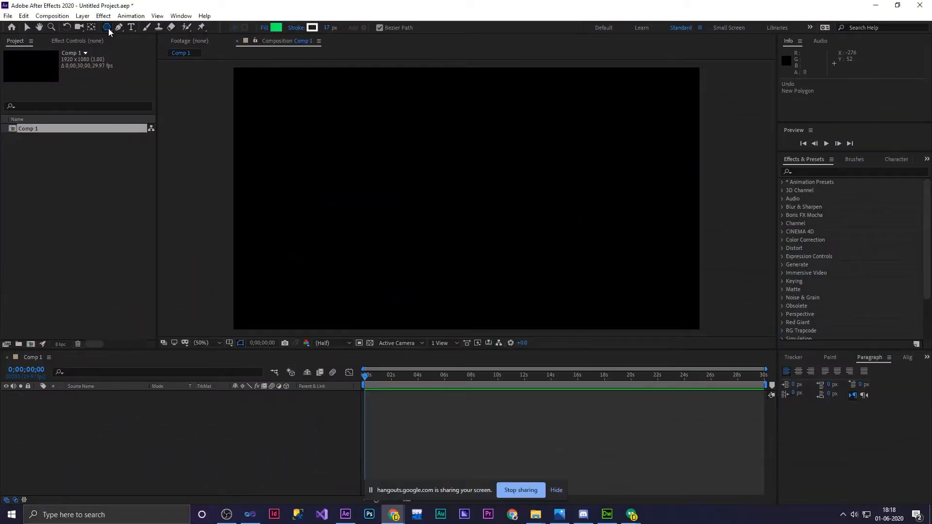
# Draw an upright green hexagon with a white stroke near the centre of the composition using the Polygon tool
pyautogui.click(107, 28)
pyautogui.click(148, 59)
pyautogui.moveTo(407, 147)
pyautogui.mouseDown()
pyautogui.moveTo(478, 207)
pyautogui.moveTo(458, 200)
pyautogui.moveTo(467, 212)
pyautogui.moveTo(542, 259)
pyautogui.moveTo(533, 259)
pyautogui.mouseUp()
pyautogui.press('Up')
pyautogui.press('Up')
pyautogui.press('Down')
pyautogui.press('Down')
pyautogui.press('Down')
pyautogui.press('Down')
pyautogui.press('Up')
pyautogui.press('Up')
pyautogui.press('Up')
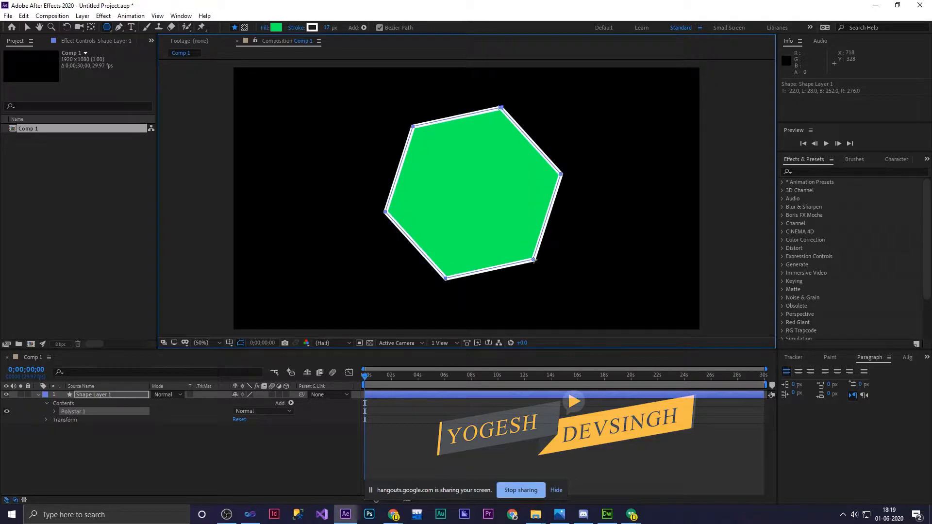
pyautogui.moveTo(534, 260); pyautogui.dragTo(534, 259)
pyautogui.press('shift')
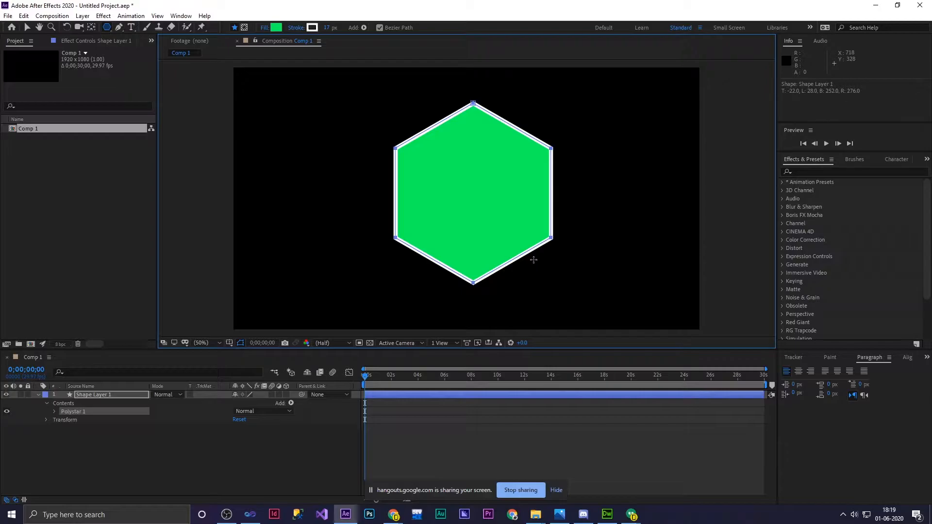
pyautogui.moveTo(534, 260); pyautogui.dragTo(534, 260)
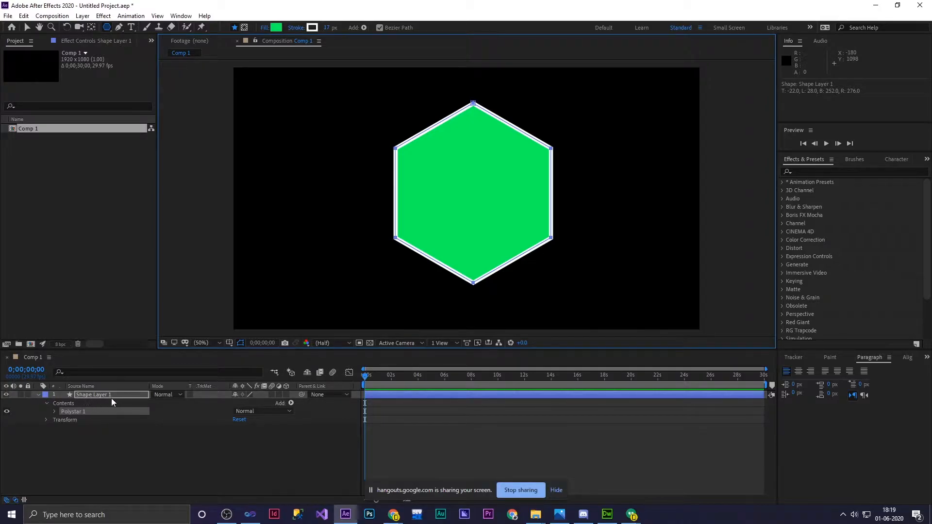
# Draw a circle centred inside the hexagon as part of the same shape layer
pyautogui.click(71, 411)
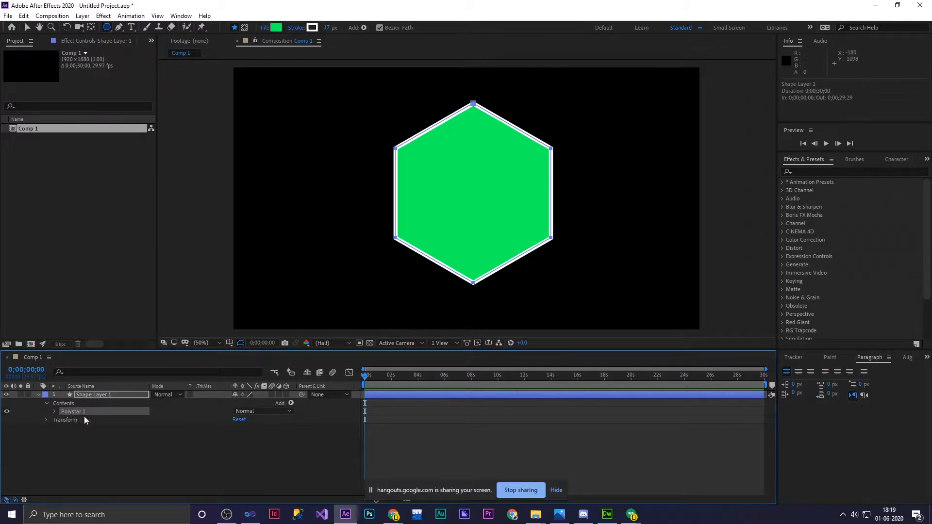
pyautogui.click(102, 397)
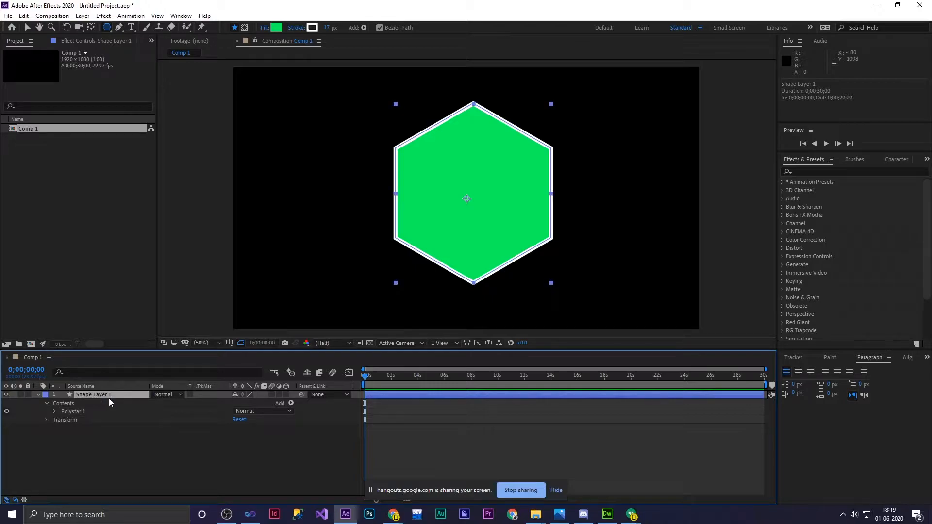
pyautogui.click(108, 26)
pyautogui.click(145, 48)
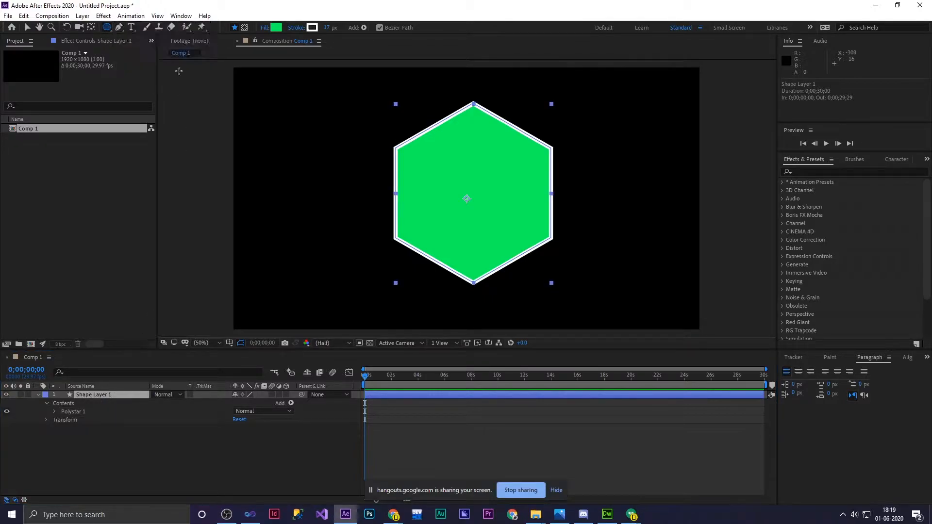
pyautogui.moveTo(422, 160)
pyautogui.mouseDown()
pyautogui.moveTo(505, 225)
pyautogui.moveTo(515, 251)
pyautogui.moveTo(518, 221)
pyautogui.mouseUp()
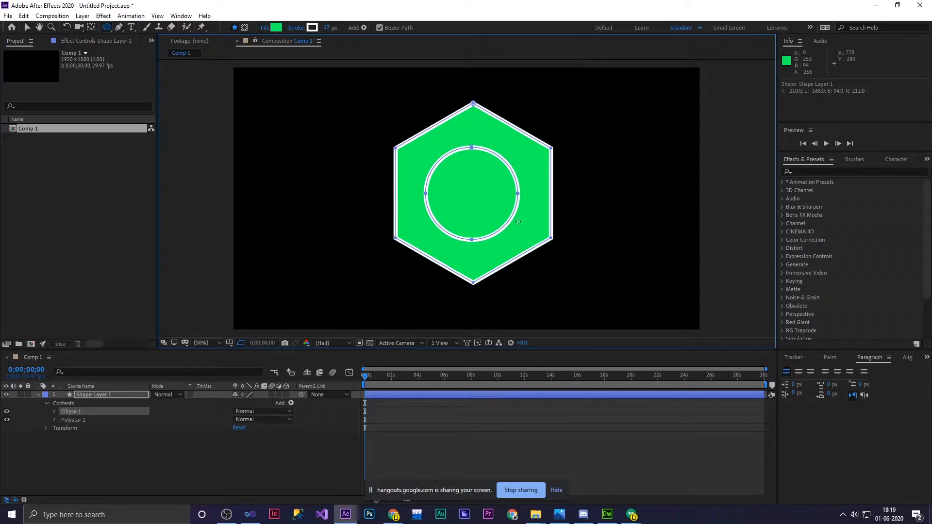
pyautogui.press('space')
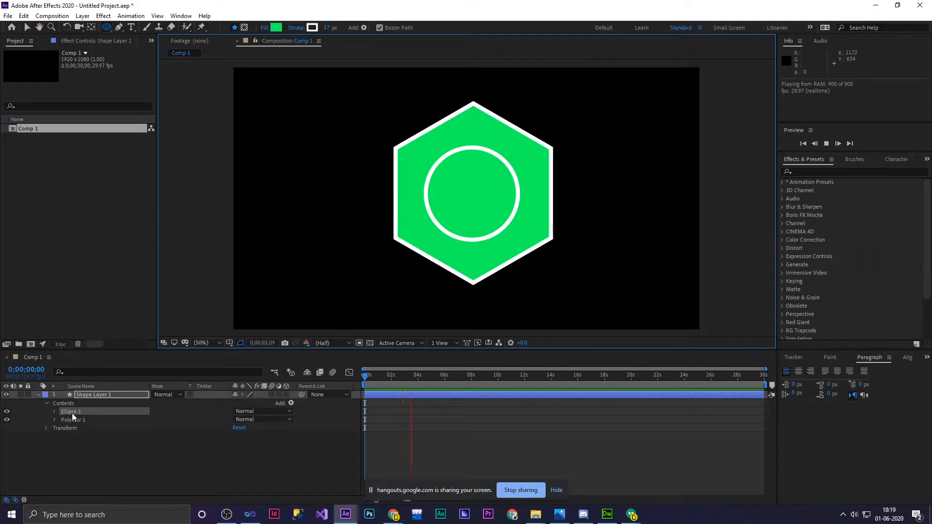
pyautogui.moveTo(399, 383); pyautogui.dragTo(351, 383)
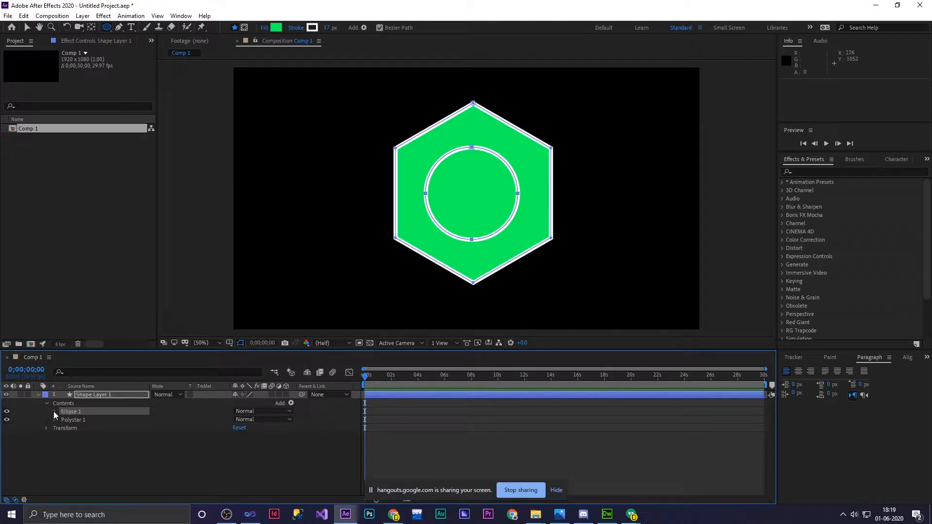
# Set the circle's fill color to blue (#1F9AE0)
pyautogui.click(276, 28)
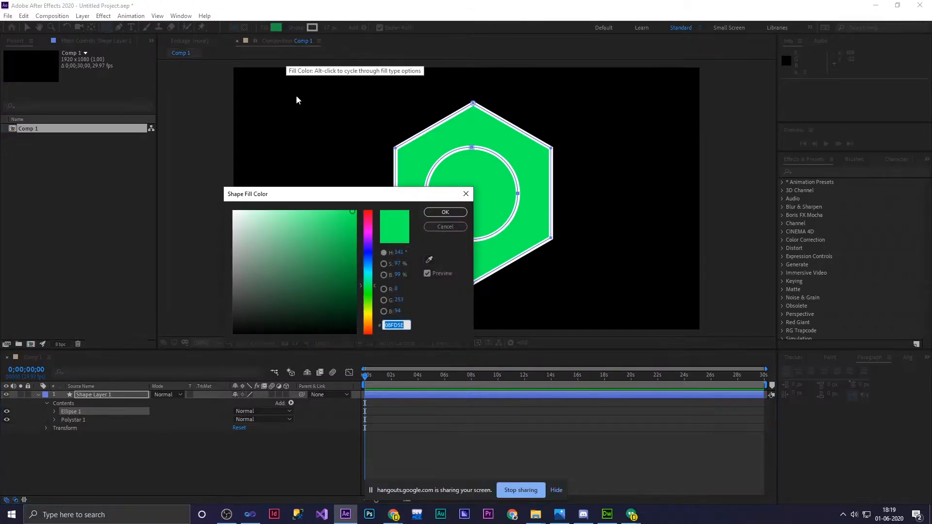
pyautogui.click(336, 233)
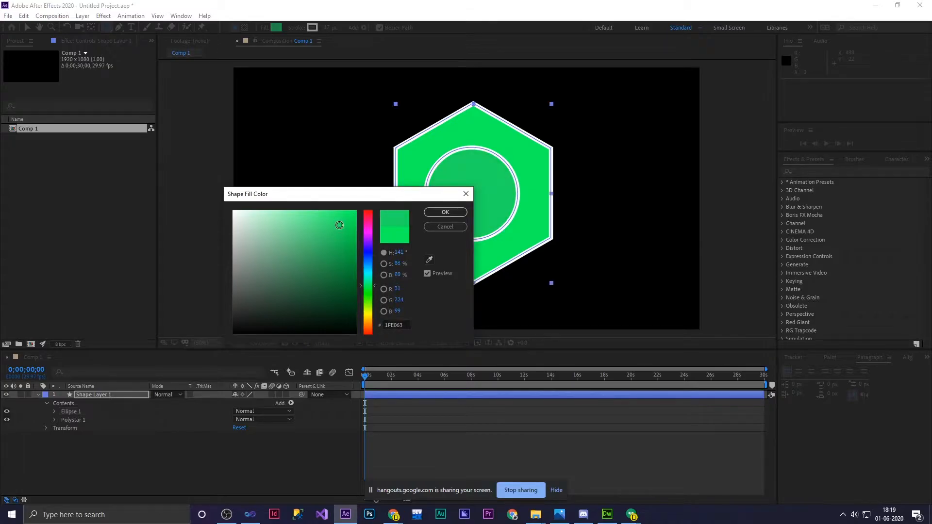
pyautogui.click(452, 212)
pyautogui.click(276, 27)
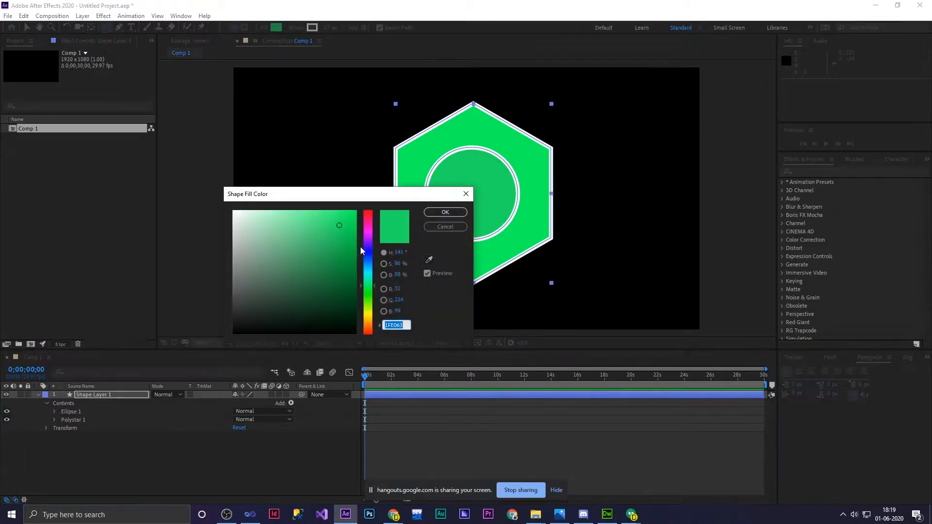
pyautogui.moveTo(366, 249); pyautogui.dragTo(365, 264)
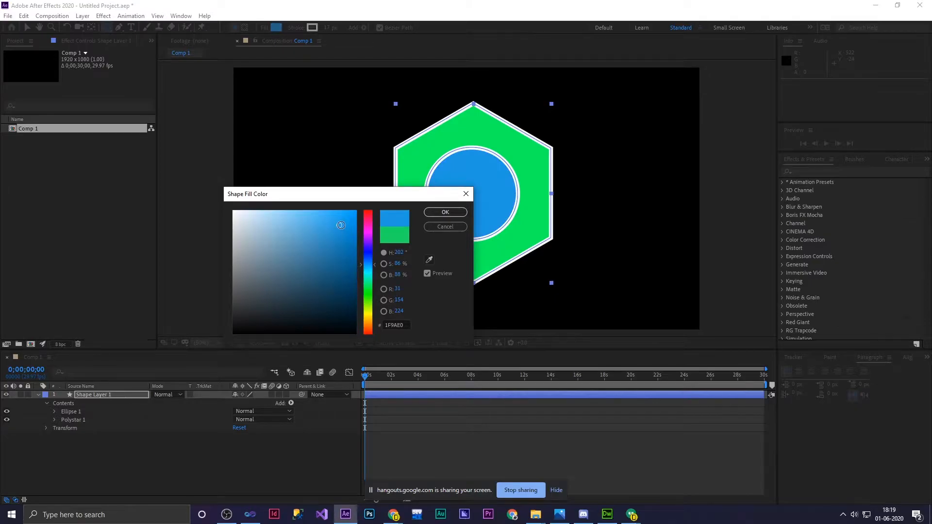
pyautogui.click(453, 213)
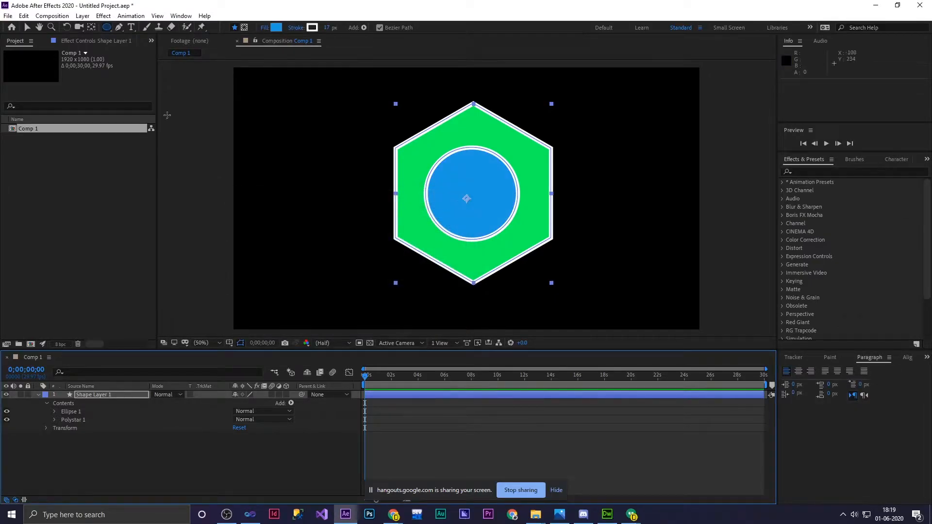
# Draw an upright triangle inside the blue circle on the same shape layer using the Polygon tool
pyautogui.click(106, 28)
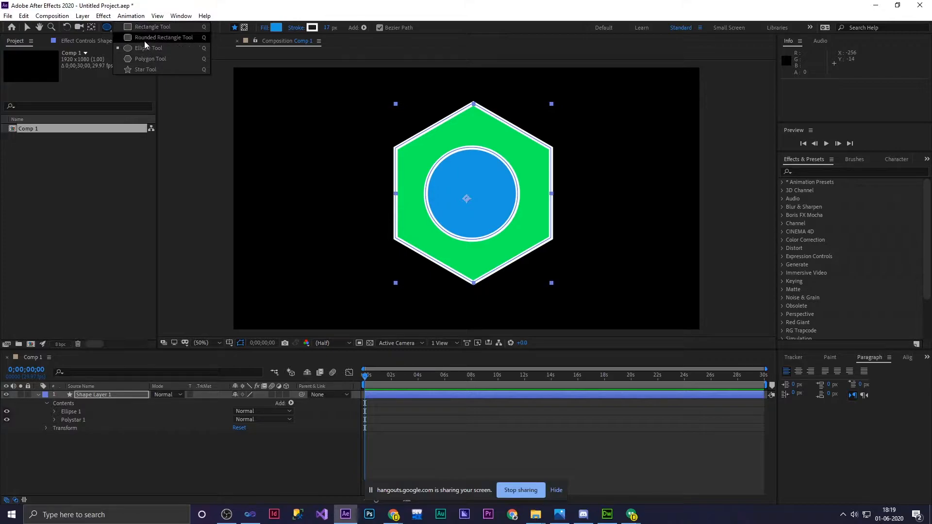
pyautogui.click(145, 58)
pyautogui.moveTo(458, 177); pyautogui.dragTo(490, 227)
pyautogui.press('Down')
pyautogui.press('Down')
pyautogui.press('Down')
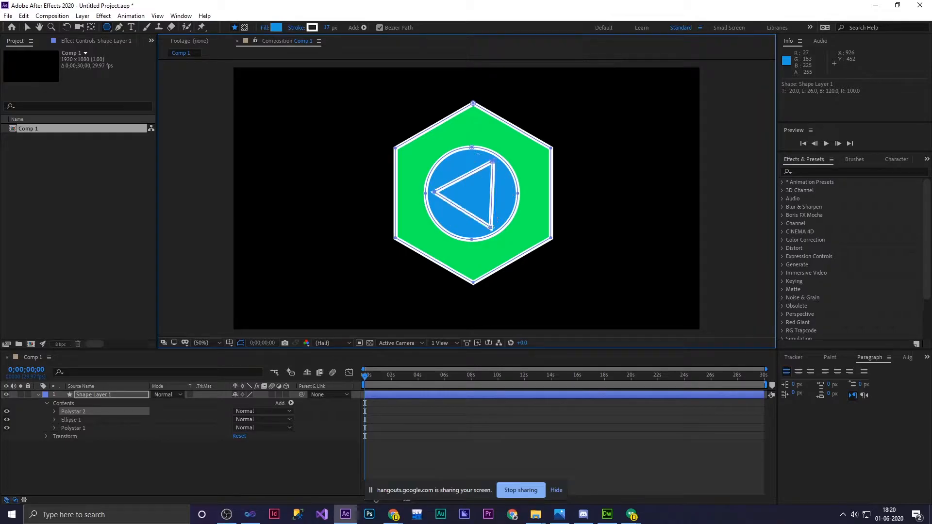
pyautogui.press('shift')
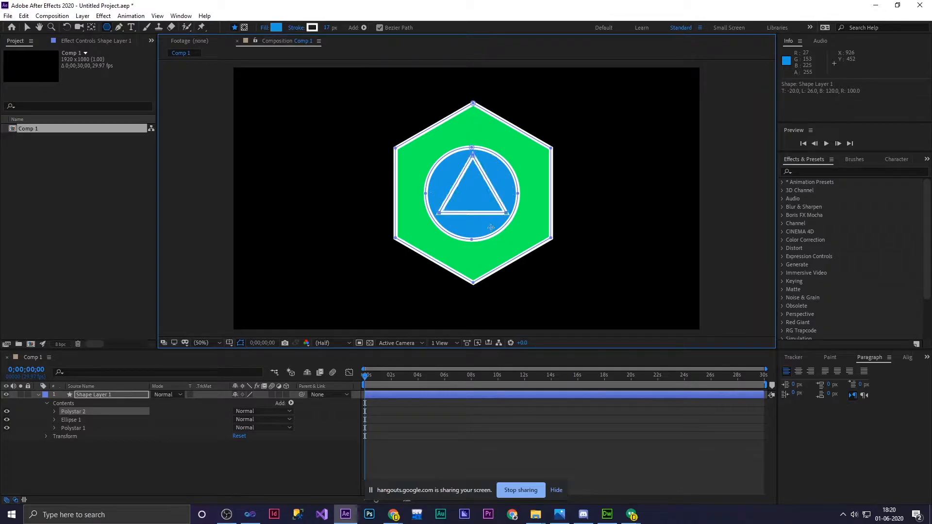
pyautogui.moveTo(491, 227); pyautogui.dragTo(490, 229)
pyautogui.press('space')
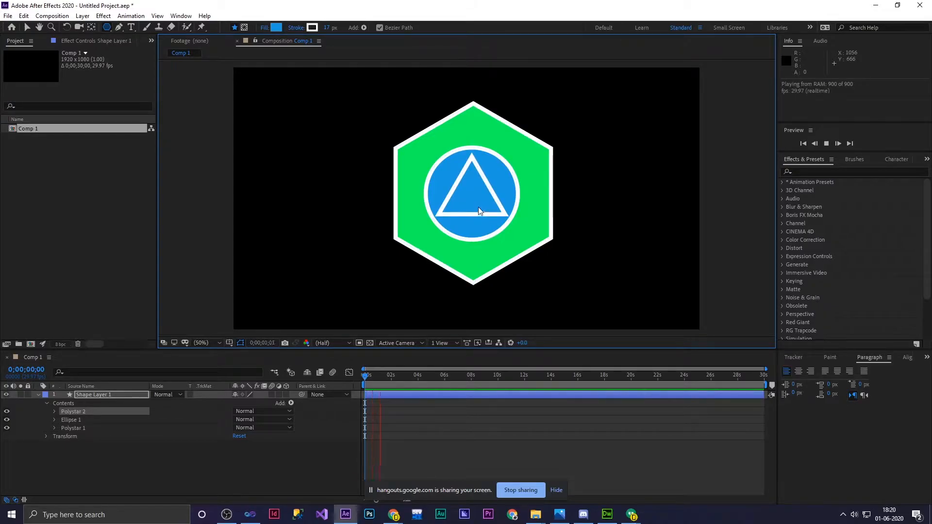
# Set the triangle's fill color to light blue (#72BEEA)
pyautogui.click(53, 411)
pyautogui.click(53, 411)
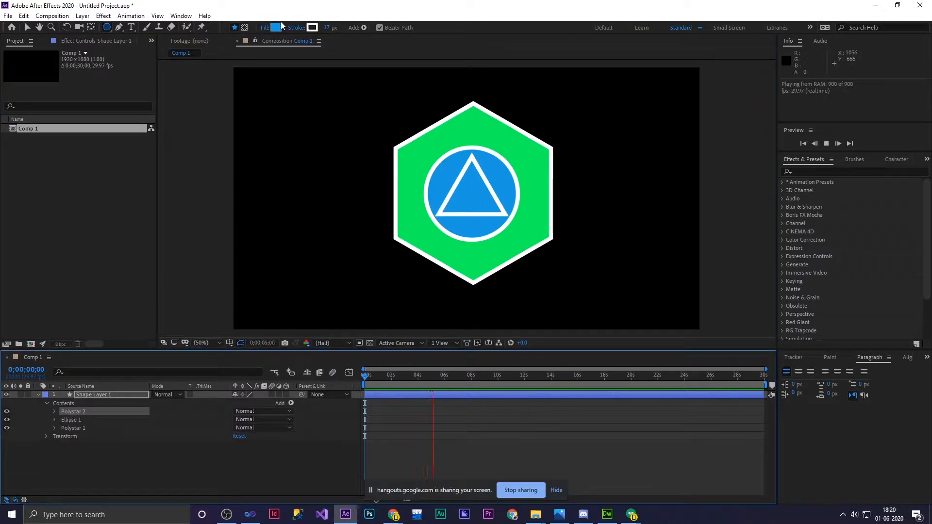
pyautogui.click(276, 27)
pyautogui.click(297, 220)
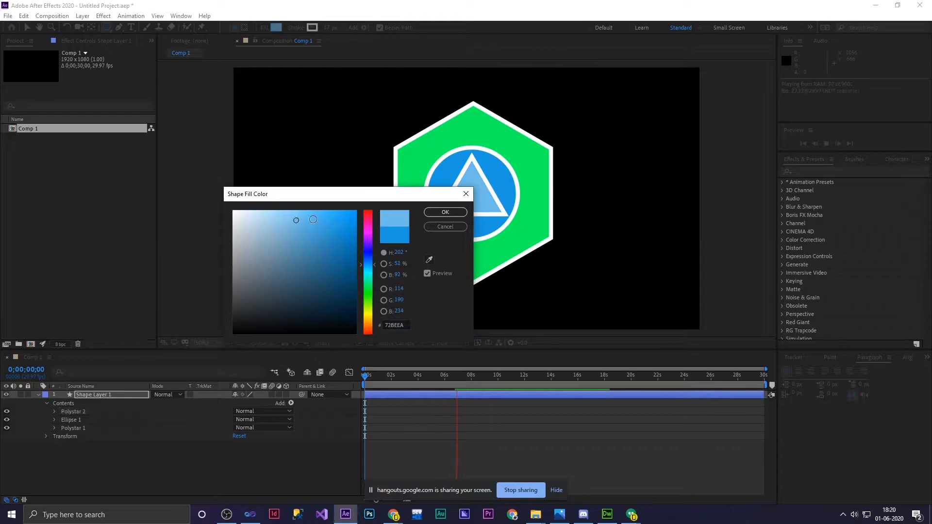
pyautogui.click(444, 212)
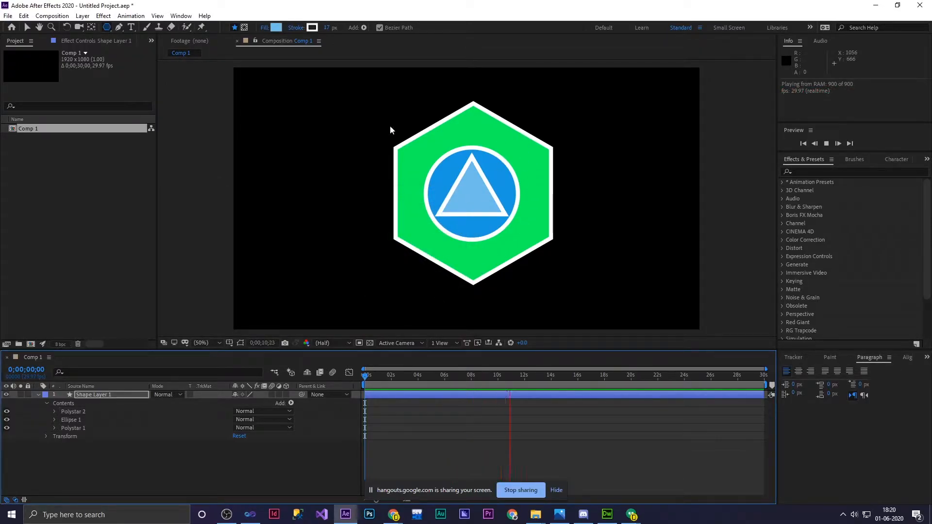
# Hide the screen-sharing notice and inspect the Transform and Path properties of the triangle's shape group
pyautogui.click(54, 411)
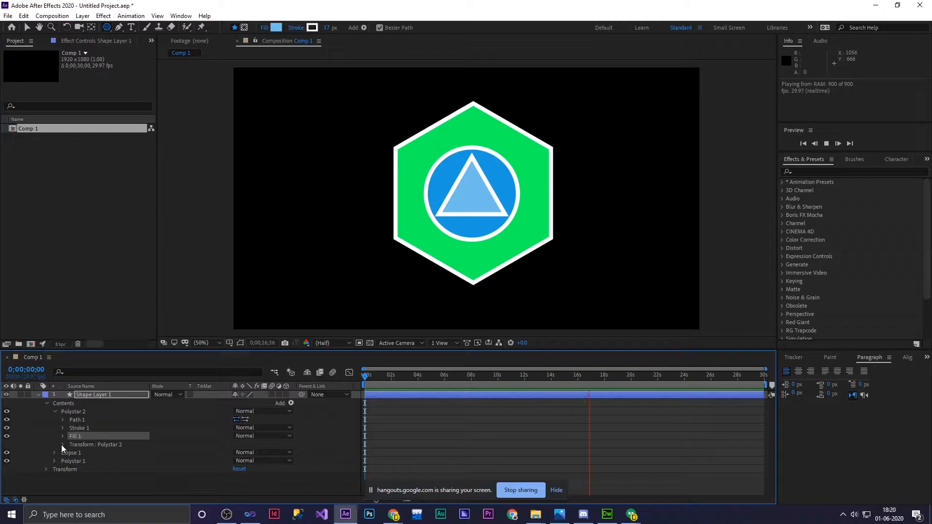
pyautogui.click(62, 444)
pyautogui.press('space')
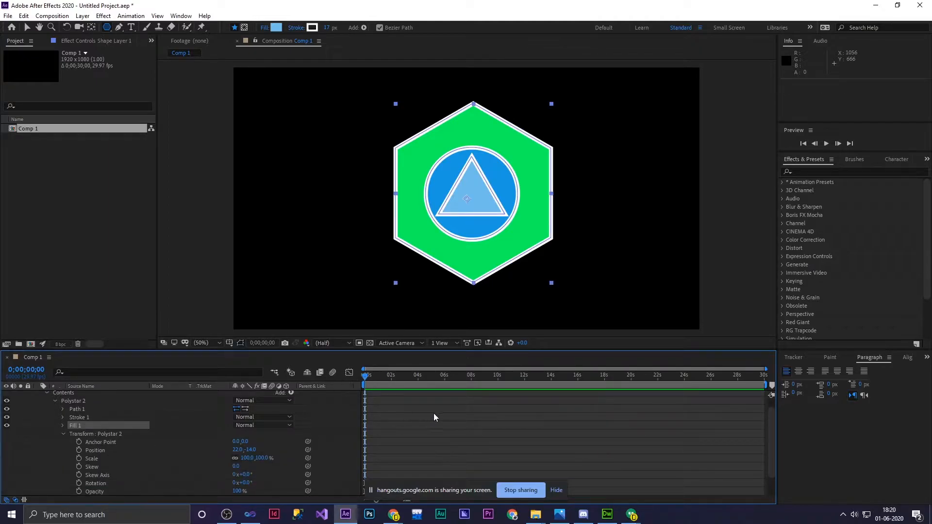
pyautogui.click(556, 492)
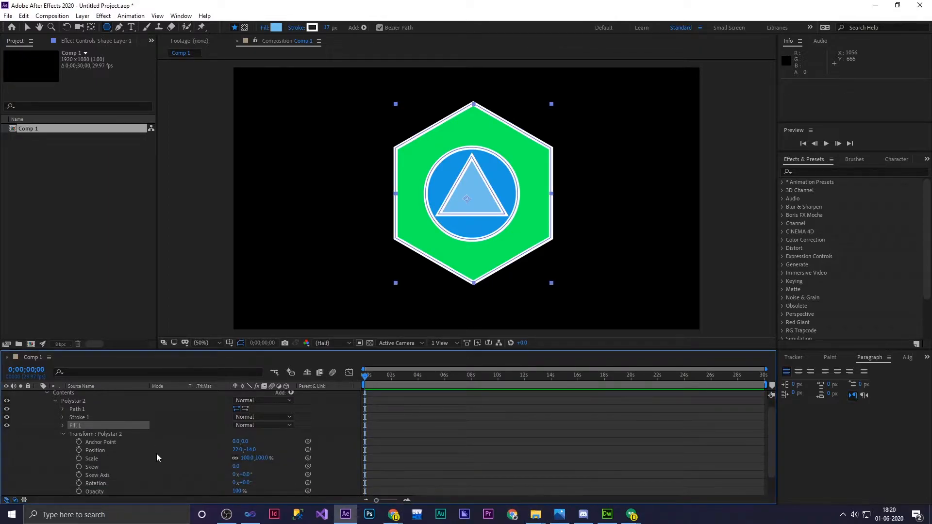
pyautogui.scroll(-2, 154, 449)
pyautogui.scroll(3, 120, 445)
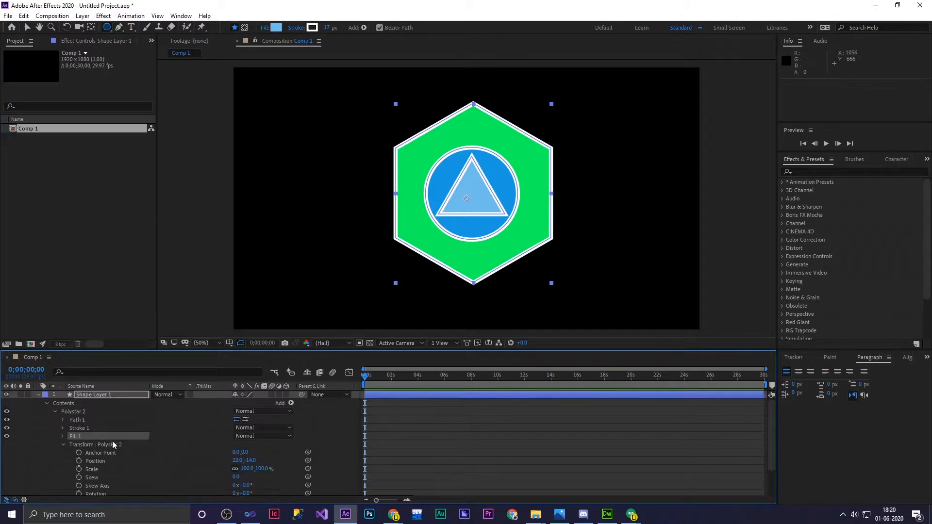
pyautogui.click(63, 444)
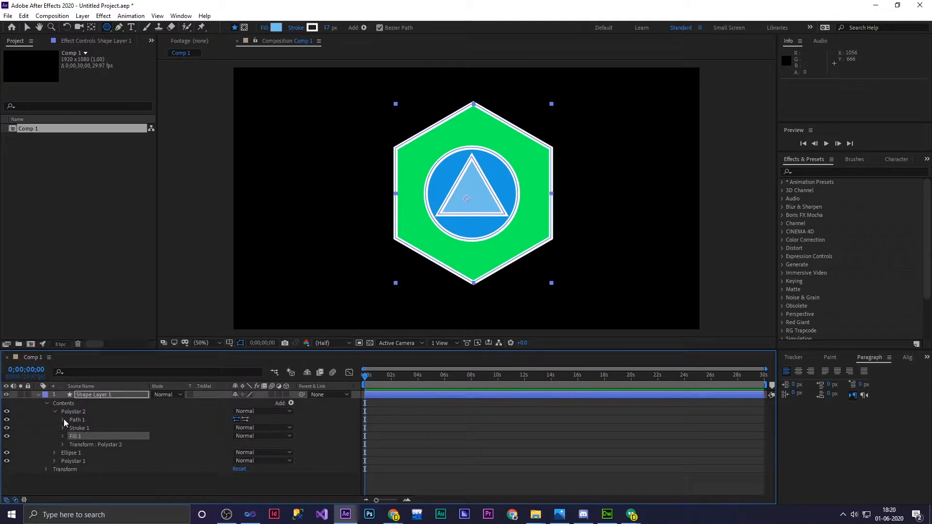
pyautogui.click(63, 420)
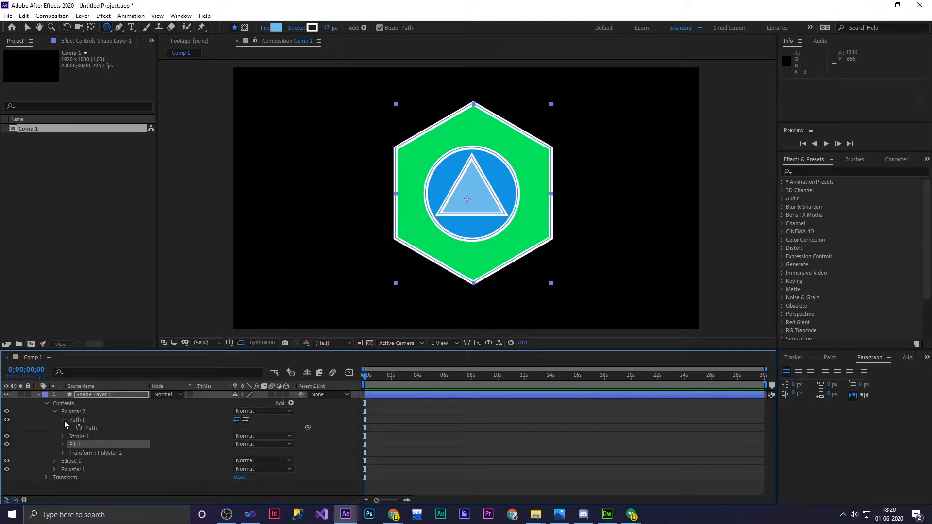
pyautogui.click(64, 420)
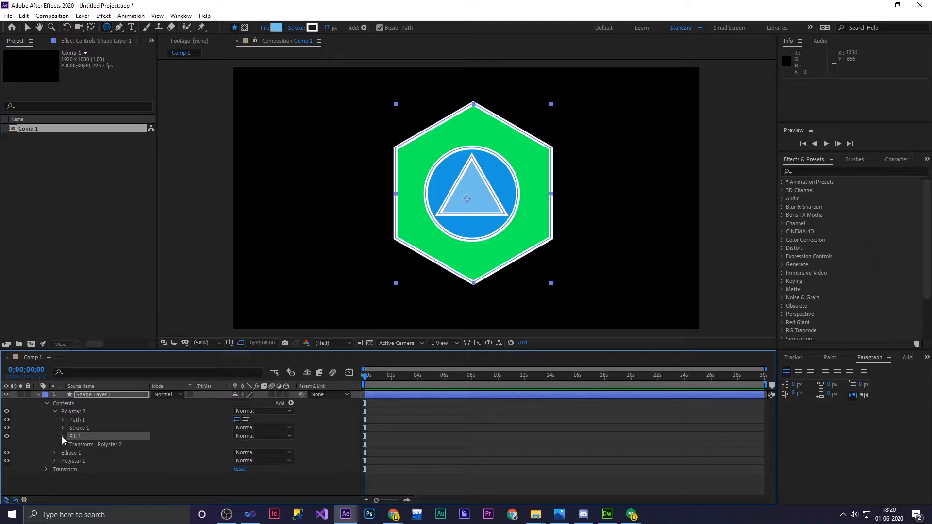
# Keyframe the triangle group's Rotation from 0° at the start of the timeline to 360° at 1 second
pyautogui.click(63, 444)
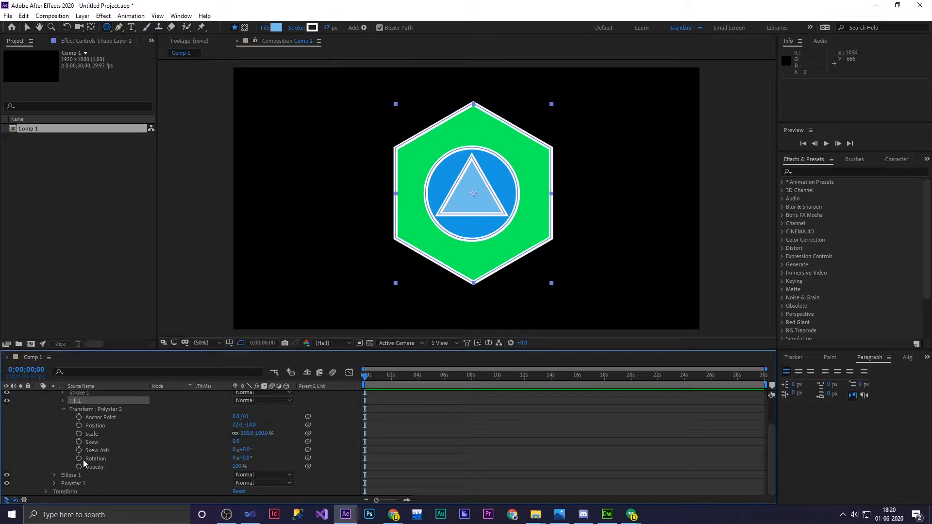
pyautogui.click(78, 459)
pyautogui.moveTo(365, 376); pyautogui.dragTo(380, 373)
pyautogui.click(245, 457)
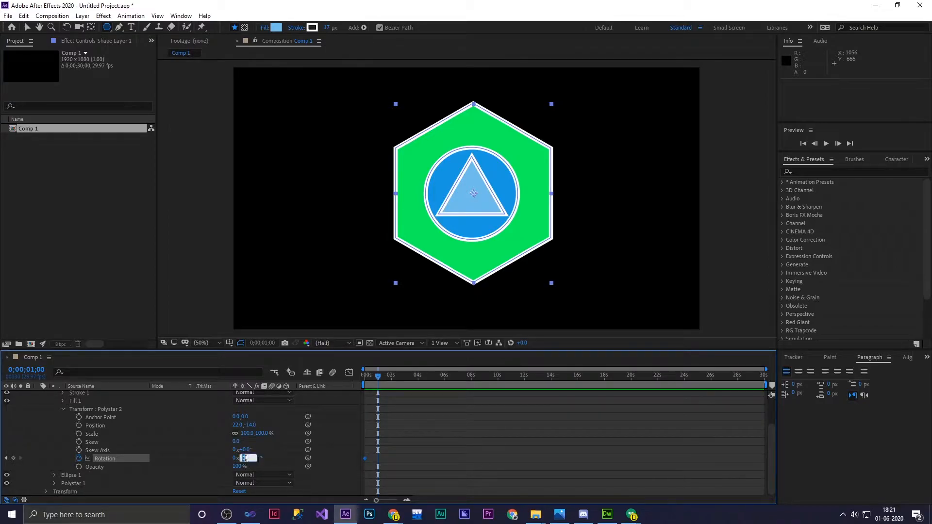
pyautogui.write('360')
pyautogui.press('Return')
# Preview the triangle's rotation from the first frame, then return the playhead to the start
pyautogui.moveTo(378, 377); pyautogui.dragTo(365, 377)
pyautogui.press('space')
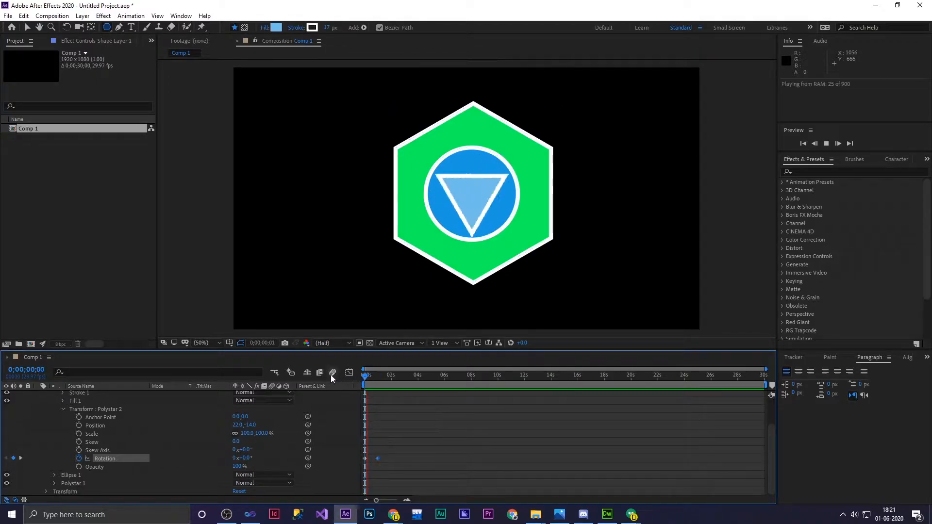
pyautogui.press('space')
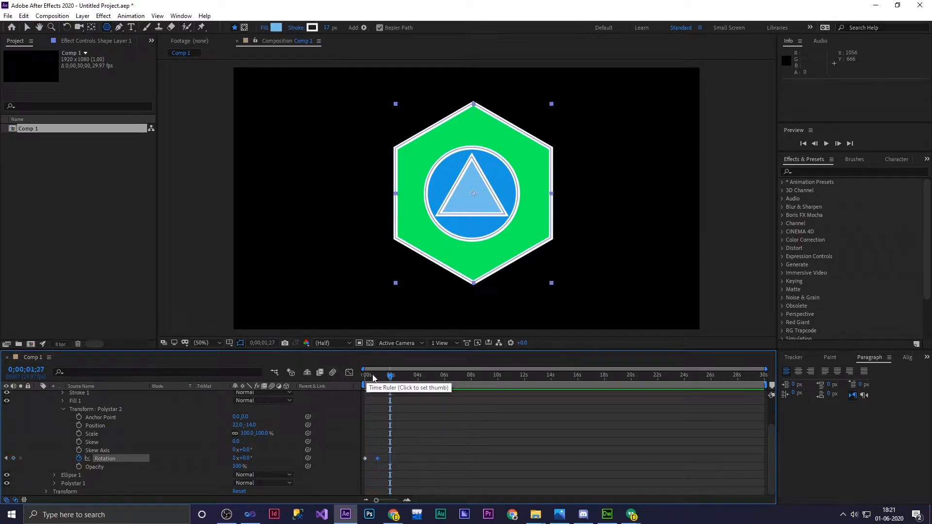
pyautogui.moveTo(390, 377); pyautogui.dragTo(365, 376)
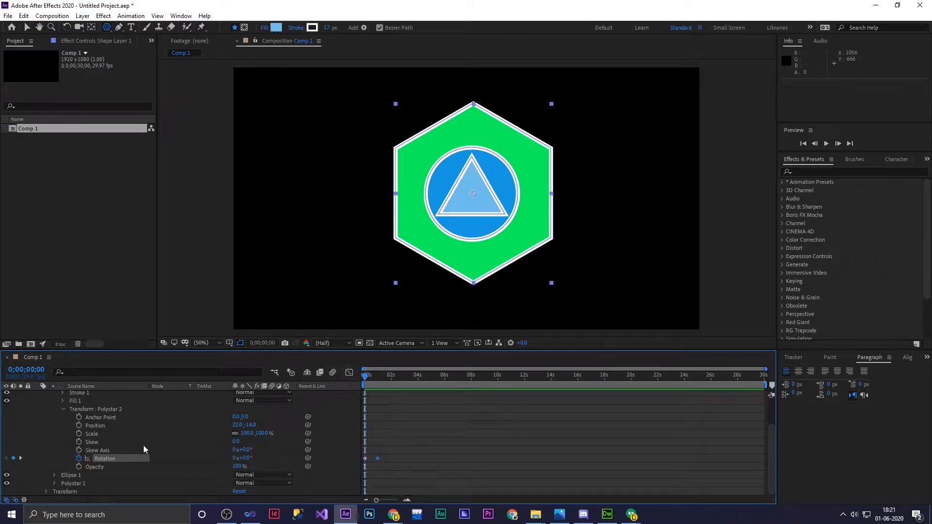
# Keyframe the whole shape layer's Scale from 43% at the start of the timeline to 81% at frame 15
pyautogui.click(63, 409)
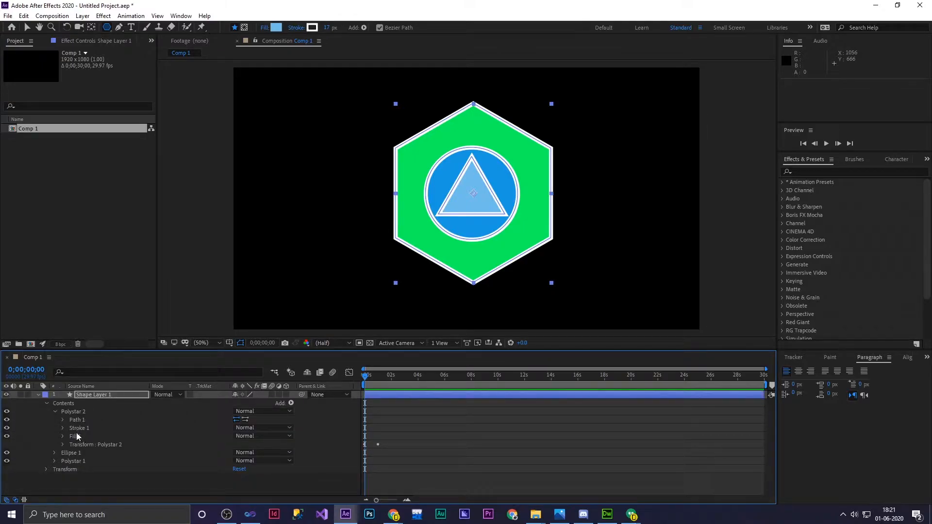
pyautogui.click(108, 394)
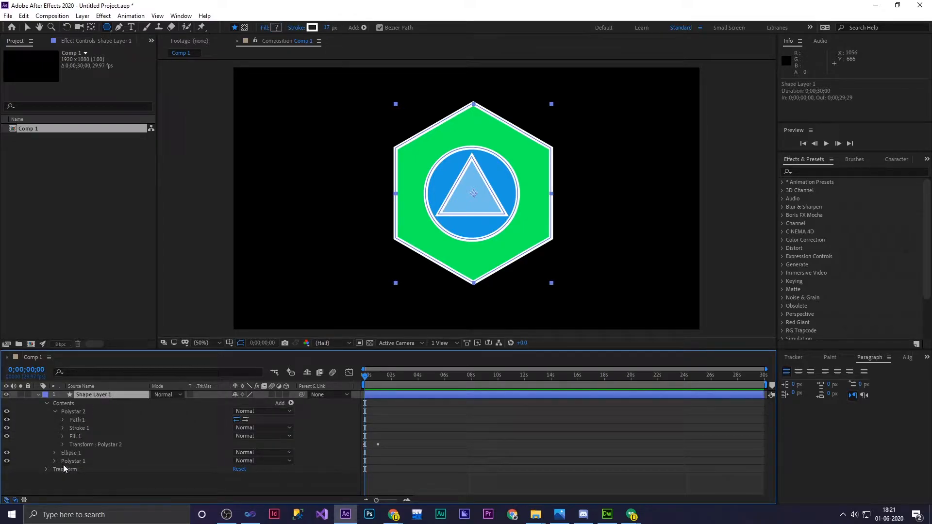
pyautogui.click(47, 468)
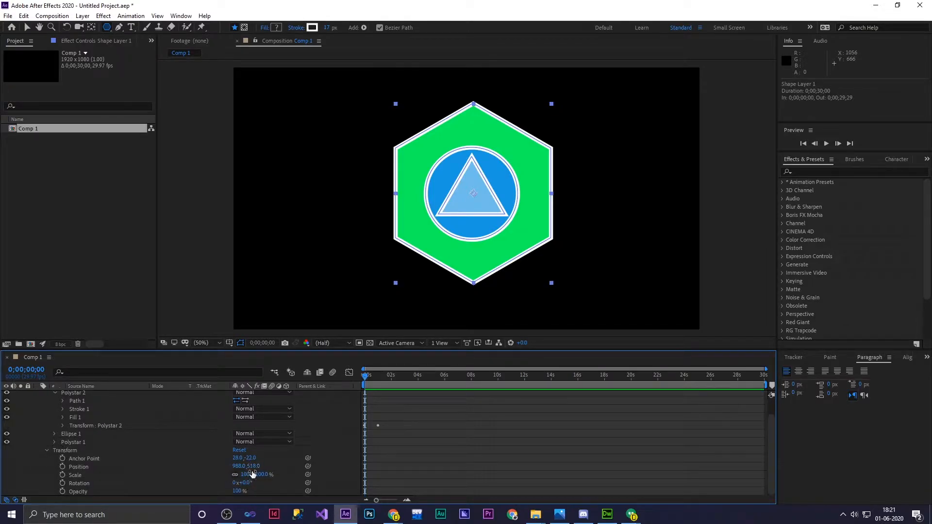
pyautogui.moveTo(255, 475); pyautogui.dragTo(100, 473)
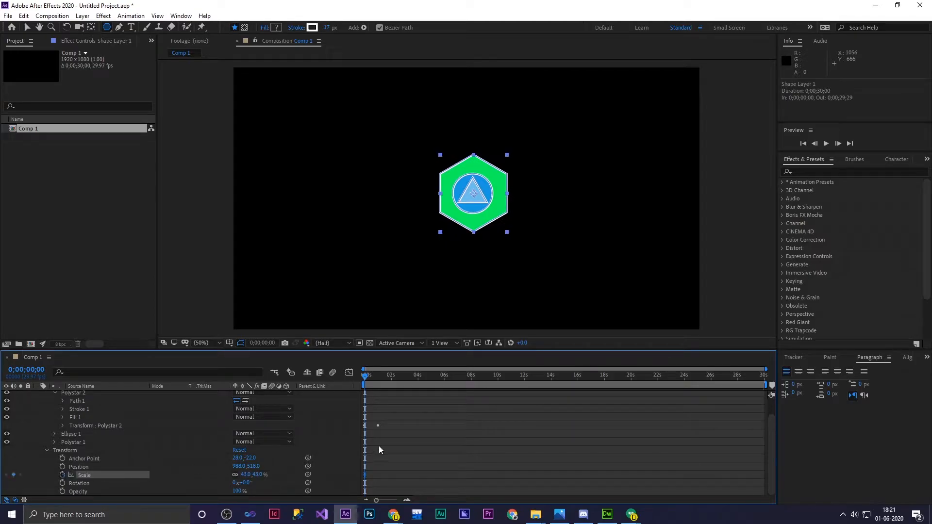
pyautogui.moveTo(362, 377); pyautogui.dragTo(371, 380)
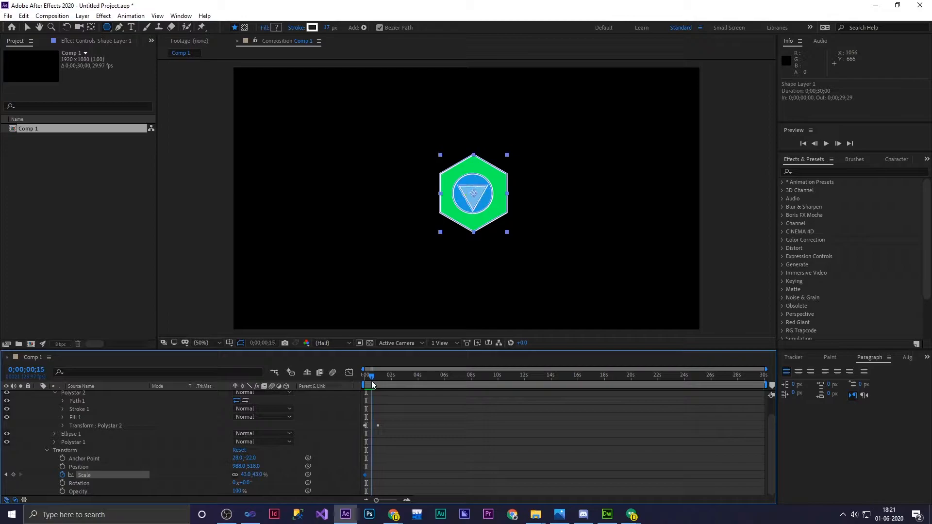
pyautogui.moveTo(257, 477); pyautogui.dragTo(275, 475)
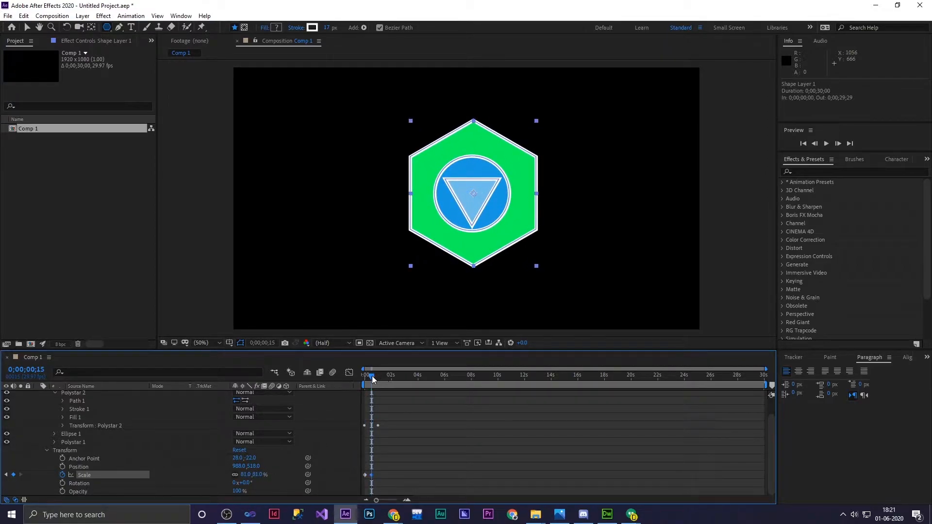
# Preview the combined layer scaling and triangle rotation from the first frame, return the playhead to the start, and collapse the triangle group
pyautogui.moveTo(372, 376); pyautogui.dragTo(354, 378)
pyautogui.press('space')
pyautogui.press('space')
pyautogui.moveTo(385, 382); pyautogui.dragTo(356, 377)
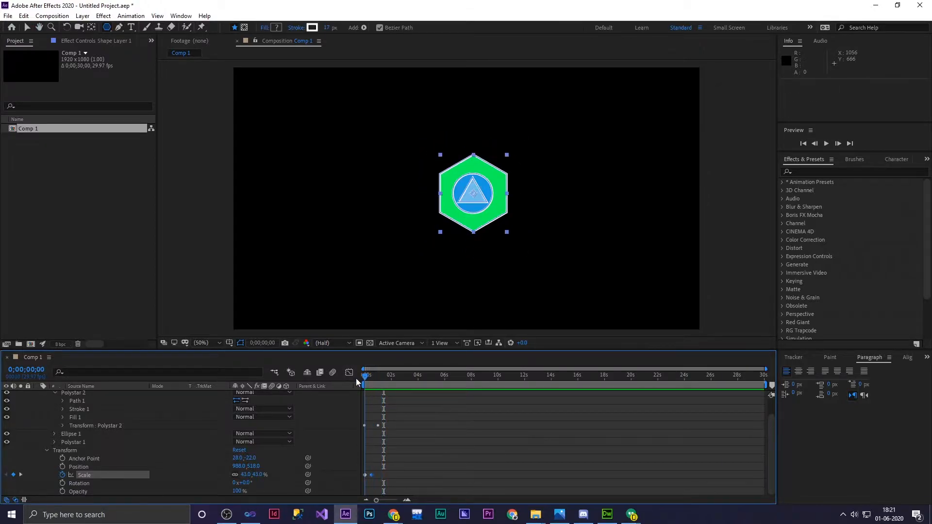
pyautogui.scroll(2, 165, 434)
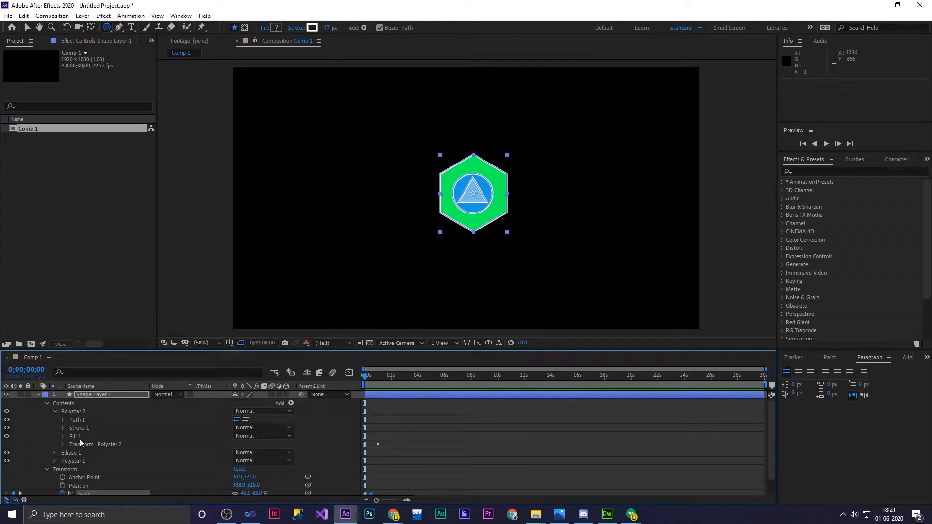
pyautogui.click(54, 411)
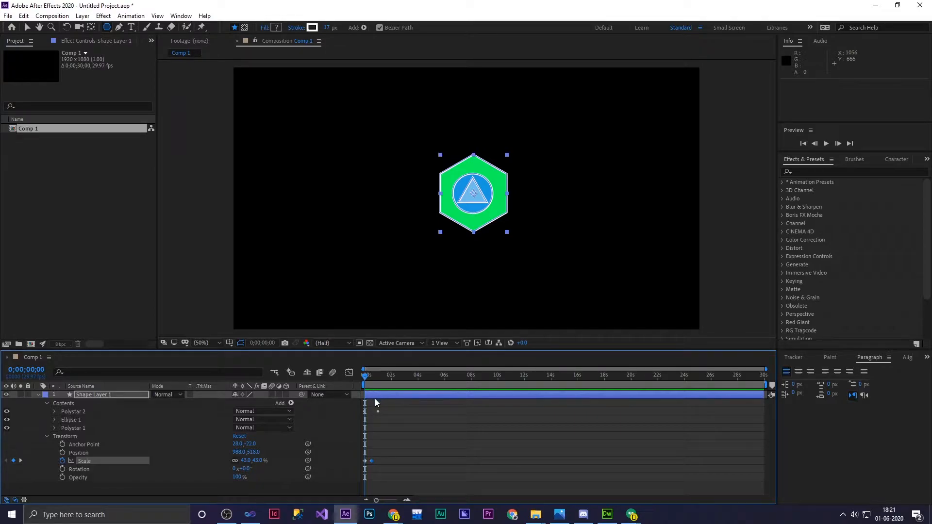
# Undo the layer's Scale keyframes and the triangle group's Rotation keyframes
pyautogui.hotkey('ctrl', 'z')
pyautogui.hotkey('ctrl', 'z')
pyautogui.hotkey('ctrl', 'z')
pyautogui.hotkey('ctrl', 'z')
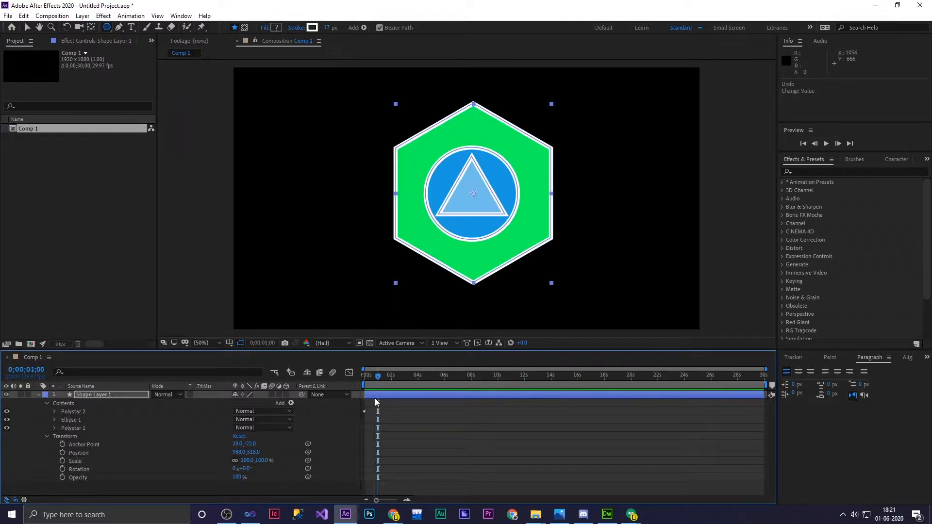
pyautogui.hotkey('ctrl', 'z')
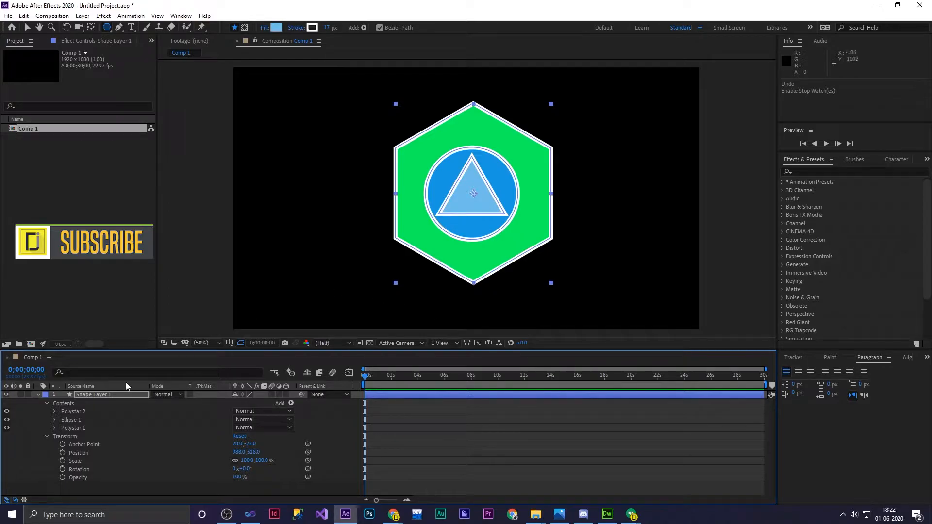
# Delete the triangle group Polystar 2 from the shape layer, keeping the circle and hexagon groups
pyautogui.click(73, 413)
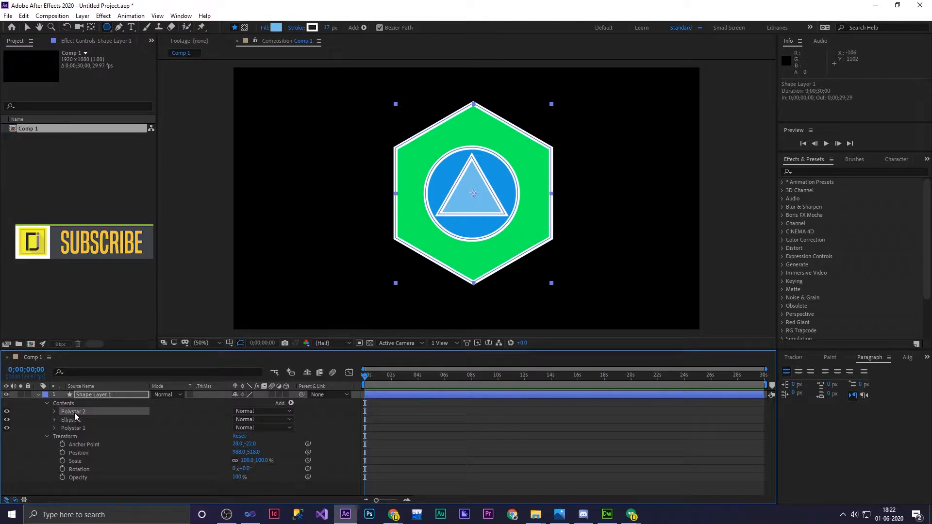
pyautogui.press('Delete')
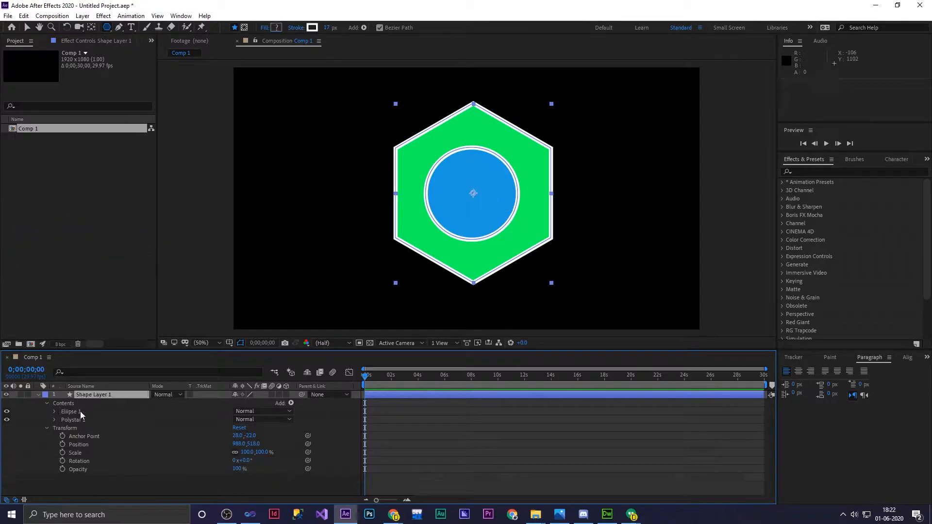
pyautogui.click(59, 412)
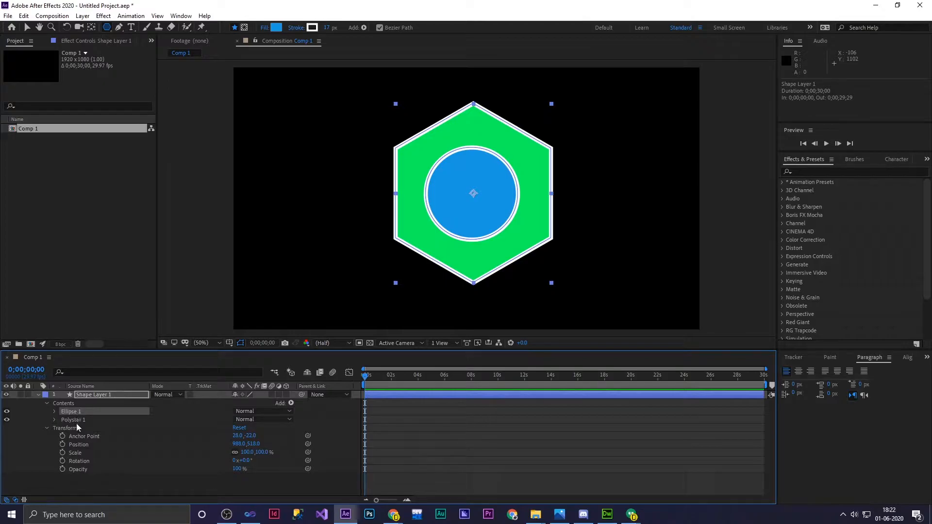
pyautogui.click(77, 421)
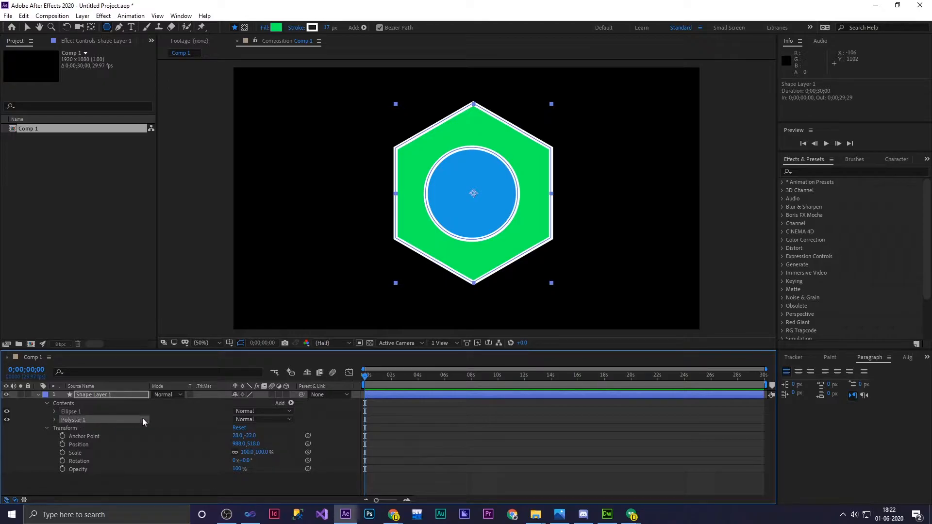
# Try adding Merge Paths inside the Ellipse 1 group, undo it, and collapse the group
pyautogui.click(68, 411)
pyautogui.click(291, 403)
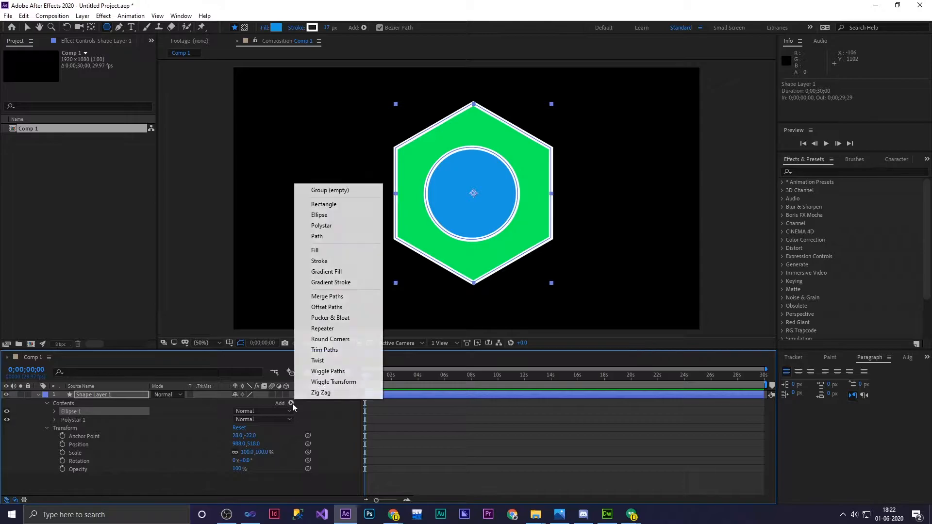
pyautogui.click(327, 296)
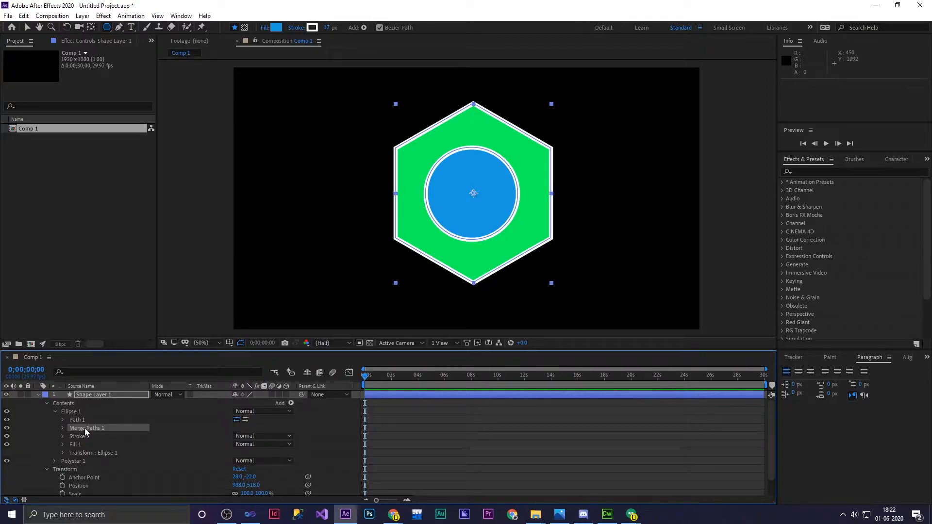
pyautogui.click(54, 411)
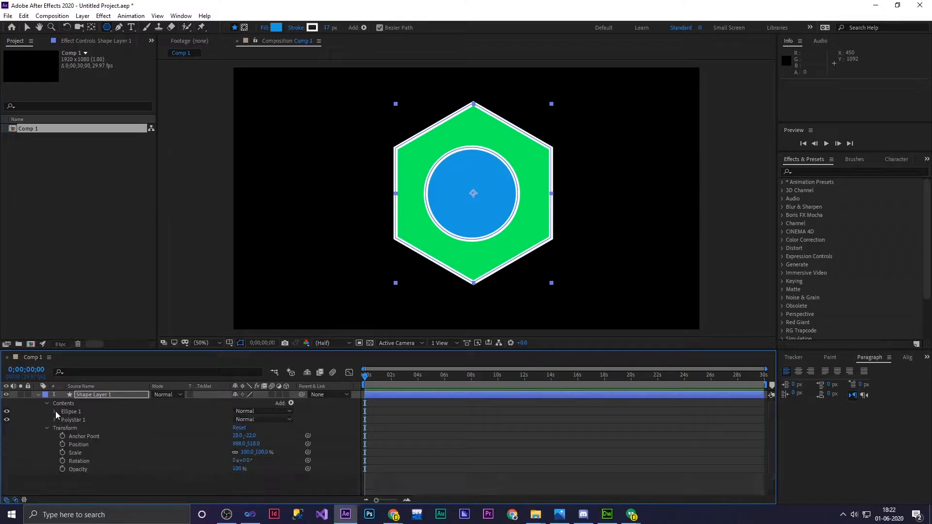
pyautogui.click(55, 411)
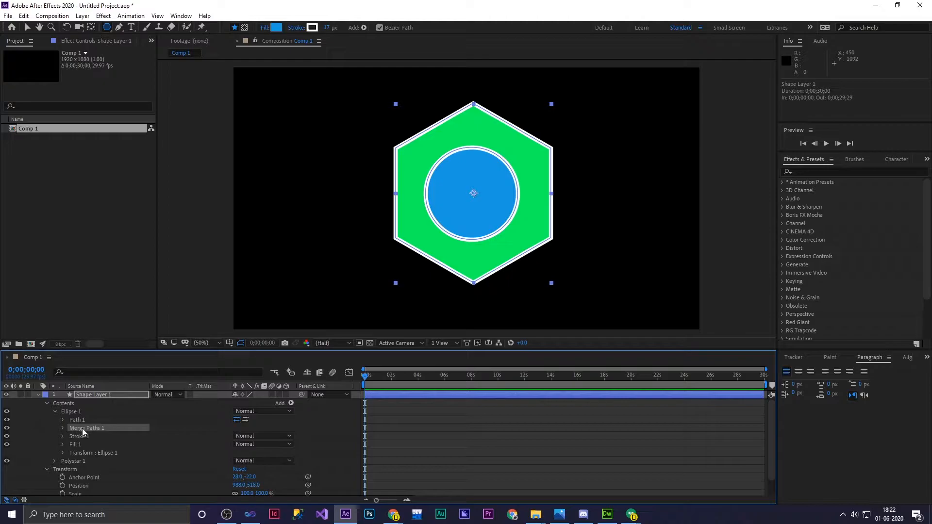
pyautogui.hotkey('ctrl', 'z')
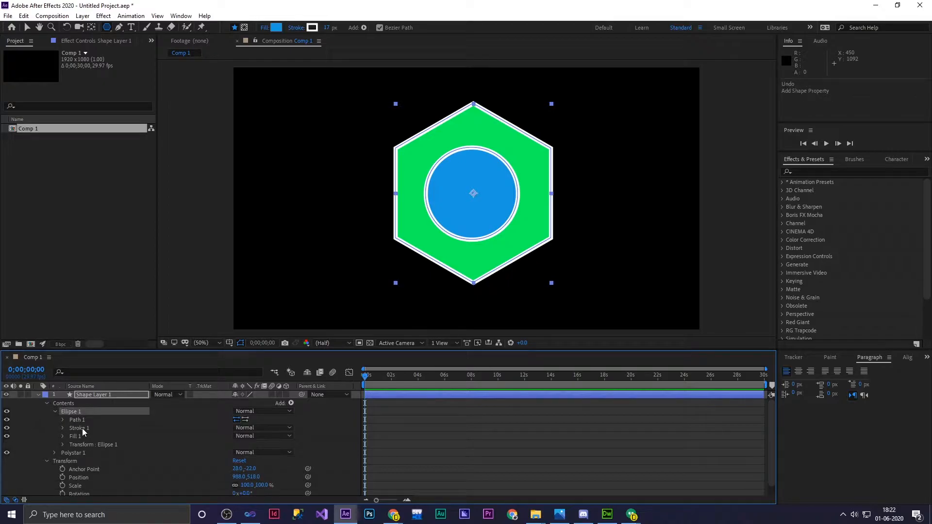
pyautogui.click(55, 412)
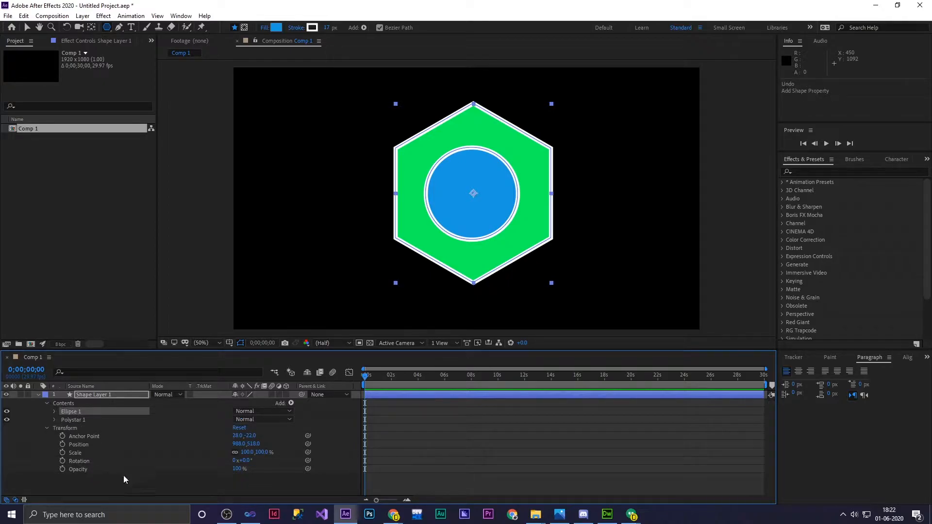
# Add Merge Paths to the shape layer's main contents with no individual group selected
pyautogui.click(136, 491)
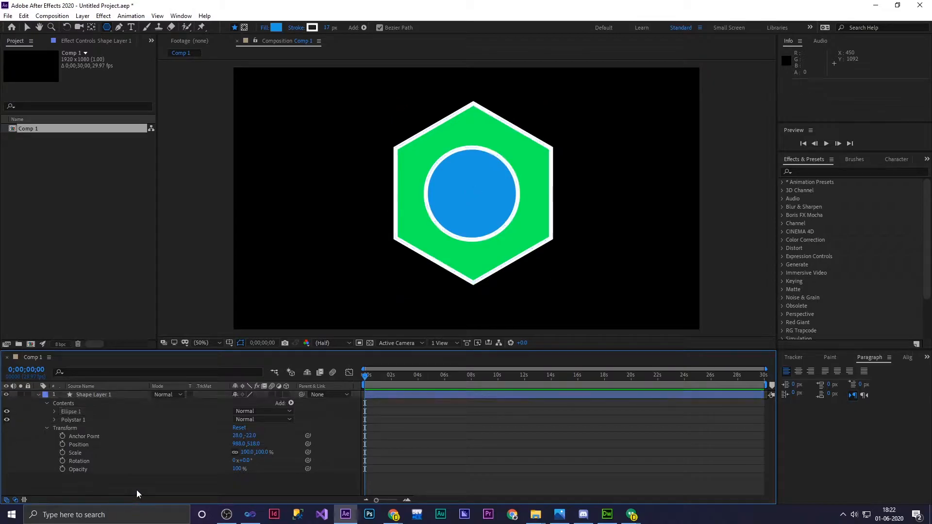
pyautogui.click(291, 402)
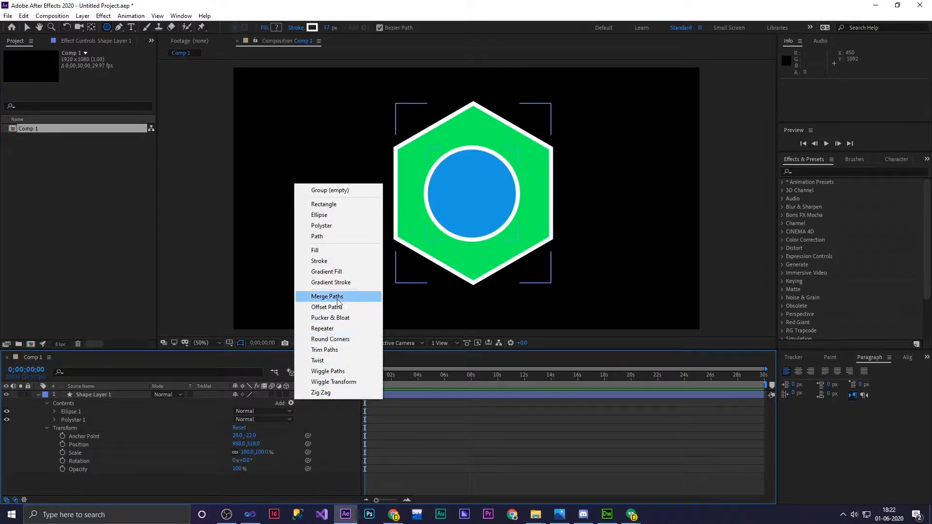
pyautogui.click(335, 298)
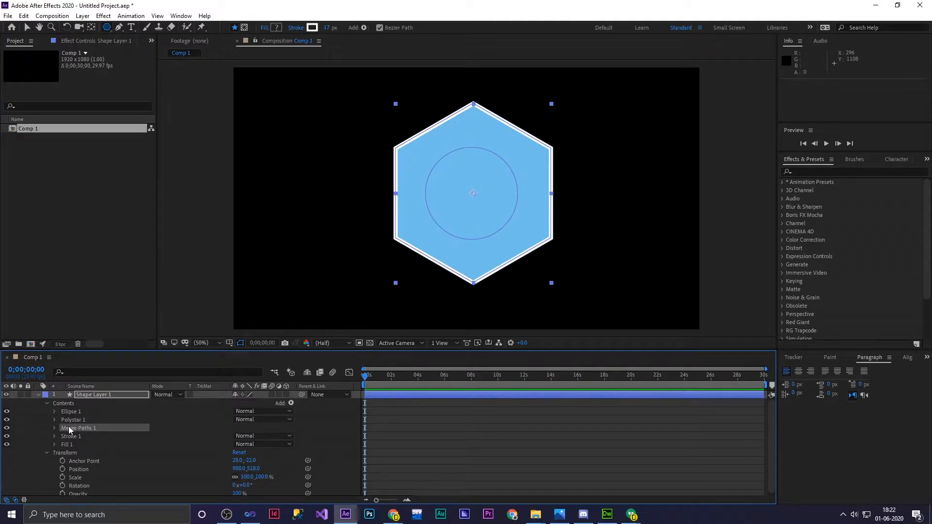
# Examine the stacking order of Ellipse 1, Polystar 1 and Merge Paths 1 within the layer's contents
pyautogui.click(48, 403)
pyautogui.click(48, 403)
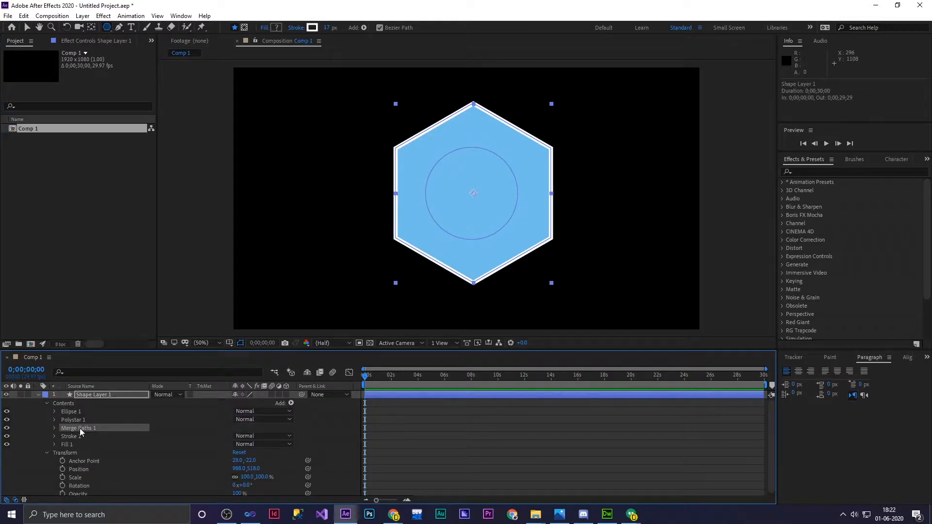
pyautogui.click(76, 412)
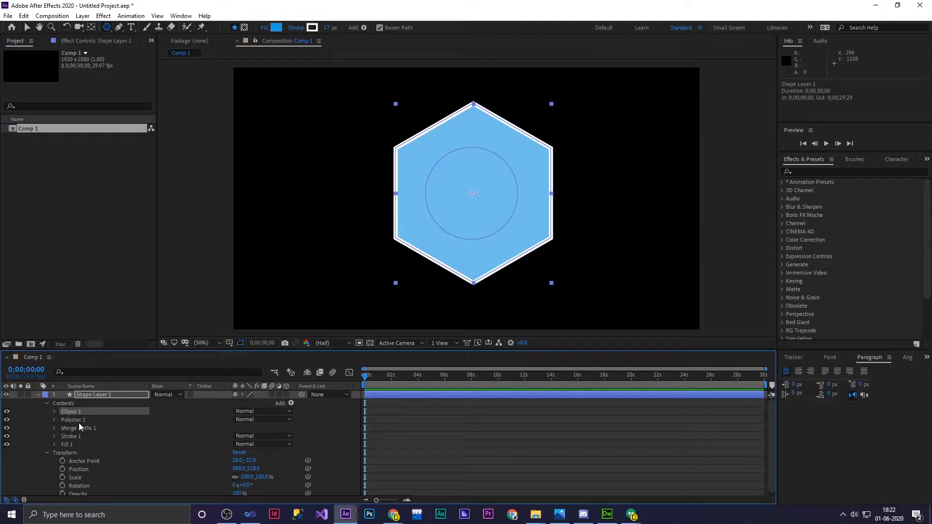
pyautogui.click(79, 421)
pyautogui.click(78, 428)
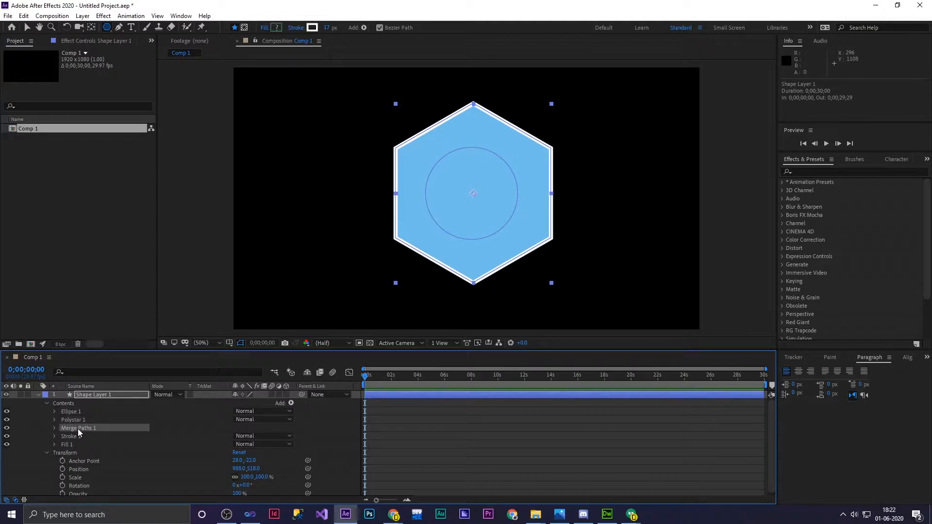
pyautogui.click(76, 413)
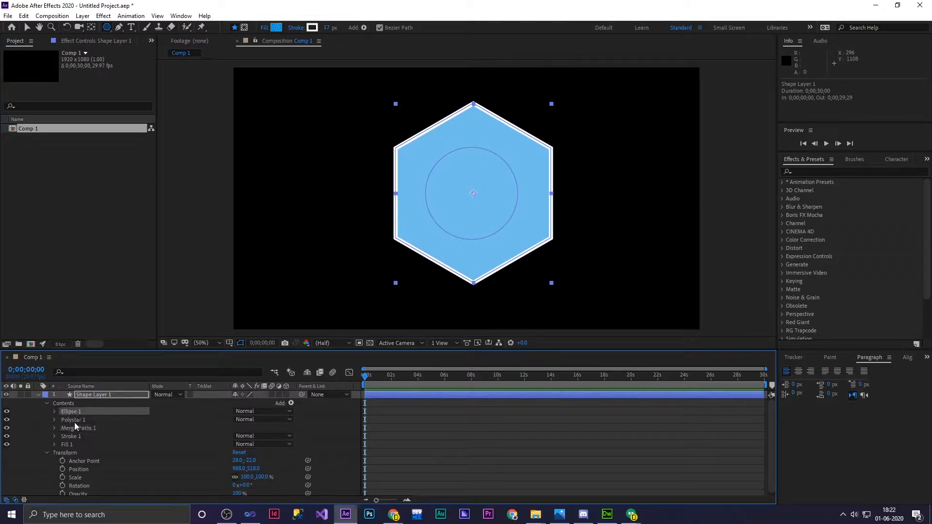
pyautogui.click(74, 421)
pyautogui.click(77, 432)
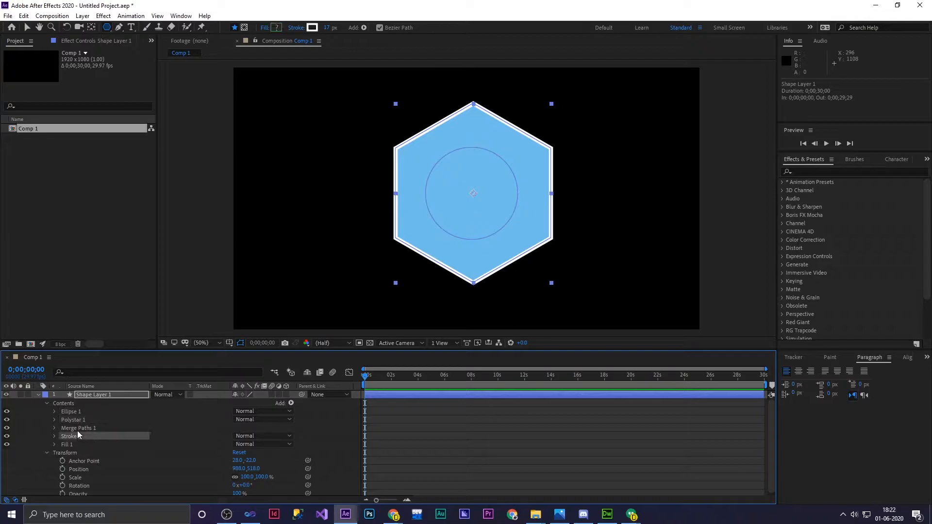
# Try the Subtract mode on the layer's Merge Paths 1 and undo the mode change
pyautogui.click(77, 427)
pyautogui.click(55, 428)
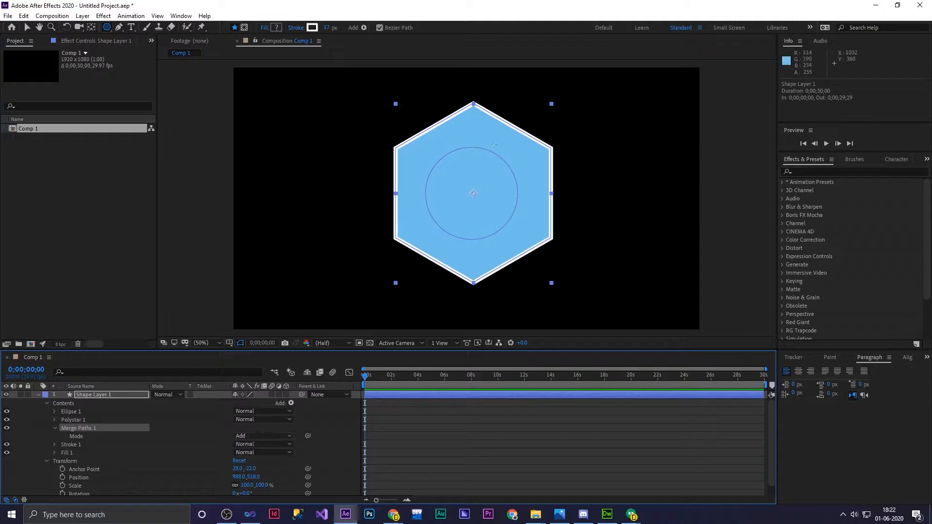
pyautogui.click(274, 436)
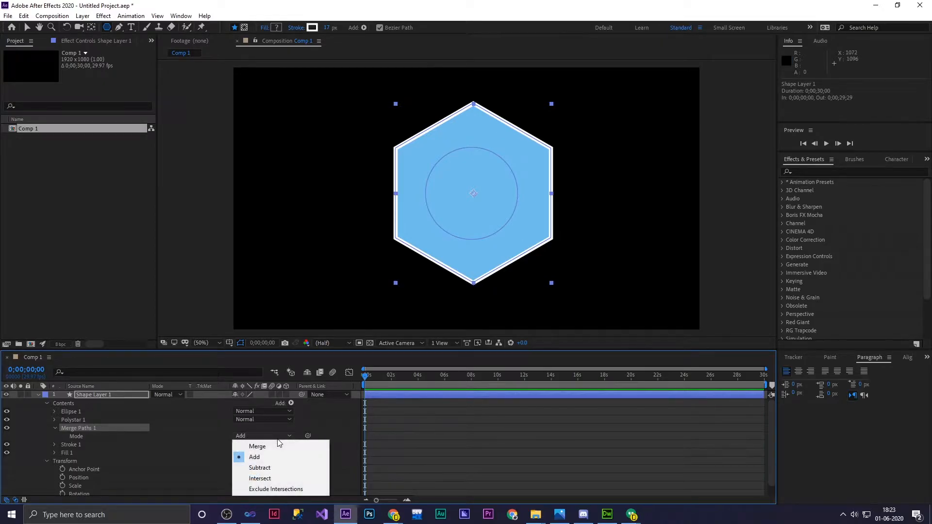
pyautogui.click(270, 469)
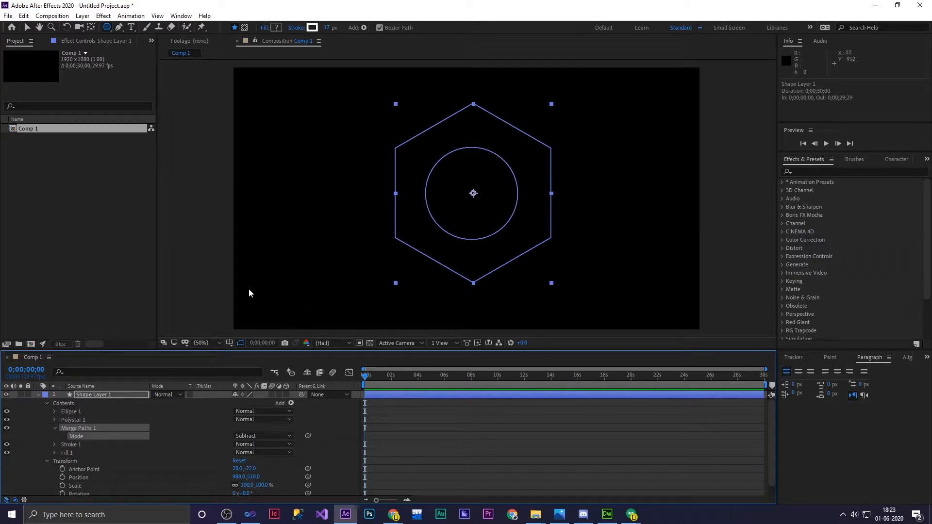
pyautogui.hotkey('ctrl', 'z')
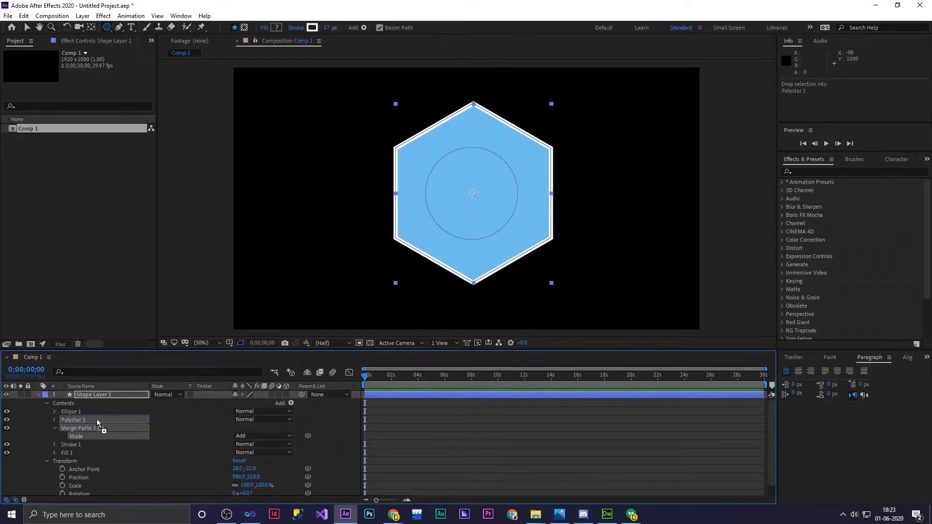
# Move Merge Paths 1 above Polystar 1 and on to the top of the contents, above Ellipse 1
pyautogui.hotkey('ctrl', ']')
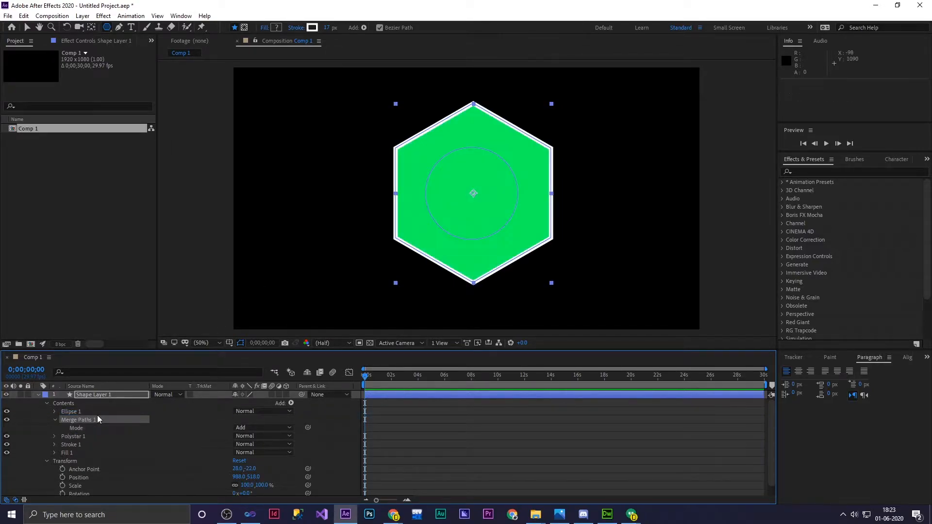
pyautogui.moveTo(97, 417); pyautogui.dragTo(97, 410)
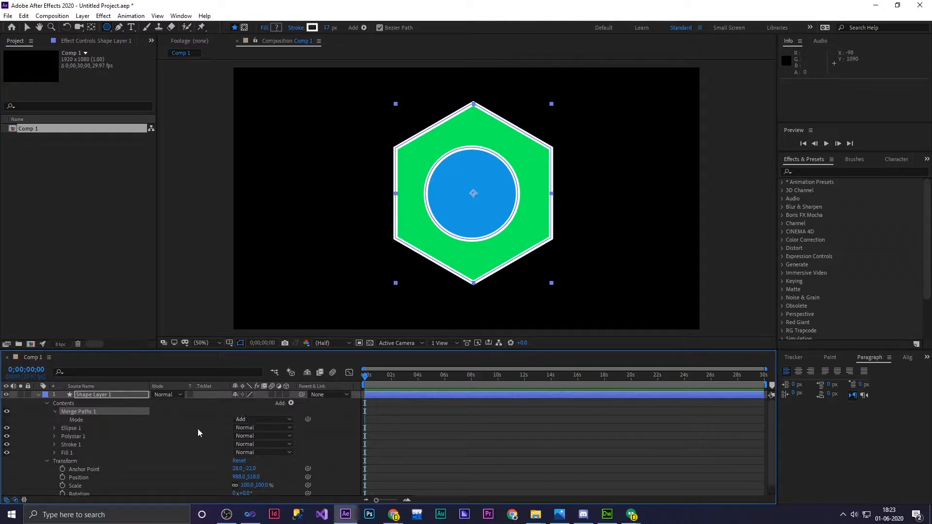
# Try the Merge, Subtract and Intersect modes on Merge Paths 1 at the top of the contents and undo the mode changes
pyautogui.click(278, 419)
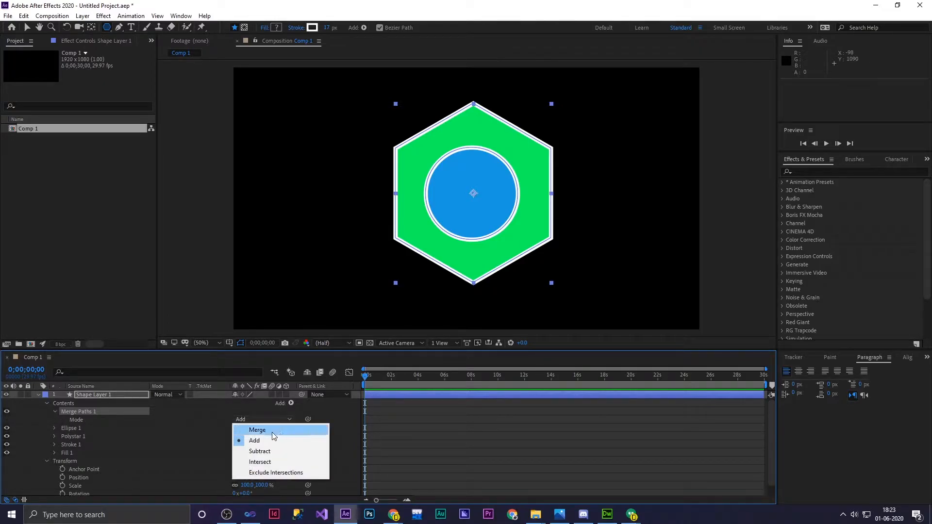
pyautogui.click(267, 430)
pyautogui.click(270, 419)
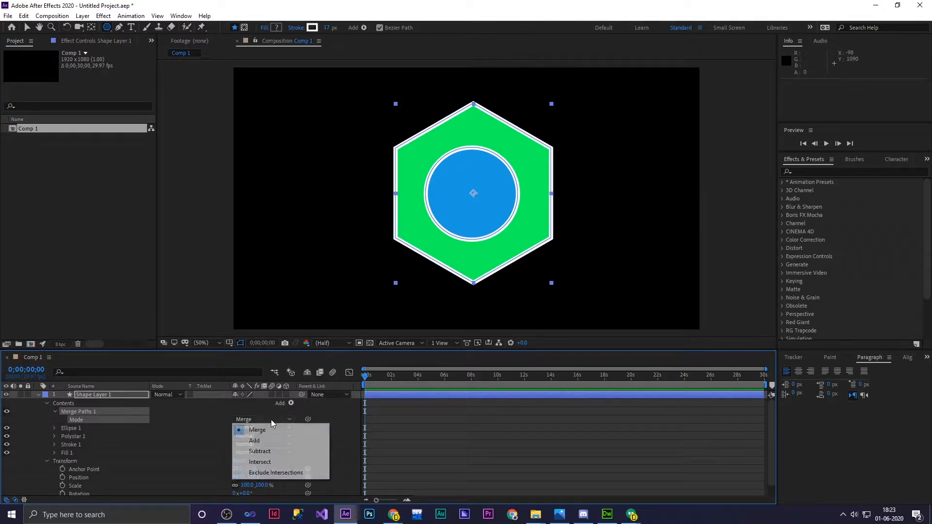
pyautogui.click(266, 451)
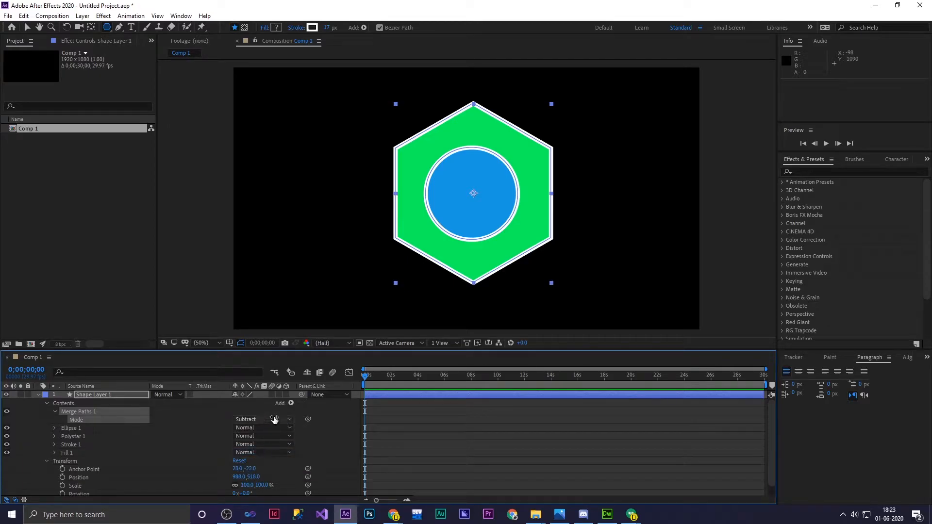
pyautogui.click(272, 419)
pyautogui.click(269, 461)
pyautogui.hotkey('ctrl', 'z')
pyautogui.hotkey('ctrl', 'z')
pyautogui.hotkey('ctrl', 'z')
# Move Merge Paths 1 back down below Polystar 1 in the layer's contents and show its Mode property
pyautogui.hotkey('ctrl', '[')
pyautogui.hotkey('ctrl', '[')
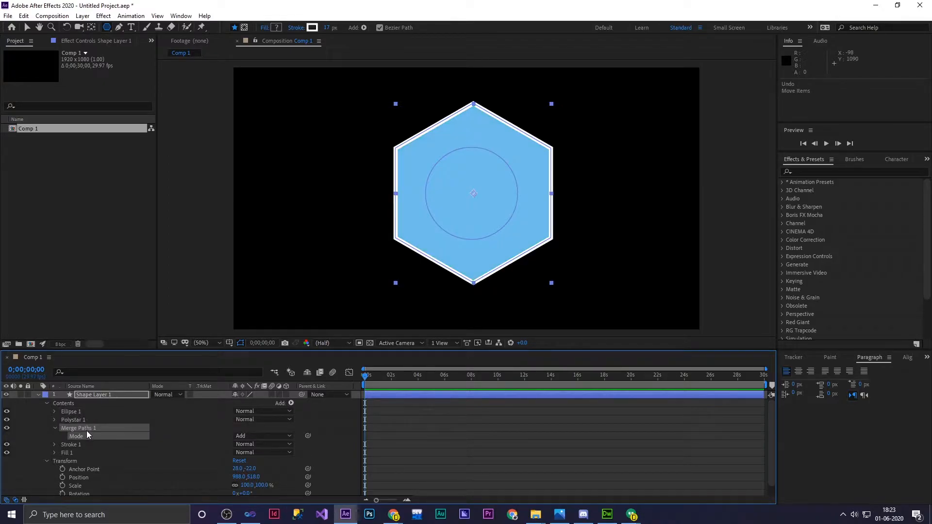
pyautogui.click(55, 428)
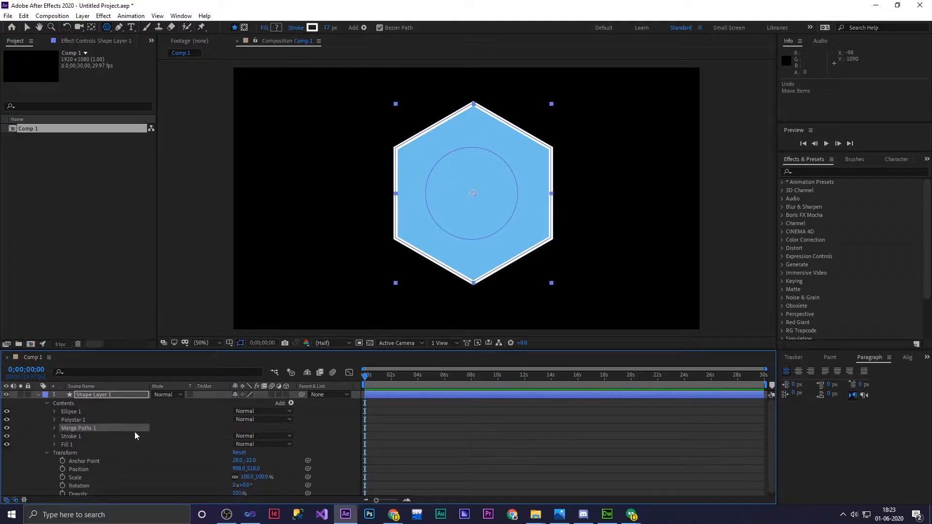
pyautogui.click(54, 428)
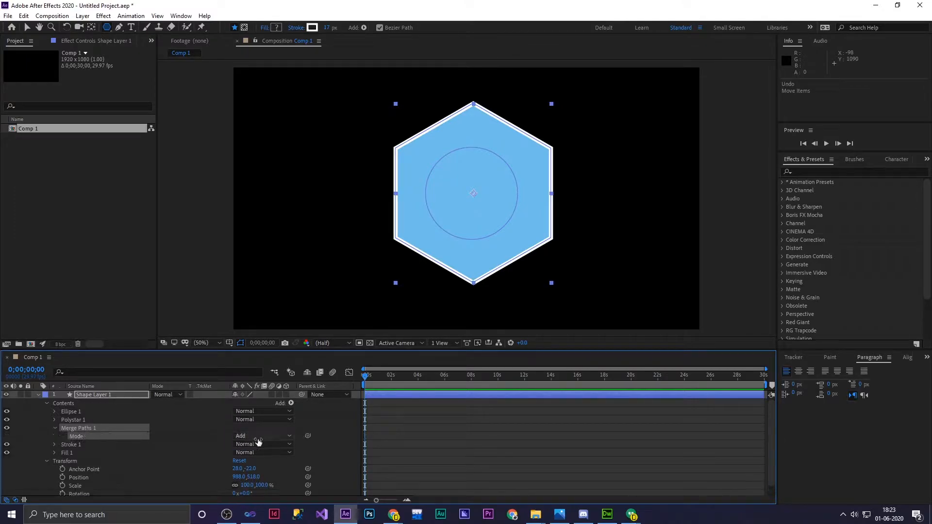
# Try the Subtract and Intersect modes on Merge Paths 1 below the shapes, try Subtract again and undo that last change
pyautogui.click(265, 437)
pyautogui.click(263, 468)
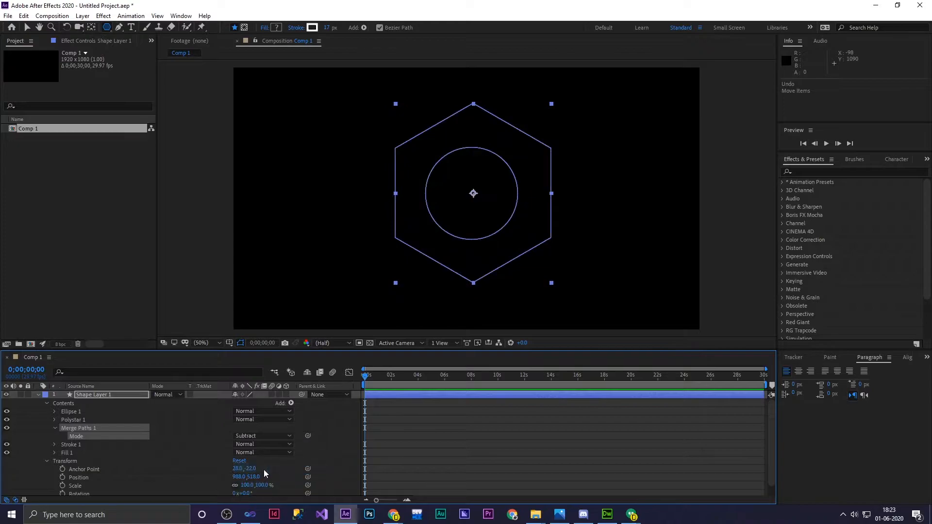
pyautogui.click(257, 436)
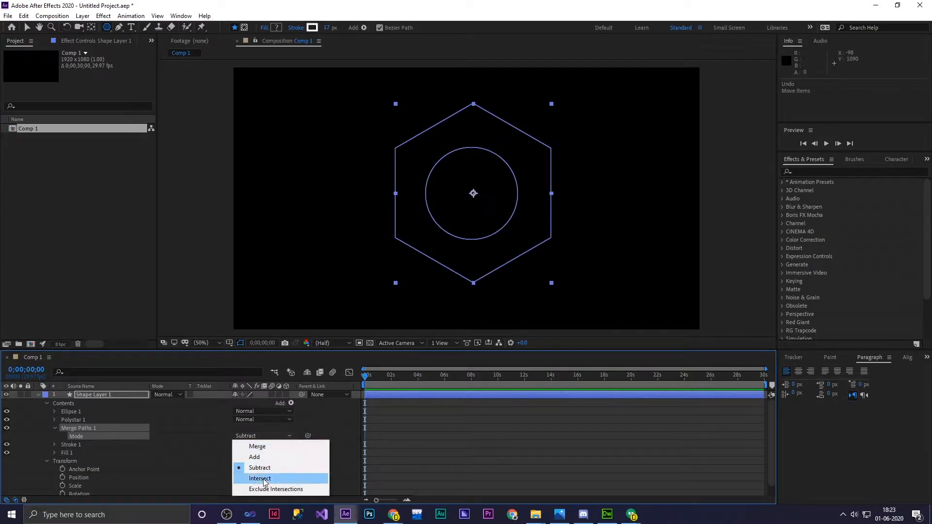
pyautogui.click(264, 476)
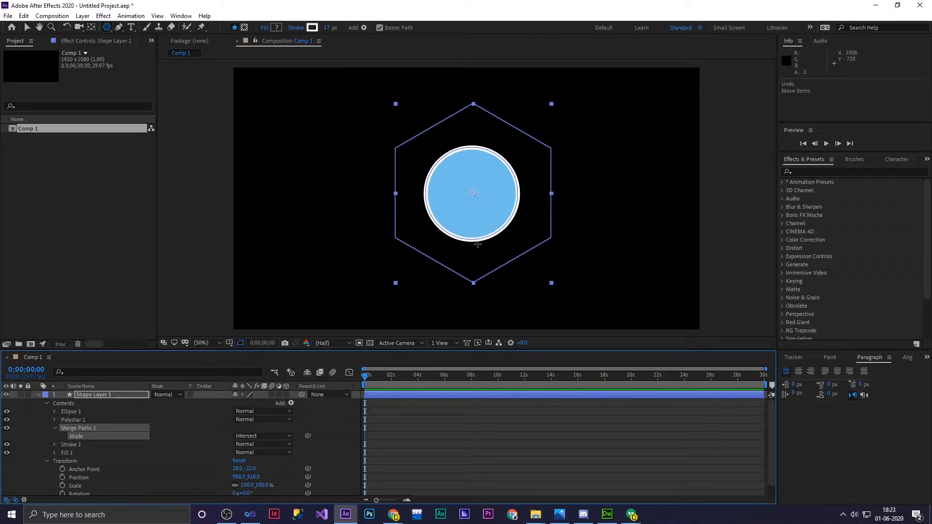
pyautogui.click(266, 435)
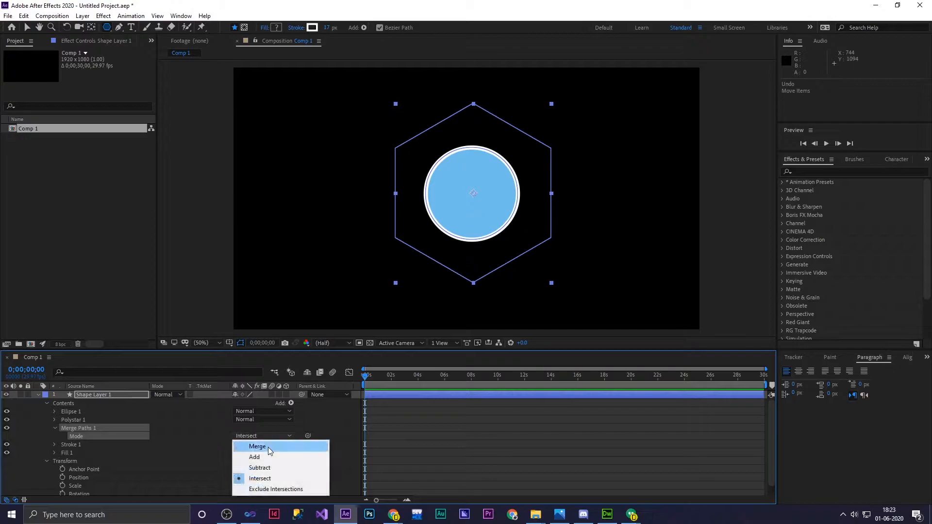
pyautogui.click(259, 468)
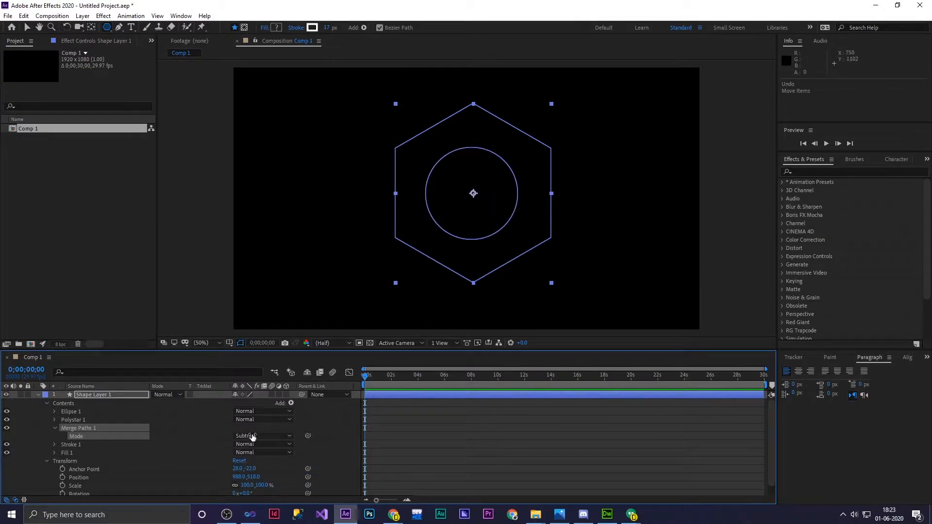
pyautogui.hotkey('ctrl', 'z')
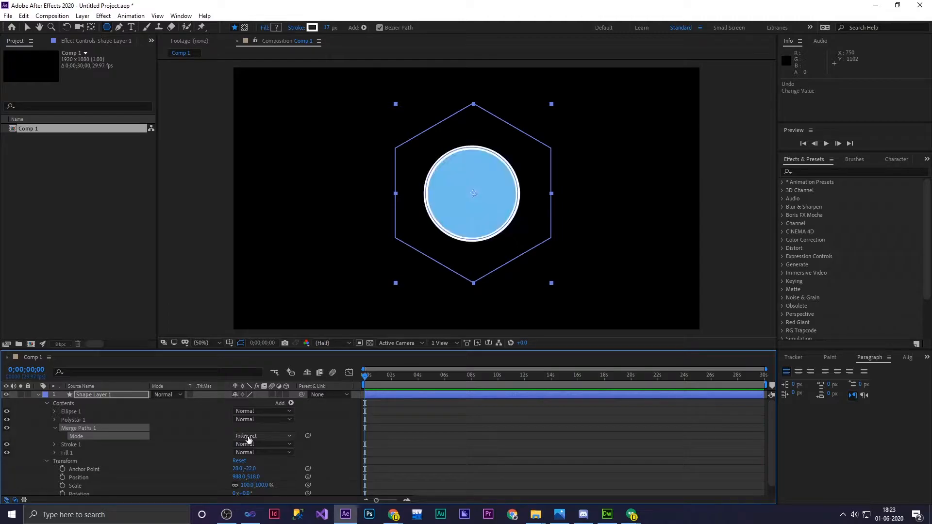
# Compare the Add, Intersect and Exclude Intersections modes on Merge Paths 1, leaving Exclude Intersections selected
pyautogui.click(282, 439)
pyautogui.click(272, 458)
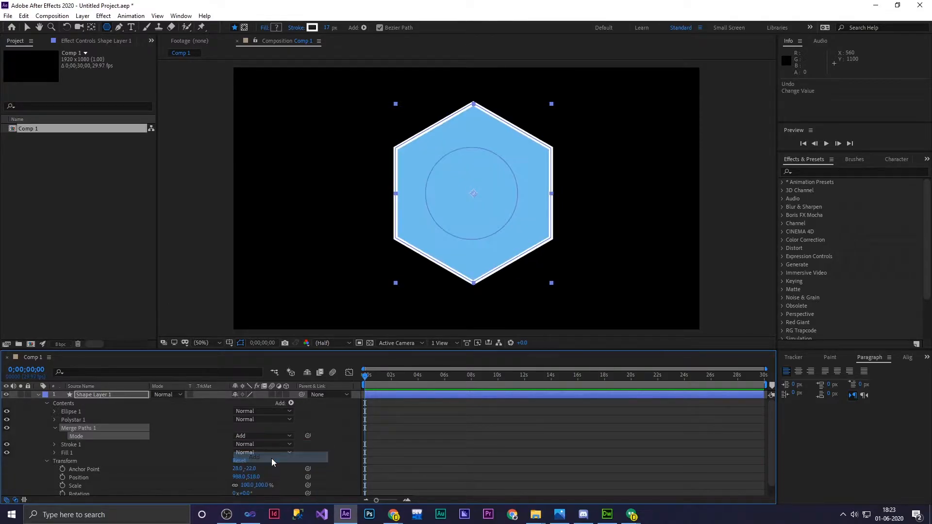
pyautogui.click(264, 435)
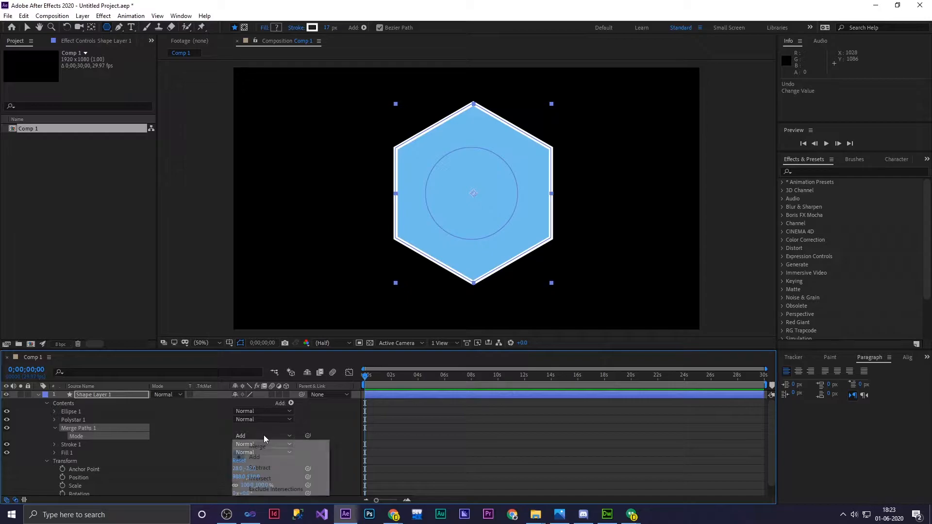
pyautogui.click(262, 479)
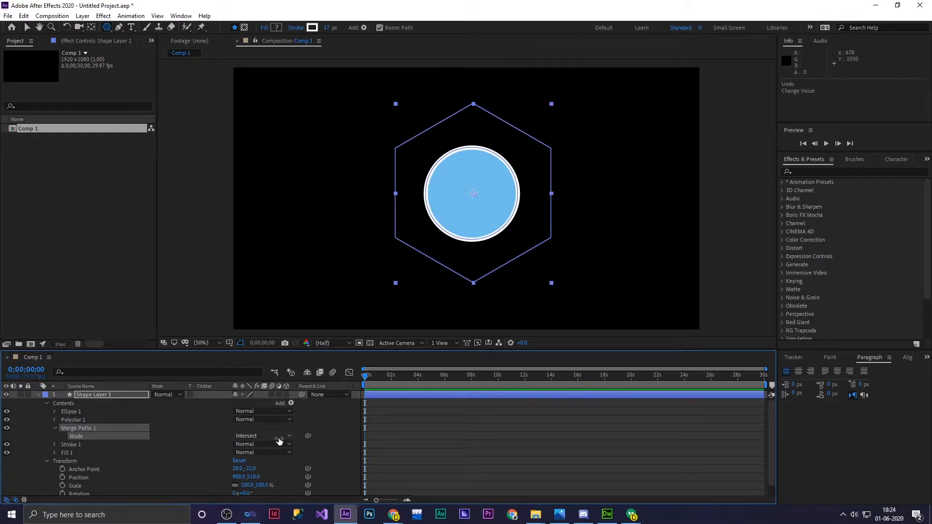
pyautogui.click(279, 440)
pyautogui.click(269, 489)
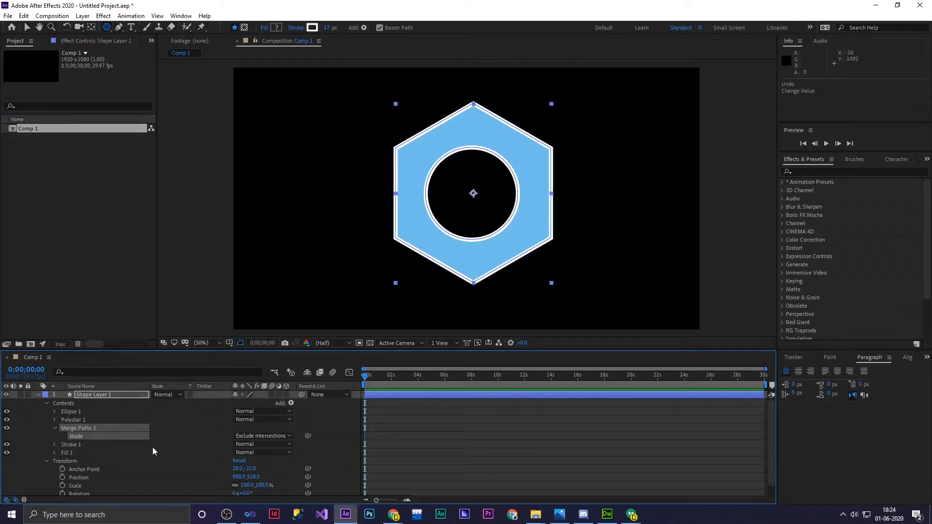
pyautogui.click(273, 435)
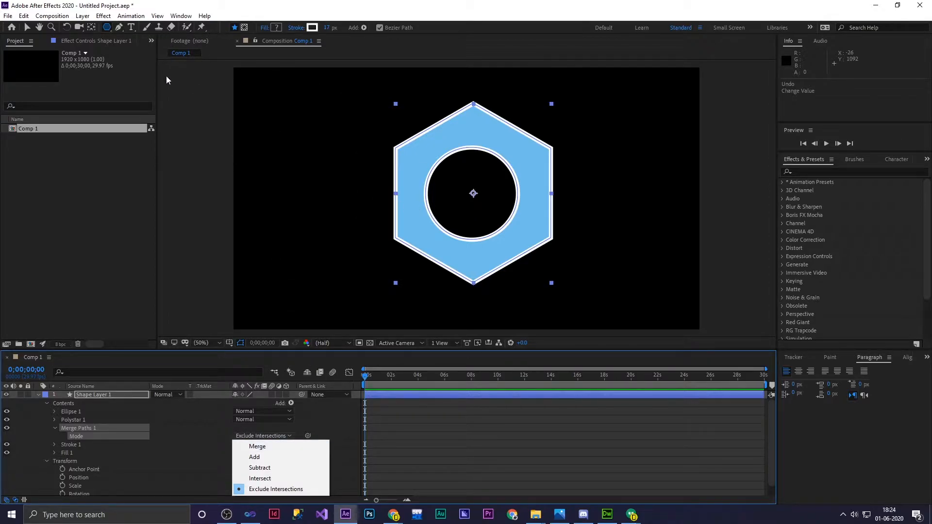
pyautogui.click(53, 428)
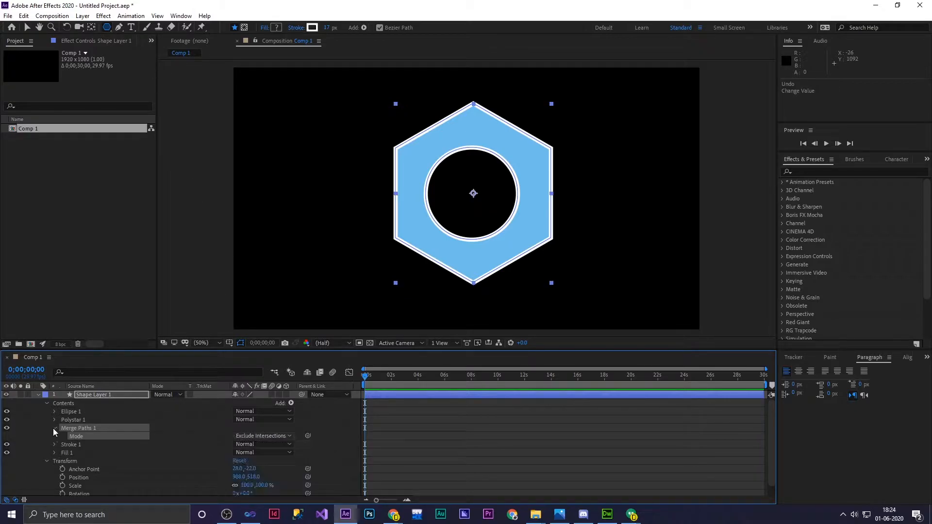
# Expand the Polystar 1 group and switch the mode of Merge Paths 1 to Subtract
pyautogui.click(55, 428)
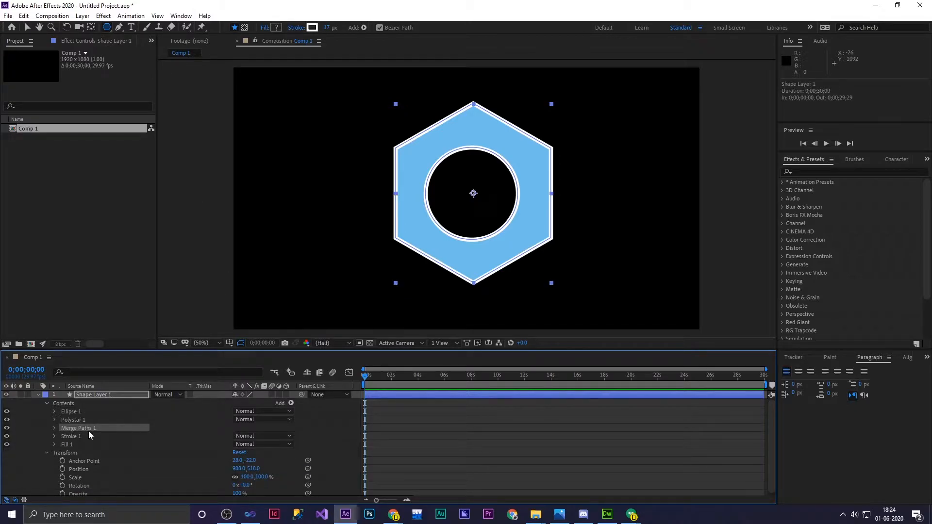
pyautogui.click(81, 420)
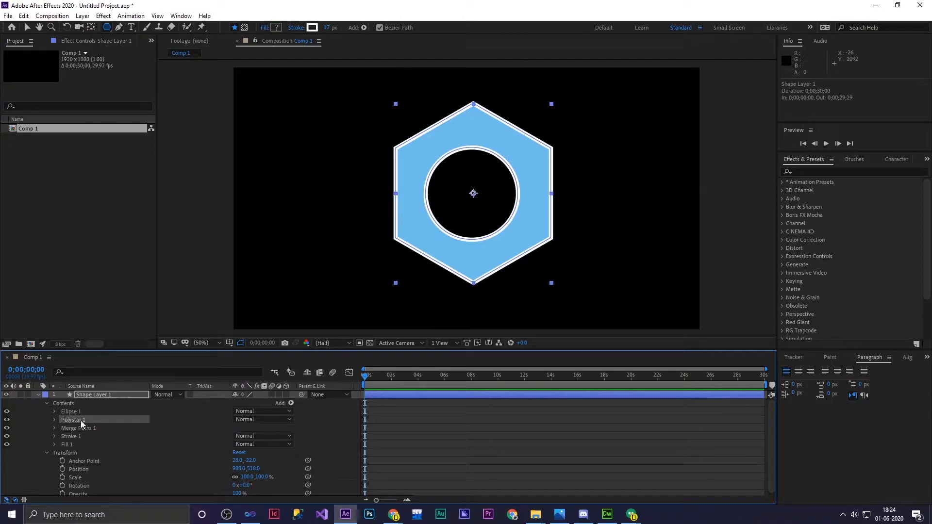
pyautogui.click(54, 419)
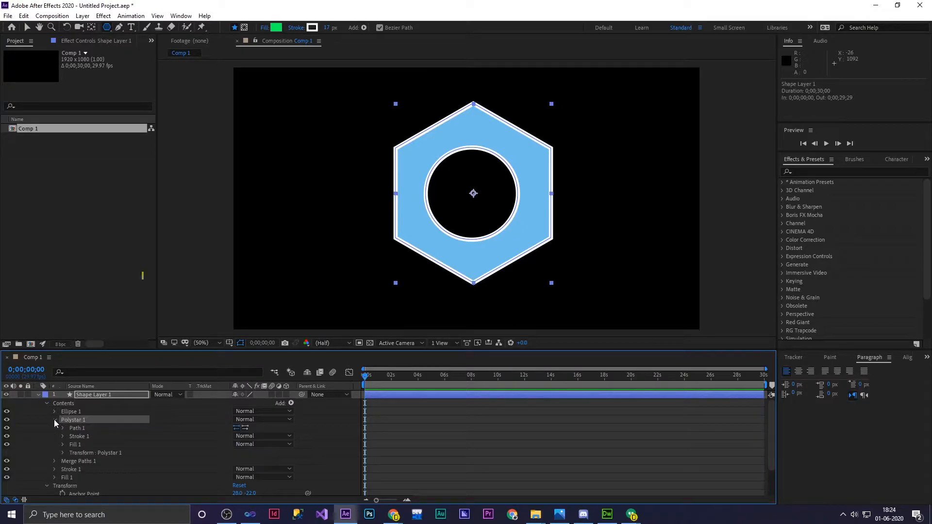
pyautogui.click(78, 461)
pyautogui.click(54, 461)
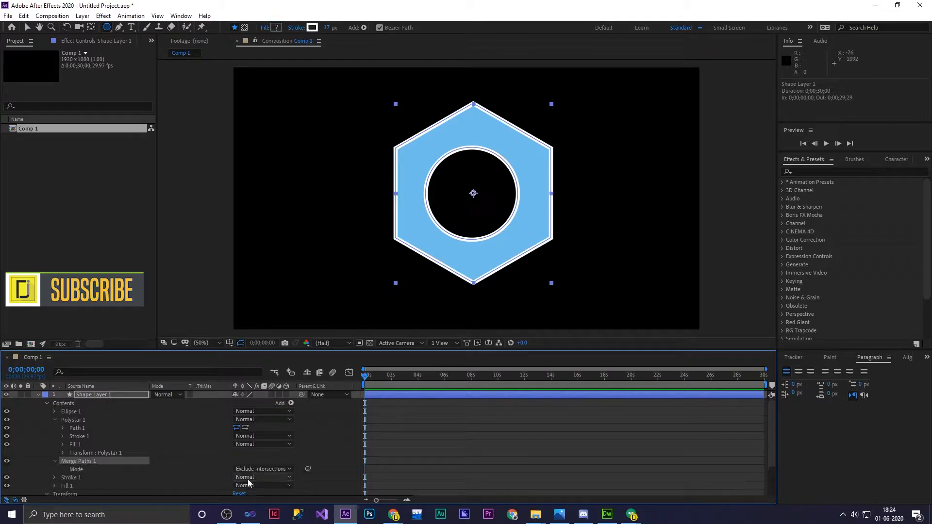
pyautogui.click(258, 471)
pyautogui.click(259, 437)
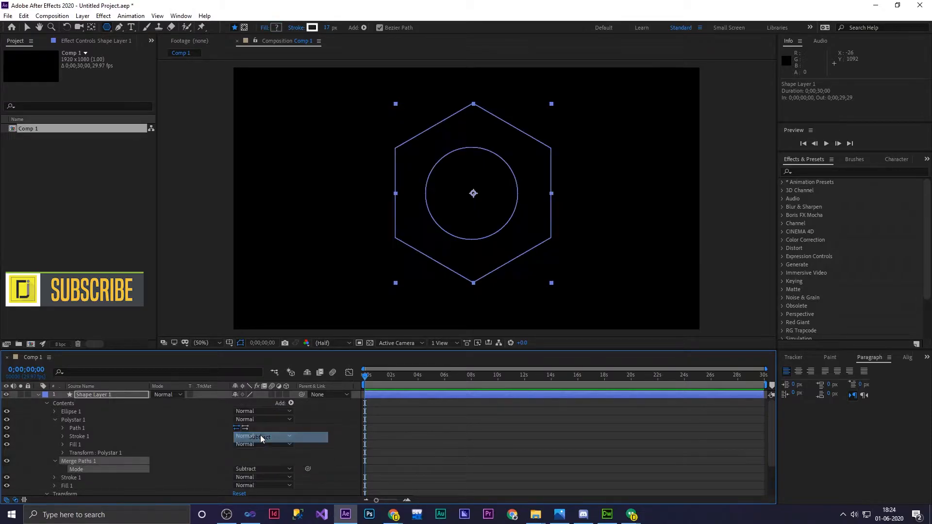
# Try shifting Polystar 1 horizontally within its group transform to an X position of about -300, and undo the shift
pyautogui.scroll(-3, 272, 440)
pyautogui.scroll(3, 155, 430)
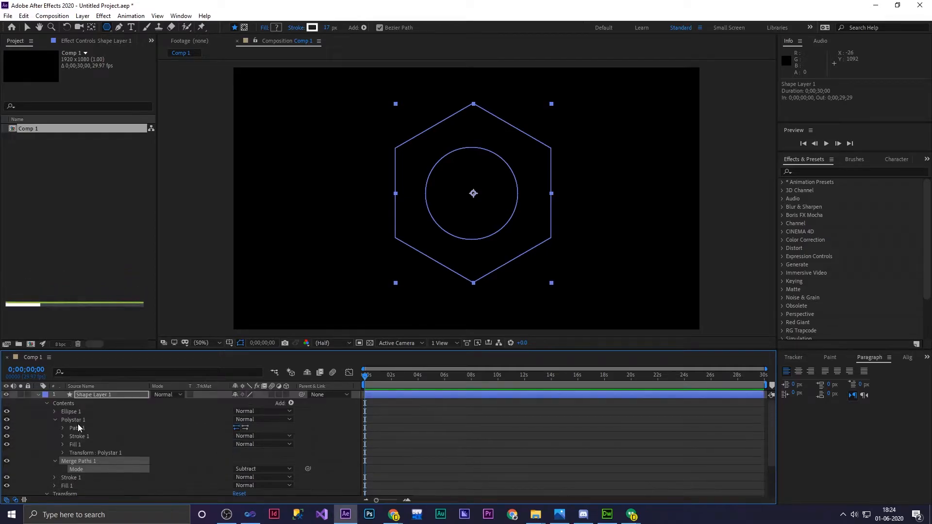
pyautogui.click(62, 453)
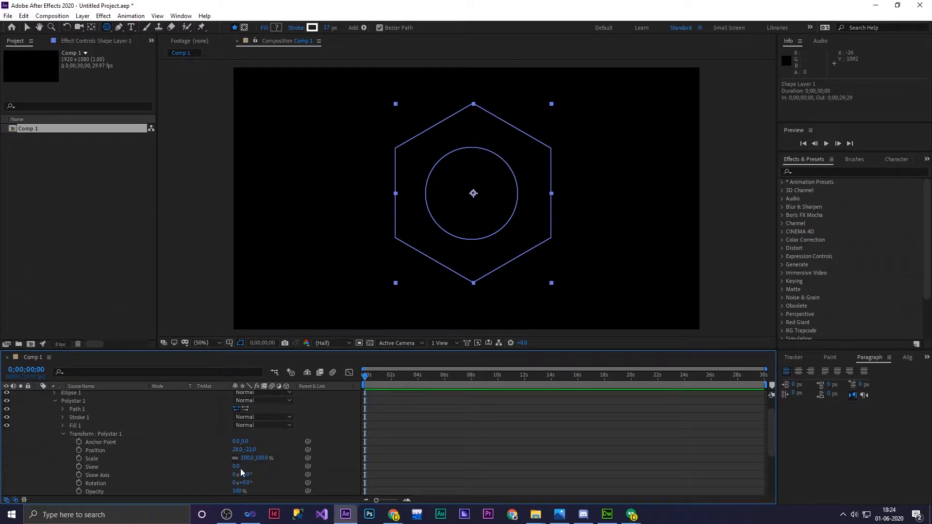
pyautogui.moveTo(236, 450); pyautogui.dragTo(70, 431)
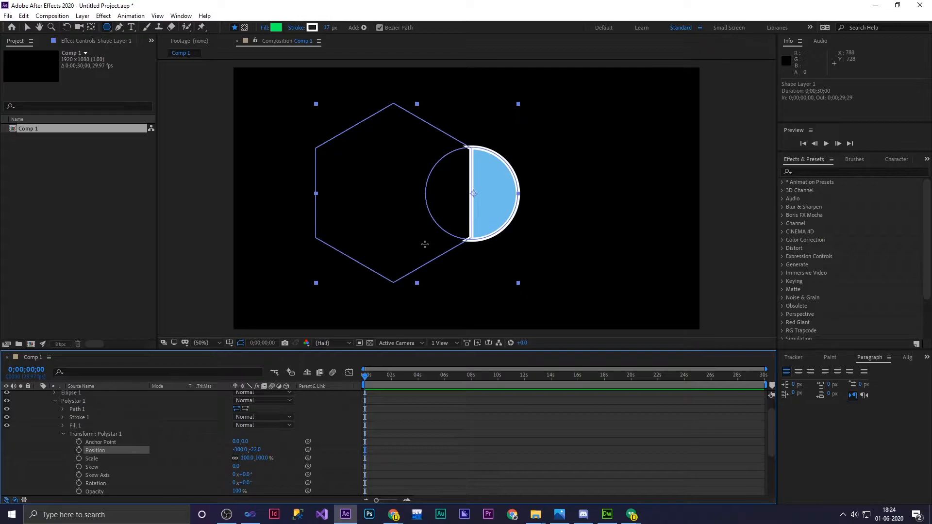
pyautogui.hotkey('ctrl', 'z')
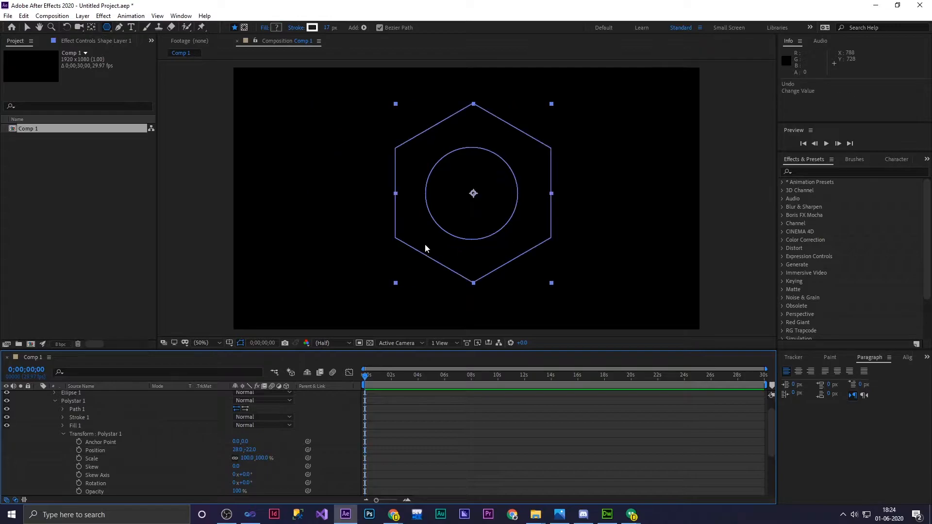
# Collapse the Polystar 1 transform properties and set the mode of Merge Paths 1 to Intersect
pyautogui.click(63, 434)
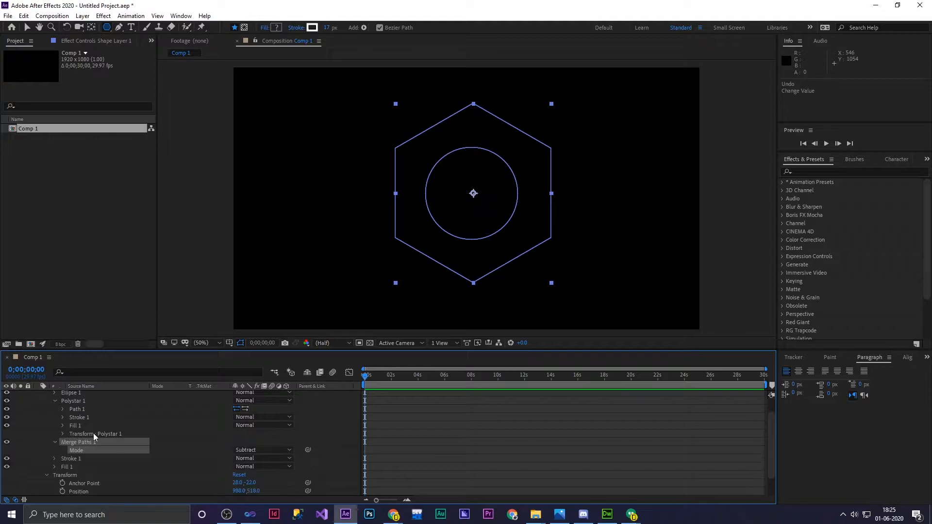
pyautogui.click(273, 449)
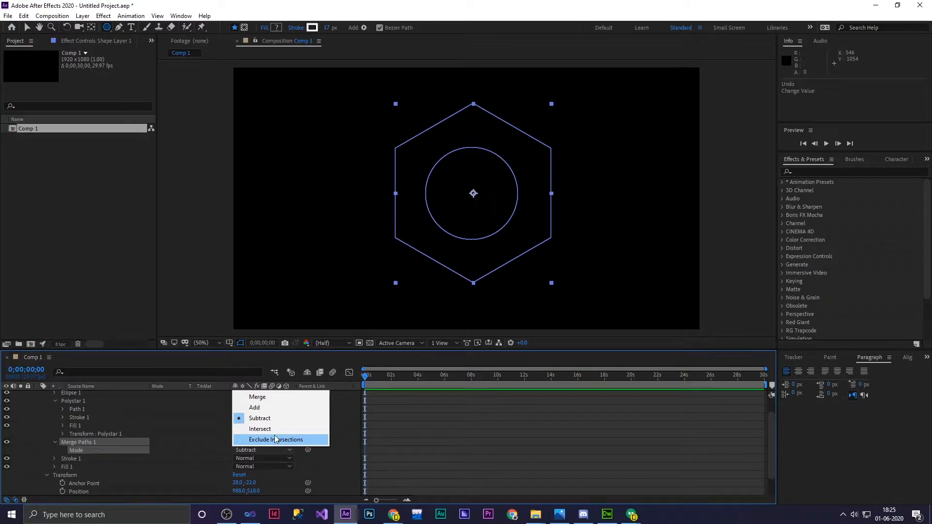
pyautogui.click(253, 428)
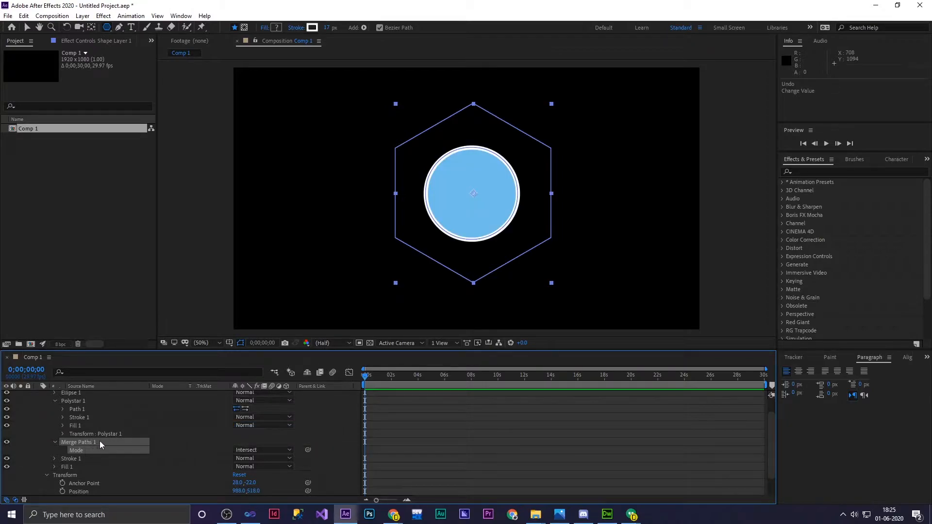
# Delete Merge Paths 1 and the Polystar 1 group from the shape layer's contents, keeping Ellipse 1
pyautogui.click(84, 434)
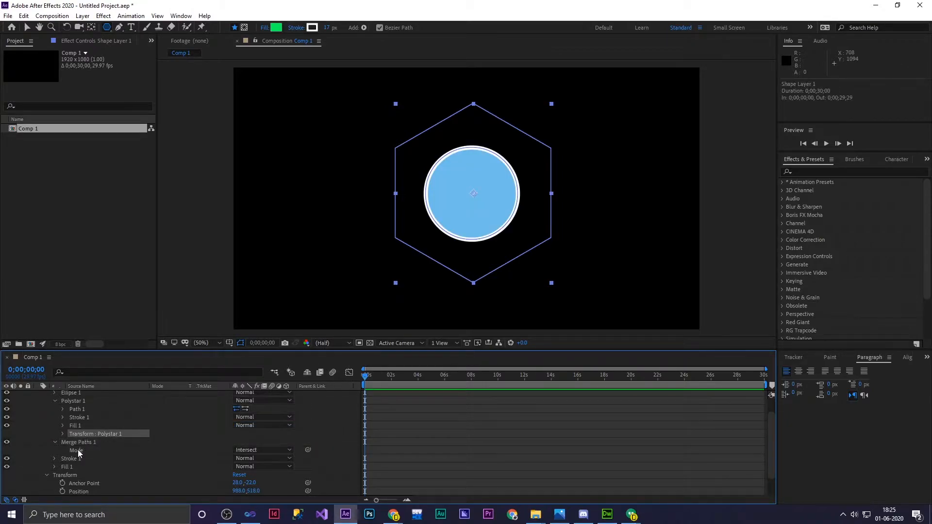
pyautogui.click(79, 444)
pyautogui.press('Delete')
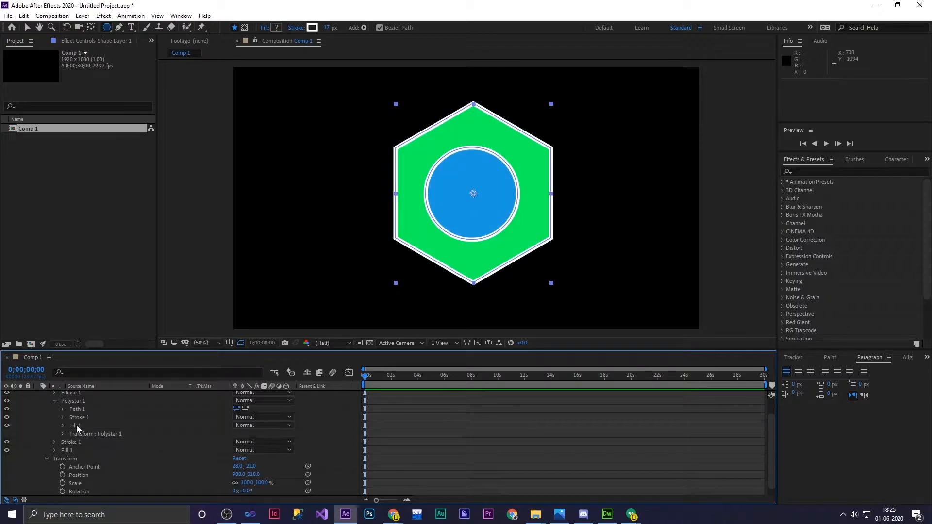
pyautogui.click(69, 402)
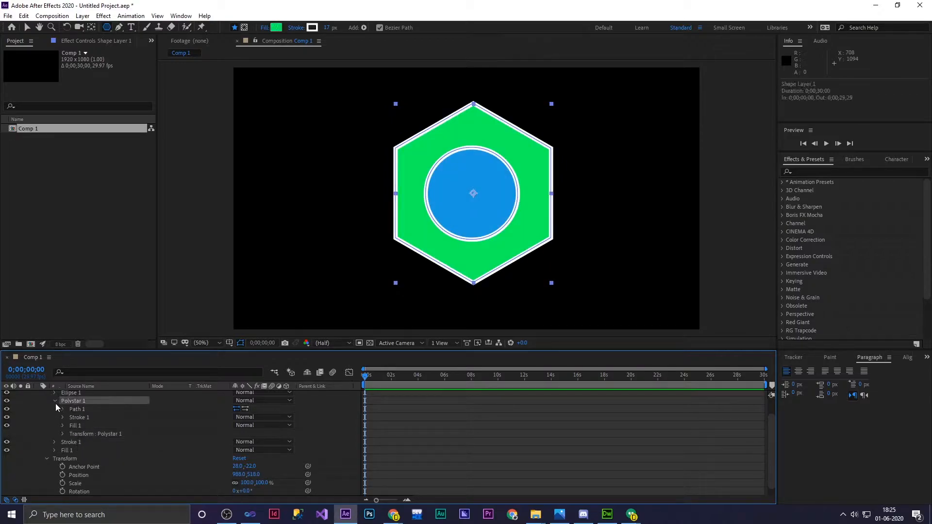
pyautogui.click(54, 402)
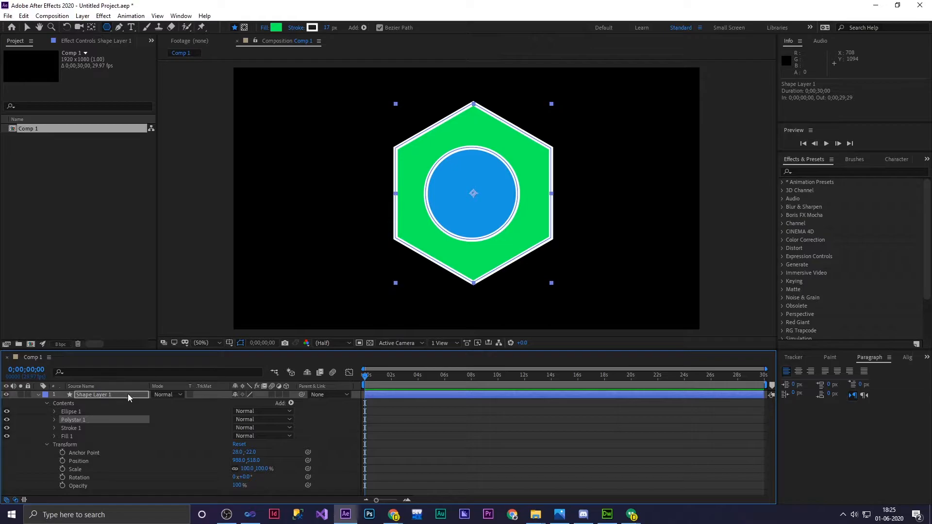
pyautogui.press('Delete')
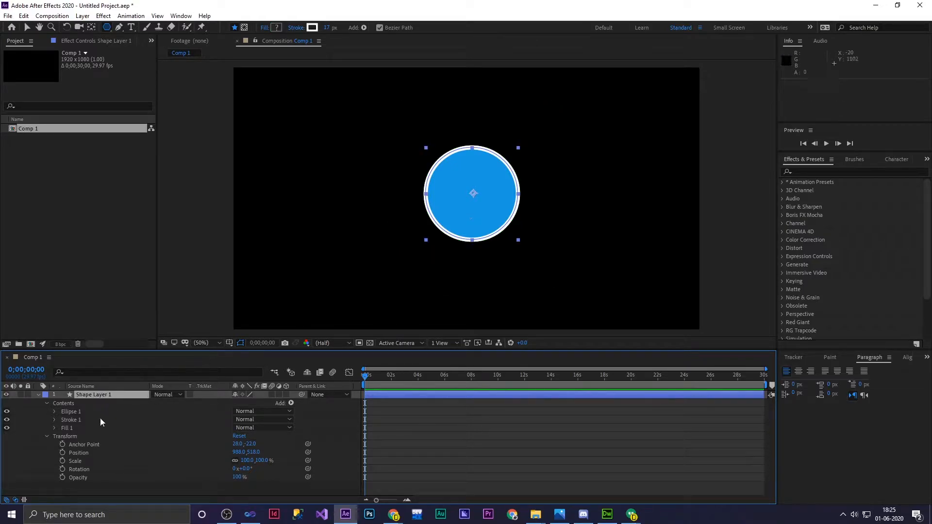
# Delete the circle's shape layer and draw a large 14-point star in the middle of the composition
pyautogui.press('Delete')
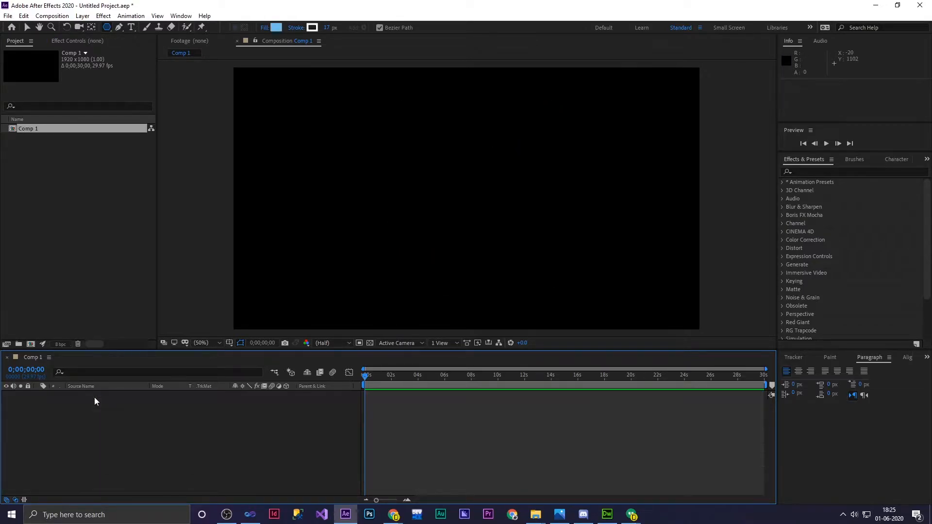
pyautogui.moveTo(111, 30); pyautogui.dragTo(141, 69)
pyautogui.moveTo(439, 158); pyautogui.dragTo(531, 278)
pyautogui.press('Up')
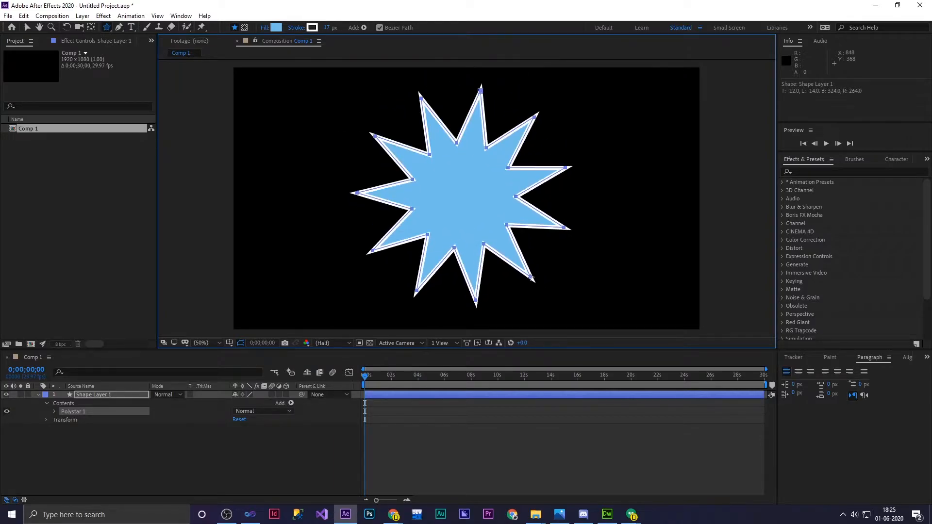
pyautogui.press('Up')
pyautogui.press('Up')
pyautogui.press('Up')
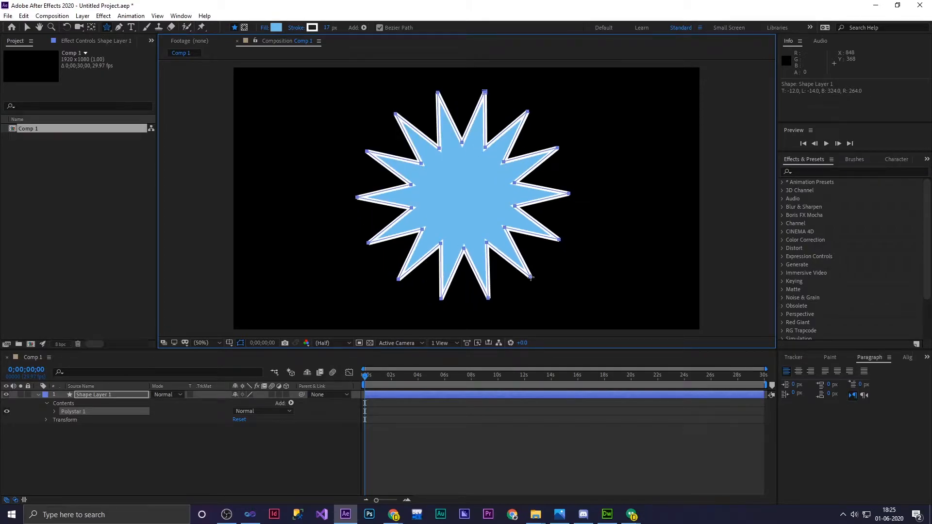
pyautogui.moveTo(531, 277); pyautogui.dragTo(531, 278)
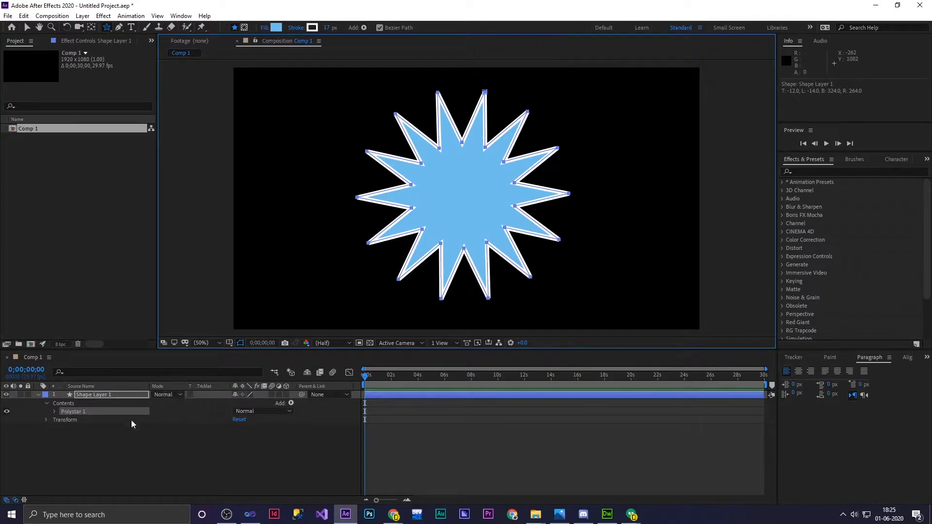
# Draw a circle from the star's center in the same shape layer, covering all but the tips of its points
pyautogui.click(85, 413)
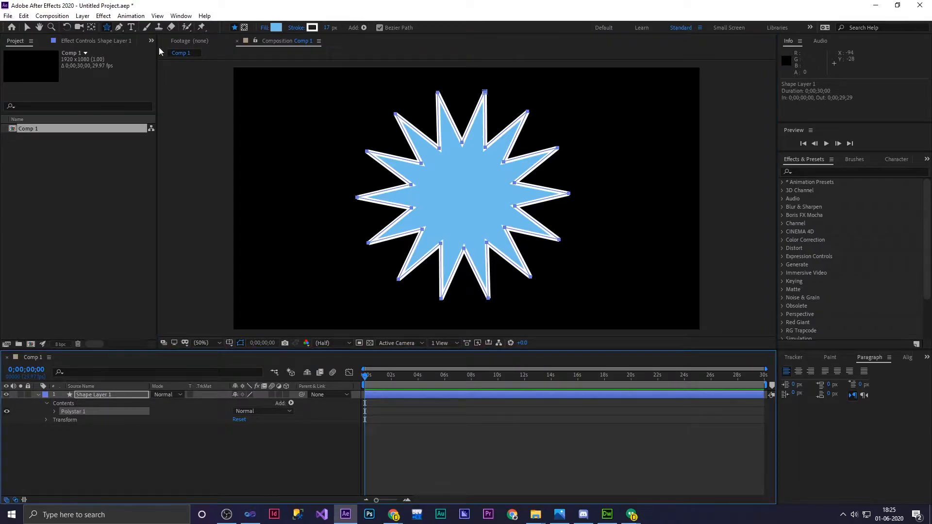
pyautogui.moveTo(105, 30); pyautogui.dragTo(135, 50)
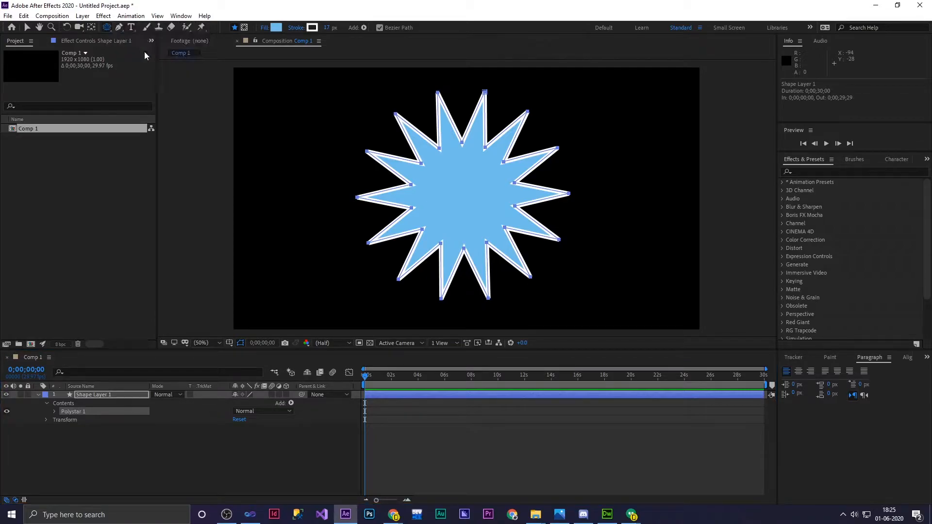
pyautogui.click(460, 196)
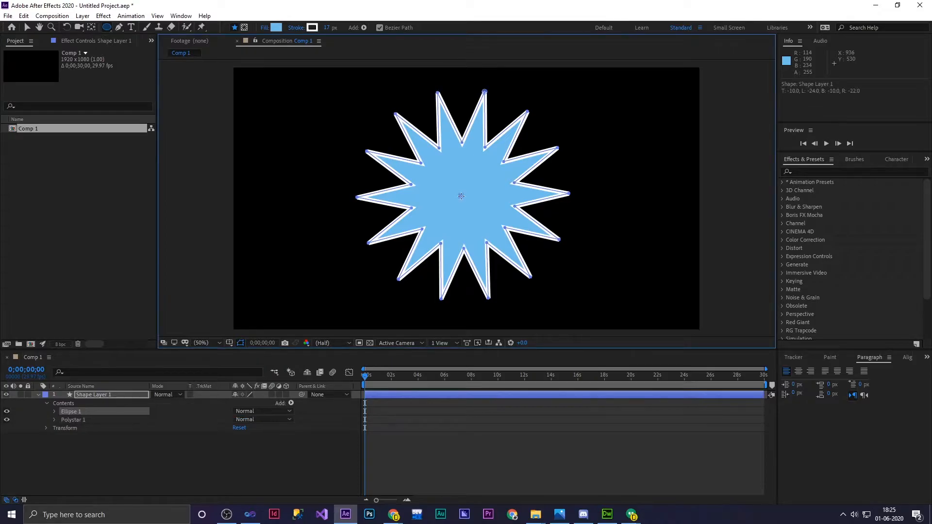
pyautogui.moveTo(457, 194); pyautogui.dragTo(372, 132)
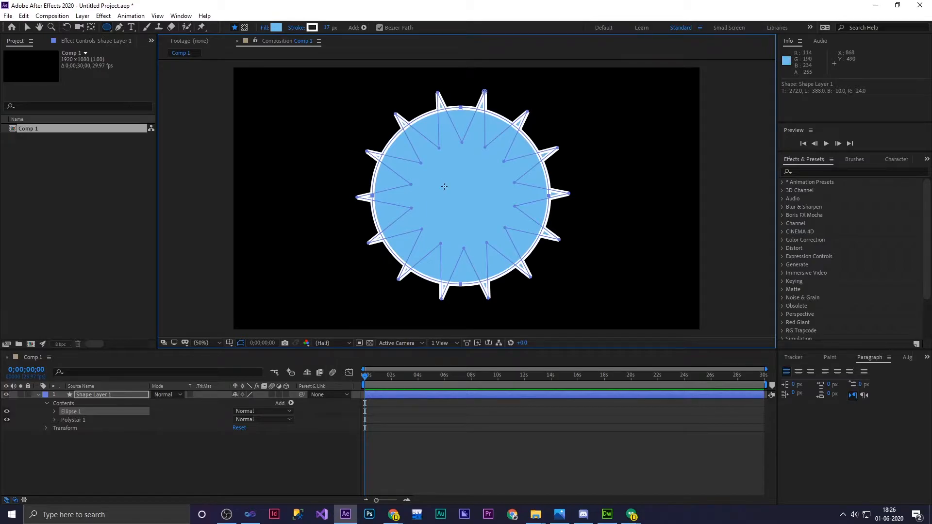
pyautogui.click(274, 27)
pyautogui.moveTo(364, 266); pyautogui.dragTo(367, 280)
pyautogui.moveTo(334, 243); pyautogui.dragTo(337, 250)
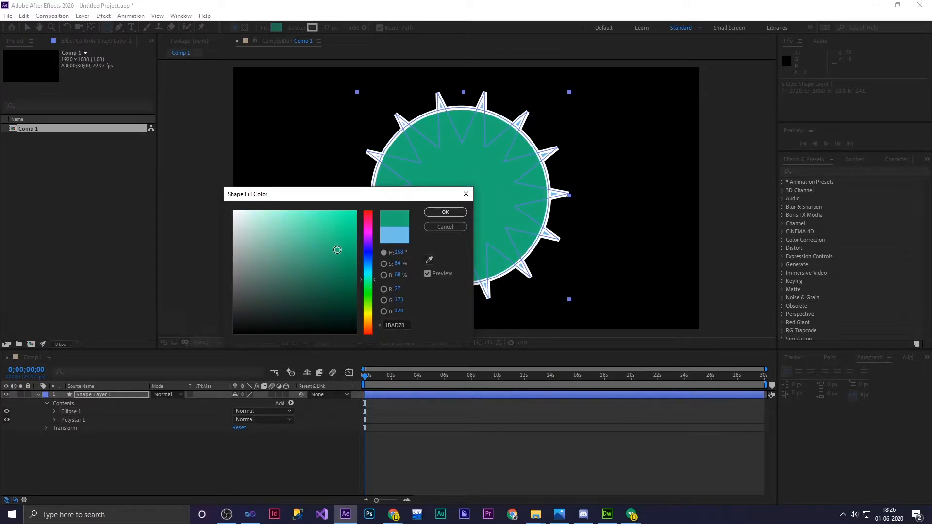
pyautogui.click(444, 228)
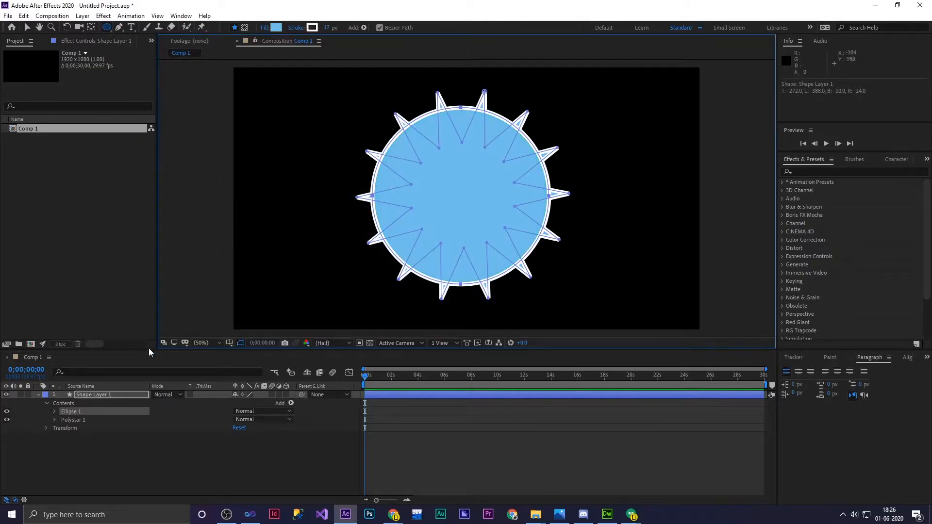
# Duplicate the Polystar 1 group and scale the copy up slightly about its center
pyautogui.click(173, 483)
pyautogui.click(69, 419)
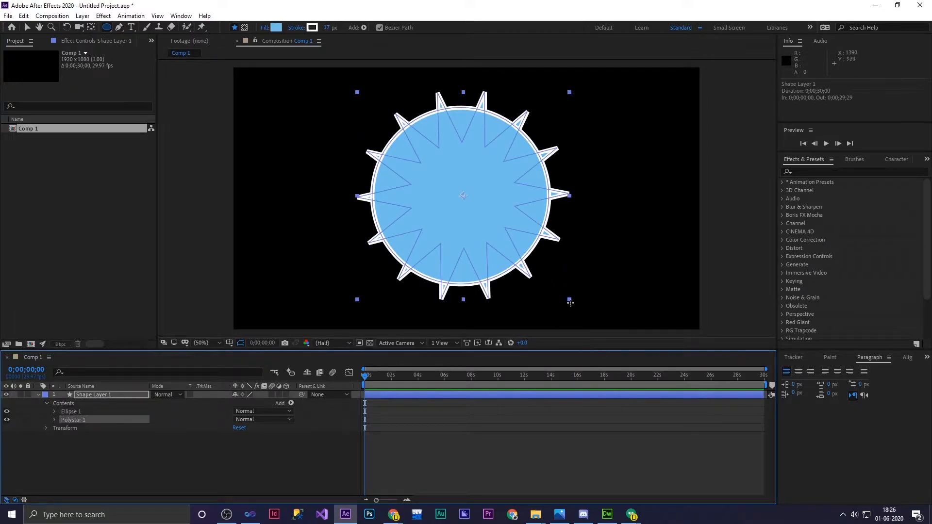
pyautogui.click(27, 28)
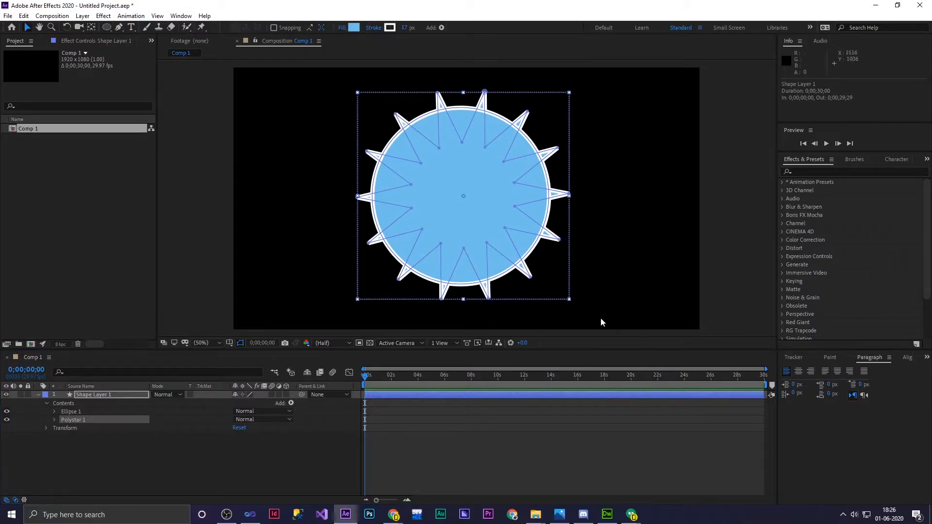
pyautogui.hotkey('ctrl', 'd')
pyautogui.moveTo(569, 299); pyautogui.dragTo(591, 319)
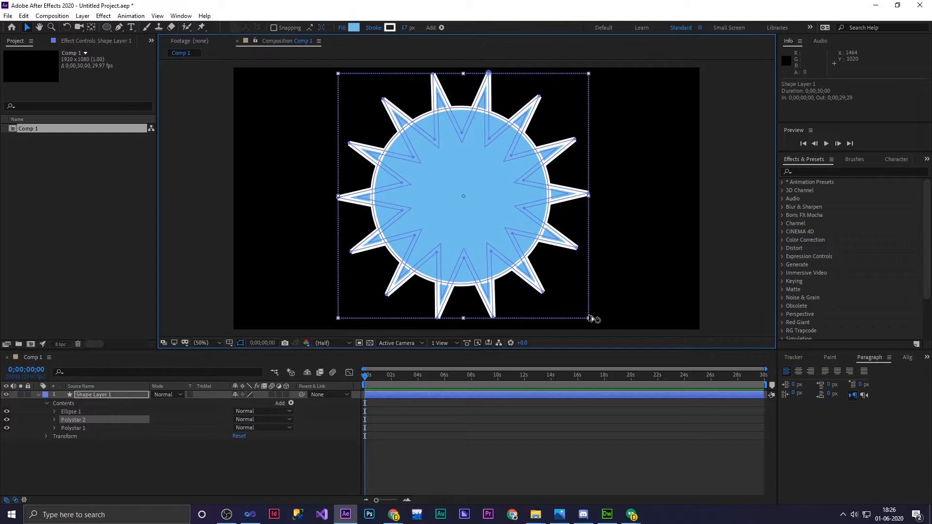
pyautogui.click(659, 217)
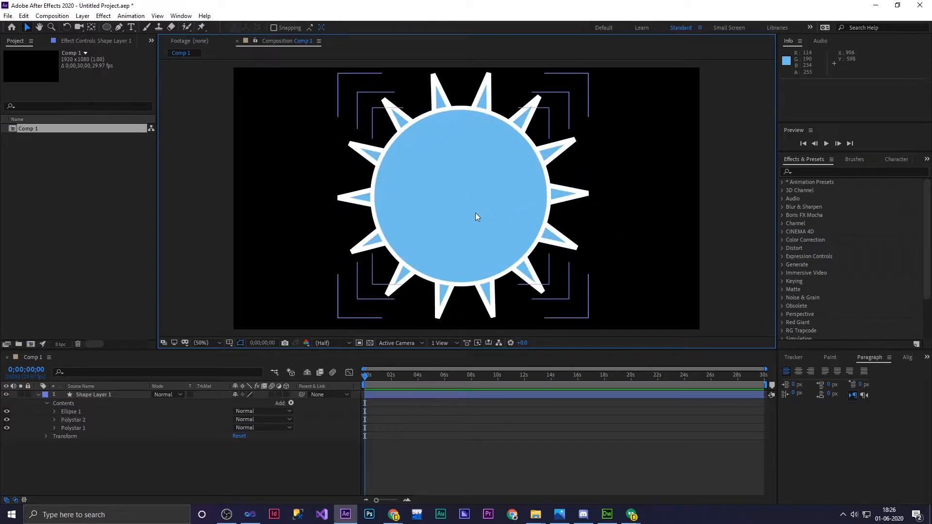
# Set the fill color of Ellipse 1 to a dark slate blue
pyautogui.click(476, 217)
pyautogui.click(73, 413)
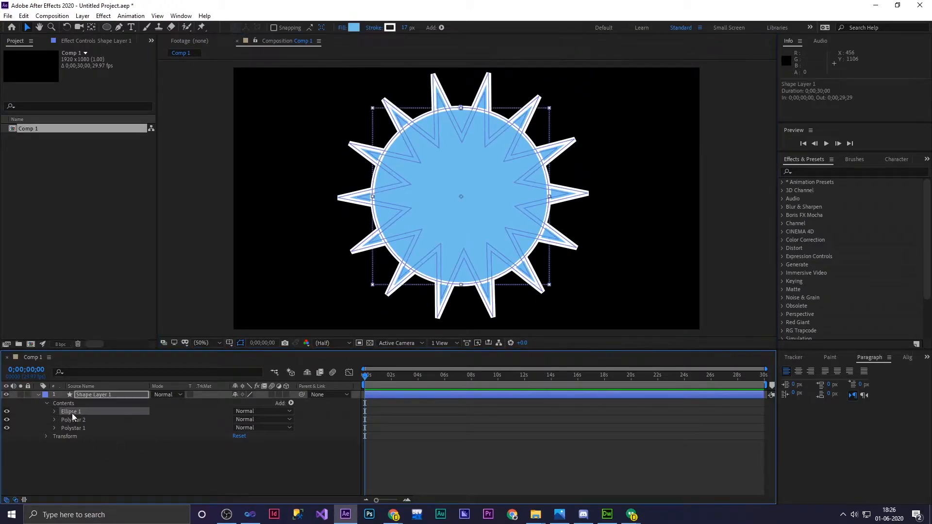
pyautogui.click(351, 29)
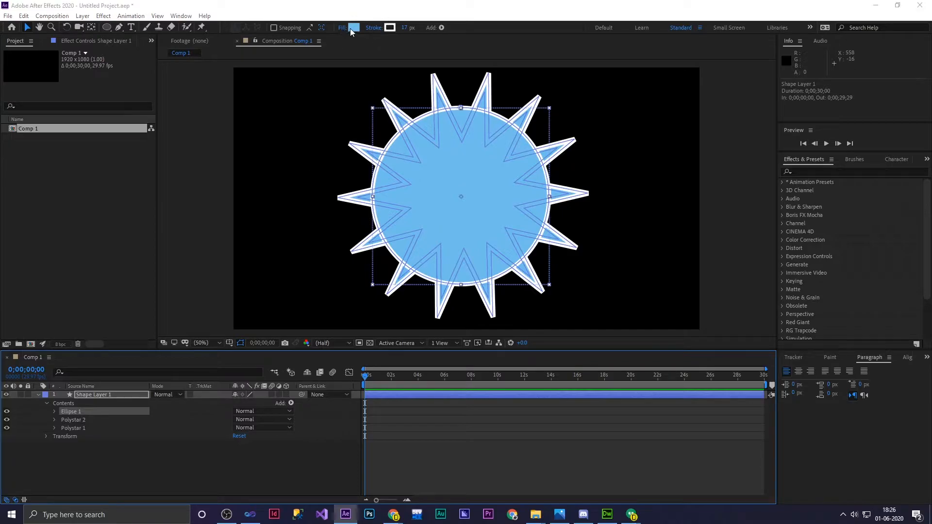
pyautogui.moveTo(319, 235); pyautogui.dragTo(277, 300)
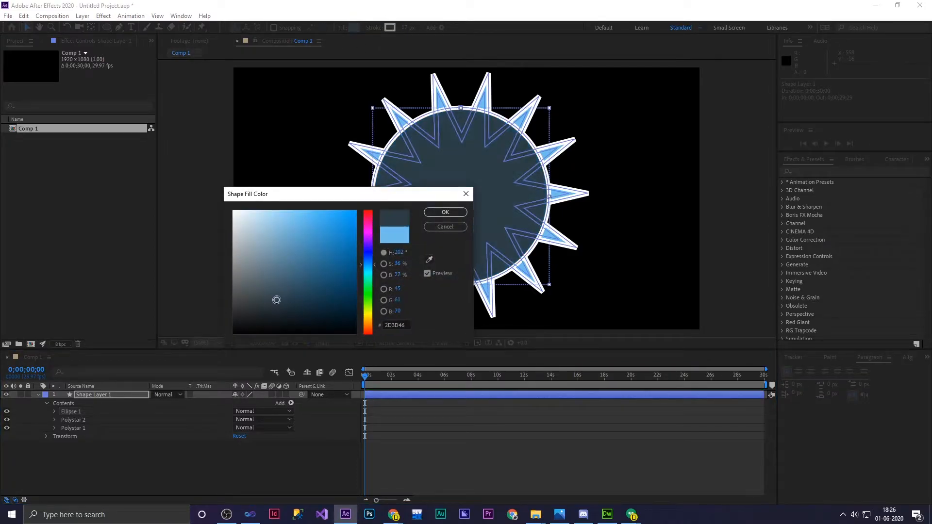
pyautogui.click(444, 212)
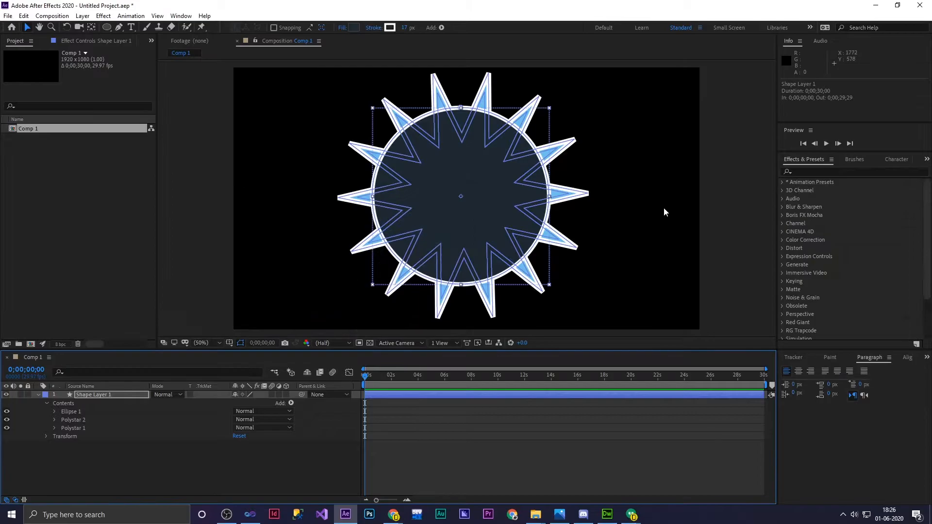
pyautogui.click(663, 208)
# Add Merge Paths to the contents of Shape Layer 1
pyautogui.click(461, 190)
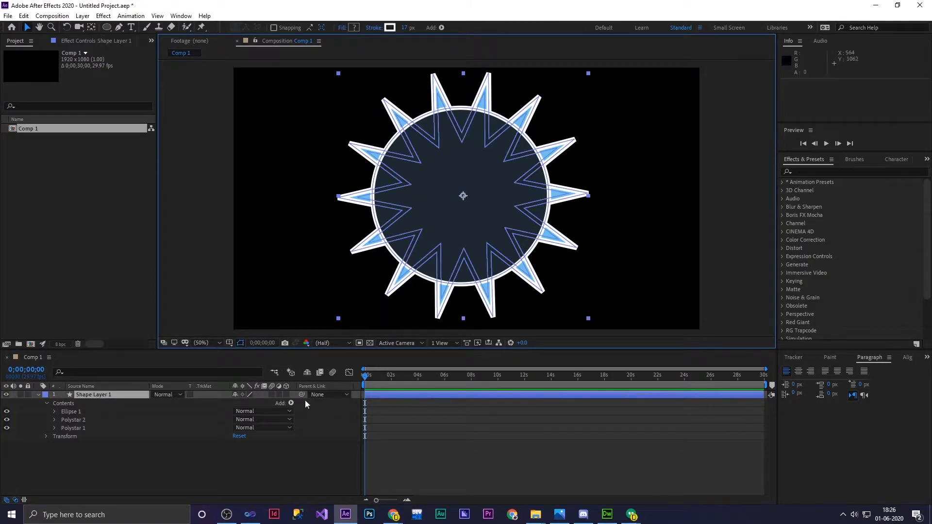
pyautogui.click(291, 403)
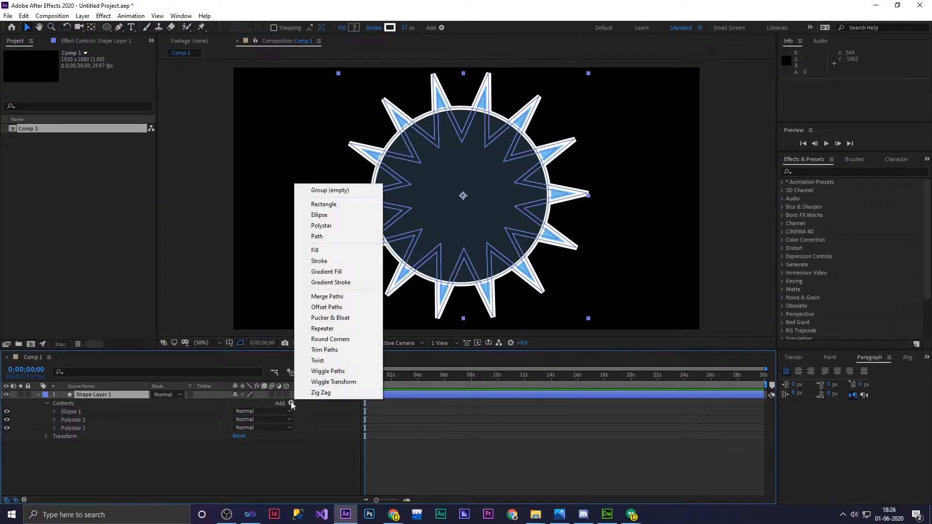
pyautogui.click(327, 296)
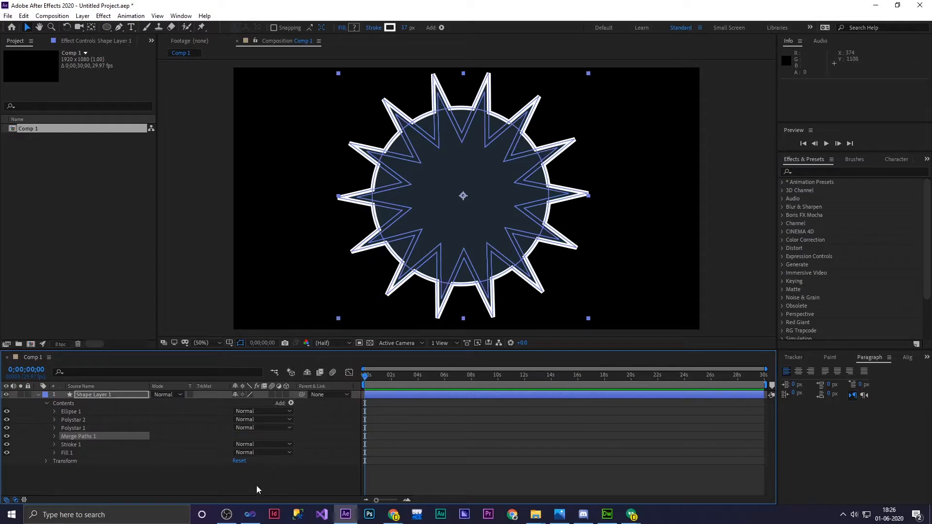
pyautogui.click(211, 476)
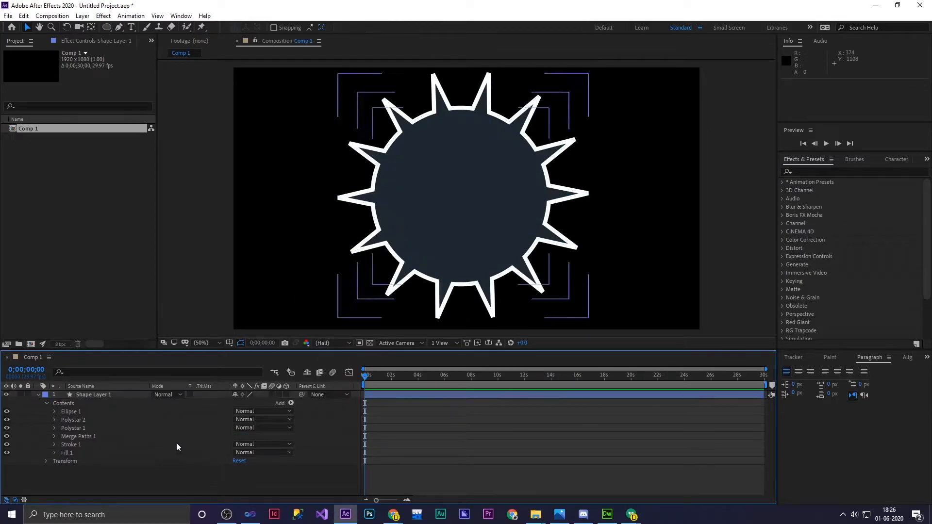
# Examine the two polystar outlines and compare the shape with Merge Paths 1 turned off and on
pyautogui.click(74, 420)
pyautogui.click(73, 429)
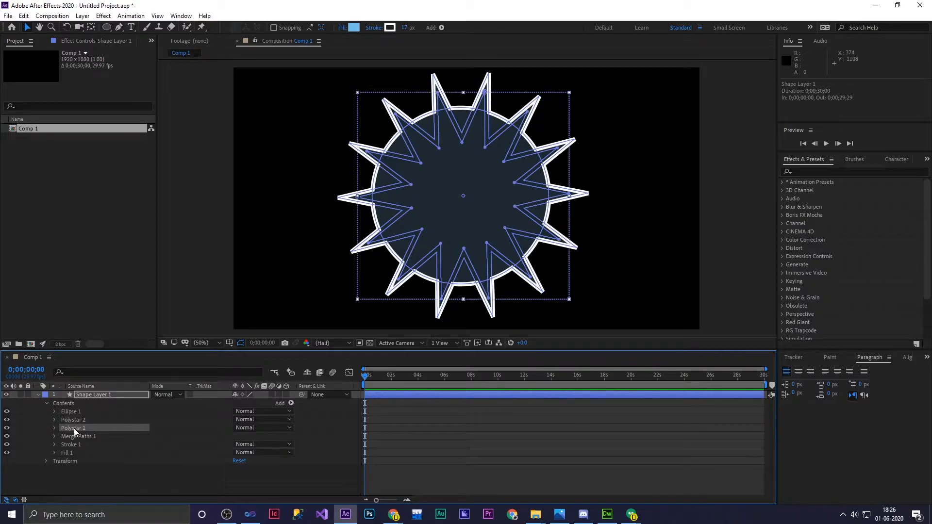
pyautogui.click(73, 420)
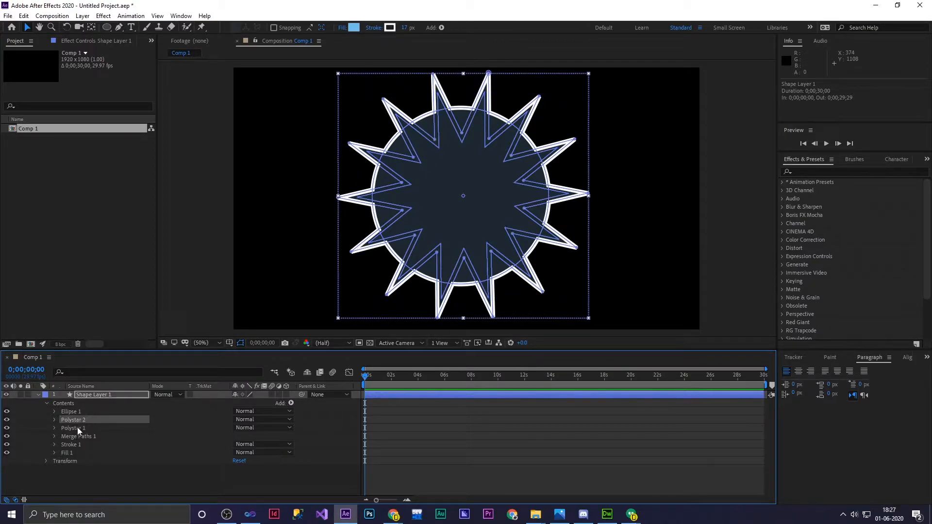
pyautogui.click(70, 428)
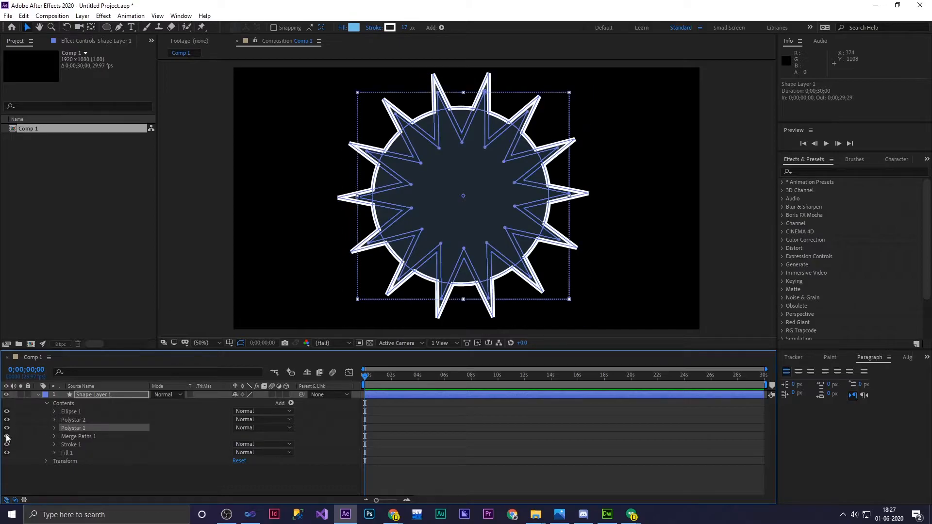
pyautogui.click(7, 436)
pyautogui.click(6, 437)
pyautogui.click(7, 437)
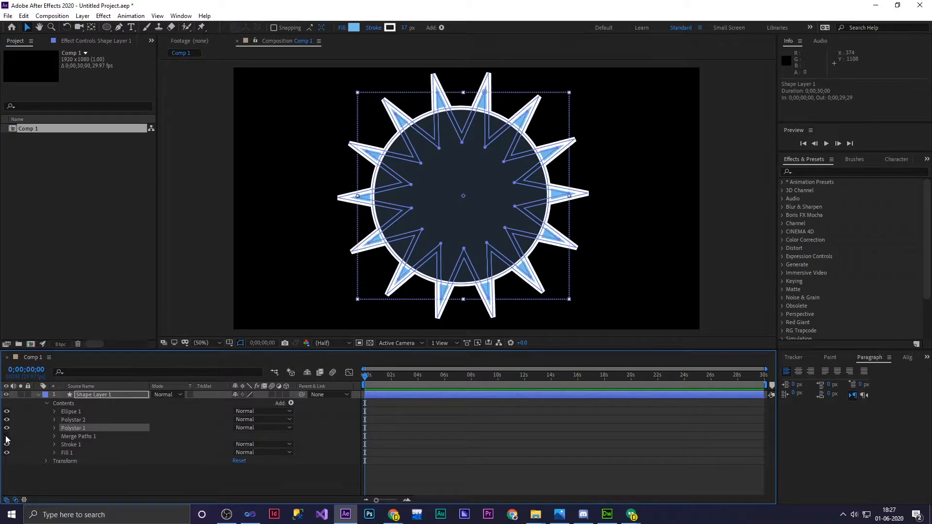
pyautogui.click(7, 436)
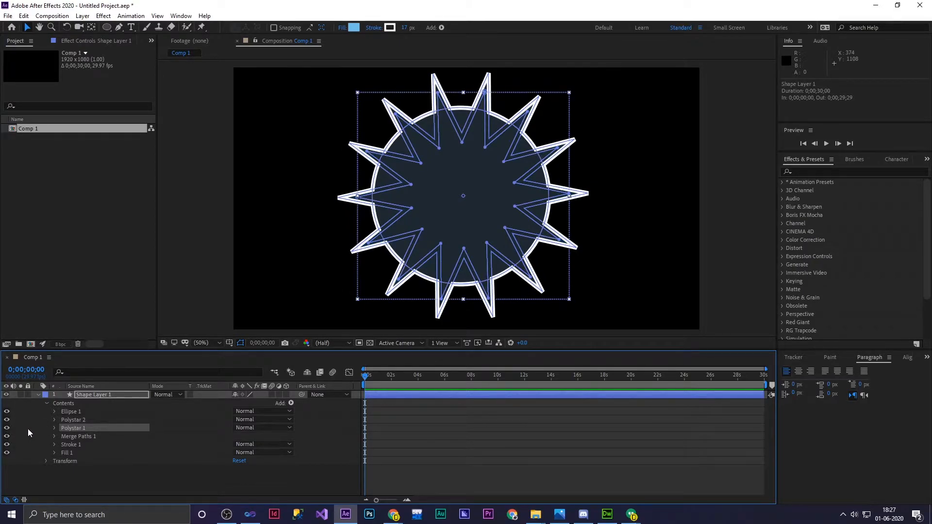
# Delete the Polystar 2 group from the shape layer's contents
pyautogui.click(71, 420)
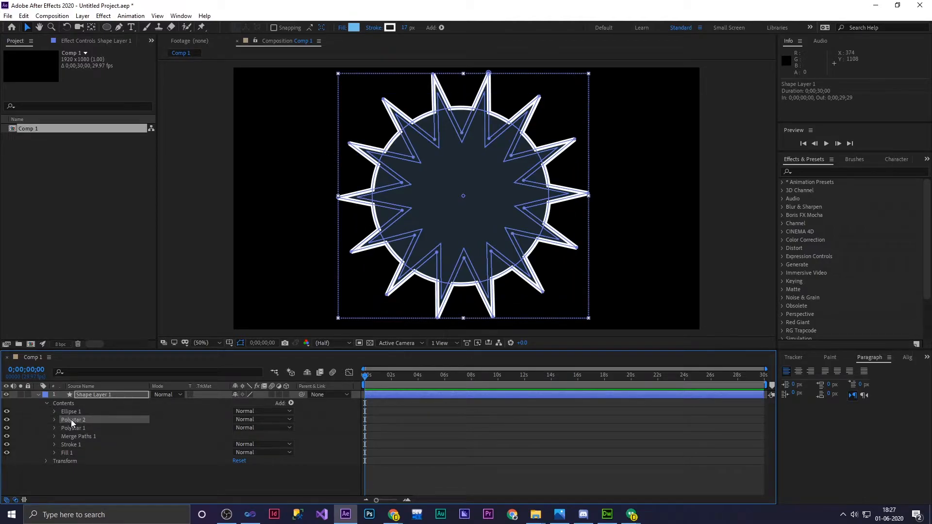
pyautogui.press('Delete')
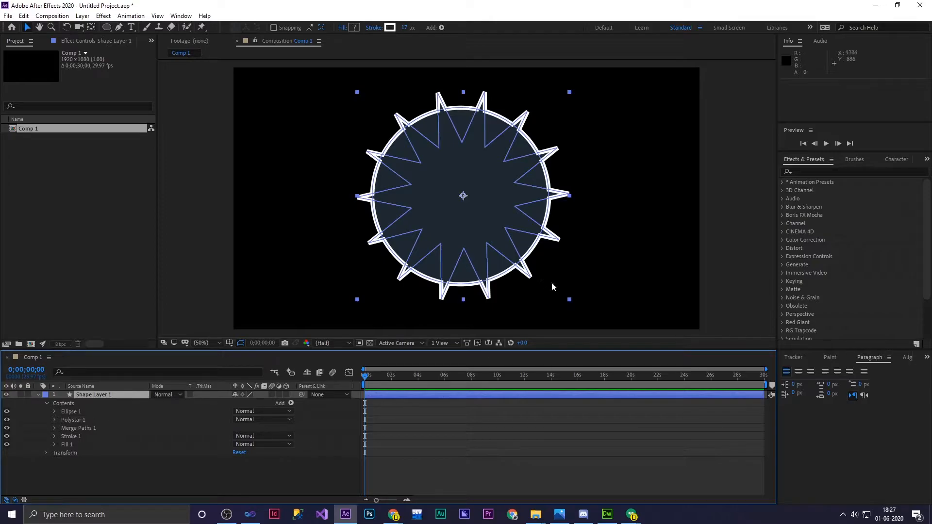
pyautogui.moveTo(571, 302); pyautogui.dragTo(571, 301)
pyautogui.hotkey('ctrl', 'z')
# Scale the whole shape layer up uniformly about its center to about 116%
pyautogui.click(77, 421)
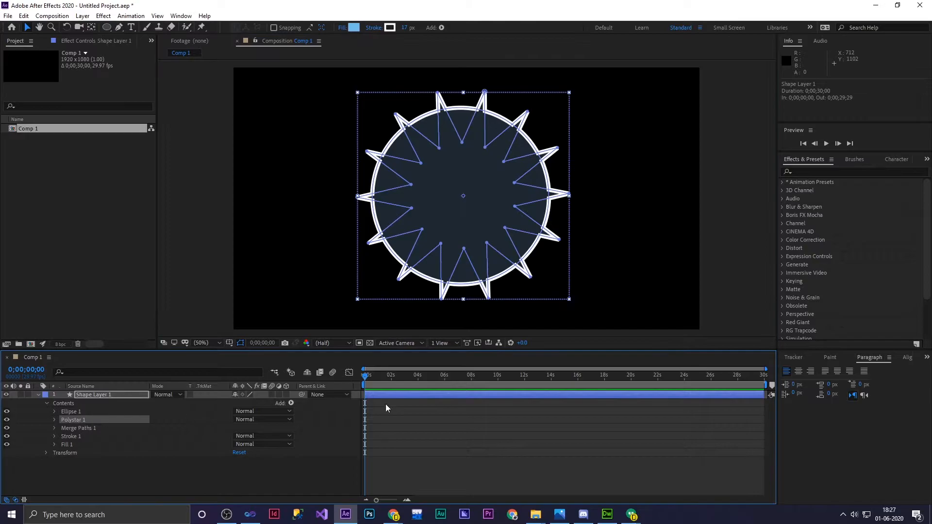
pyautogui.click(568, 300)
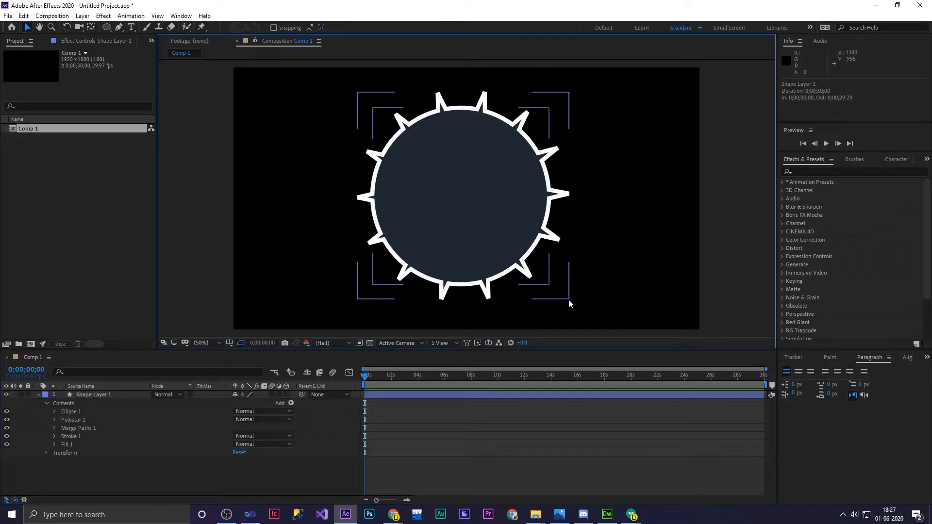
pyautogui.moveTo(568, 300); pyautogui.dragTo(587, 315)
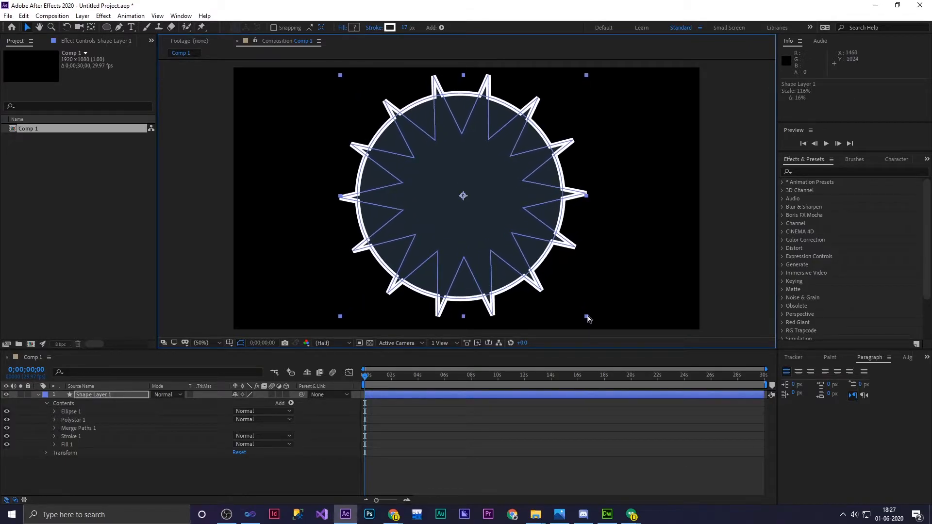
pyautogui.click(618, 253)
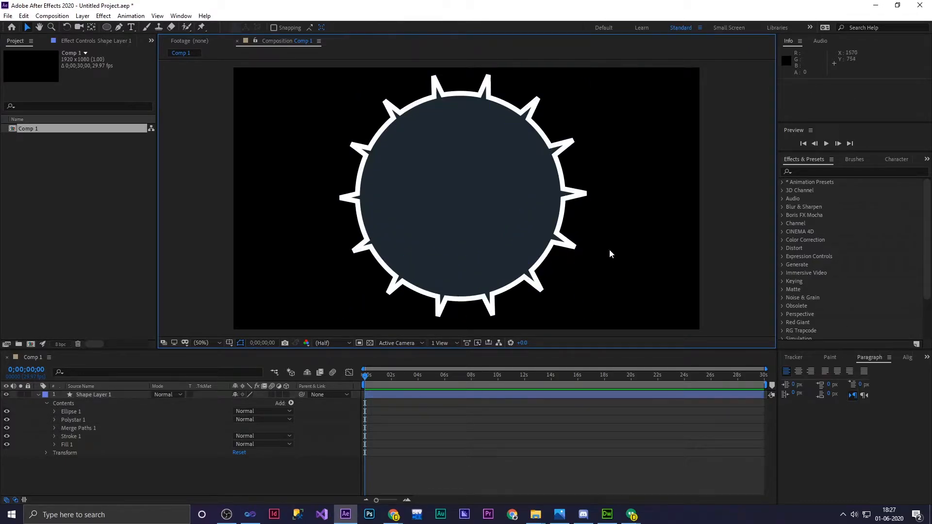
# Scale Ellipse 1 down uniformly about its center so that more of each star point extends beyond it
pyautogui.click(70, 412)
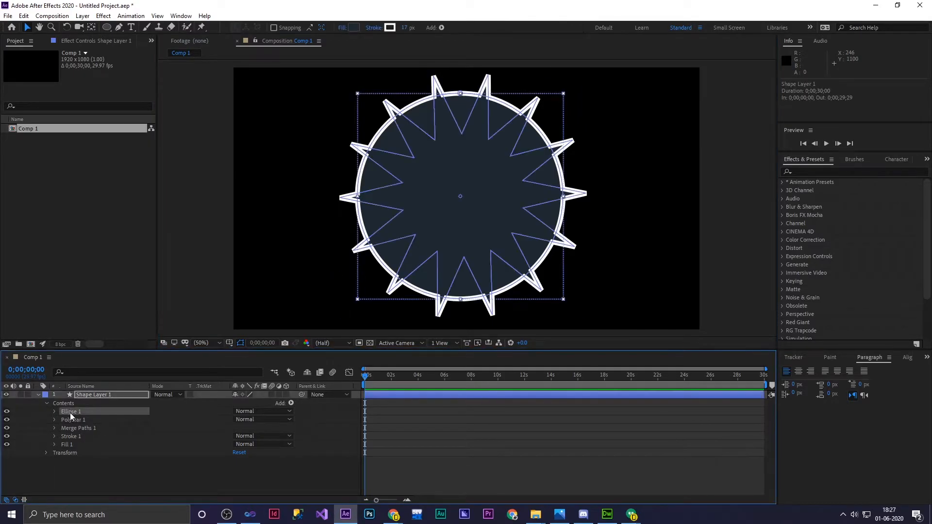
pyautogui.moveTo(358, 94); pyautogui.dragTo(380, 116)
pyautogui.click(671, 203)
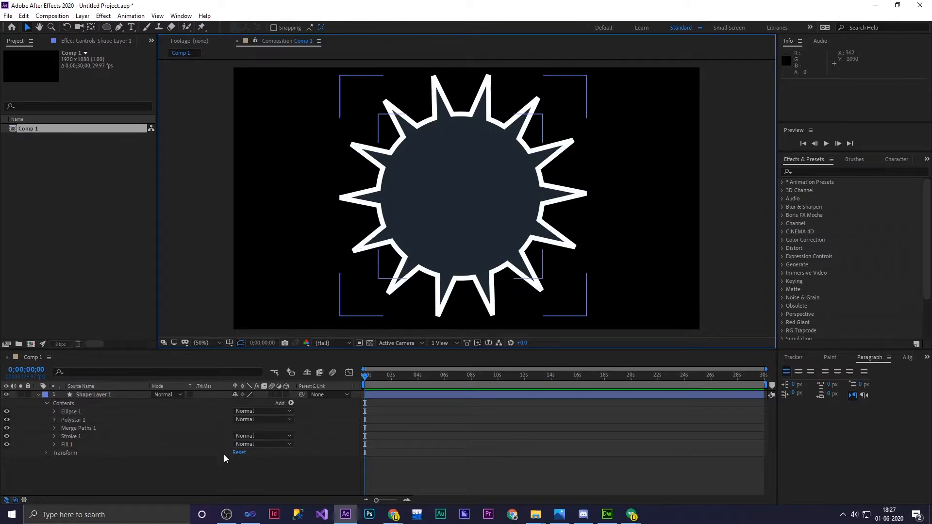
# Expand Merge Paths 1 to reveal its mode and examine the combined star and circle outline
pyautogui.click(71, 420)
pyautogui.click(62, 428)
pyautogui.click(54, 428)
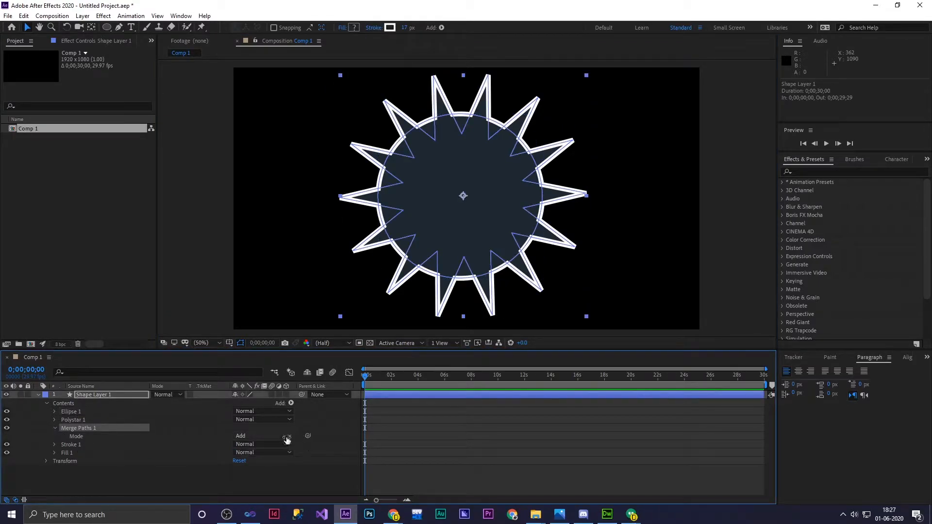
pyautogui.click(686, 235)
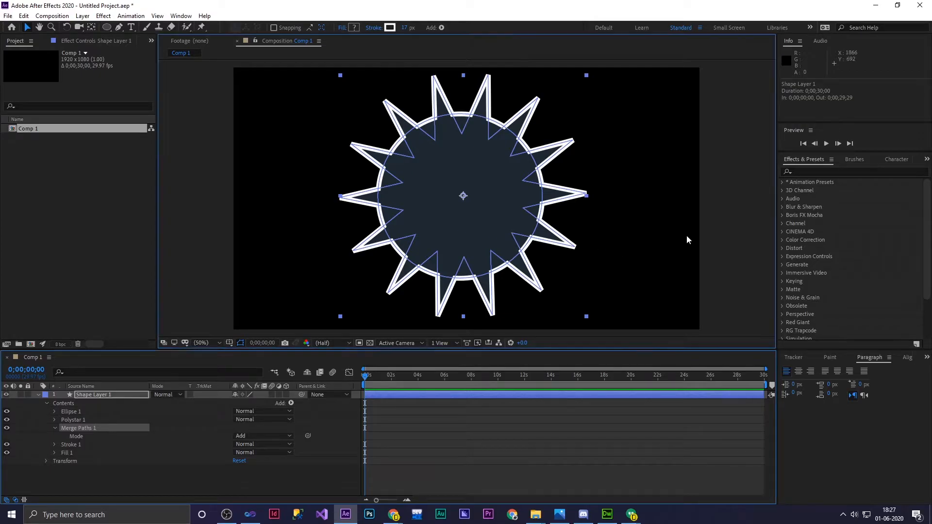
pyautogui.click(495, 173)
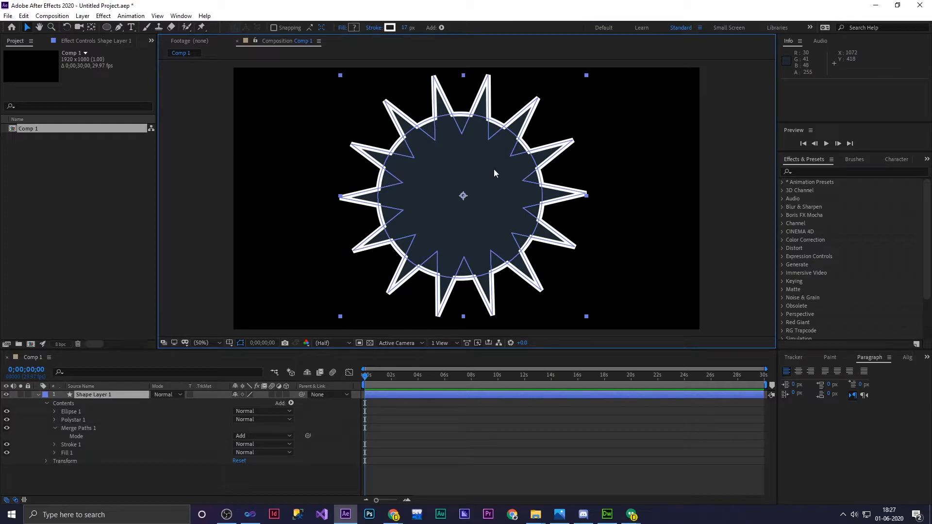
# Set the Merge Paths 1 mode to Subtract and view the artwork with nothing selected
pyautogui.click(262, 435)
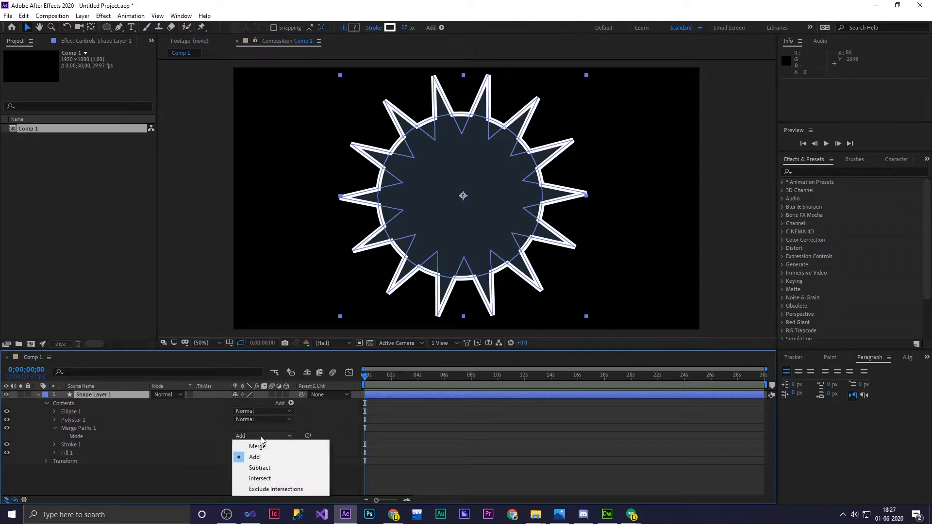
pyautogui.click(259, 468)
pyautogui.click(629, 218)
pyautogui.click(470, 141)
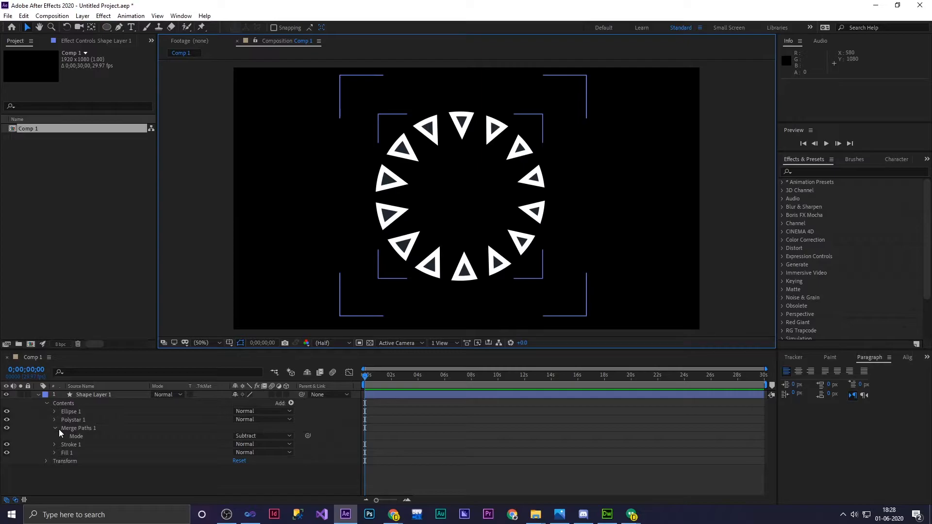
# Set the Merge Paths 1 mode to Intersect and deselect the shape layer
pyautogui.click(263, 435)
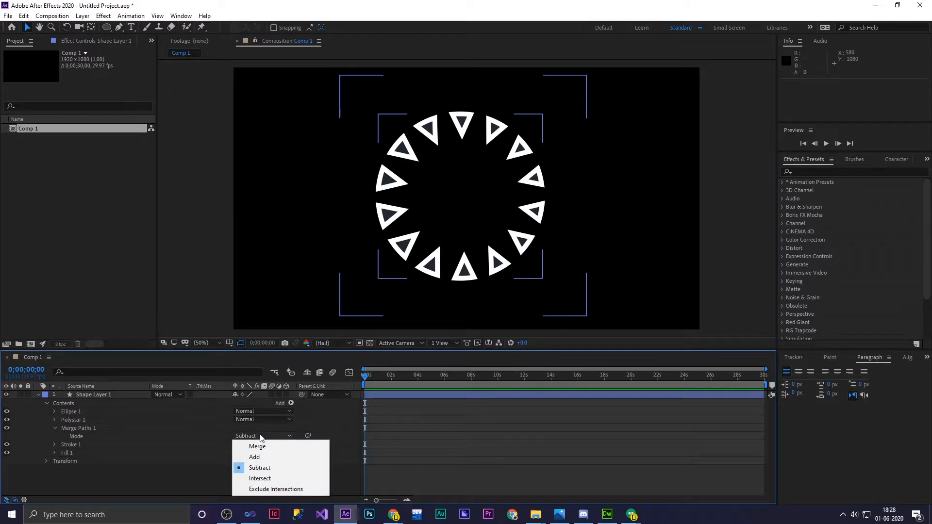
pyautogui.click(253, 479)
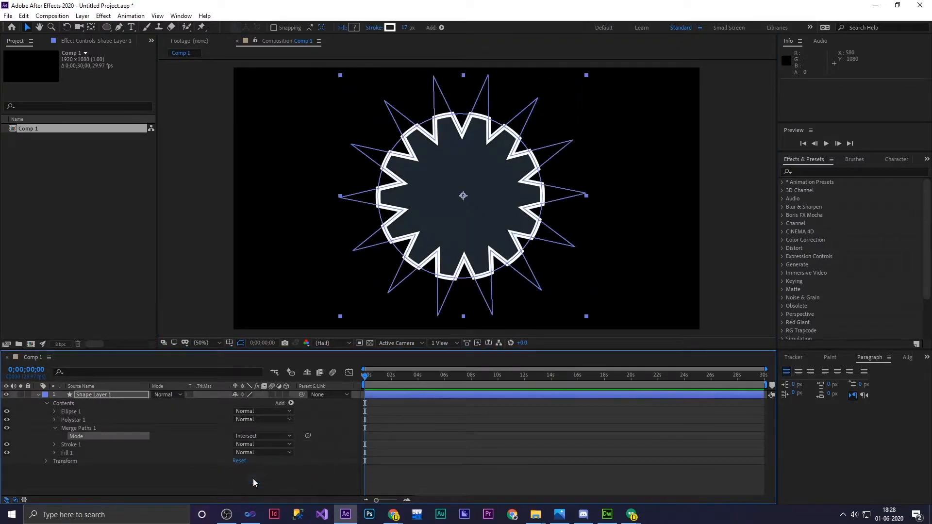
pyautogui.click(657, 193)
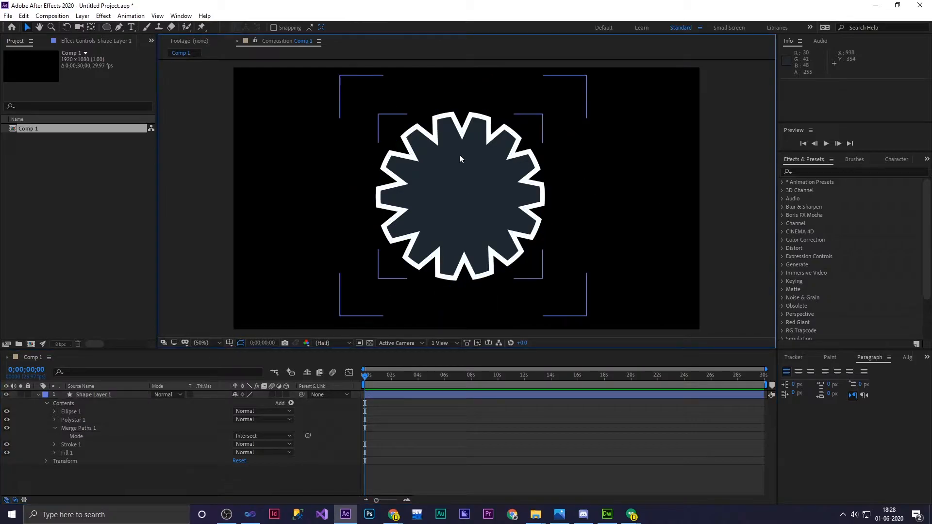
# Try a circle on a separate shape layer over the gear's center and set the shape fill color to #5FA6CE
pyautogui.click(106, 27)
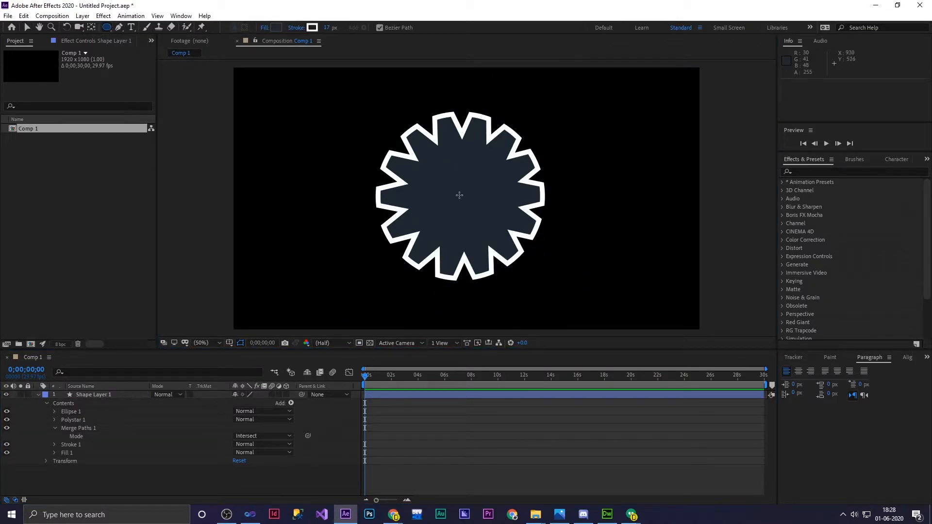
pyautogui.moveTo(461, 195); pyautogui.dragTo(392, 152)
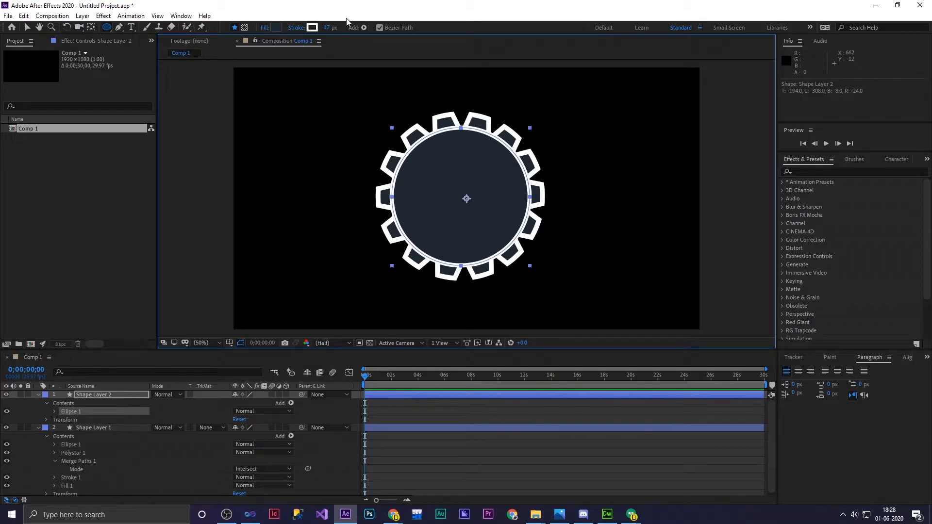
pyautogui.click(275, 28)
pyautogui.moveTo(290, 254); pyautogui.dragTo(299, 234)
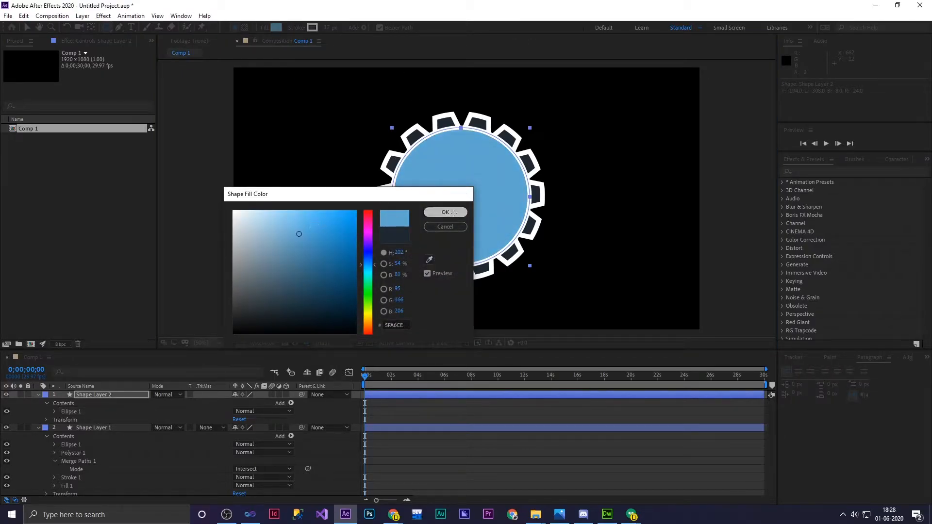
pyautogui.click(452, 213)
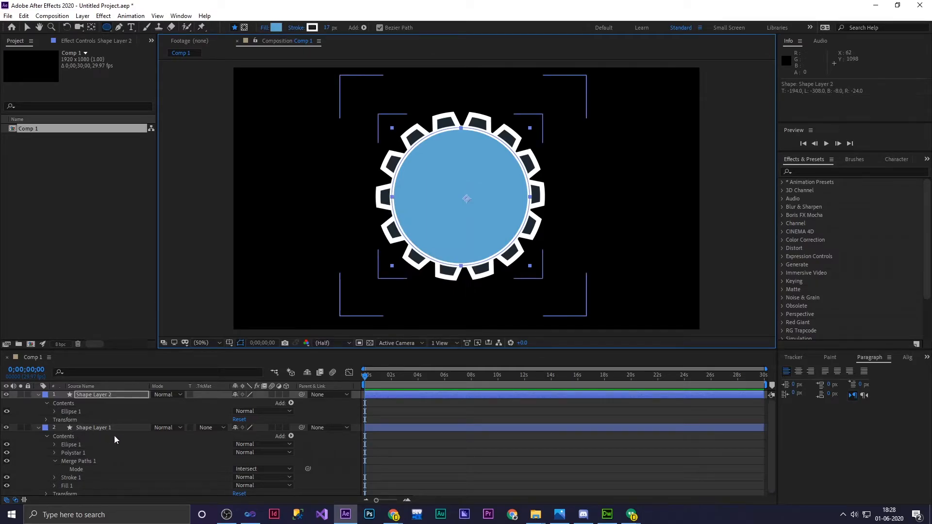
pyautogui.hotkey('ctrl', 'z')
# Try to draw a circle outward from the gear's center as part of Shape Layer 1
pyautogui.click(100, 396)
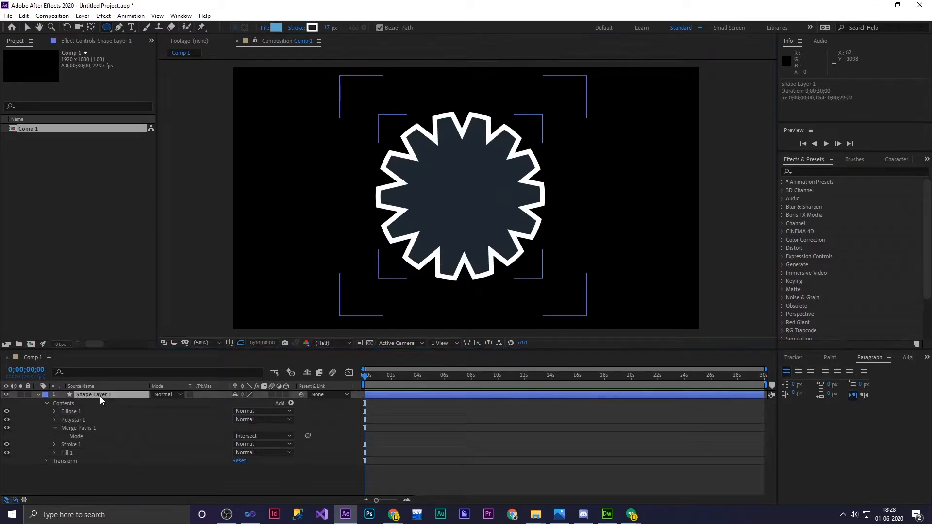
pyautogui.moveTo(461, 196); pyautogui.dragTo(452, 188)
pyautogui.moveTo(446, 182); pyautogui.dragTo(391, 124)
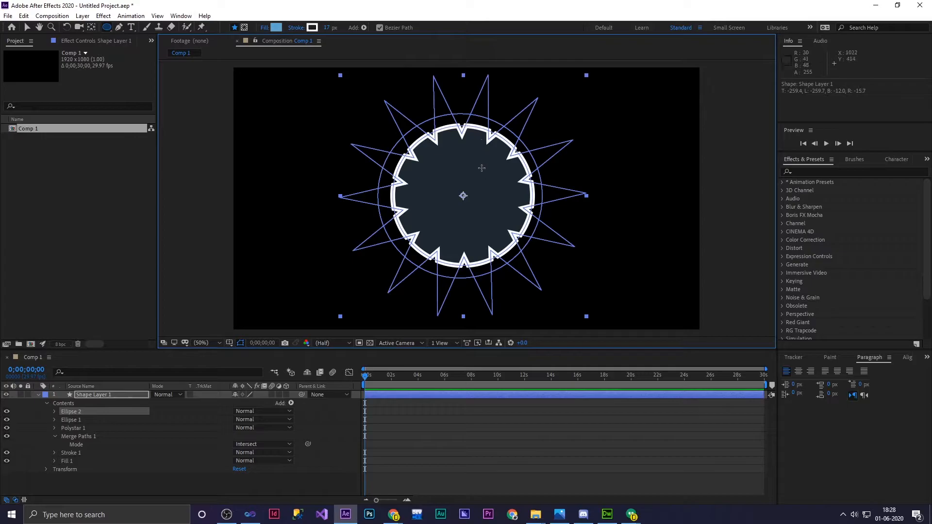
pyautogui.hotkey('ctrl', 'z')
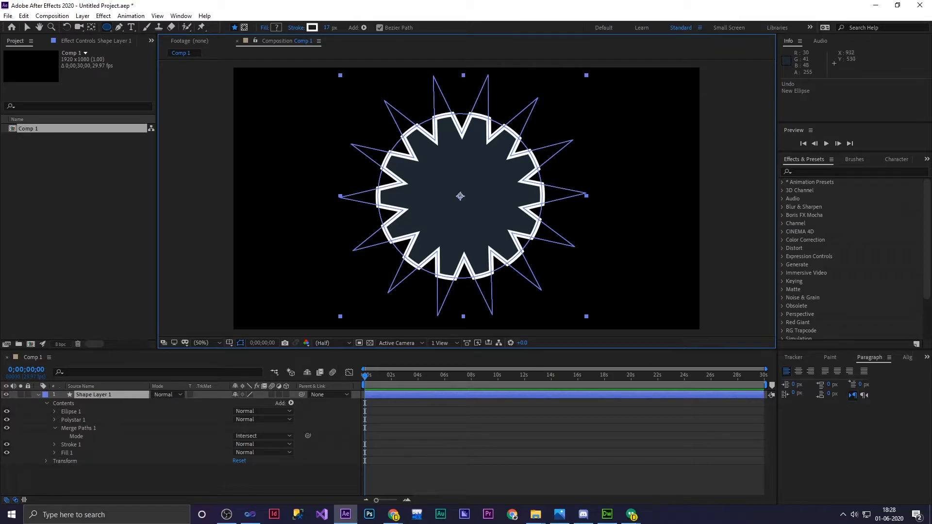
# Add a smaller circle to Shape Layer 1, drawn outward from the gear's center and reaching just inside the tooth notches
pyautogui.click(460, 196)
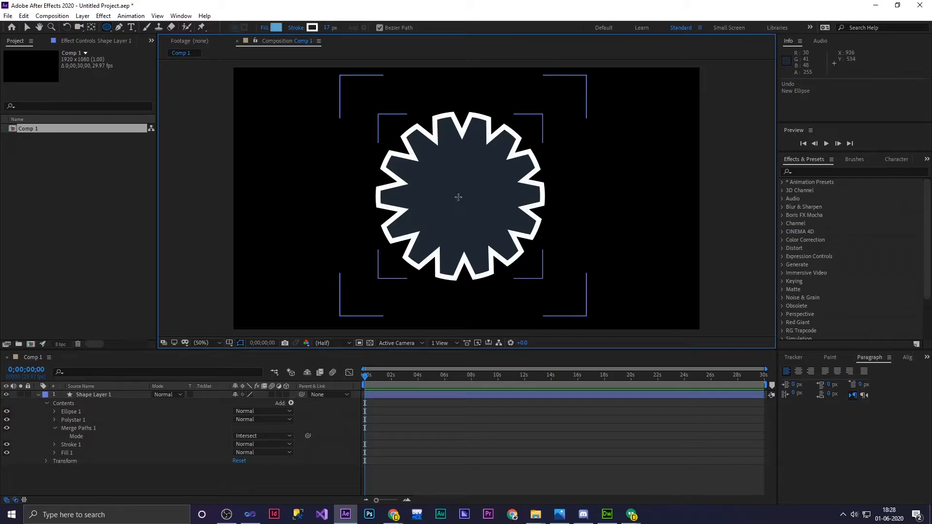
pyautogui.click(101, 394)
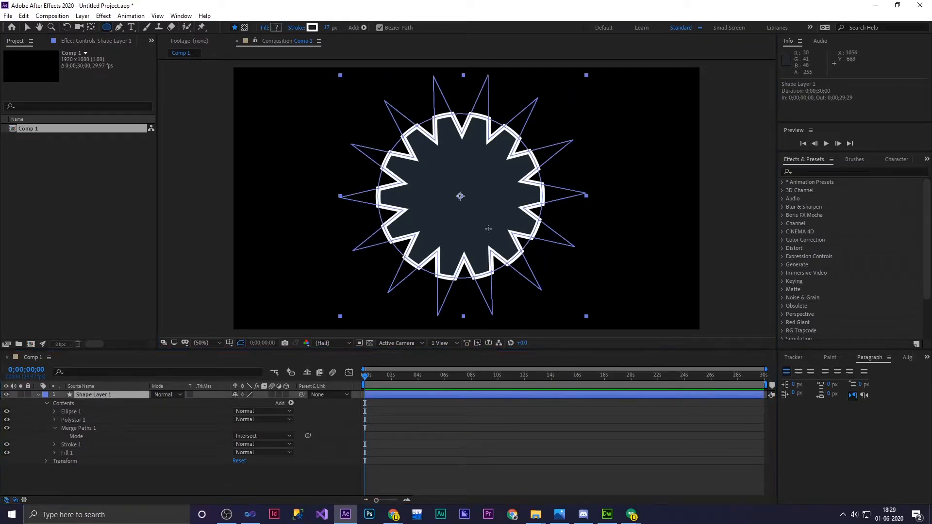
pyautogui.moveTo(459, 195); pyautogui.dragTo(393, 131)
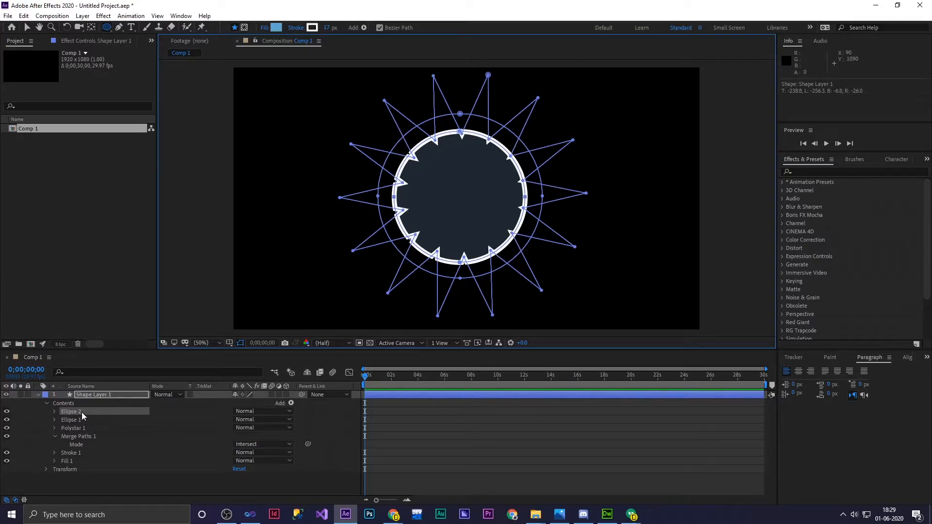
# Move Ellipse 2 directly below Merge Paths 1 in Shape Layer 1's contents and collapse Merge Paths 1
pyautogui.click(78, 436)
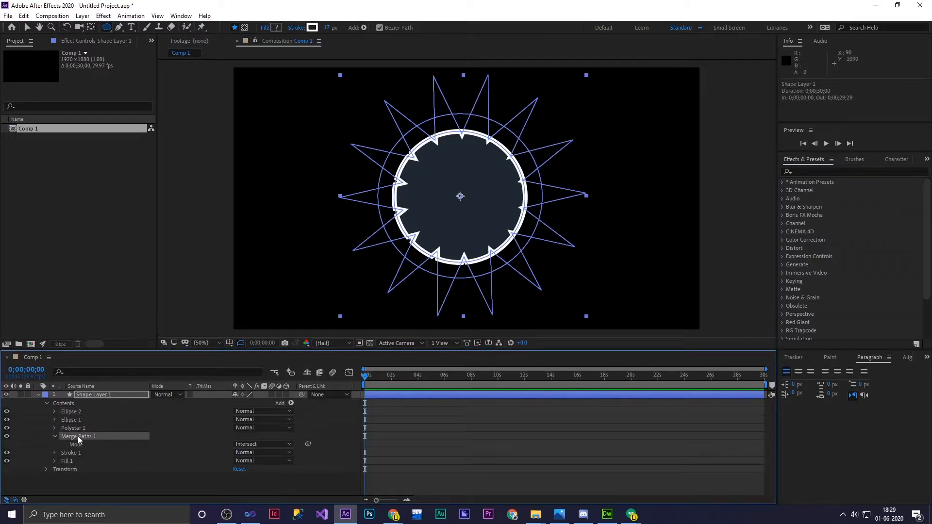
pyautogui.click(70, 412)
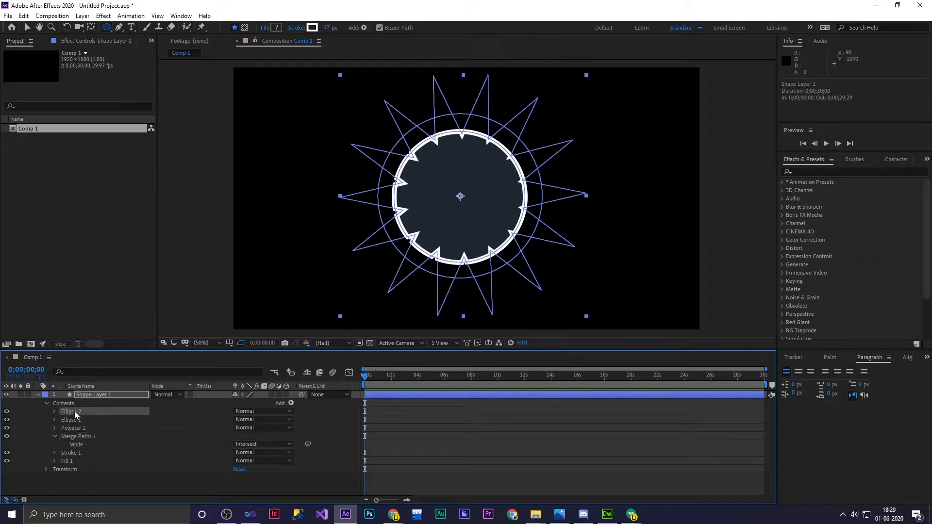
pyautogui.moveTo(70, 414); pyautogui.dragTo(71, 453)
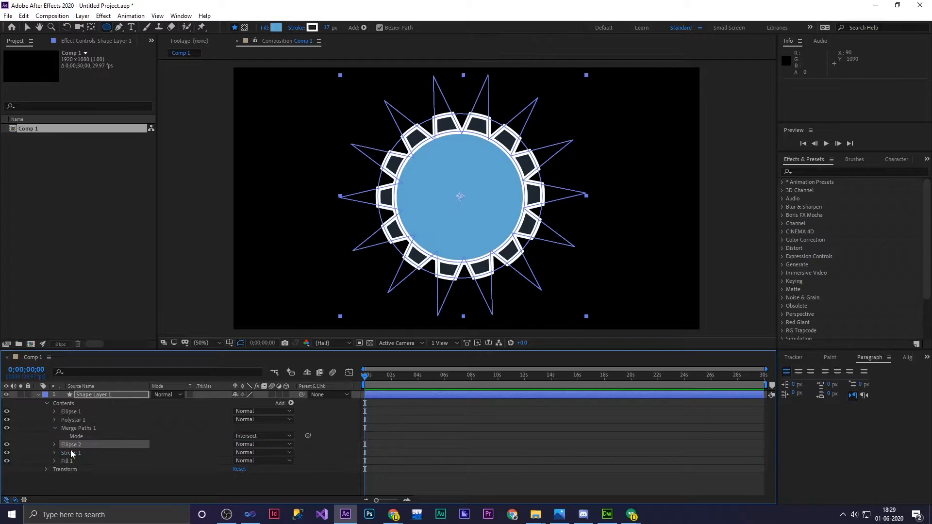
pyautogui.click(51, 429)
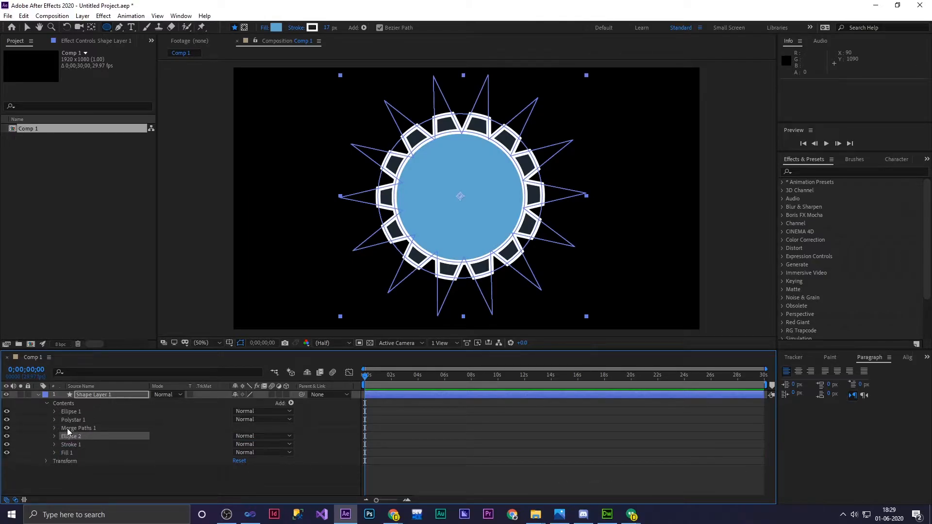
# Examine the stacking order of Ellipse 1, Polystar 1, Merge Paths 1 and Ellipse 2 in the layer's contents
pyautogui.click(92, 430)
pyautogui.click(80, 419)
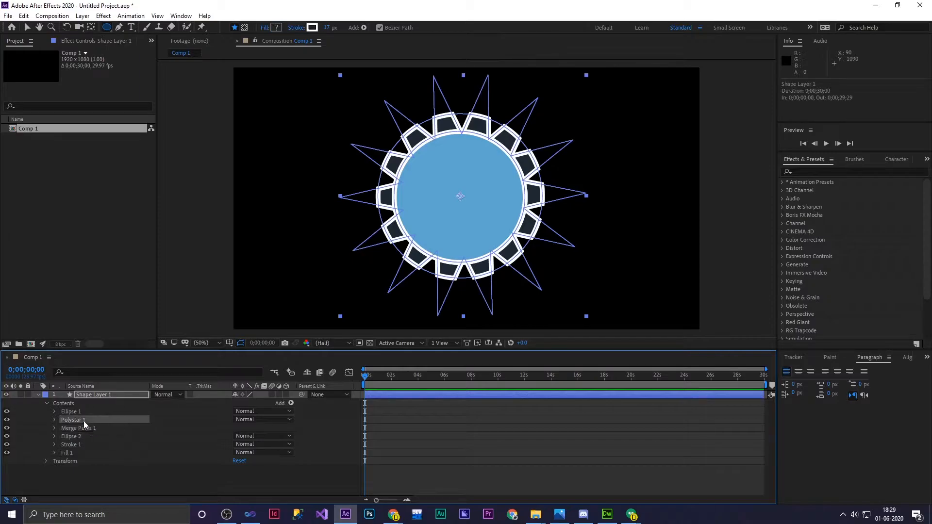
pyautogui.click(79, 413)
pyautogui.click(78, 420)
pyautogui.click(74, 429)
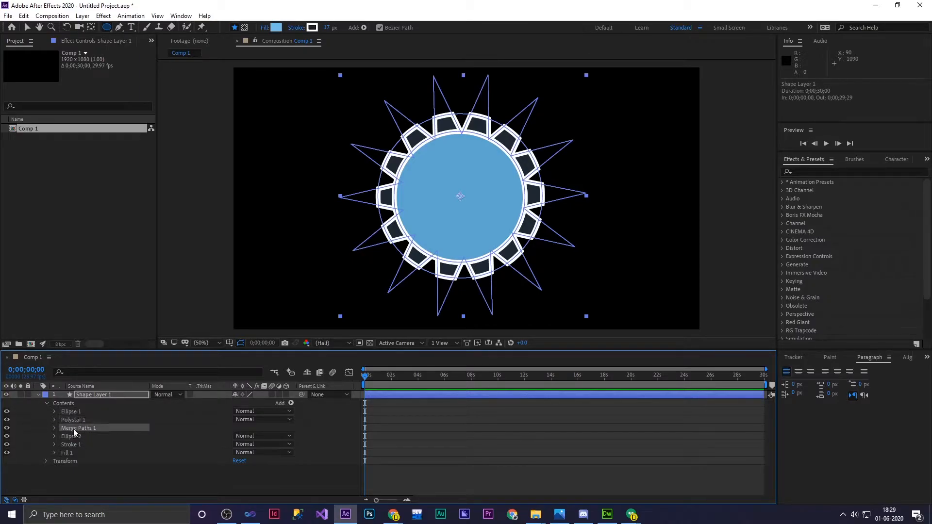
pyautogui.click(73, 436)
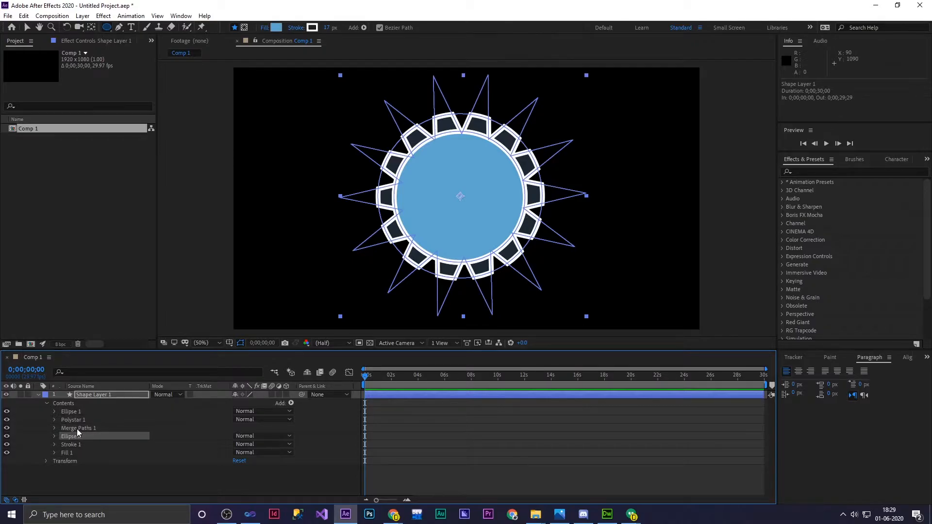
# Add a second Merge Paths operation to Shape Layer 1 and place it directly below Ellipse 2
pyautogui.click(76, 429)
pyautogui.click(291, 403)
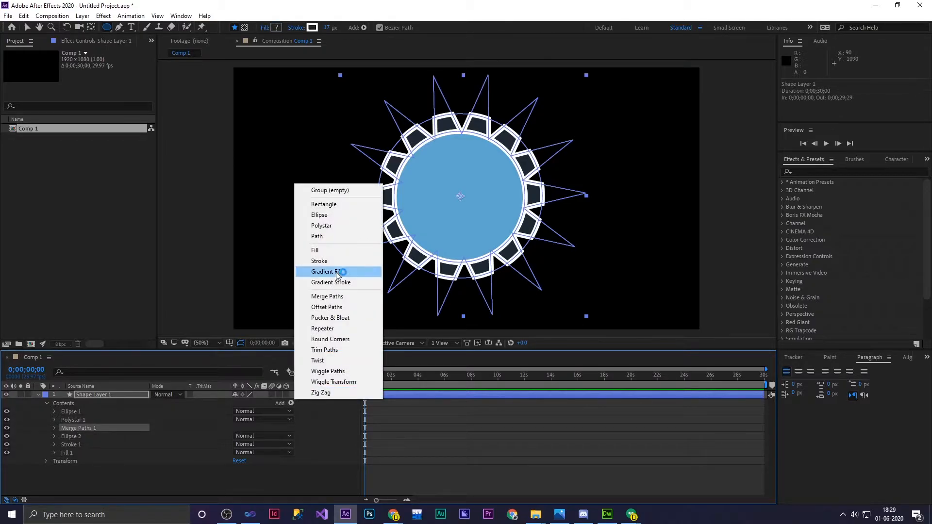
pyautogui.click(85, 398)
pyautogui.click(291, 403)
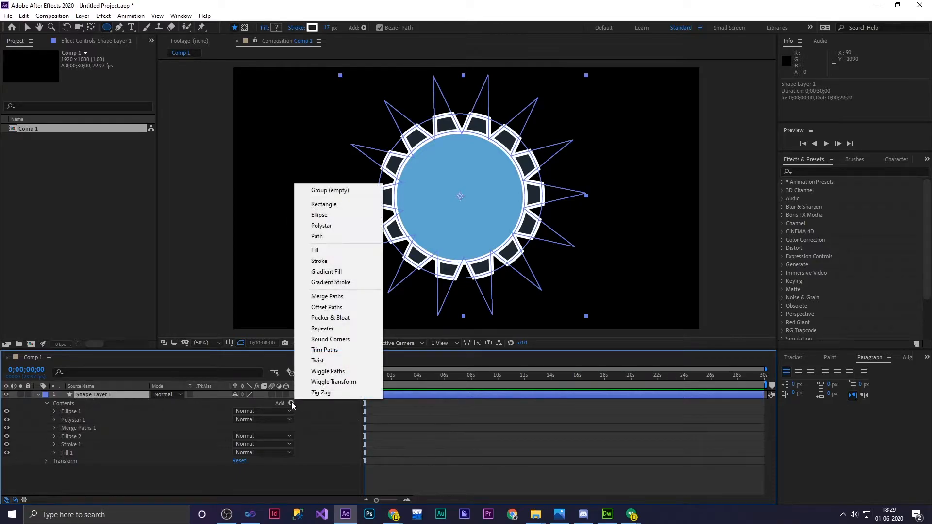
pyautogui.click(335, 296)
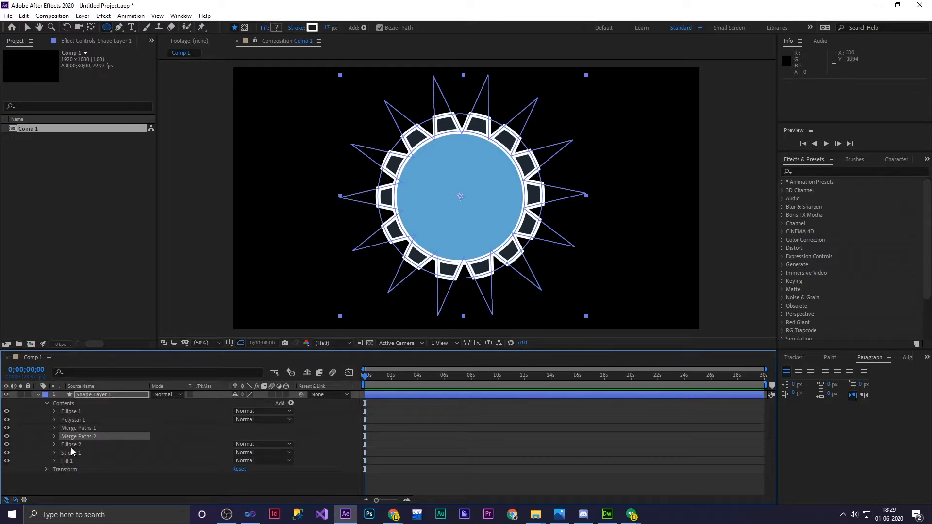
pyautogui.moveTo(81, 435); pyautogui.dragTo(80, 448)
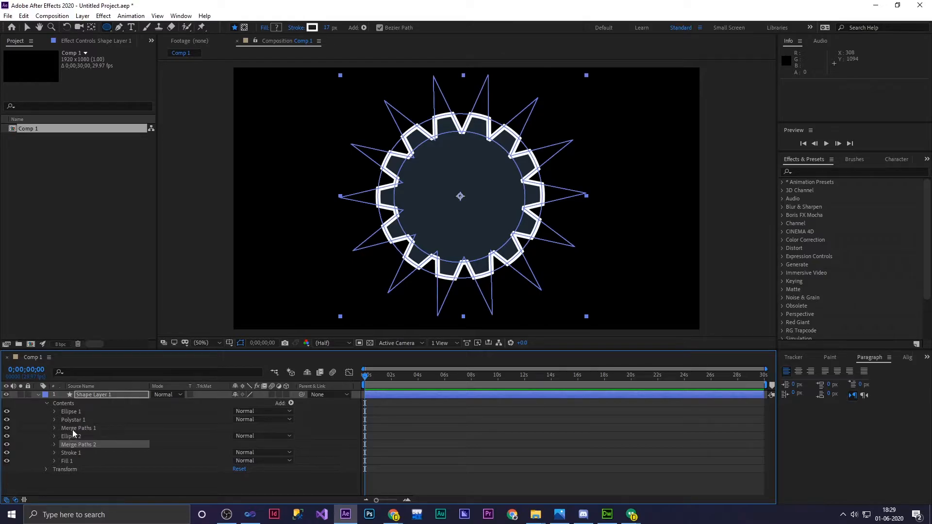
# Set the Merge Paths 2 mode to Subtract to cut the inner circle out of the gear, and deselect the layer
pyautogui.click(53, 444)
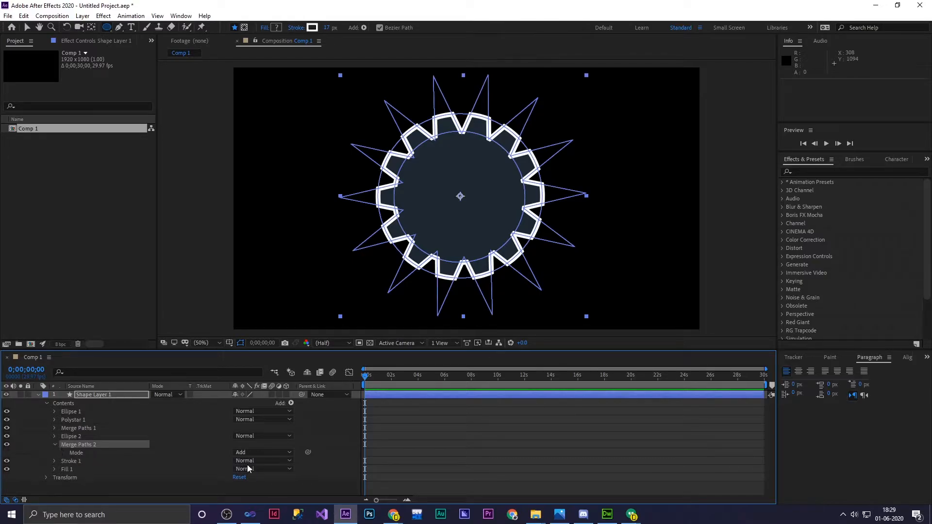
pyautogui.click(265, 456)
pyautogui.click(265, 419)
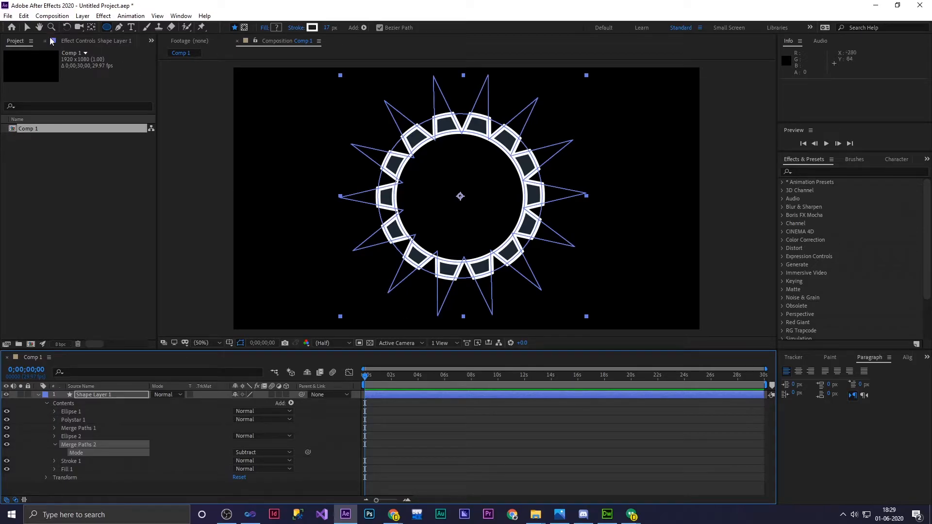
pyautogui.click(28, 29)
pyautogui.click(322, 207)
pyautogui.press("'")
pyautogui.scroll(-2, 263, 290)
pyautogui.scroll(2, 312, 324)
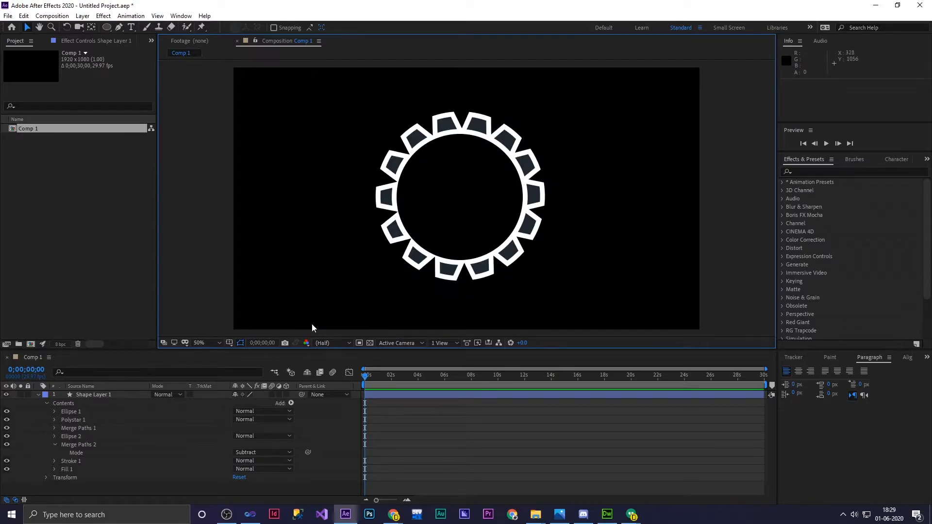
# Move Merge Paths 2 above Ellipse 2 and back below it to compare how stacking order affects the merge
pyautogui.click(54, 444)
pyautogui.moveTo(68, 445); pyautogui.dragTo(74, 432)
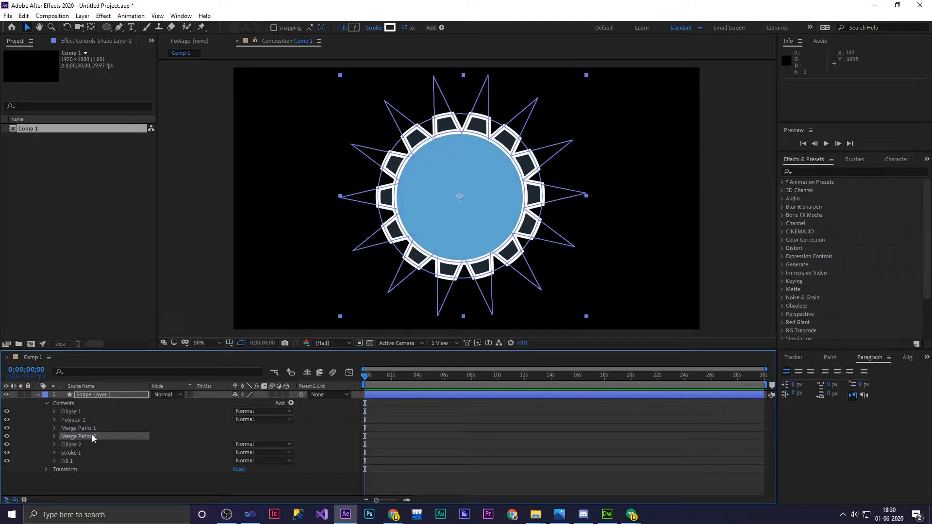
pyautogui.moveTo(92, 438); pyautogui.dragTo(89, 453)
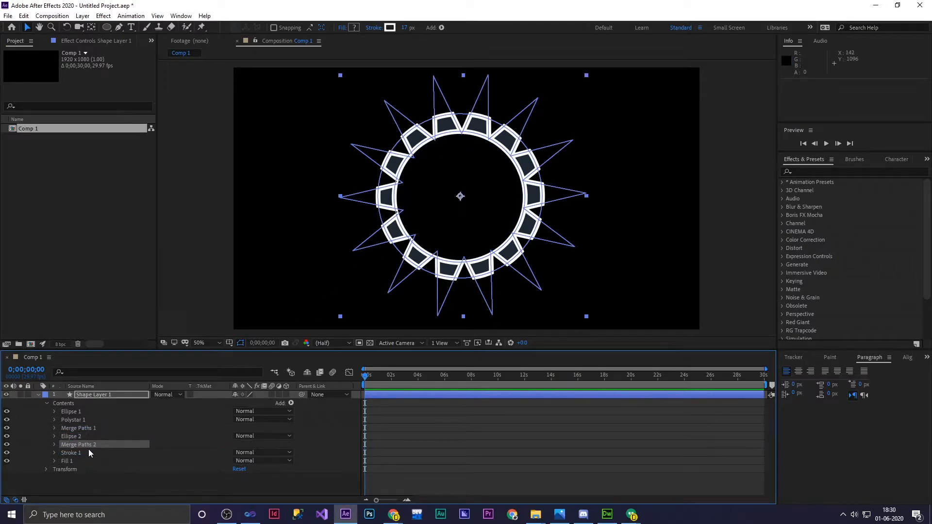
pyautogui.click(77, 434)
pyautogui.click(79, 427)
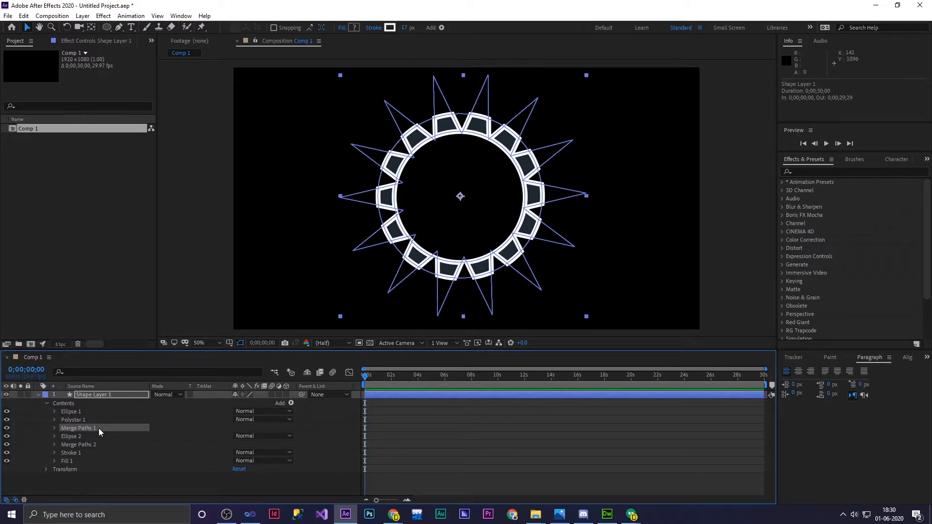
# Move Ellipse 2 above Merge Paths 1 and back below it to compare the merge results, and deselect the layer
pyautogui.click(68, 438)
pyautogui.moveTo(68, 439); pyautogui.dragTo(70, 428)
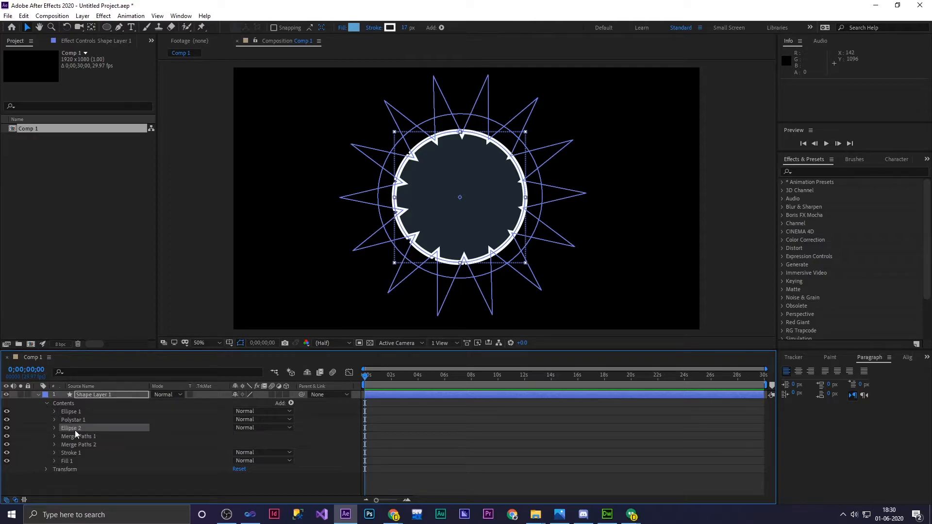
pyautogui.moveTo(77, 429); pyautogui.dragTo(76, 438)
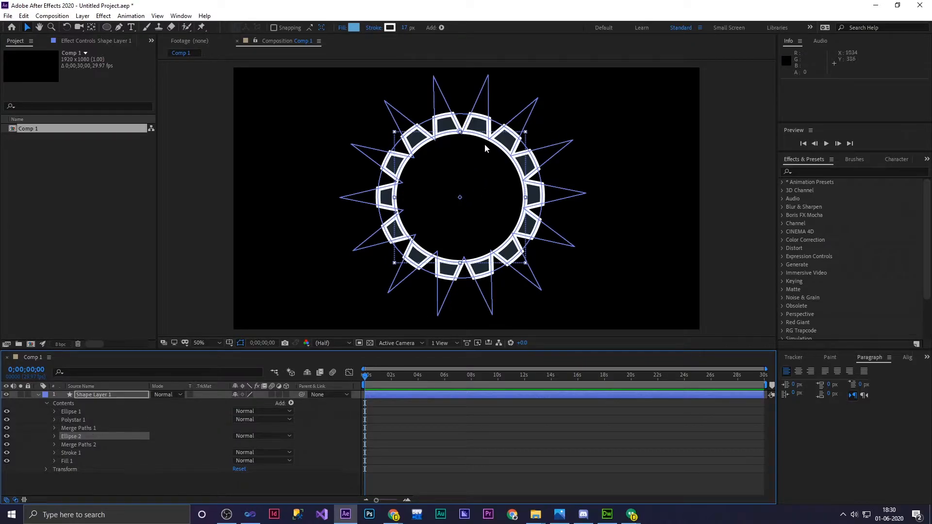
pyautogui.click(319, 255)
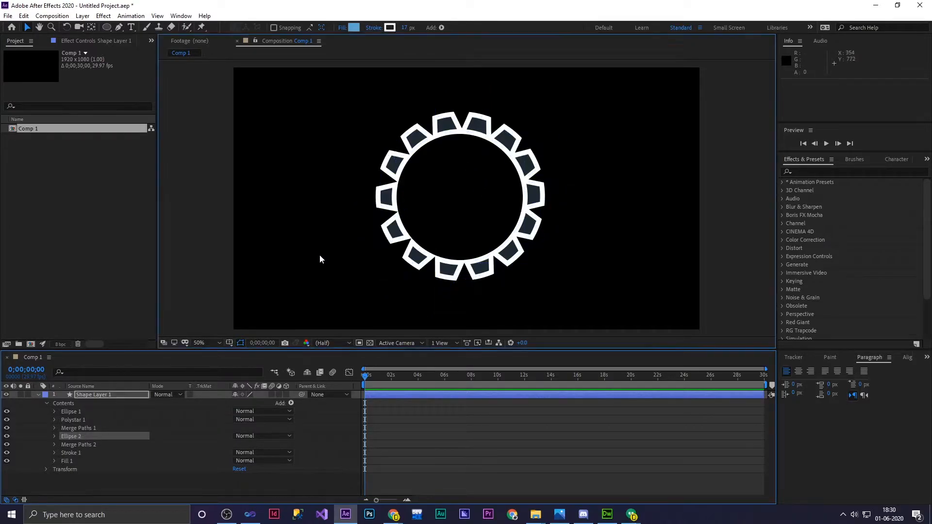
# Shrink Ellipse 2 proportionally around its center to narrow the gear's central hole
pyautogui.press("'")
pyautogui.click(425, 147)
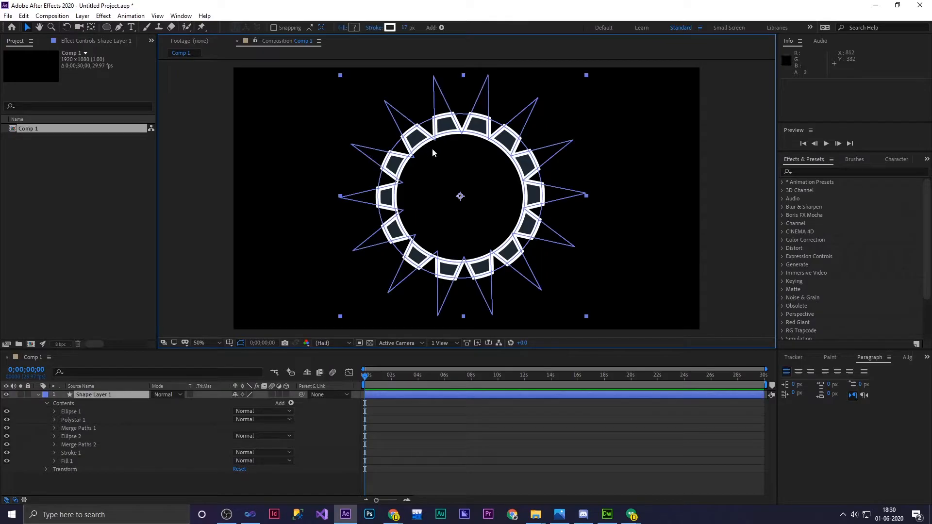
pyautogui.click(630, 181)
pyautogui.click(524, 201)
pyautogui.click(74, 428)
pyautogui.click(76, 421)
pyautogui.click(73, 436)
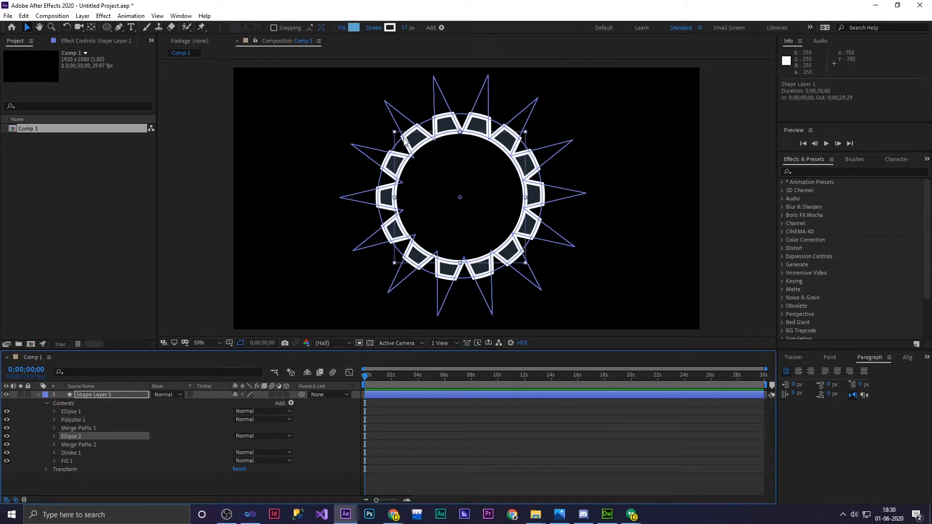
pyautogui.moveTo(396, 137); pyautogui.dragTo(416, 152)
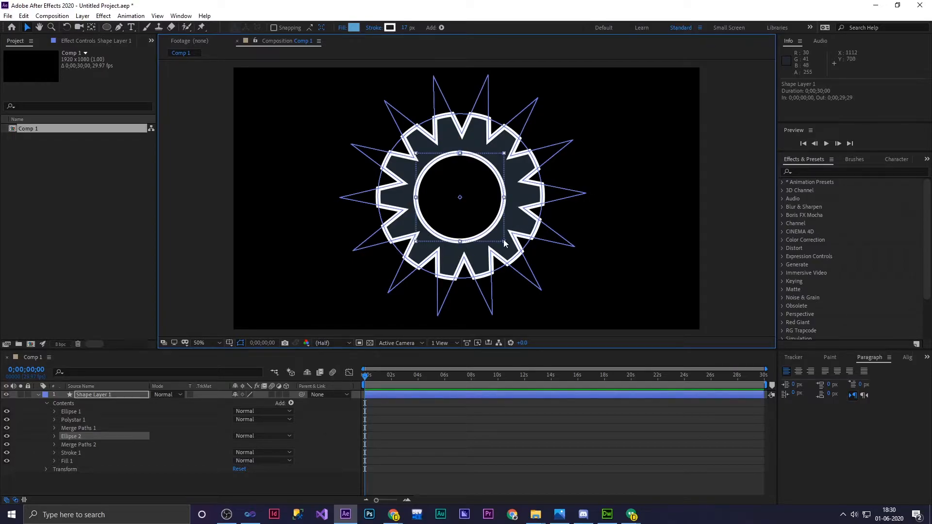
# Duplicate Ellipse 2 twice within Shape Layer 1 and enlarge the copies into bigger concentric circles
pyautogui.hotkey('ctrl', 'd')
pyautogui.moveTo(504, 241); pyautogui.dragTo(528, 266)
pyautogui.hotkey('ctrl', 'd')
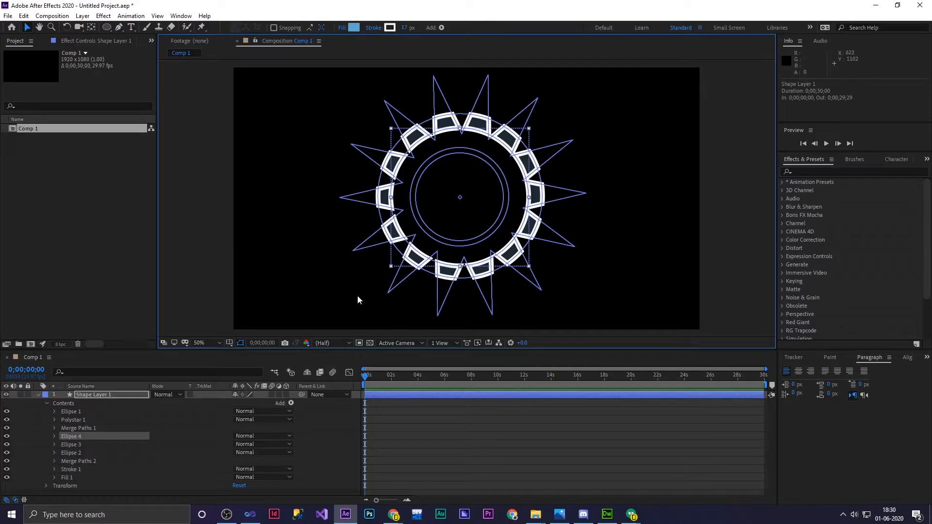
pyautogui.click(374, 27)
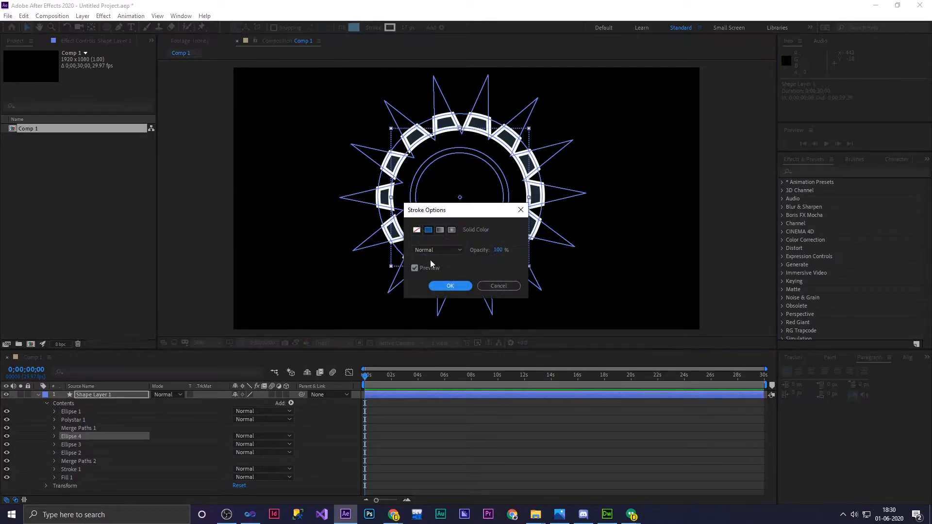
pyautogui.click(416, 229)
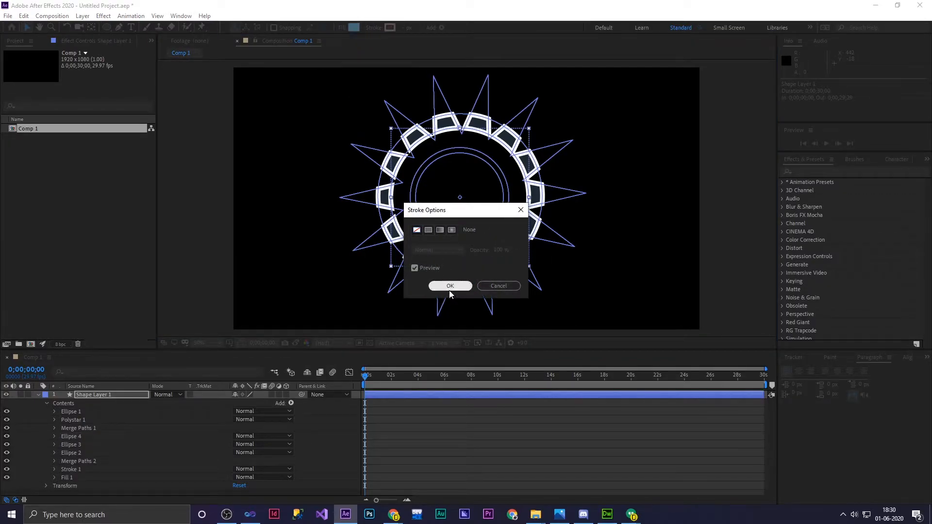
pyautogui.click(503, 286)
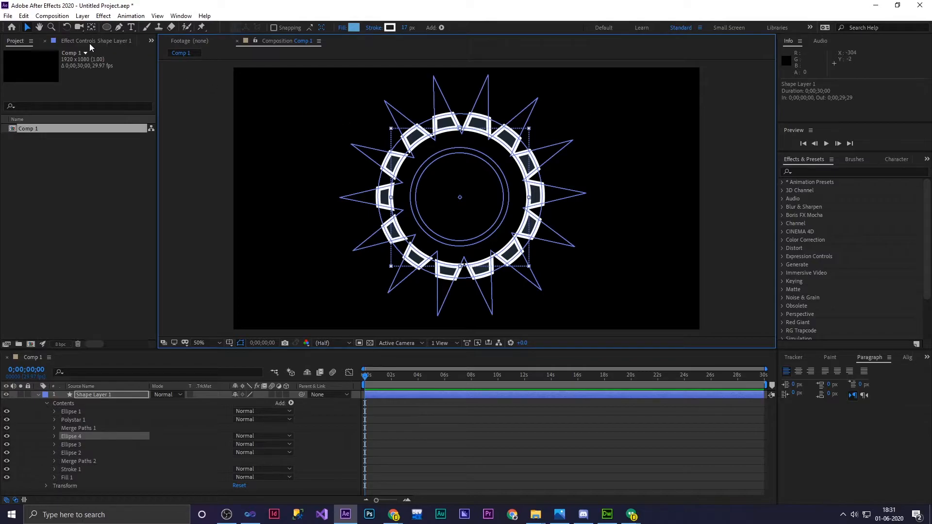
pyautogui.click(28, 28)
pyautogui.click(196, 217)
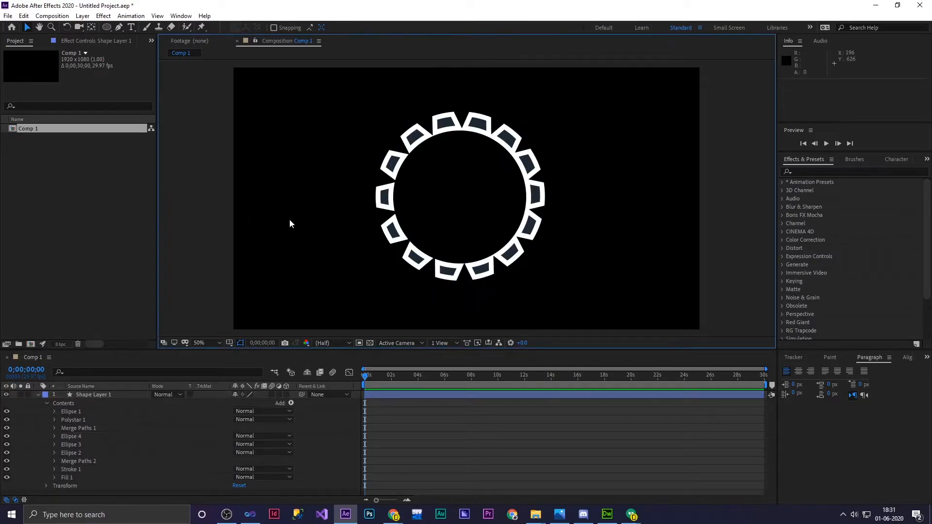
# Examine the Path 1 property inside Polystar 1, and collapse the layer's contents
pyautogui.click(503, 151)
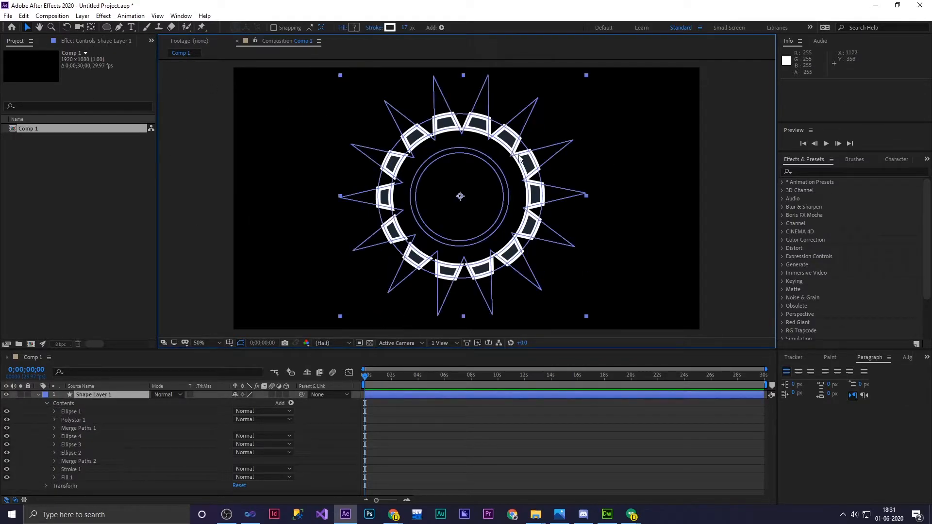
pyautogui.click(54, 420)
pyautogui.click(68, 420)
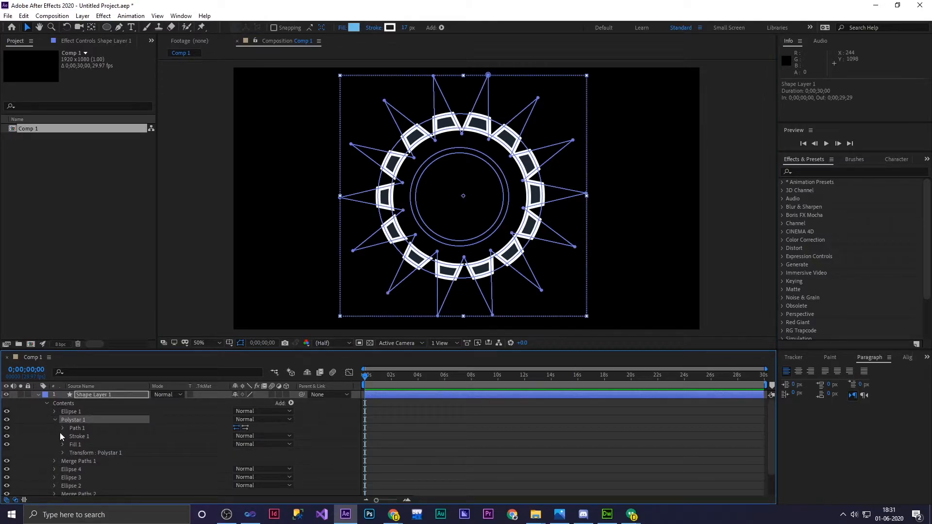
pyautogui.click(62, 429)
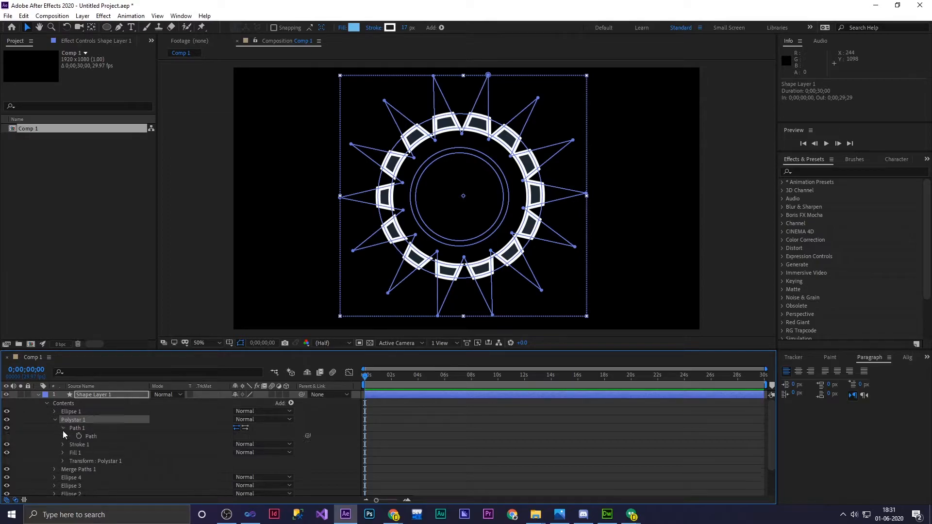
pyautogui.click(62, 428)
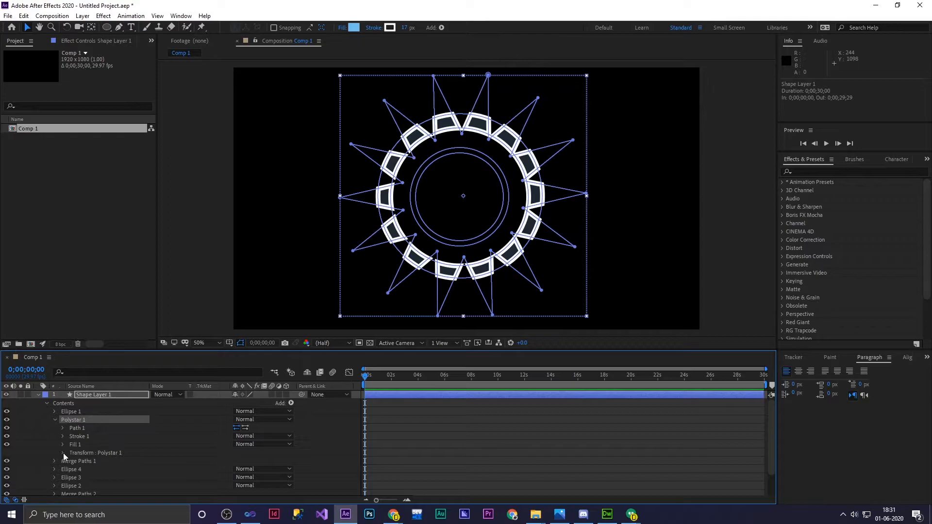
pyautogui.click(71, 430)
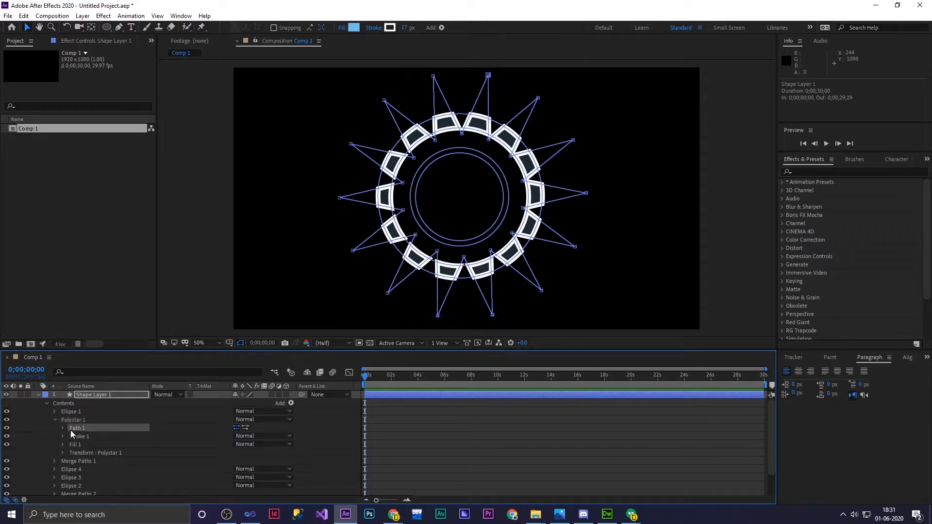
pyautogui.click(62, 428)
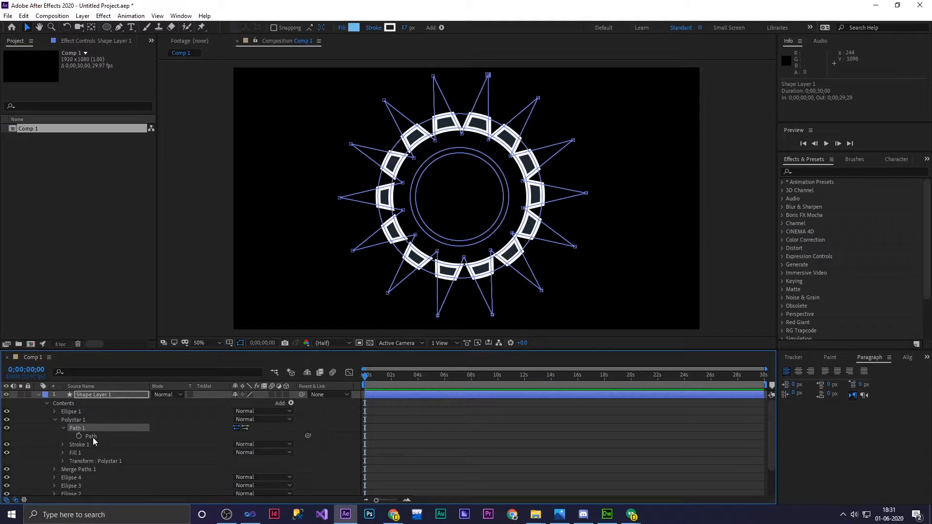
pyautogui.click(63, 429)
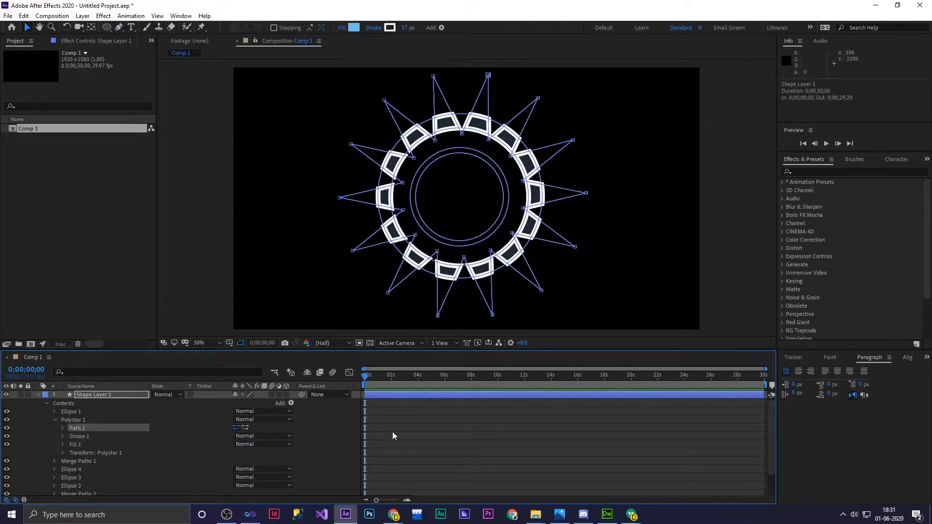
pyautogui.click(47, 406)
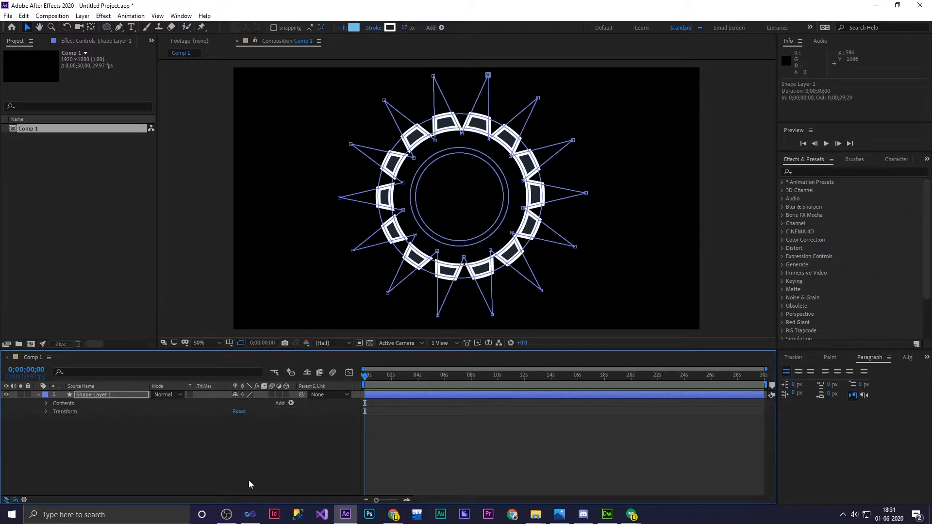
# Scale Shape Layer 1 to about 70% and move the gear down and left to about position 586, 641
pyautogui.click(248, 479)
pyautogui.press("'")
pyautogui.press("'")
pyautogui.click(46, 411)
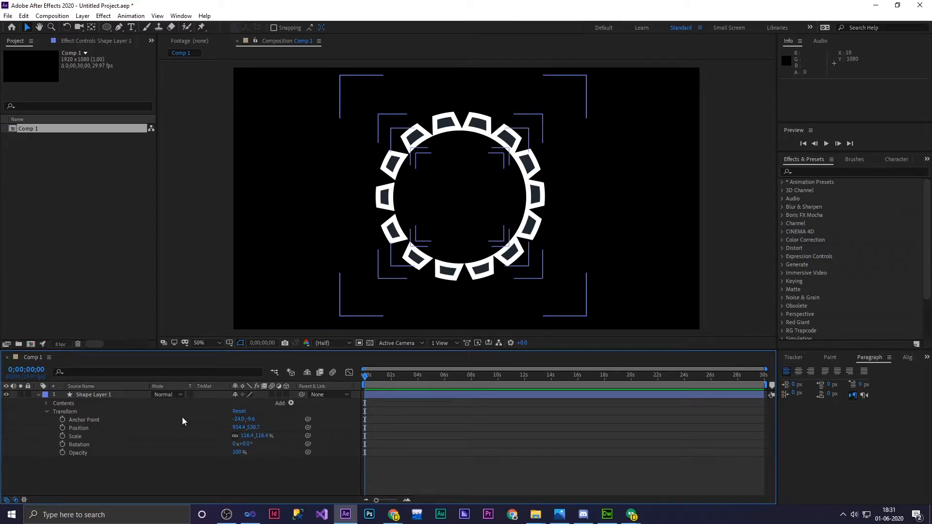
pyautogui.click(392, 199)
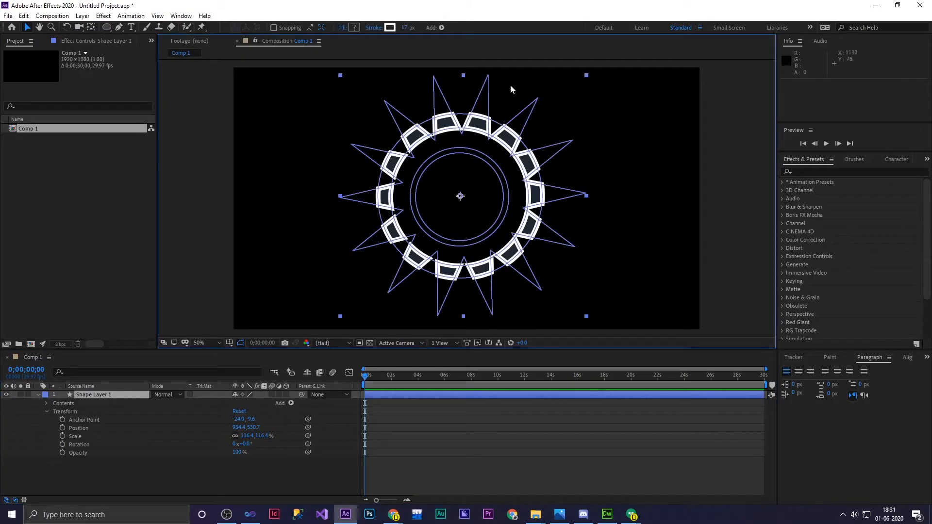
pyautogui.click(585, 78)
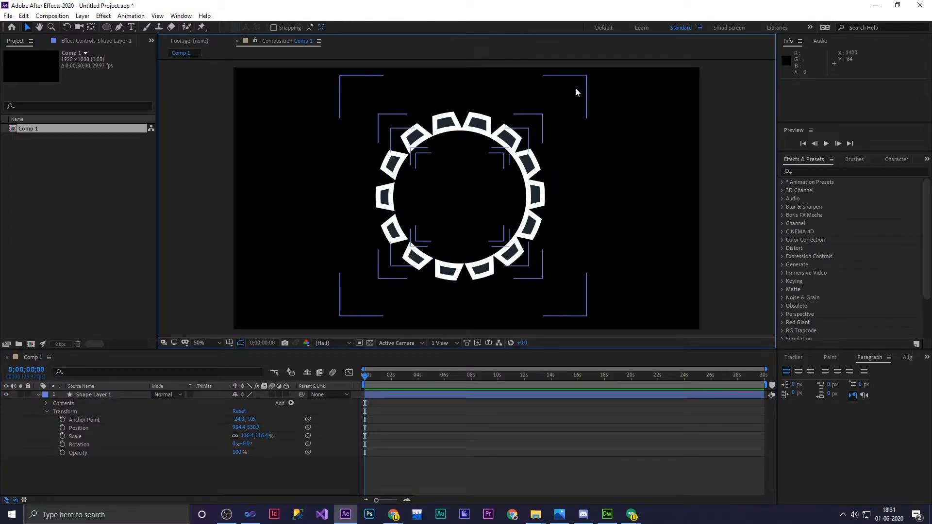
pyautogui.click(583, 77)
pyautogui.moveTo(585, 79); pyautogui.dragTo(535, 125)
pyautogui.moveTo(504, 219); pyautogui.dragTo(420, 246)
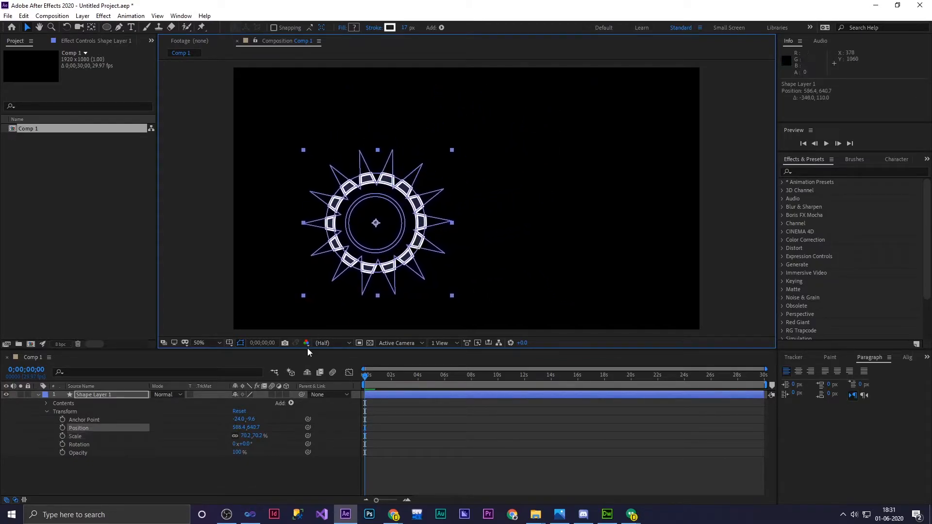
# Animate the gear's Rotation with a keyframe at 0 seconds and a 360° keyframe at 4 seconds
pyautogui.click(116, 466)
pyautogui.click(62, 444)
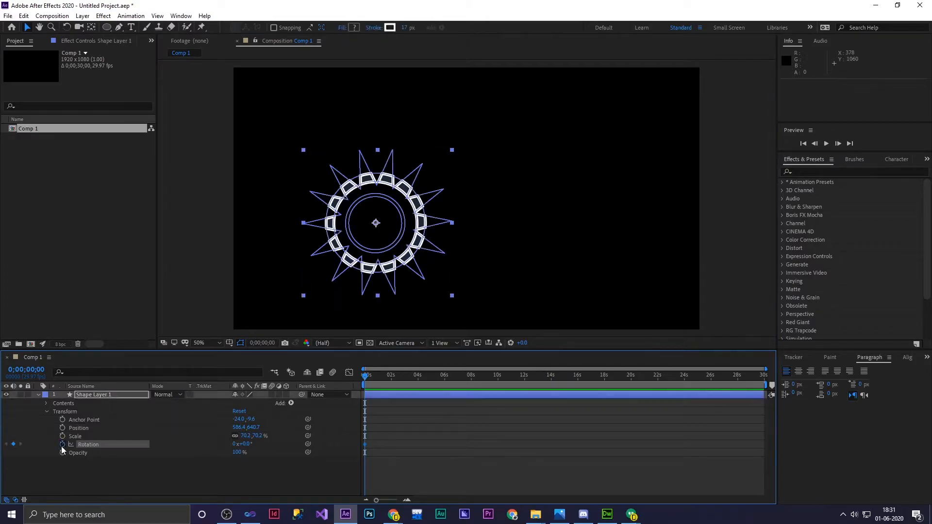
pyautogui.moveTo(365, 375); pyautogui.dragTo(393, 383)
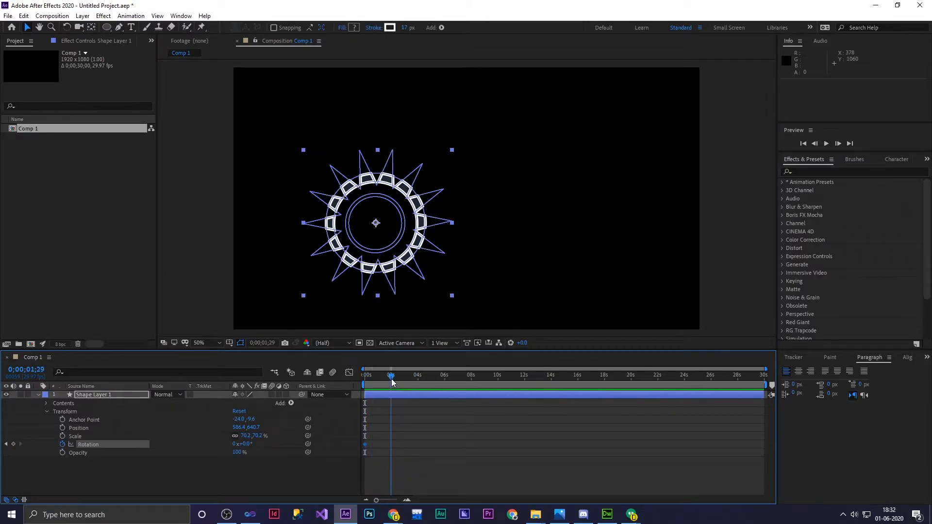
pyautogui.moveTo(392, 381); pyautogui.dragTo(419, 381)
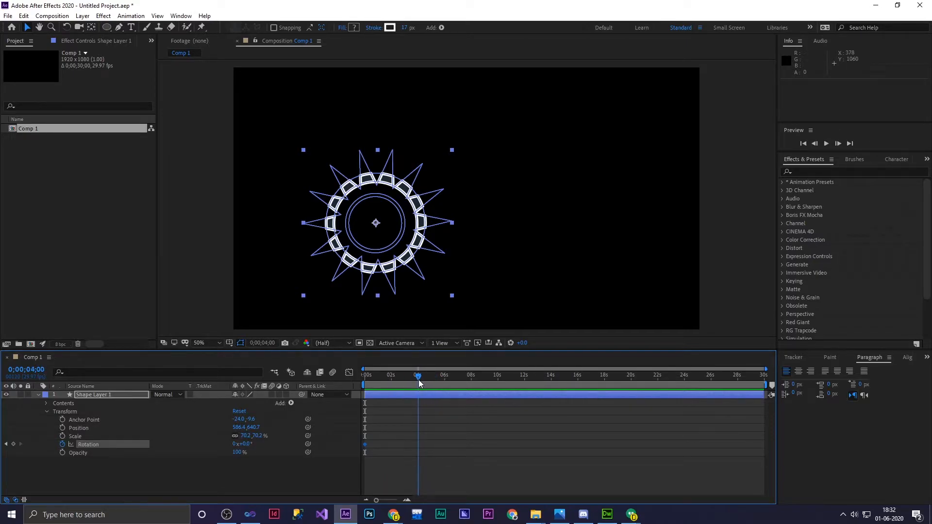
pyautogui.click(246, 444)
pyautogui.write('360')
# Preview the rotating gear from the start of the composition and return the playhead to the first frame
pyautogui.moveTo(417, 376); pyautogui.dragTo(356, 384)
pyautogui.click(265, 289)
pyautogui.press('space')
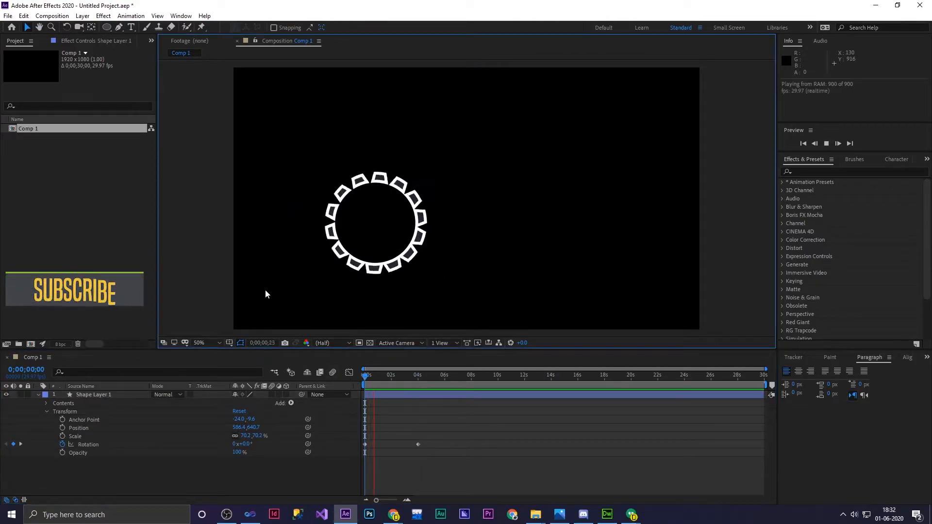
pyautogui.press('space')
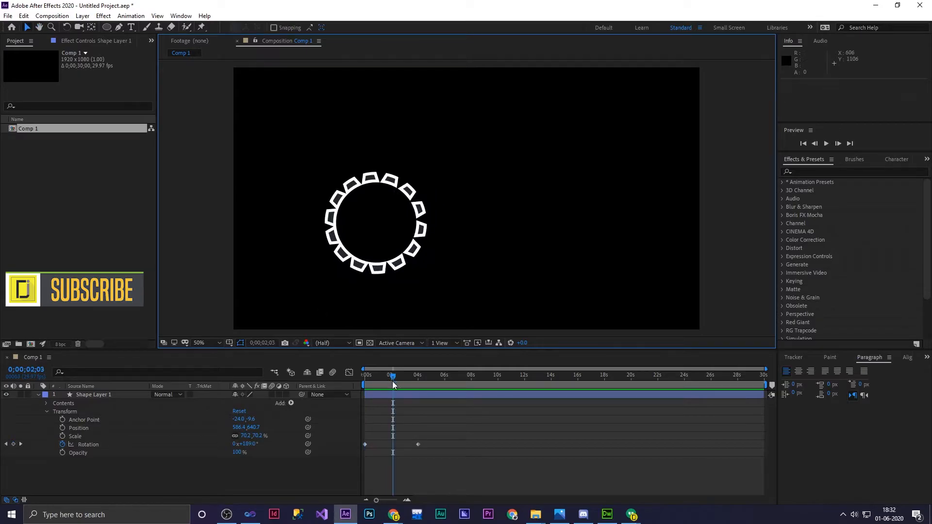
pyautogui.moveTo(392, 378); pyautogui.dragTo(349, 378)
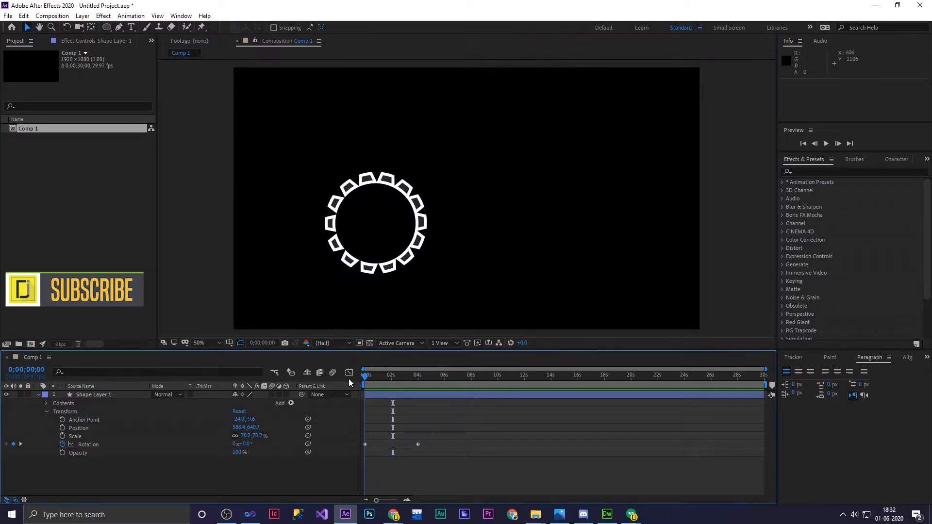
# Duplicate Shape Layer 1 and shift the copy's start to about 1 second on the timeline
pyautogui.click(39, 395)
pyautogui.click(78, 394)
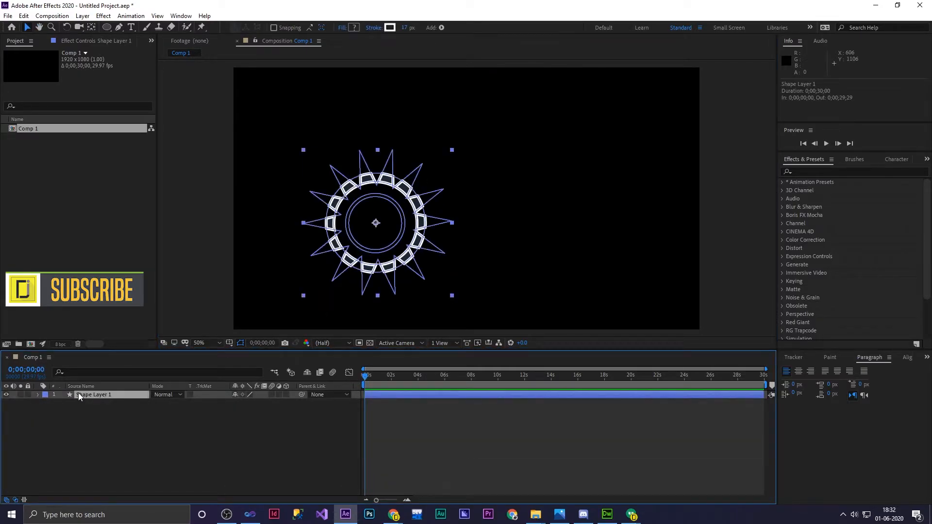
pyautogui.hotkey('ctrl', 'd')
pyautogui.moveTo(401, 394); pyautogui.dragTo(415, 392)
pyautogui.moveTo(365, 376); pyautogui.dragTo(377, 377)
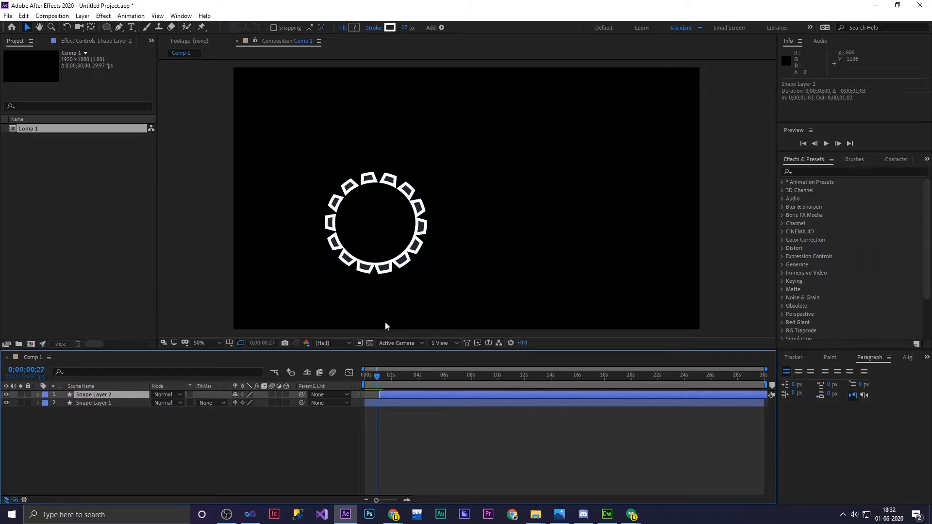
# Place Shape Layer 2 up and right of the first gear at about position 1004, 441, and realign its start to 0;00;00;00
pyautogui.moveTo(409, 258); pyautogui.dragTo(458, 242)
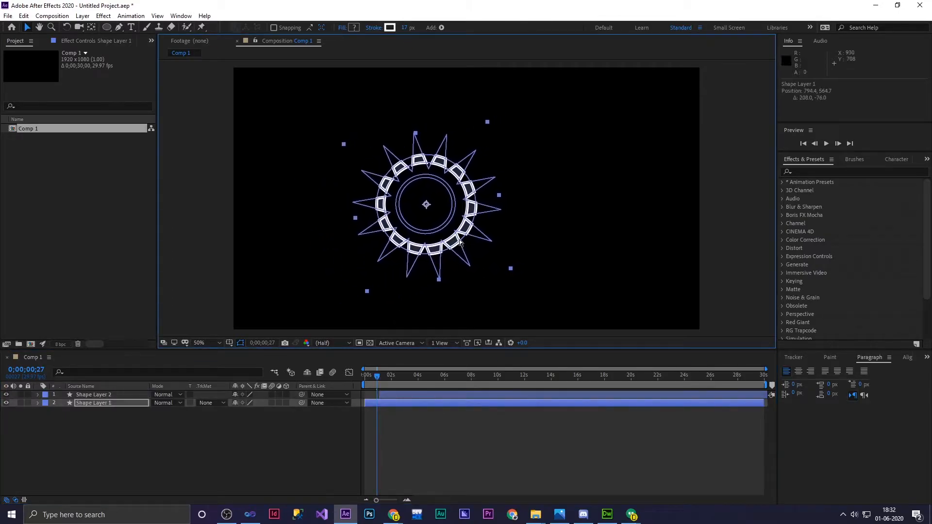
pyautogui.hotkey('ctrl', 'z')
pyautogui.click(392, 396)
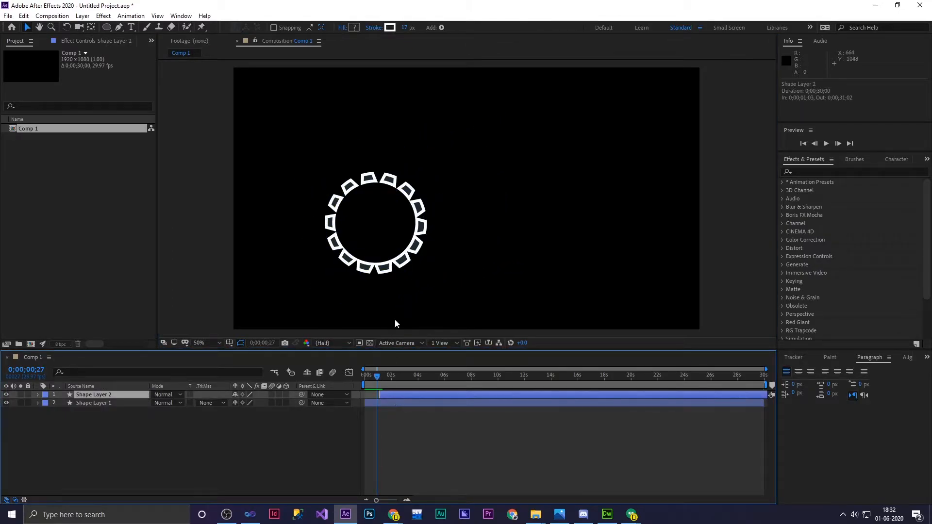
pyautogui.moveTo(376, 375); pyautogui.dragTo(384, 376)
pyautogui.moveTo(406, 256); pyautogui.dragTo(509, 209)
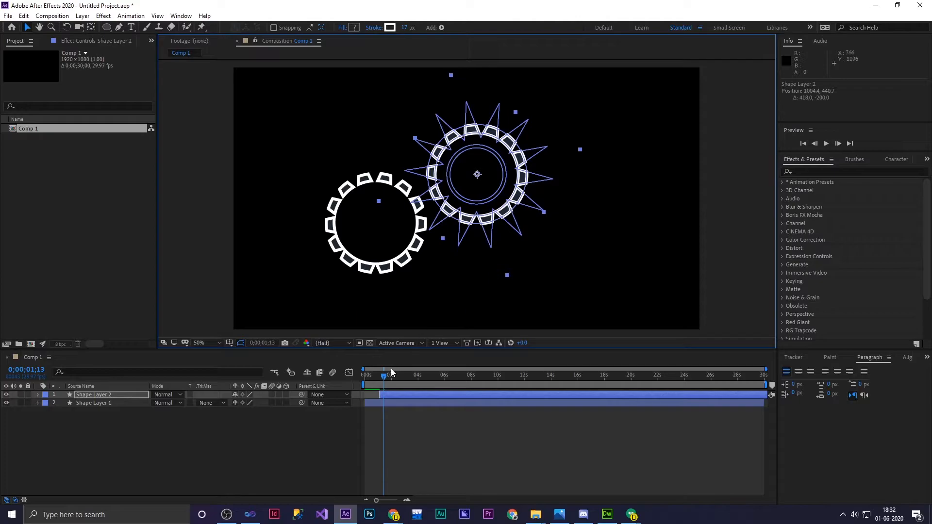
pyautogui.moveTo(383, 375); pyautogui.dragTo(379, 394)
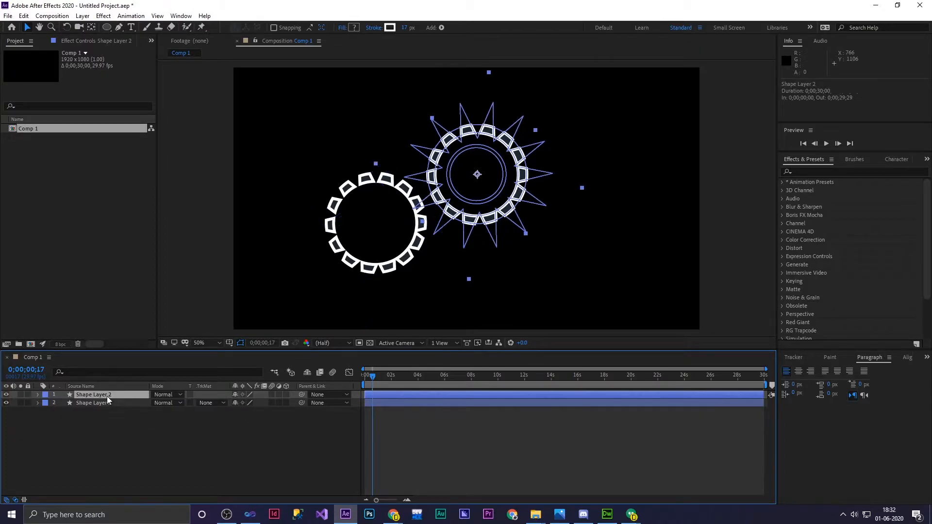
# Shift Shape Layer 2's two Rotation keyframes just over one second later on the timeline
pyautogui.press('r')
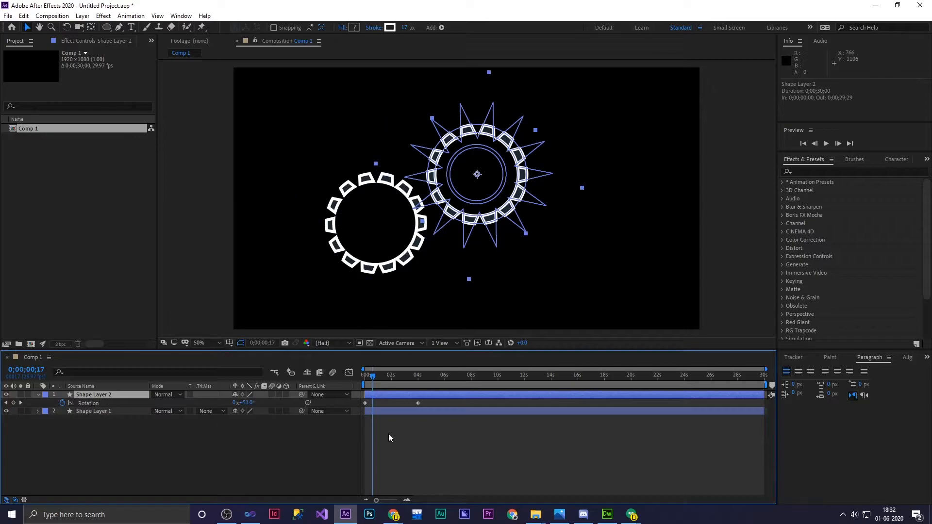
pyautogui.moveTo(435, 400); pyautogui.dragTo(380, 375)
pyautogui.click(450, 317)
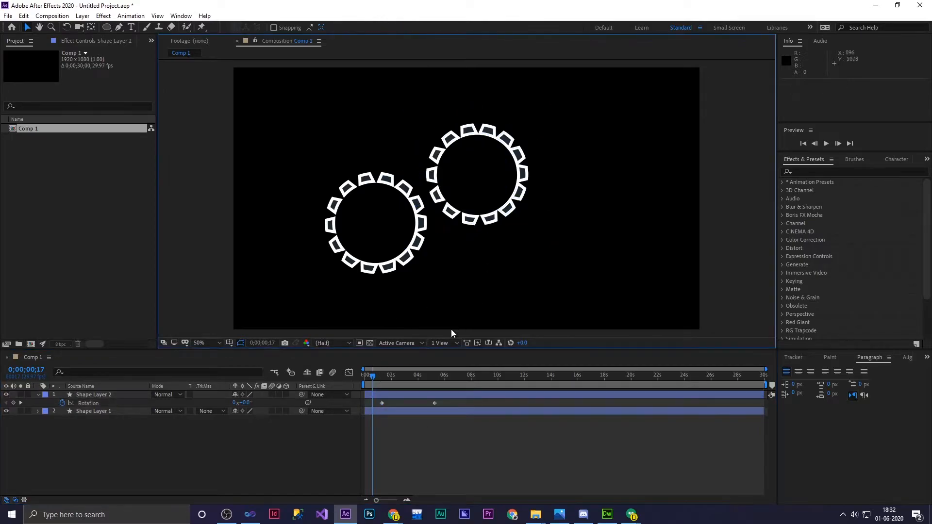
# Duplicate Shape Layer 2, shrink the copy to about 34.8% scale and place it below the other two gears at about 948, 807
pyautogui.click(108, 395)
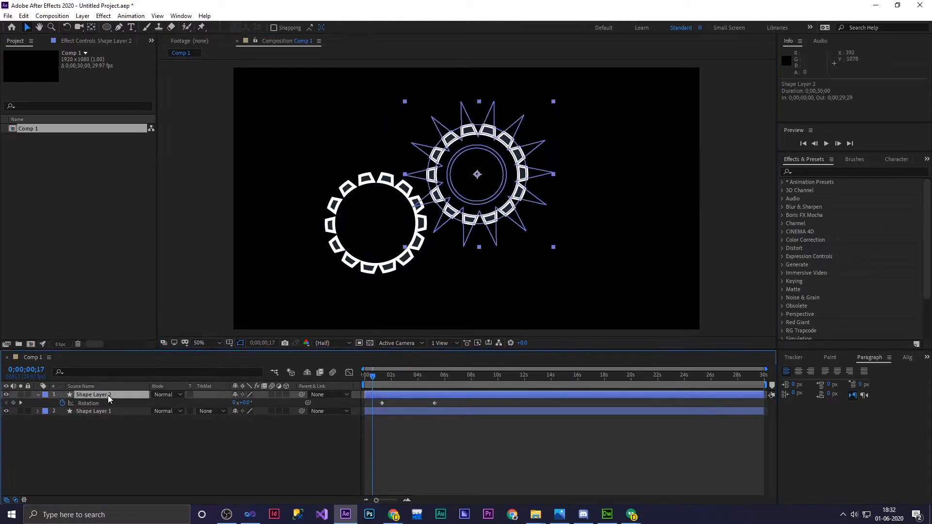
pyautogui.hotkey('ctrl', 'd')
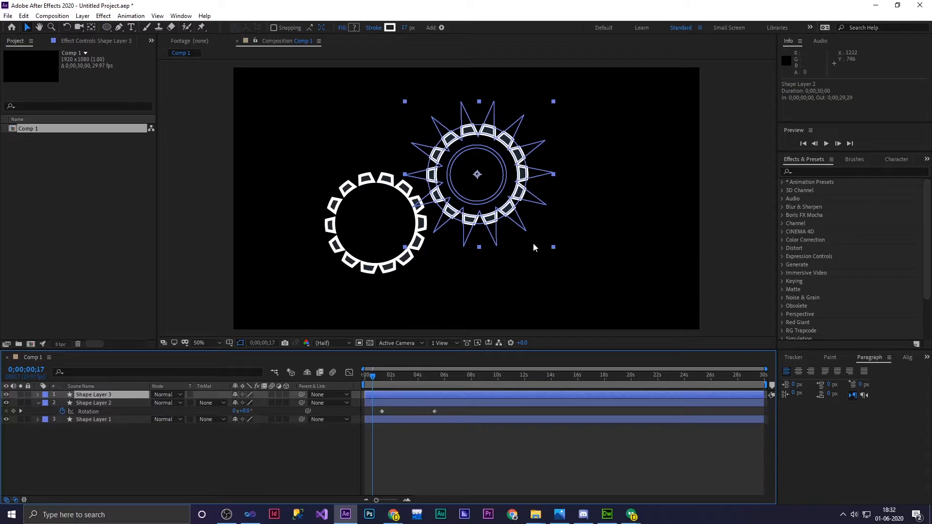
pyautogui.moveTo(507, 204); pyautogui.dragTo(582, 282)
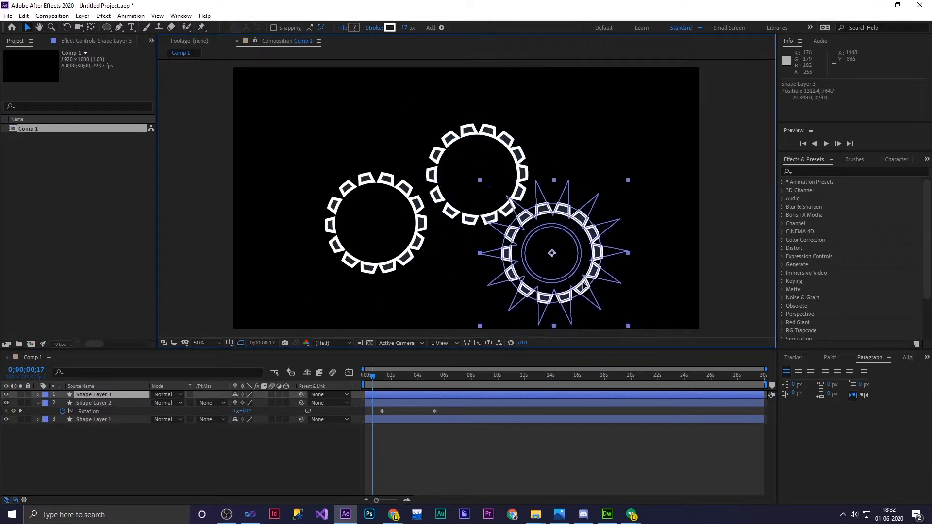
pyautogui.moveTo(628, 325); pyautogui.dragTo(449, 285)
pyautogui.click(538, 274)
pyautogui.click(424, 394)
# Shift Shape Layer 3's two Rotation keyframes later so that the second one falls at 0;00;07;10
pyautogui.click(115, 397)
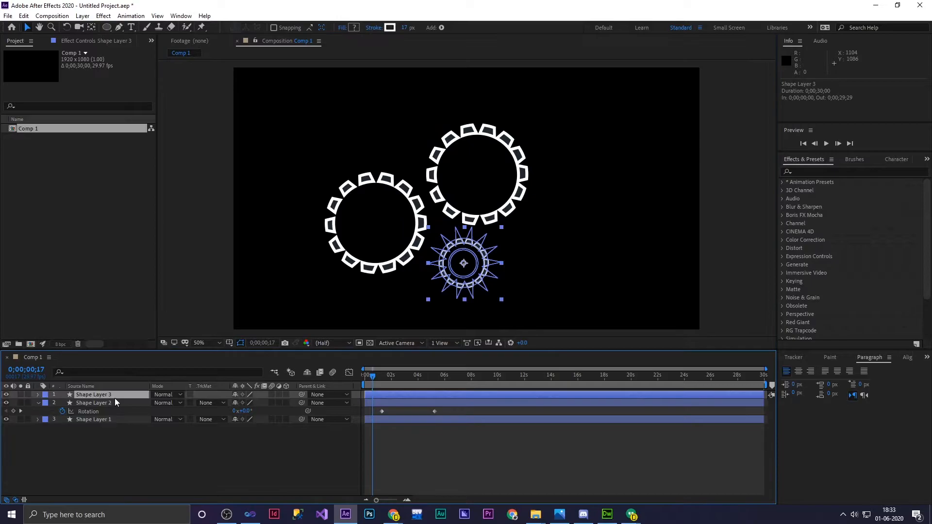
pyautogui.press('r')
pyautogui.moveTo(374, 402); pyautogui.dragTo(464, 403)
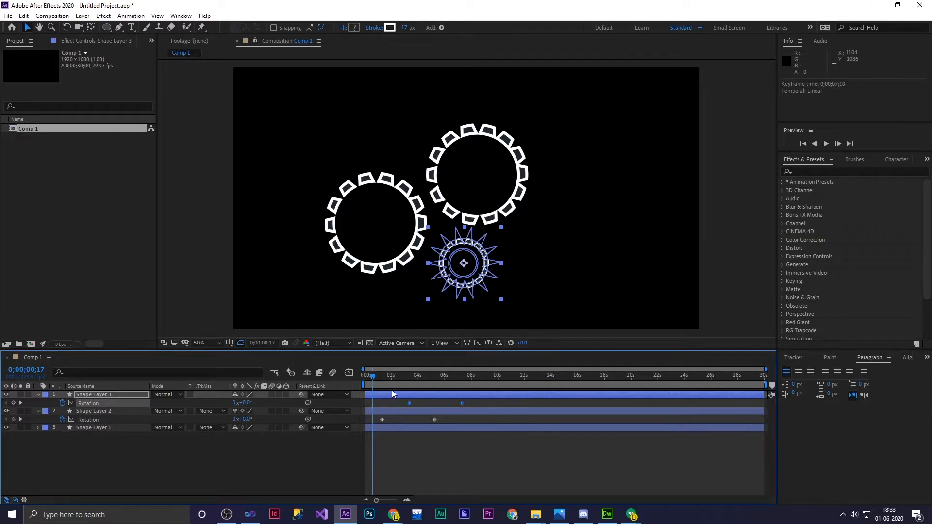
# Preview the three rotating gears from the start of the composition and return the playhead to the first frame
pyautogui.moveTo(372, 375); pyautogui.dragTo(340, 387)
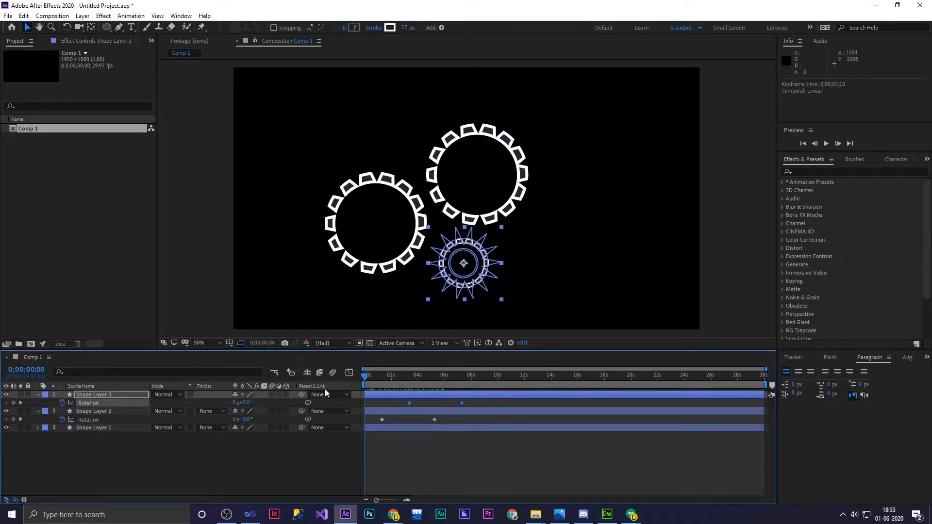
pyautogui.press('space')
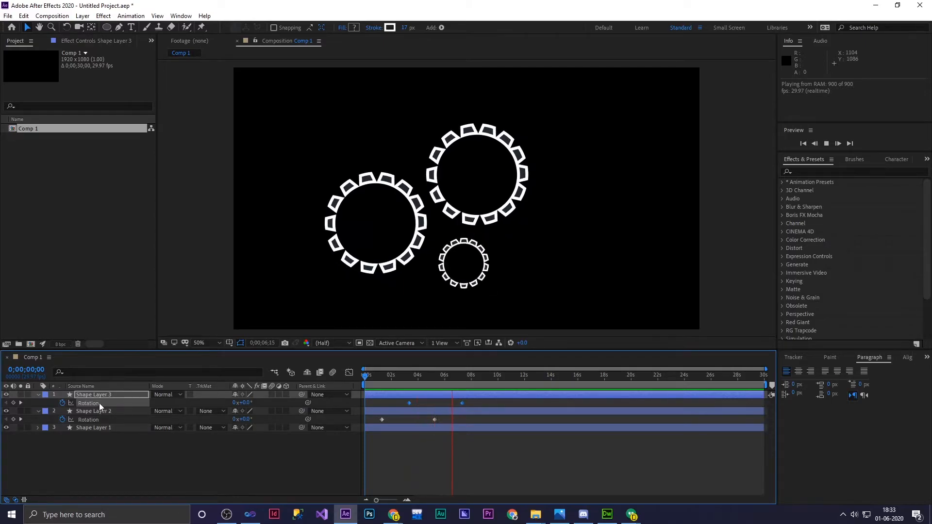
pyautogui.press('space')
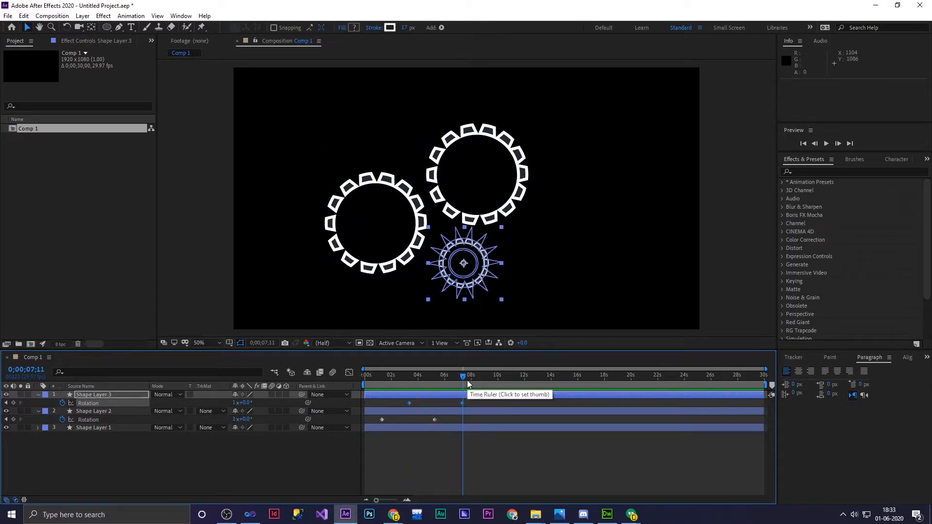
pyautogui.press('space')
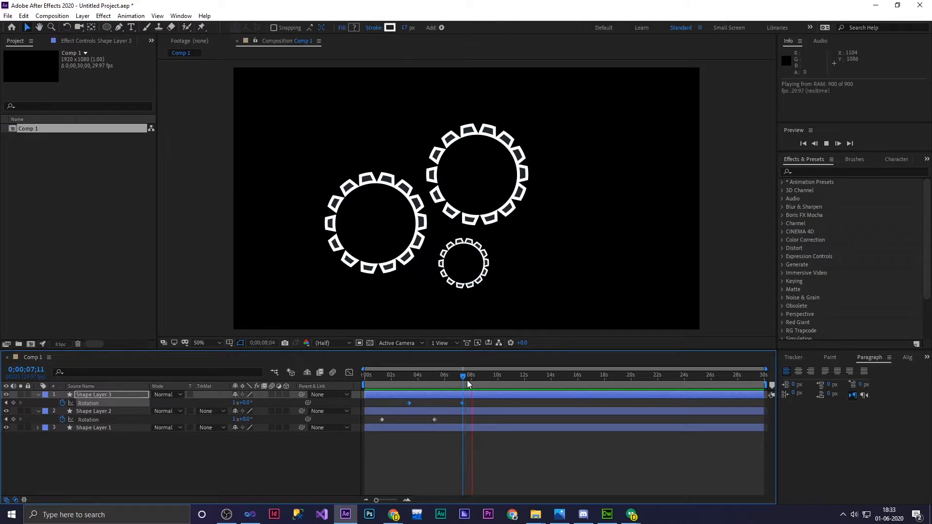
pyautogui.press('space')
pyautogui.moveTo(478, 377); pyautogui.dragTo(343, 387)
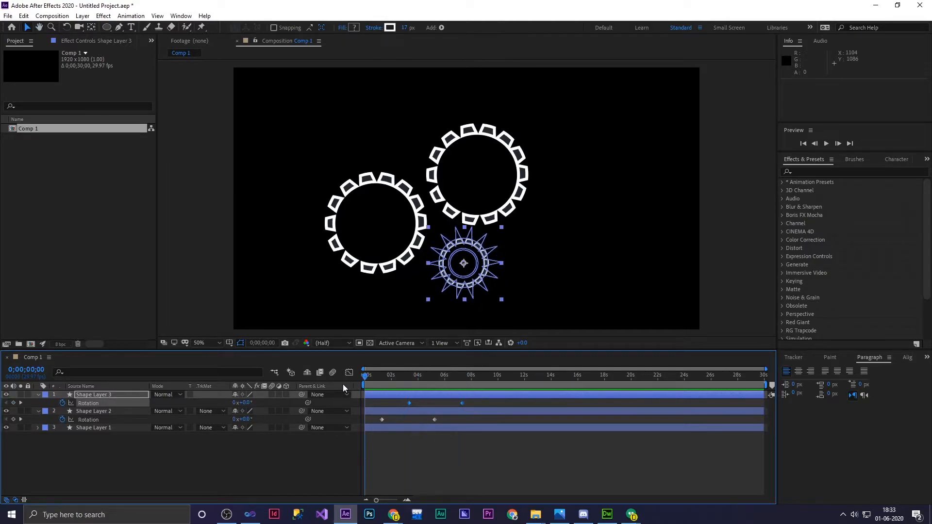
# Examine the contents of Shape Layer 3, including the path and stroke properties of Ellipse 1
pyautogui.click(45, 395)
pyautogui.click(38, 394)
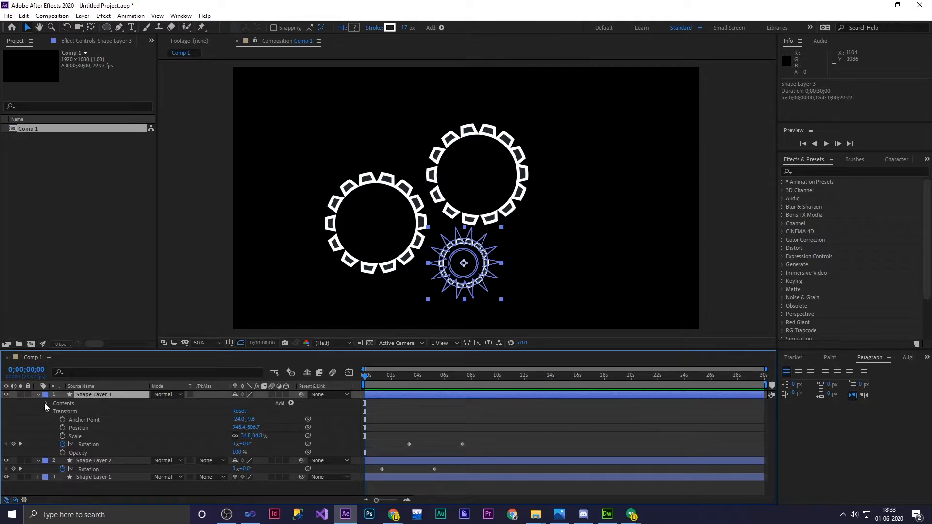
pyautogui.click(45, 403)
pyautogui.click(54, 412)
pyautogui.click(63, 420)
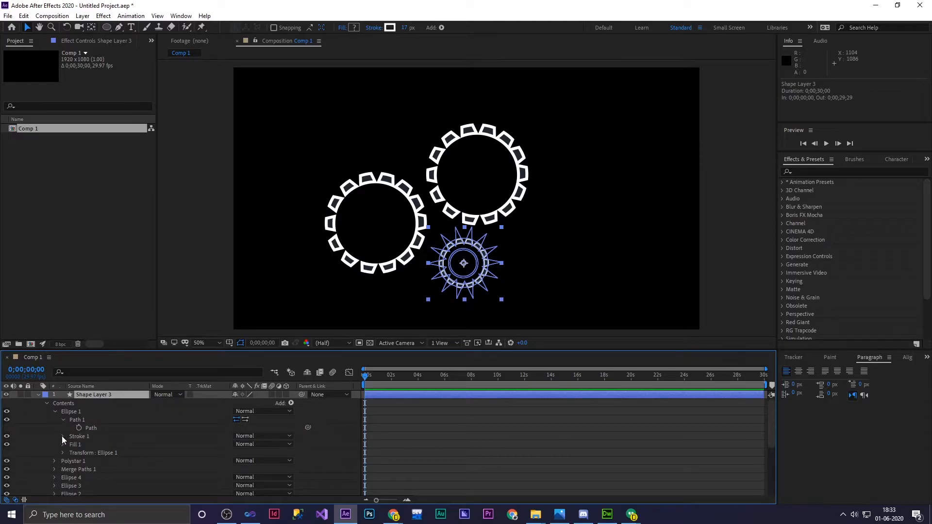
pyautogui.click(62, 435)
pyautogui.scroll(2, 101, 439)
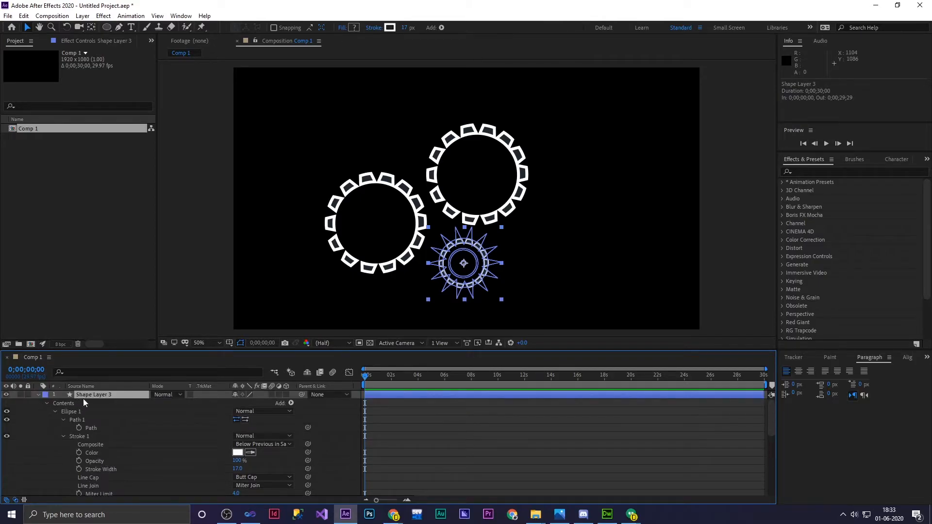
# Delete Shape Layer 3 and undo the deletion
pyautogui.press('Delete')
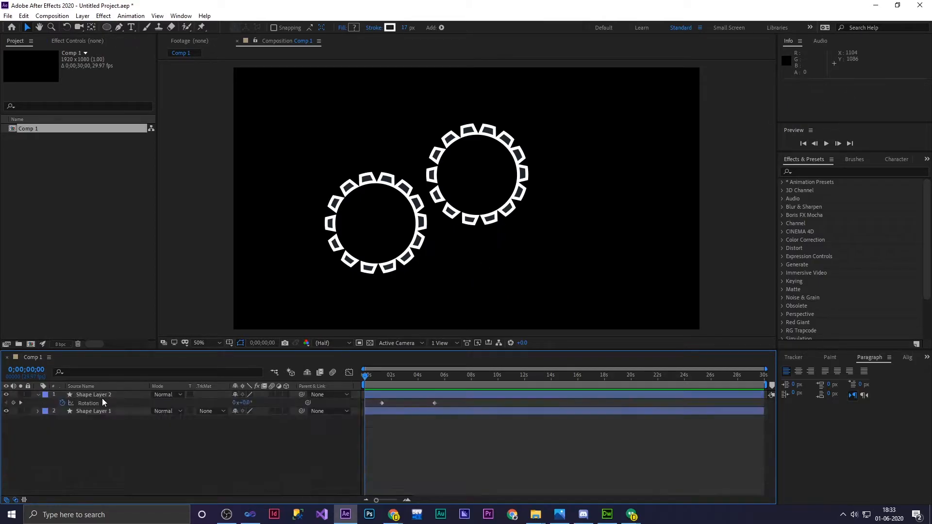
pyautogui.hotkey('ctrl', 'z')
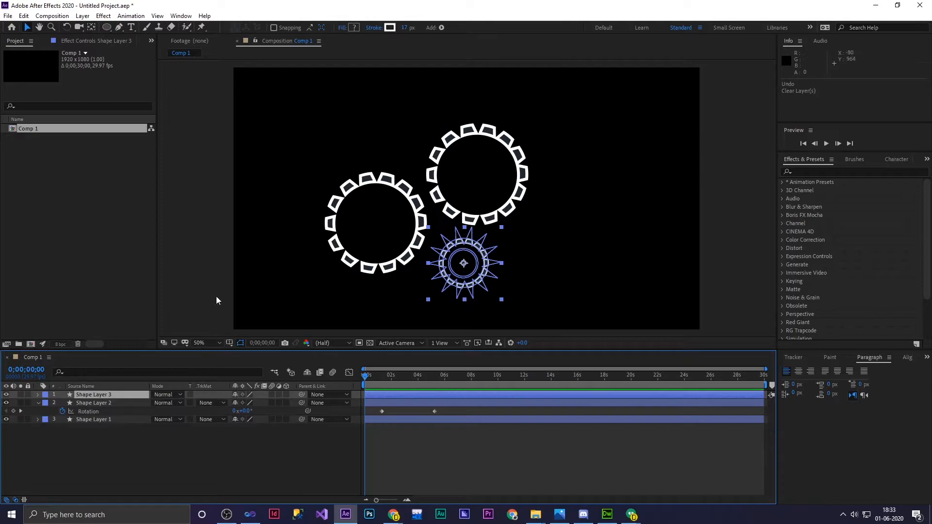
# Create a new composition named Comp 2 with the default settings
pyautogui.click(73, 152)
pyautogui.click(52, 16)
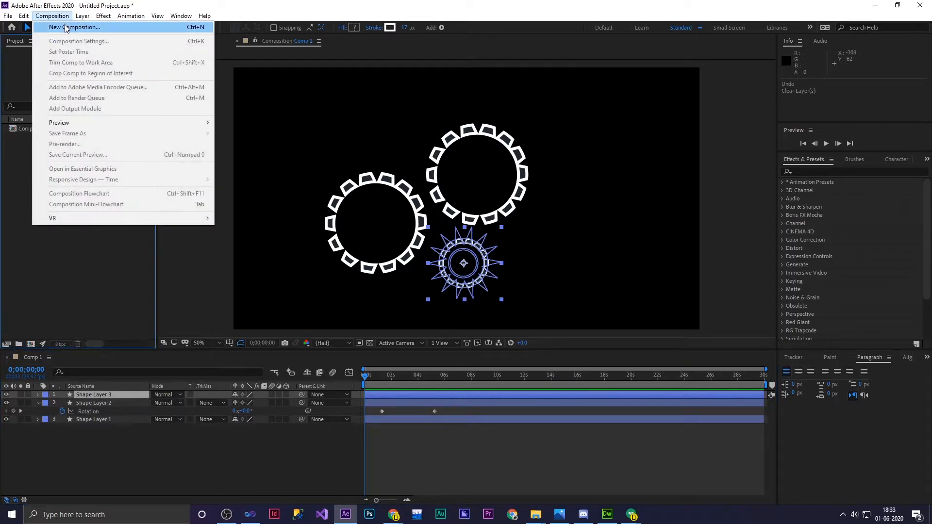
pyautogui.click(194, 23)
pyautogui.click(555, 336)
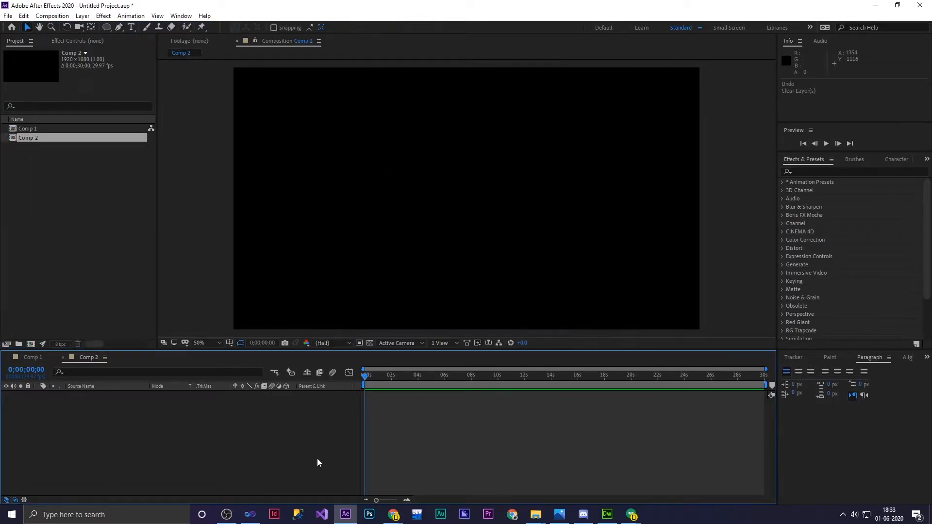
# Turn off Bezier Path for the Ellipse tool, draw a test ellipse and undo it
pyautogui.moveTo(106, 27); pyautogui.dragTo(145, 48)
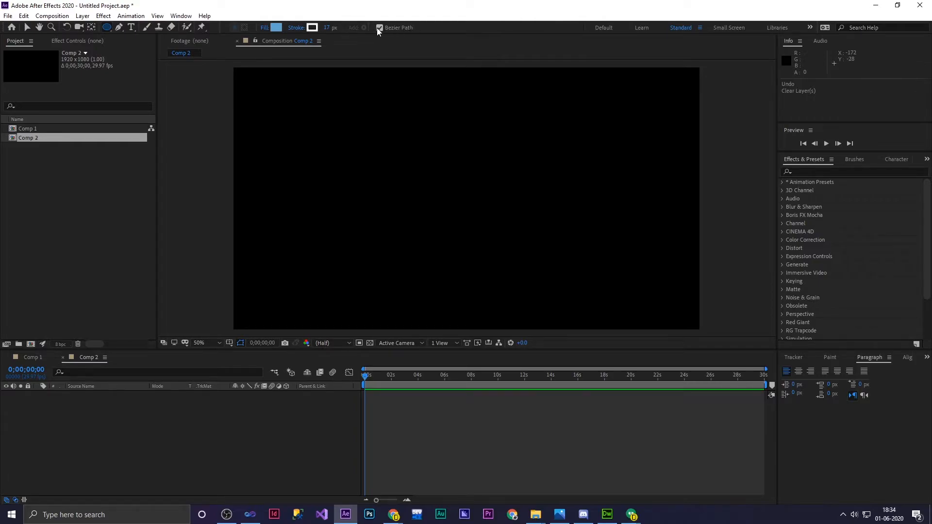
pyautogui.moveTo(325, 128); pyautogui.dragTo(411, 215)
pyautogui.hotkey('ctrl', 'z')
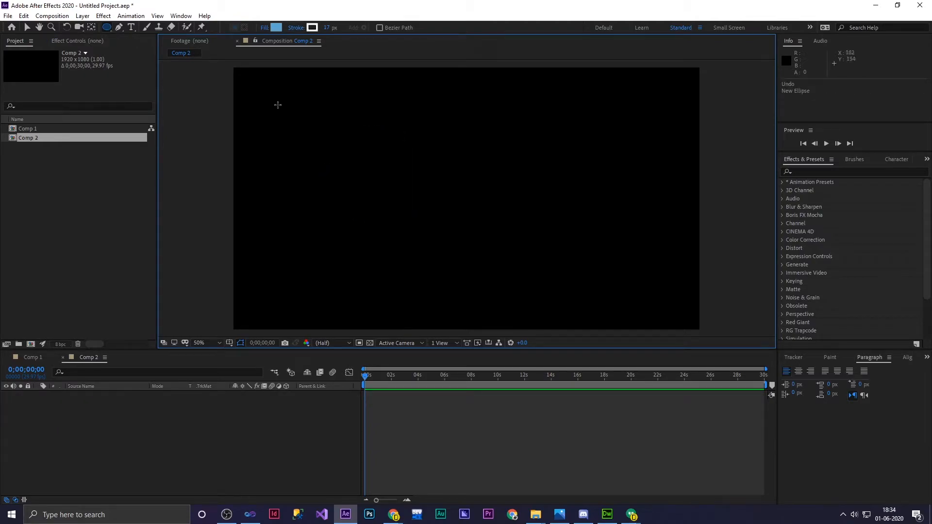
# Draw a 14-point star with an outer radius of about 250 px and place it in the upper-left part of the composition
pyautogui.click(106, 28)
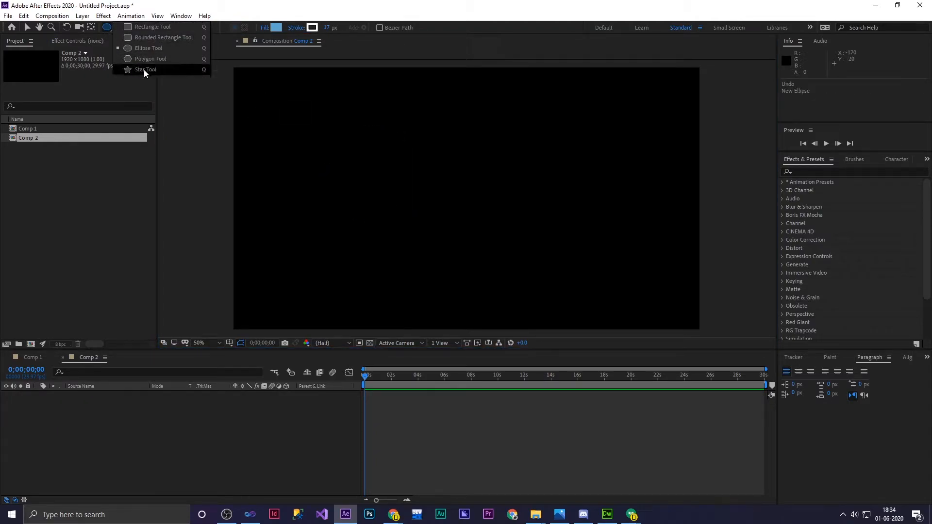
pyautogui.click(144, 71)
pyautogui.moveTo(293, 137); pyautogui.dragTo(332, 183)
pyautogui.click(28, 29)
pyautogui.moveTo(293, 139); pyautogui.dragTo(348, 179)
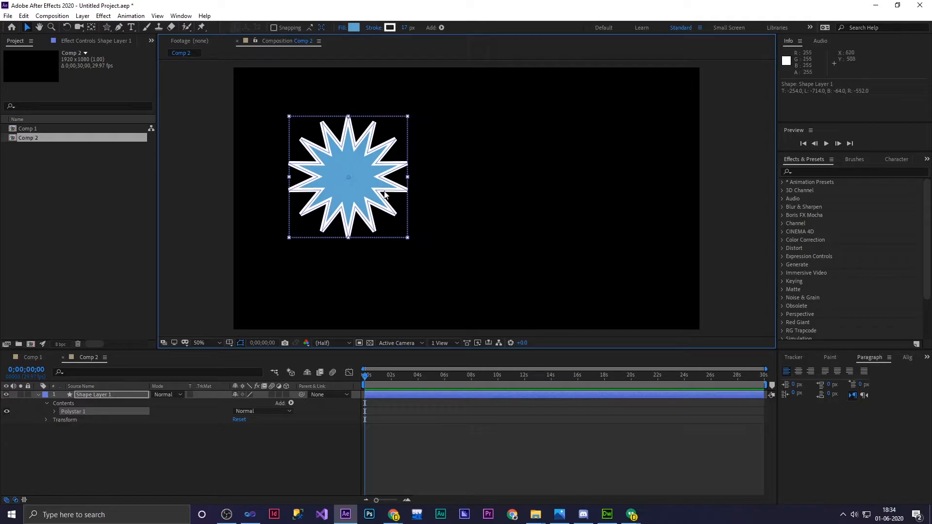
# Switch the star's Polystar Path type to Polygon and back to Star
pyautogui.click(54, 412)
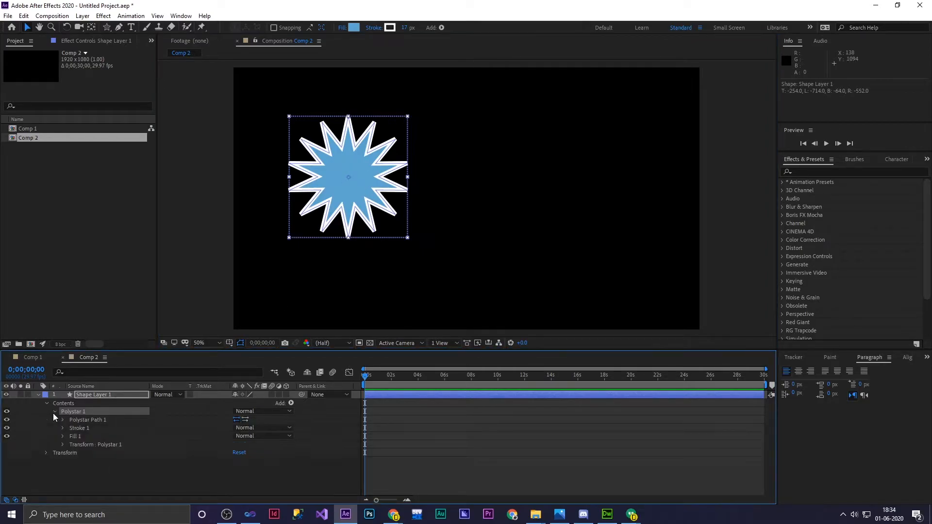
pyautogui.click(62, 420)
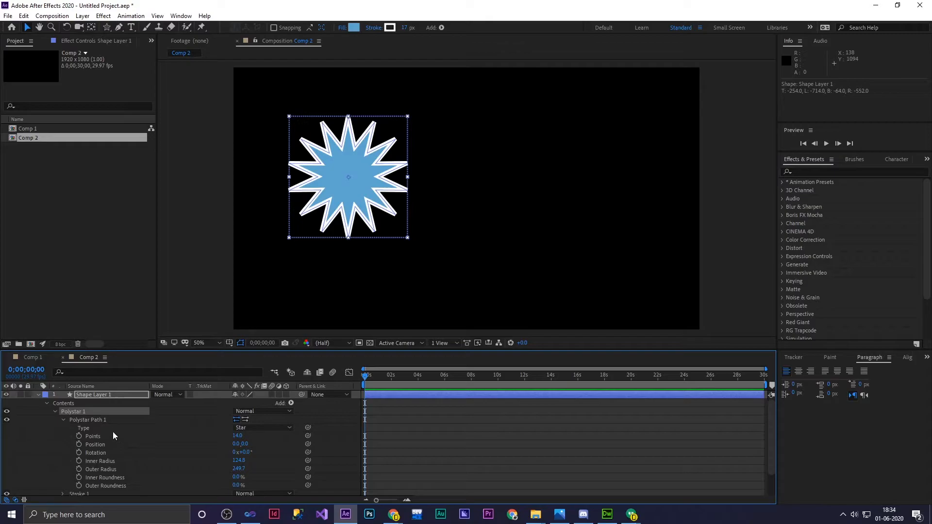
pyautogui.scroll(-1, 124, 441)
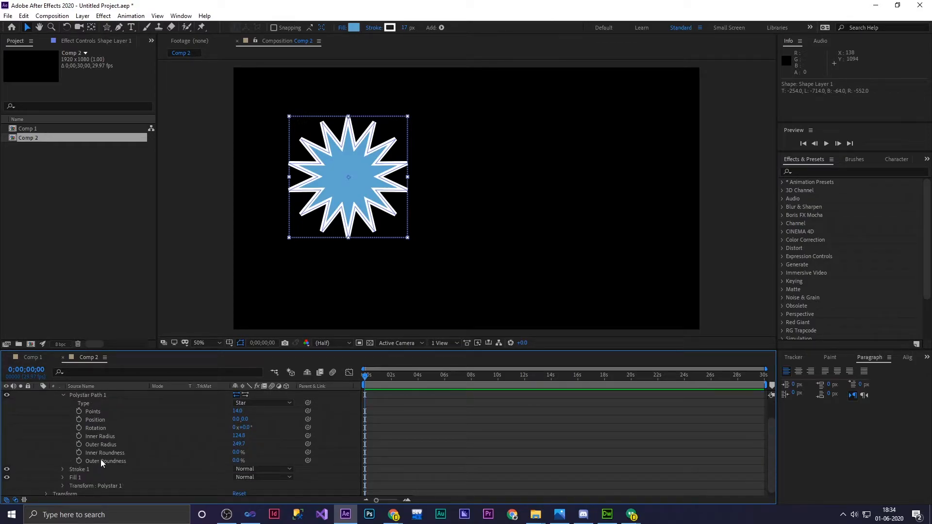
pyautogui.click(256, 402)
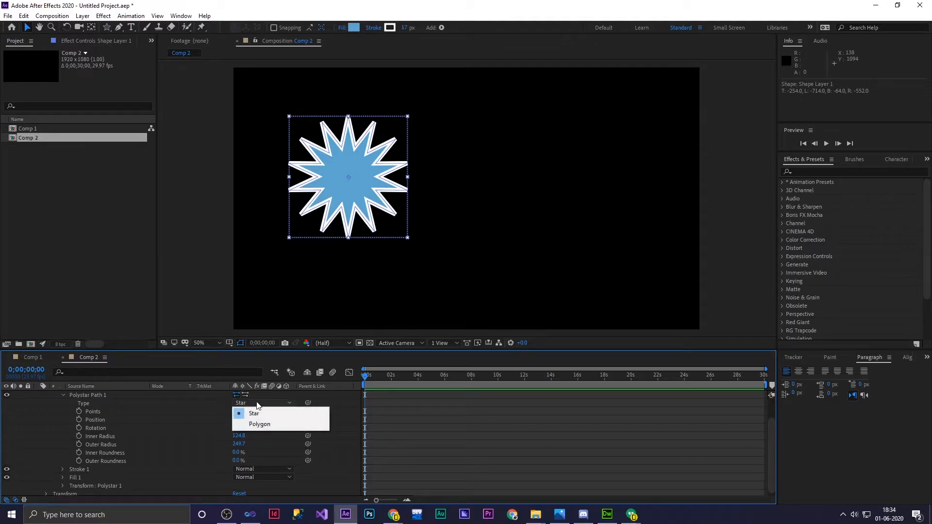
pyautogui.click(261, 424)
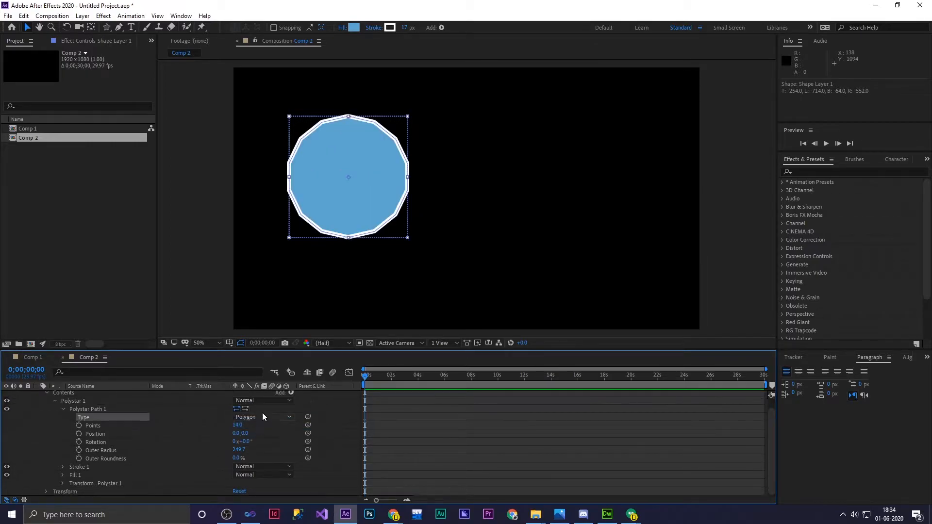
pyautogui.click(267, 418)
pyautogui.click(266, 425)
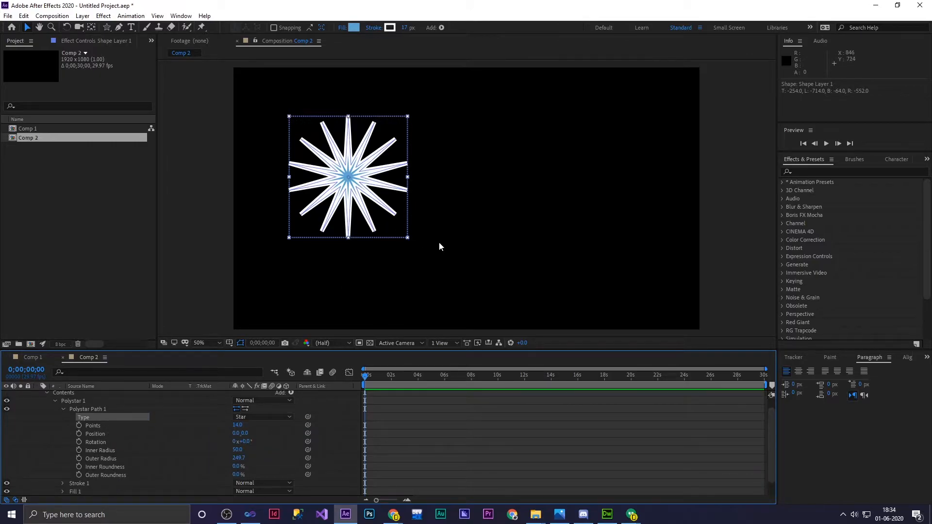
# Set the star to 8 points with an outer radius of 228.7 and an inner roundness of -1724%
pyautogui.moveTo(238, 425)
pyautogui.mouseDown()
pyautogui.moveTo(246, 425)
pyautogui.moveTo(231, 425)
pyautogui.mouseUp()
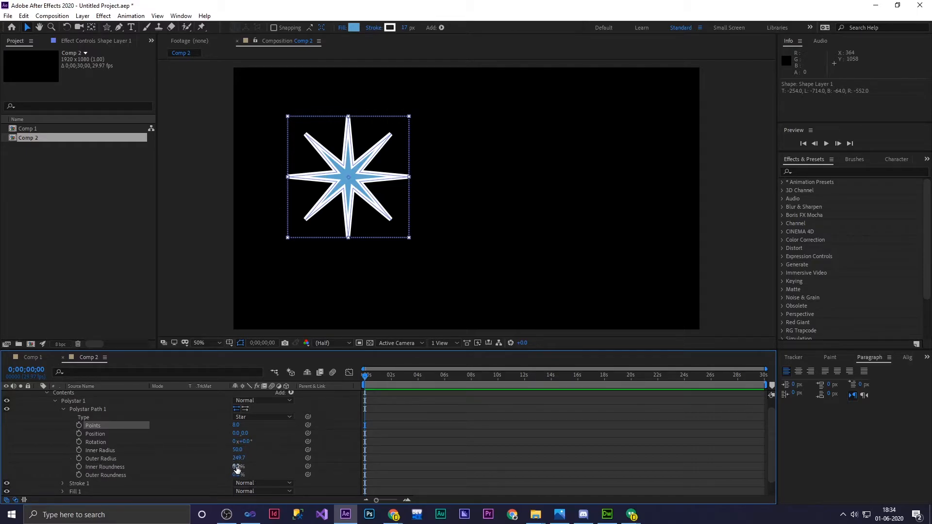
pyautogui.moveTo(237, 462); pyautogui.dragTo(140, 462)
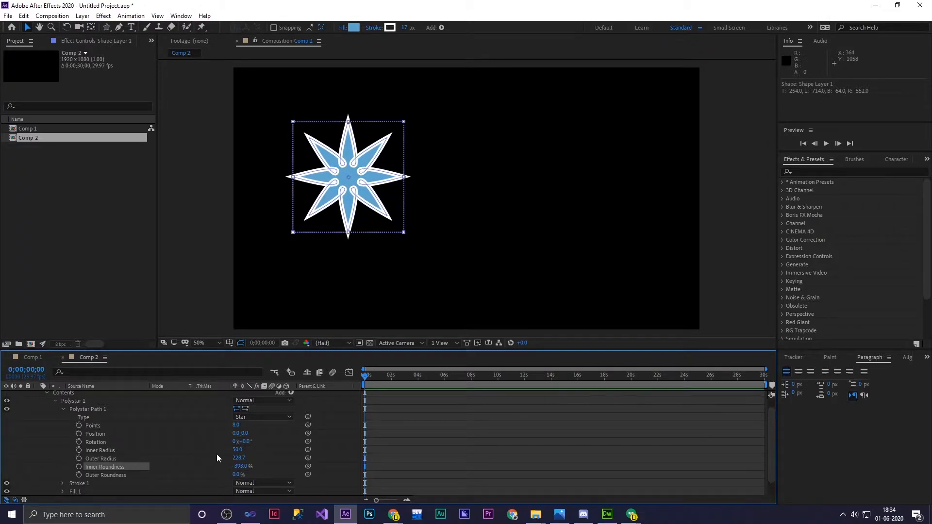
pyautogui.moveTo(237, 465); pyautogui.dragTo(22, 445)
pyautogui.moveTo(242, 468); pyautogui.dragTo(2, 456)
pyautogui.moveTo(240, 465); pyautogui.dragTo(104, 461)
# Set the star's outer roundness to 1135%, deselect the layer and collapse the Polystar Path properties
pyautogui.moveTo(236, 478); pyautogui.dragTo(625, 290)
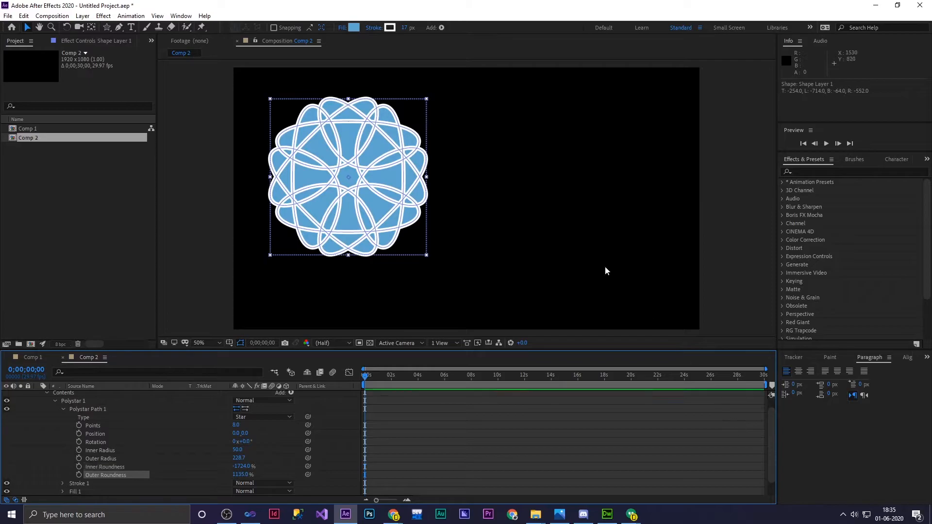
pyautogui.click(586, 215)
pyautogui.click(60, 409)
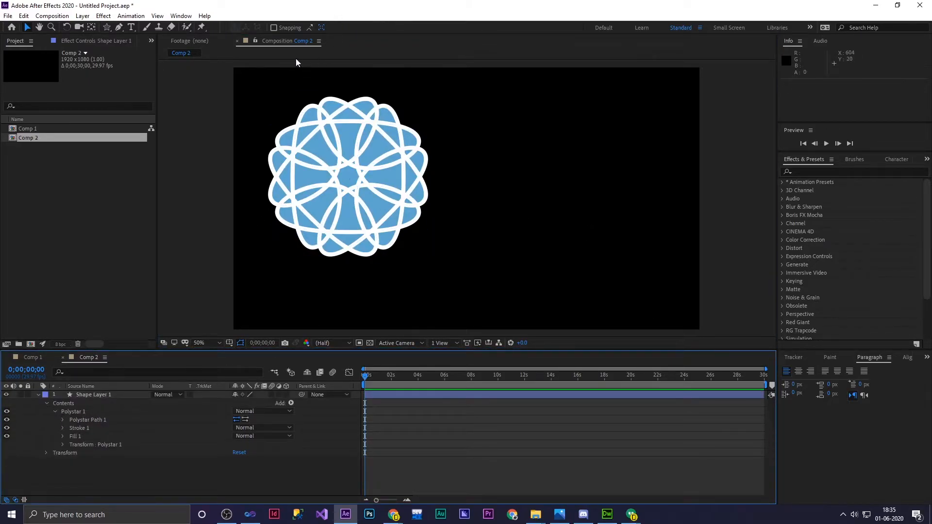
# Draw a second star on a new shape layer to the right of the rounded one
pyautogui.click(107, 27)
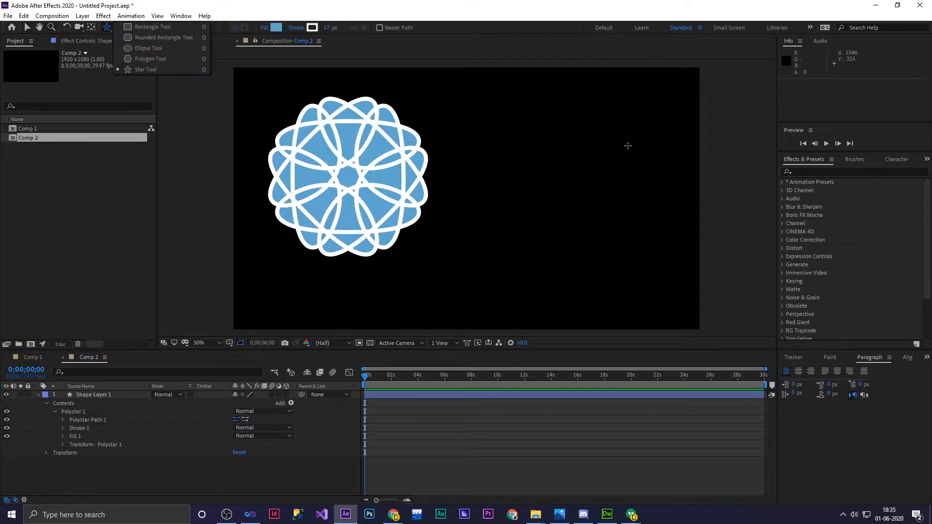
pyautogui.moveTo(528, 149); pyautogui.dragTo(468, 197)
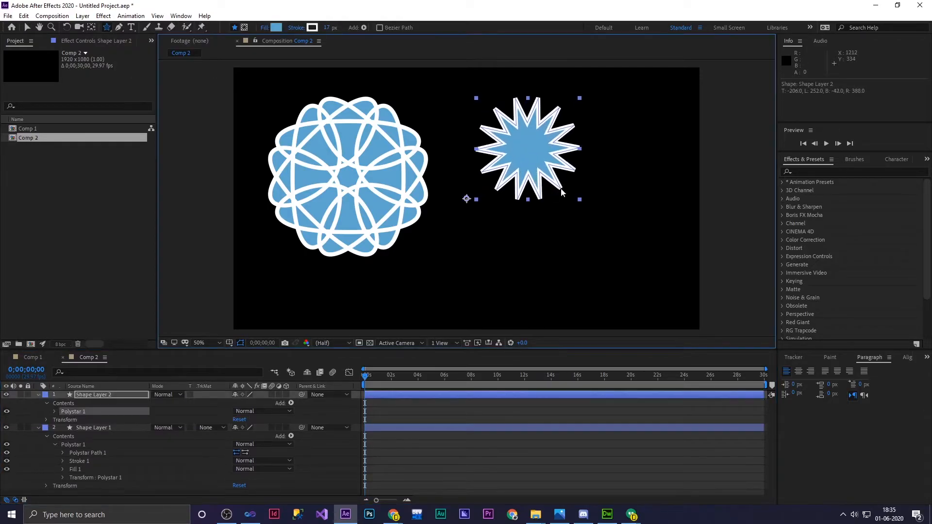
# Undo the second star, enable Bezier Path and draw a larger Bezier star beside the rounded shape on a new layer
pyautogui.hotkey('ctrl', 'z')
pyautogui.click(380, 28)
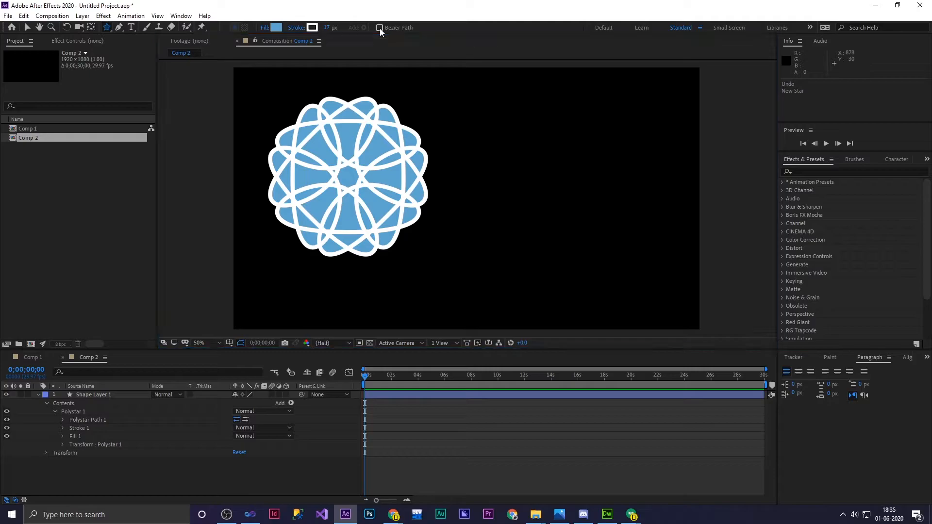
pyautogui.moveTo(595, 218); pyautogui.dragTo(590, 214)
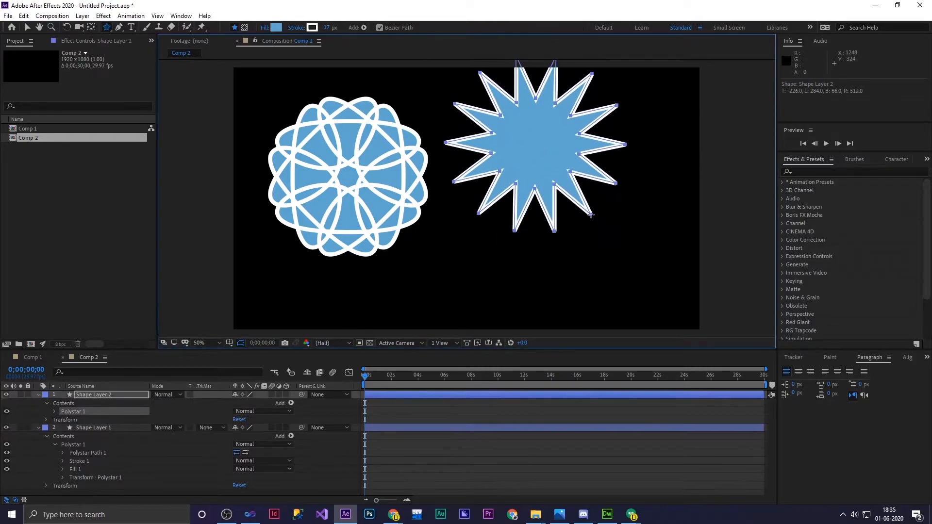
pyautogui.click(28, 27)
pyautogui.click(570, 175)
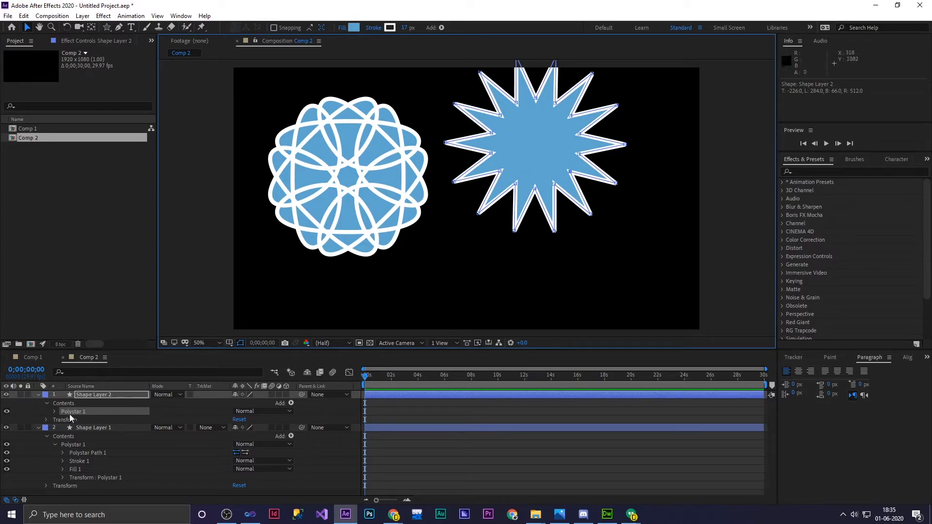
# Inspect the Path properties of the Bezier star, undo drawing it and leave nothing selected
pyautogui.click(55, 412)
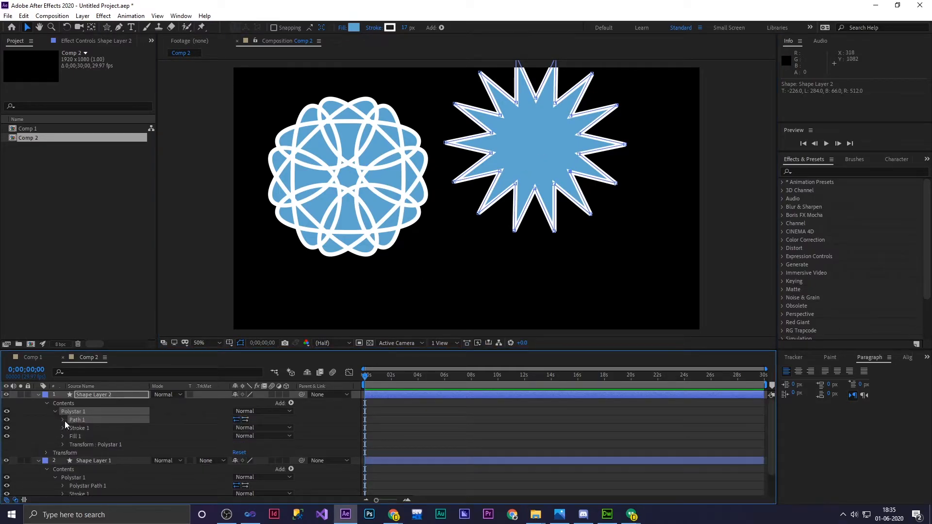
pyautogui.click(63, 420)
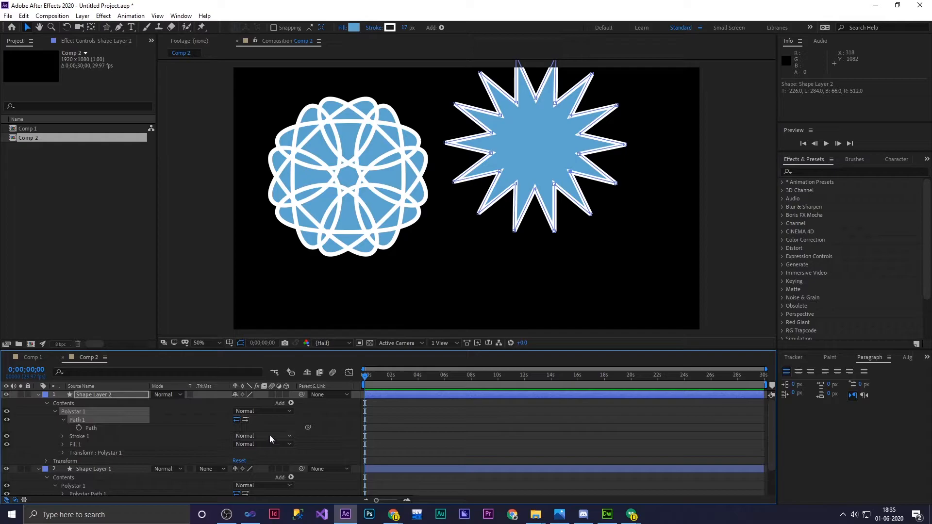
pyautogui.scroll(-3, 311, 435)
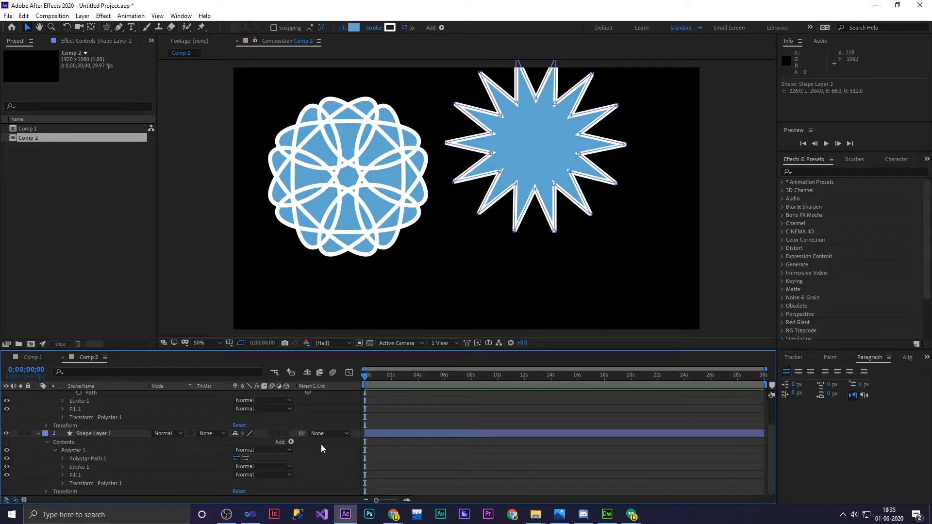
pyautogui.scroll(2, 320, 443)
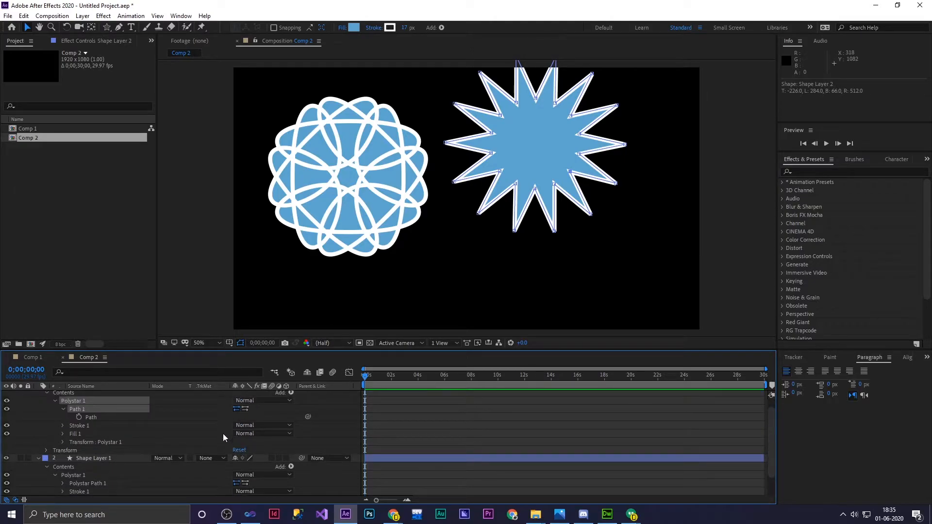
pyautogui.scroll(-2, 228, 442)
pyautogui.scroll(3, 272, 456)
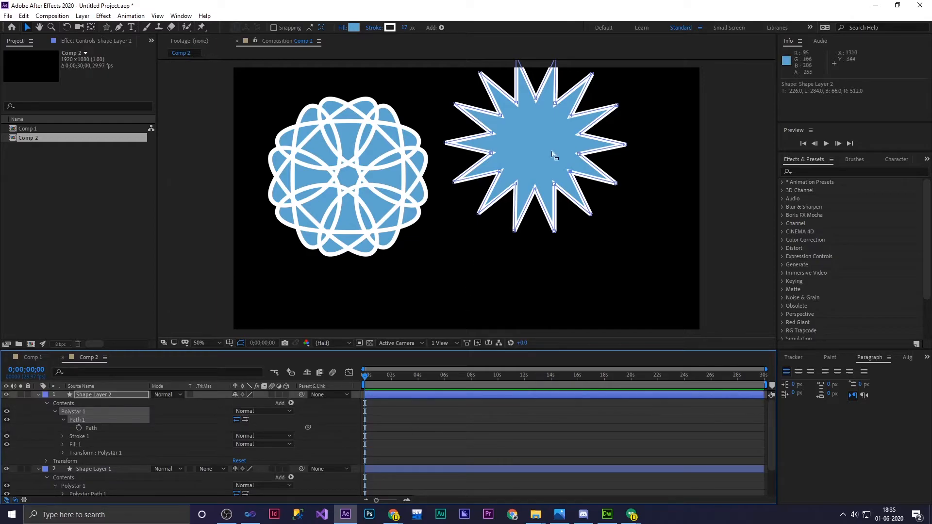
pyautogui.hotkey('ctrl', 'z')
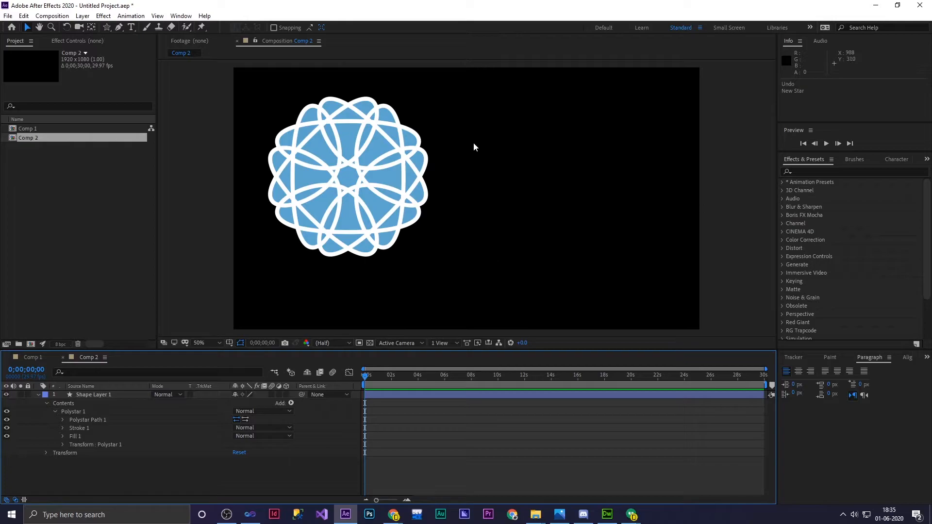
pyautogui.click(554, 170)
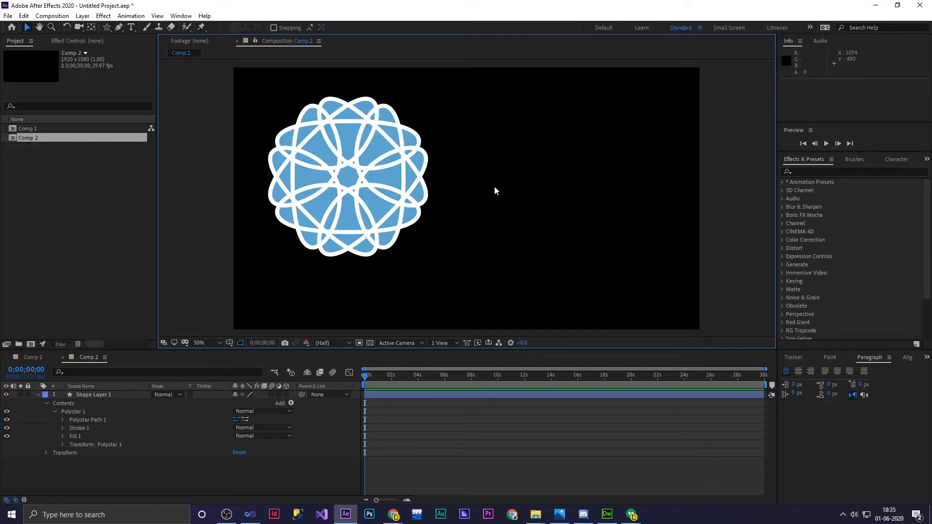
# Change the rounded star's Polystar Path type to Polygon with an outer radius of 223.7 and an outer roundness of 2236%
pyautogui.click(386, 188)
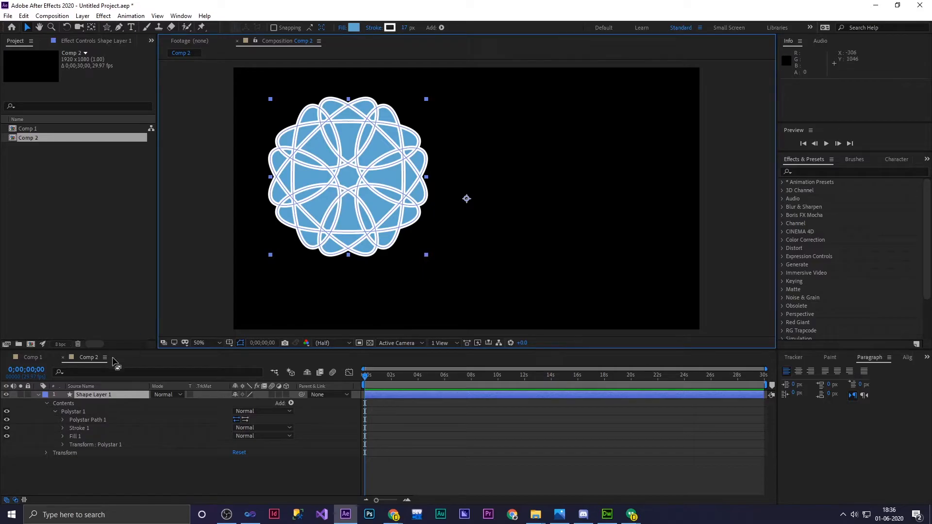
pyautogui.click(61, 420)
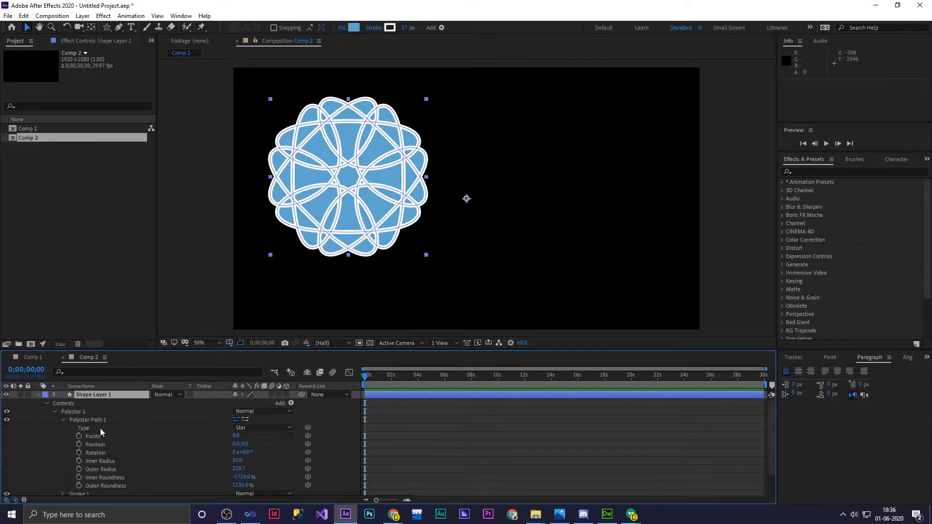
pyautogui.scroll(-1, 248, 446)
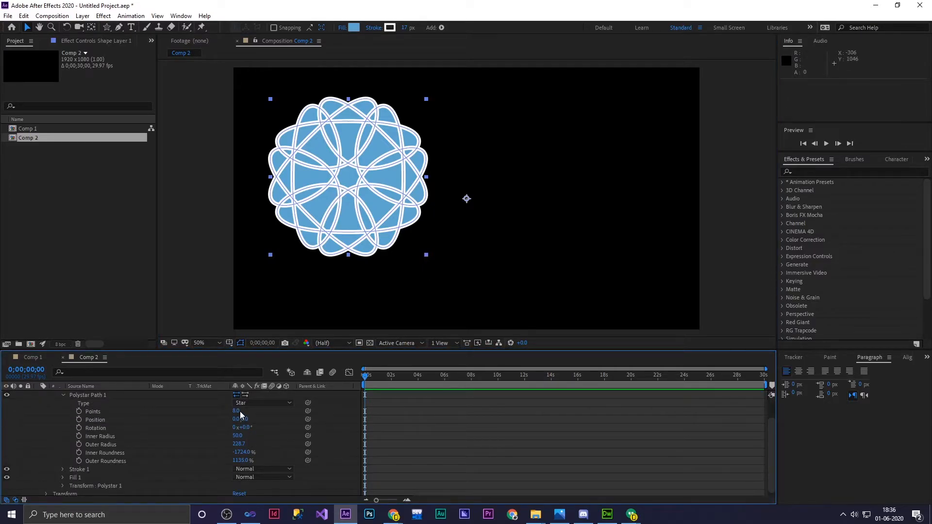
pyautogui.click(255, 402)
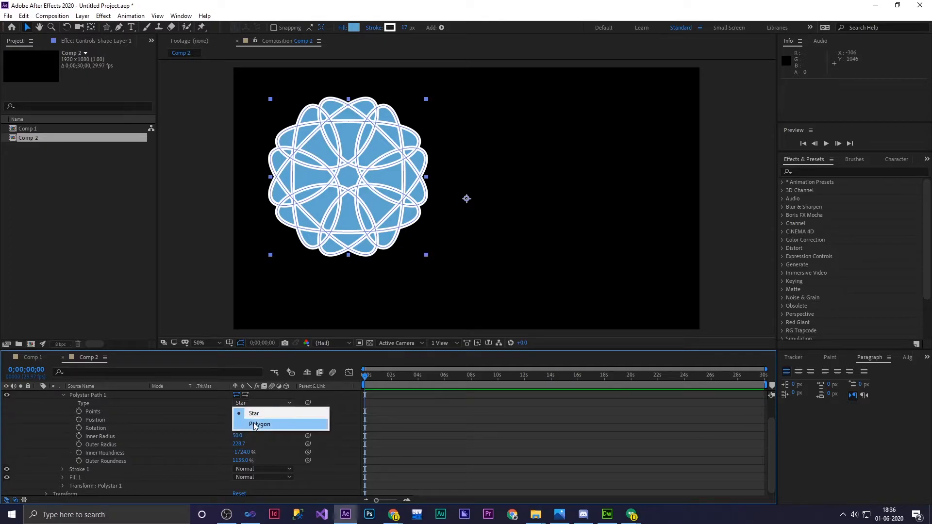
pyautogui.click(253, 425)
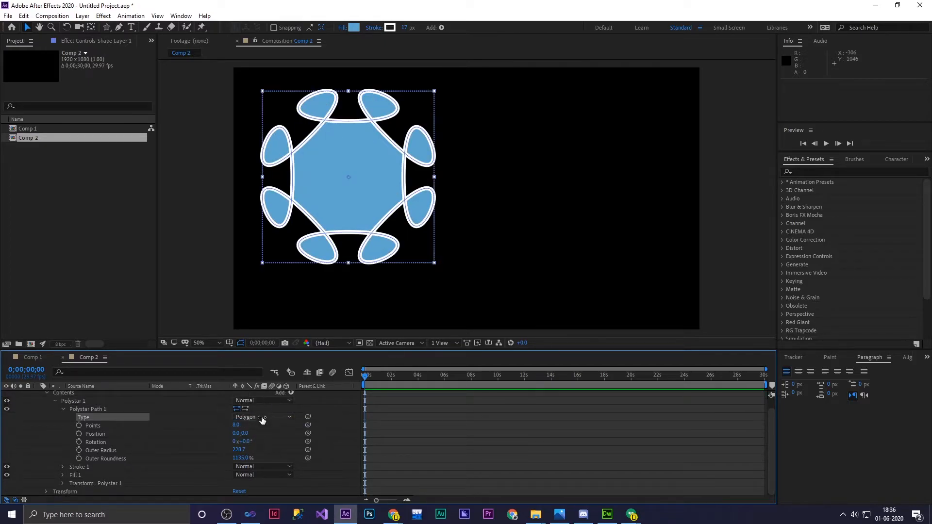
pyautogui.moveTo(241, 452); pyautogui.dragTo(701, 389)
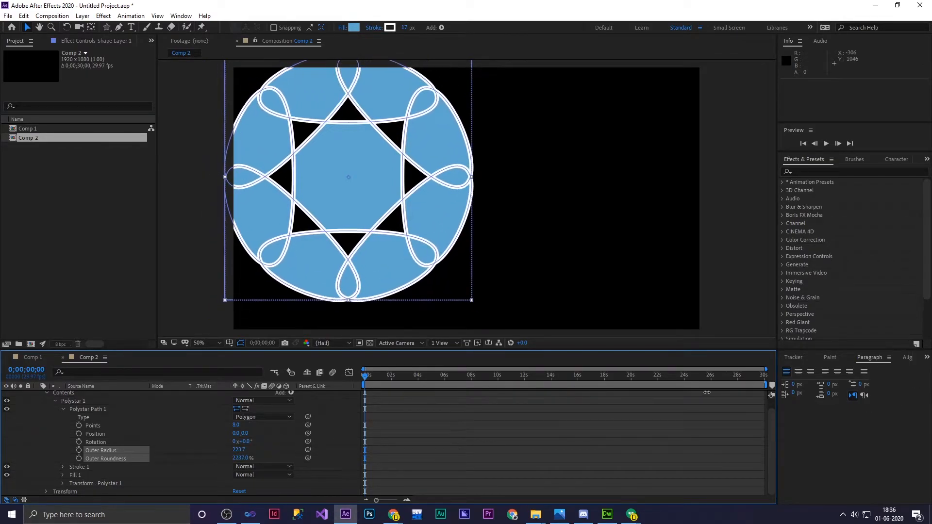
# Move the polygon shape to the centre of the composition and collapse its Polystar Path properties
pyautogui.moveTo(375, 191); pyautogui.dragTo(493, 209)
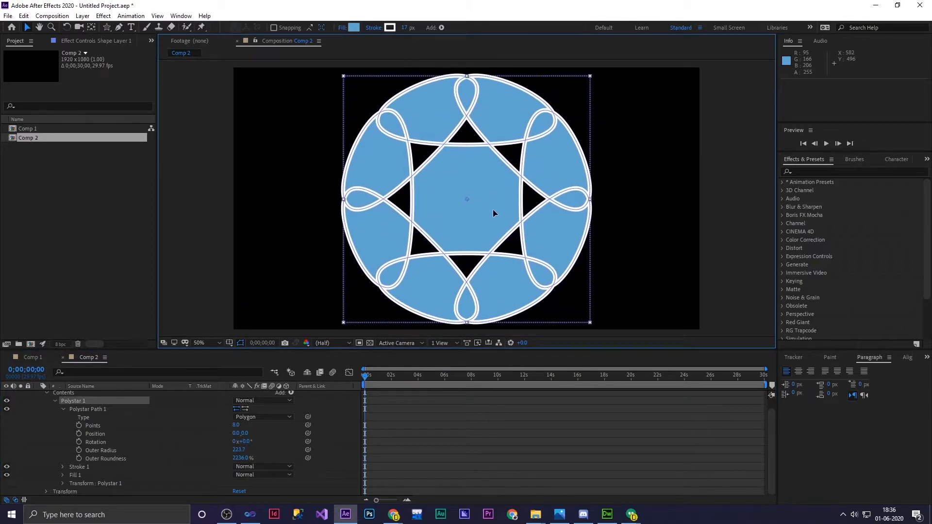
pyautogui.click(62, 411)
pyautogui.click(80, 419)
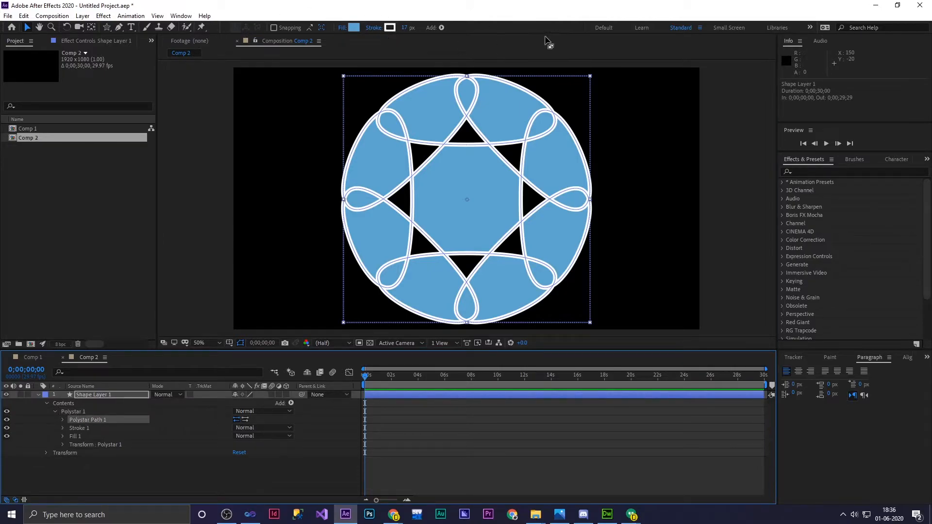
# Draw a circle within Shape Layer 1 using the Ellipse tool, centre it inside the polygon and collapse the Polystar 1 group
pyautogui.click(107, 31)
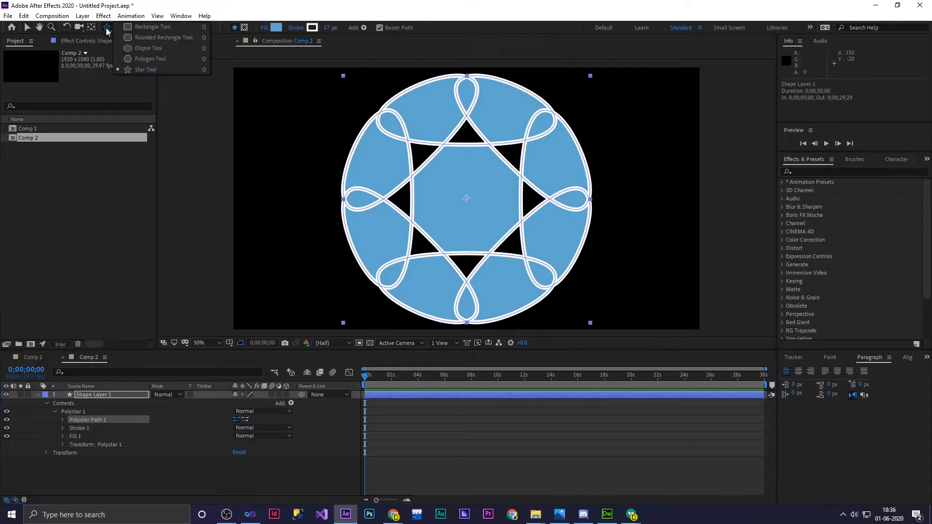
pyautogui.click(129, 48)
pyautogui.moveTo(439, 178); pyautogui.dragTo(493, 224)
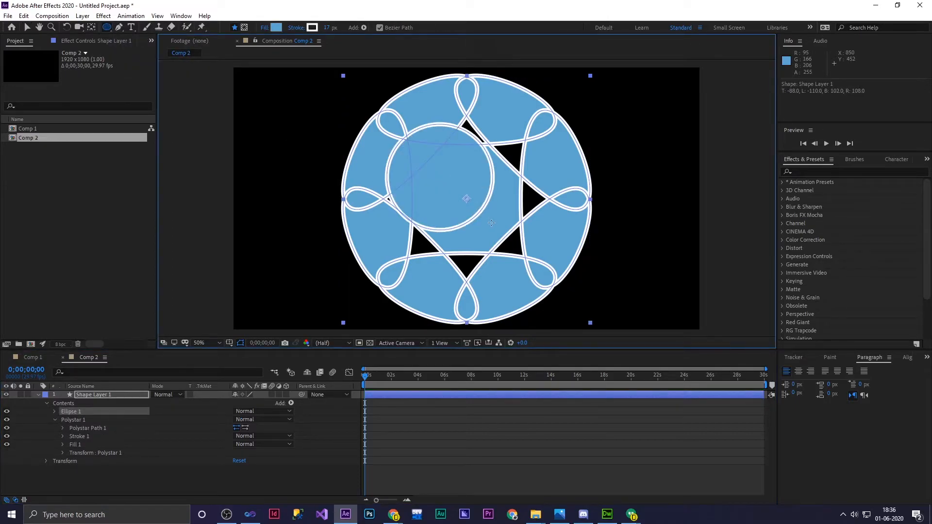
pyautogui.click(26, 27)
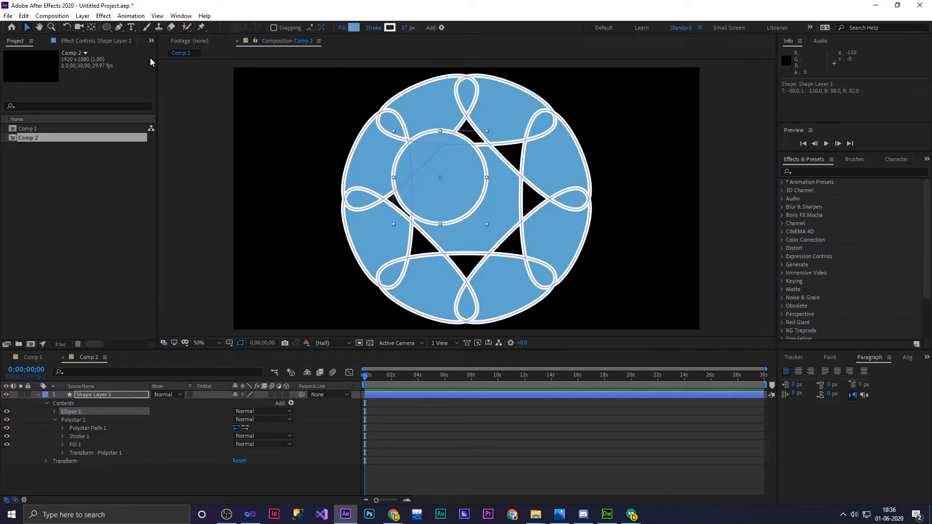
pyautogui.moveTo(467, 167); pyautogui.dragTo(493, 188)
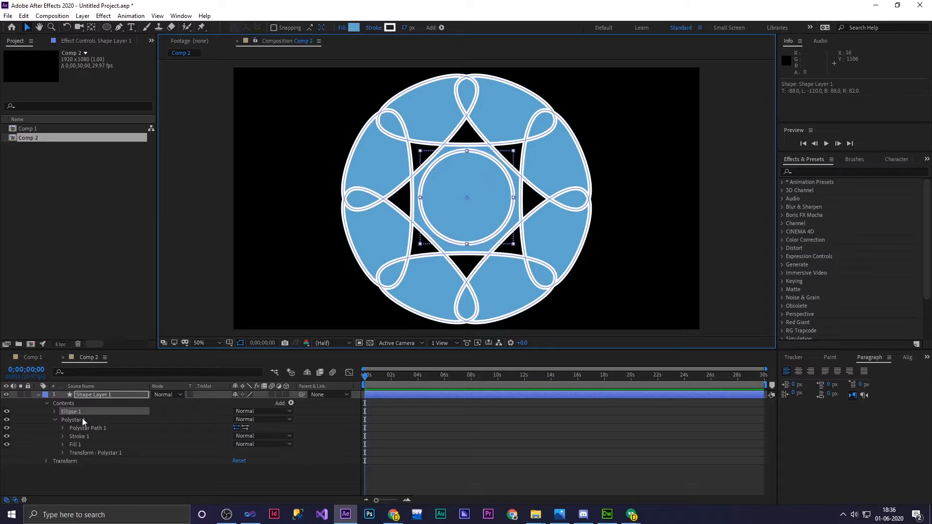
pyautogui.click(55, 420)
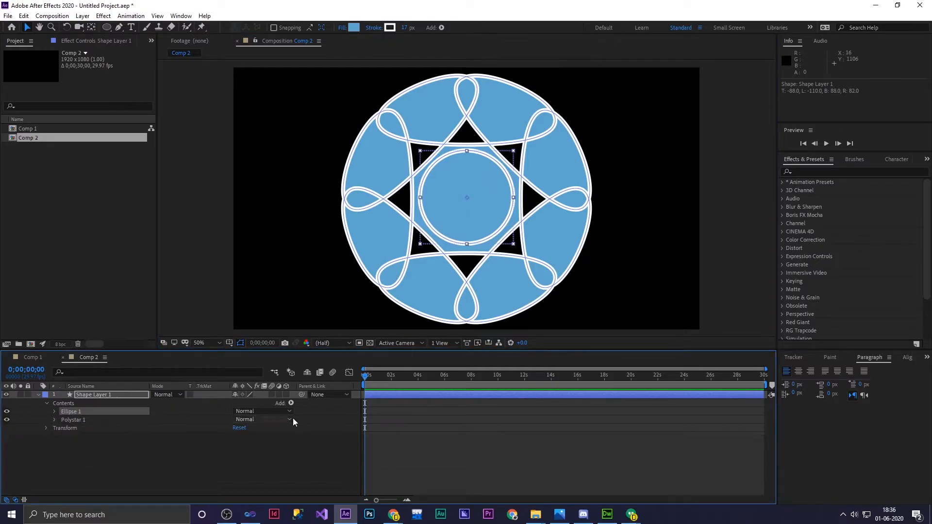
# Try adding Merge Paths inside the Ellipse 1 group, undo it and collapse the group
pyautogui.click(291, 403)
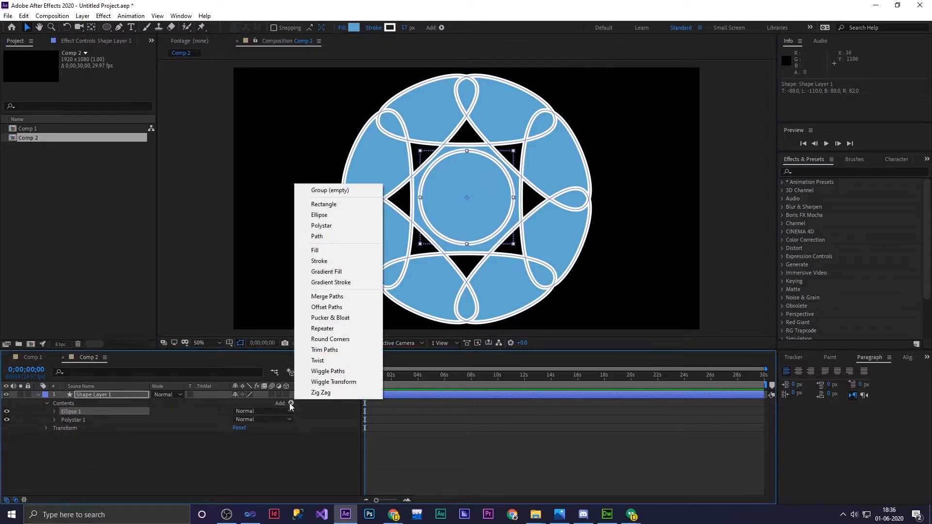
pyautogui.click(332, 298)
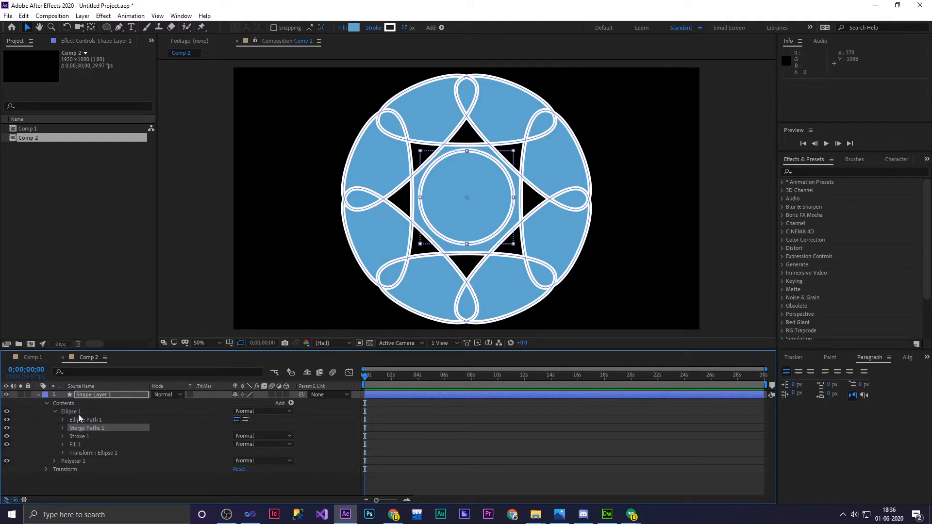
pyautogui.hotkey('ctrl', 'z')
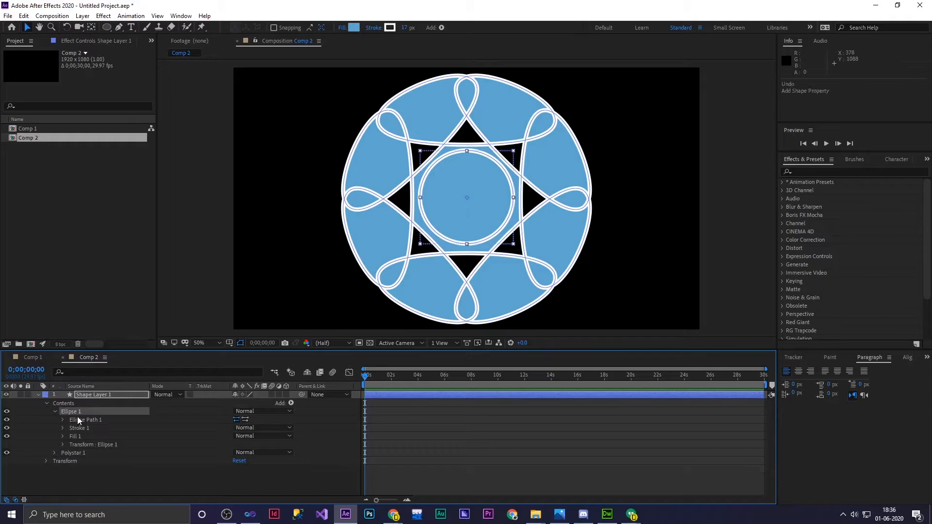
pyautogui.click(54, 412)
pyautogui.click(103, 467)
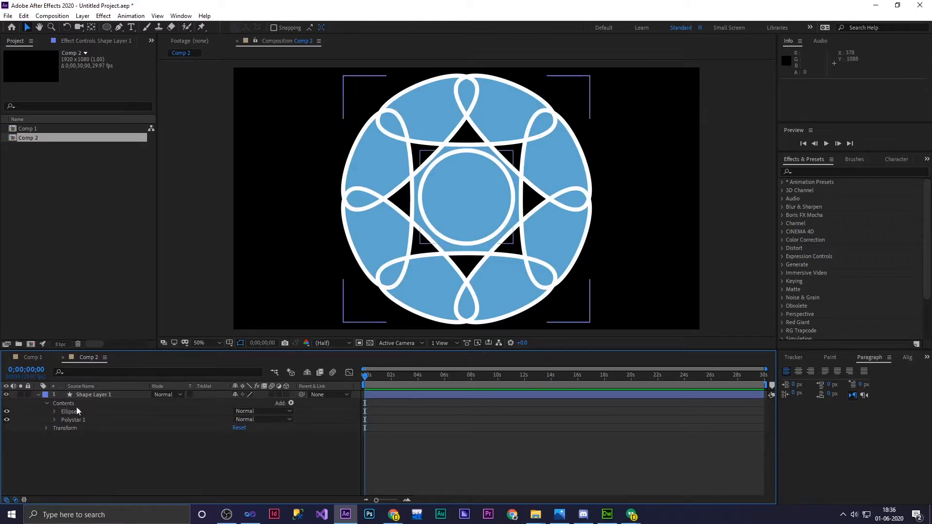
# Add Merge Paths to the whole Shape Layer 1 so it applies to both the ellipse and the polystar
pyautogui.click(82, 396)
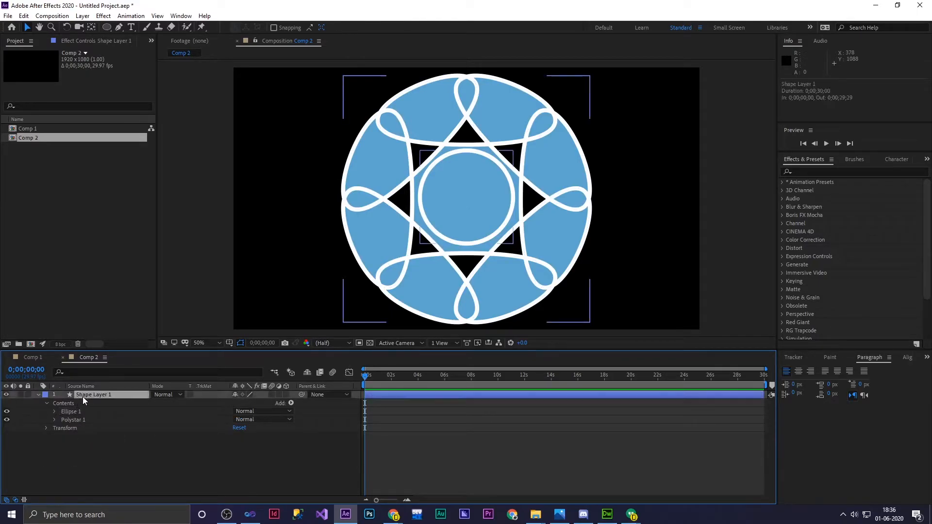
pyautogui.click(291, 403)
pyautogui.click(320, 296)
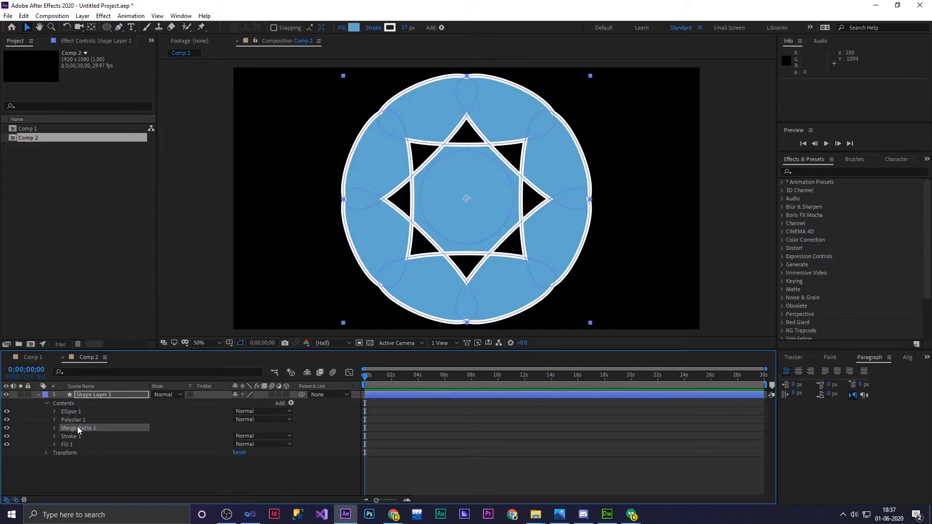
# Switch the Merge Paths 1 mode to Subtract, Intersect and finally Exclude Intersections to compare the results
pyautogui.click(73, 411)
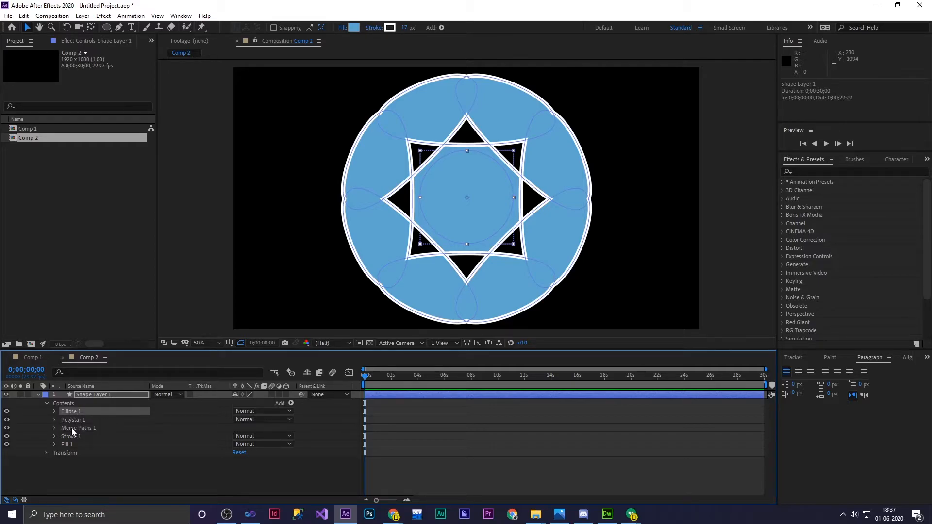
pyautogui.click(73, 428)
pyautogui.click(54, 428)
pyautogui.click(277, 436)
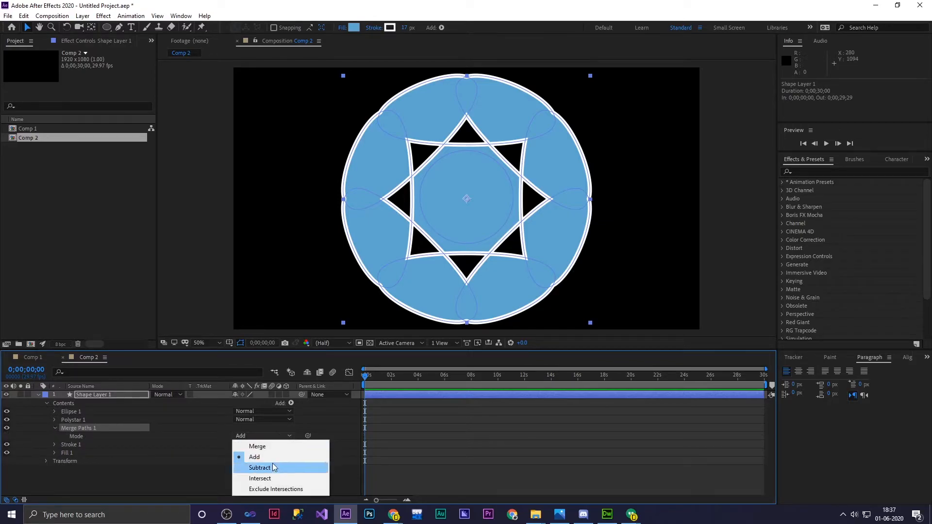
pyautogui.click(273, 467)
pyautogui.click(272, 436)
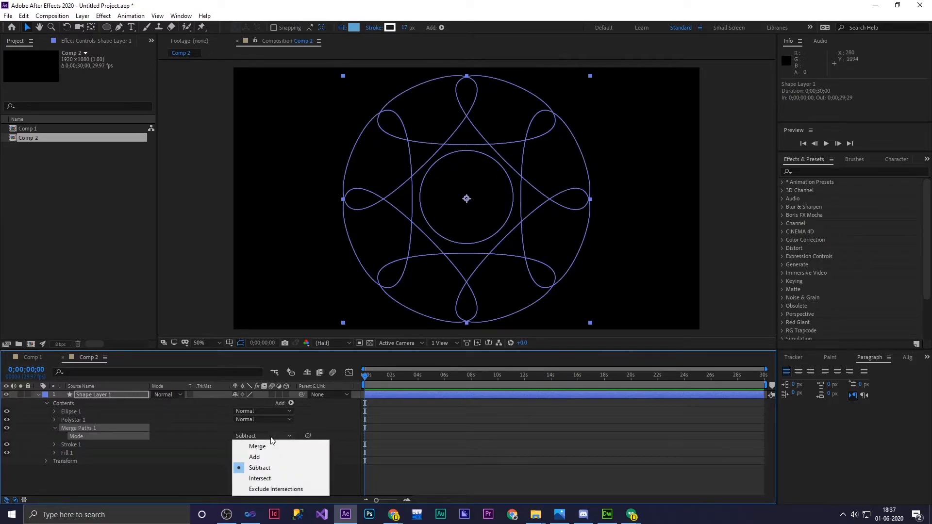
pyautogui.click(267, 478)
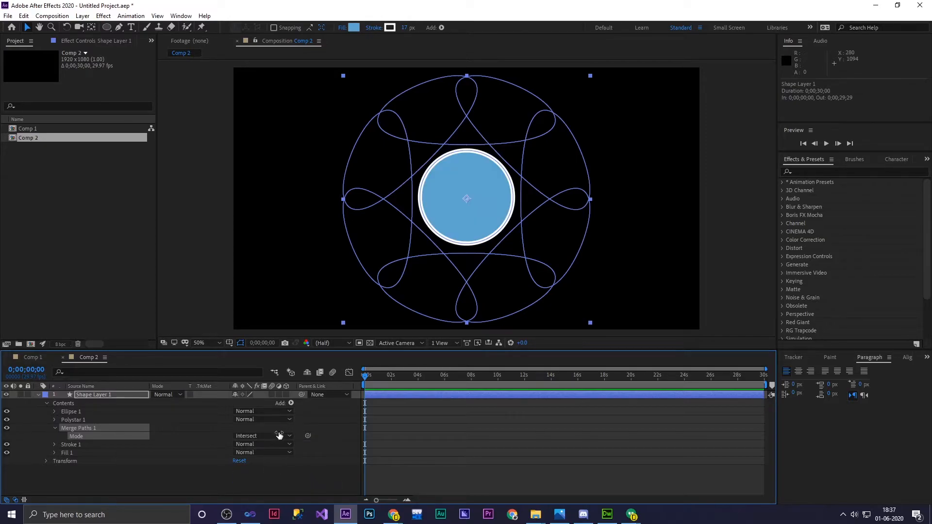
pyautogui.click(279, 432)
pyautogui.click(271, 488)
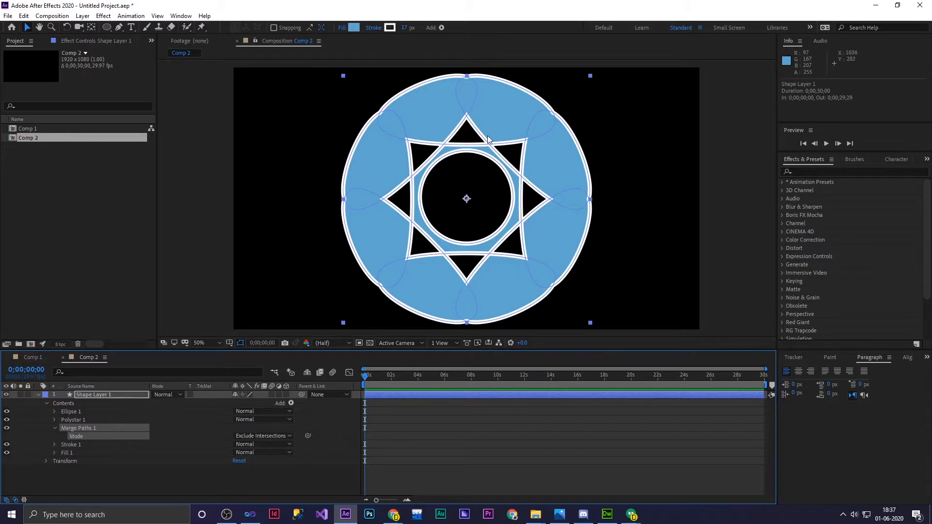
# Delete the merged shape layer and draw a triangle with the Polygon tool in the composition's upper-left area
pyautogui.click(548, 210)
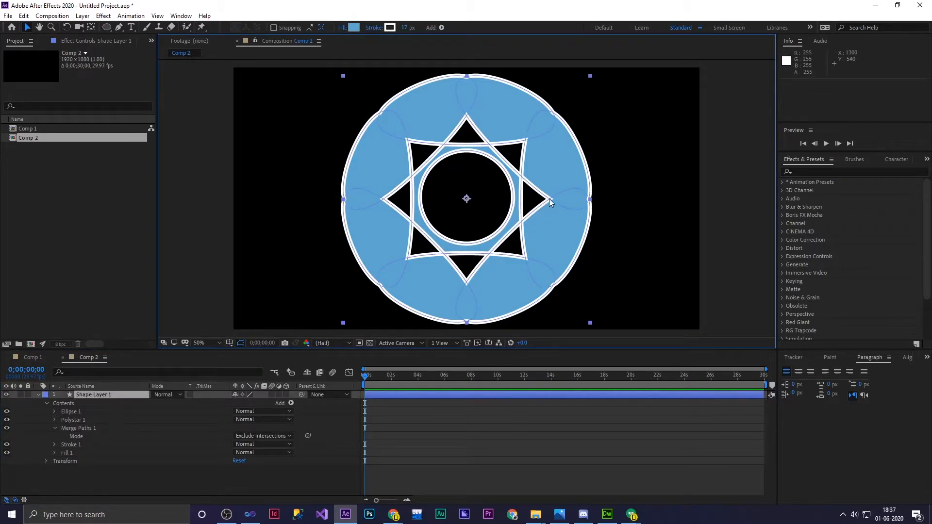
pyautogui.press('Delete')
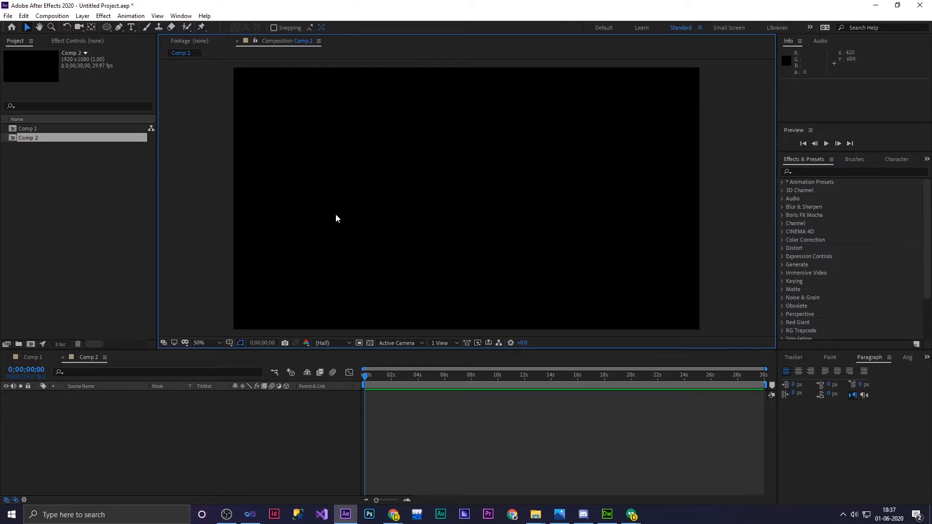
pyautogui.moveTo(107, 28); pyautogui.dragTo(142, 59)
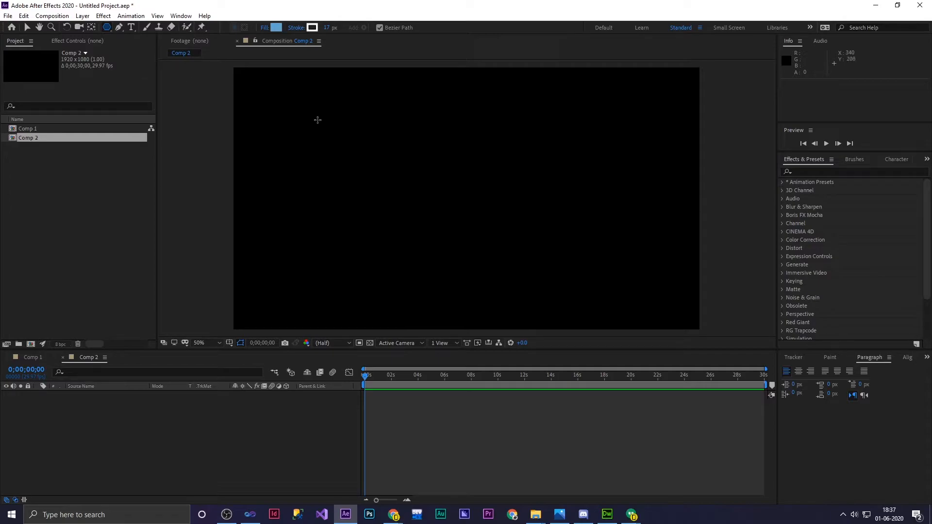
pyautogui.moveTo(303, 120); pyautogui.dragTo(362, 209)
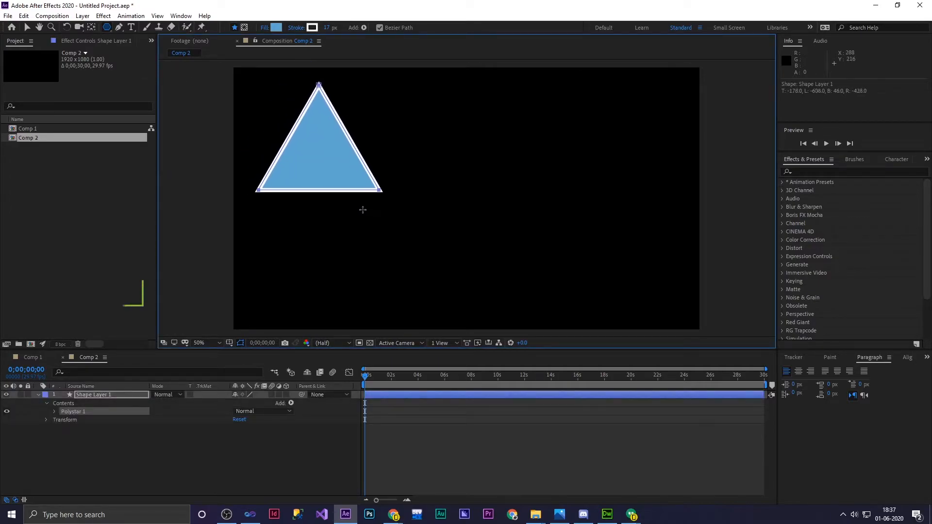
pyautogui.press('space')
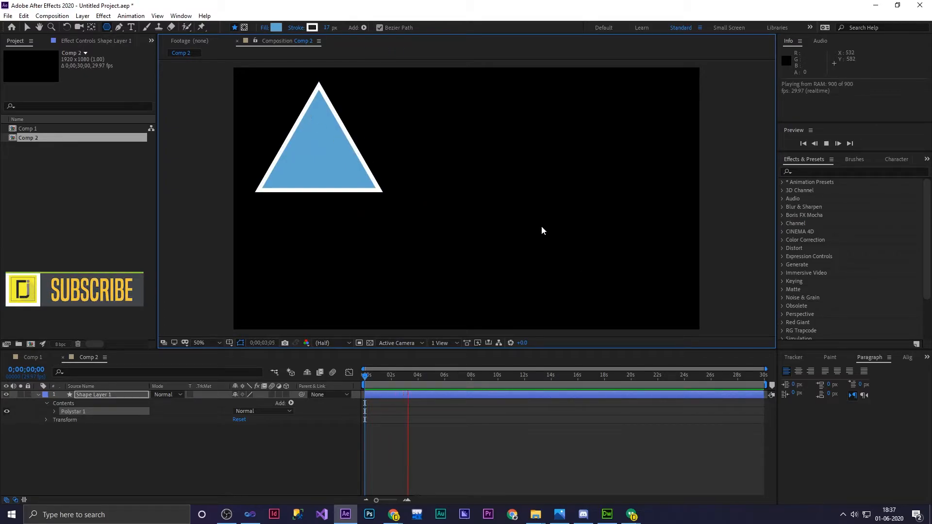
# Draw a many-pointed star with the Star tool on the same layer and move it toward the frame's lower right
pyautogui.moveTo(108, 27); pyautogui.dragTo(143, 68)
pyautogui.click(584, 223)
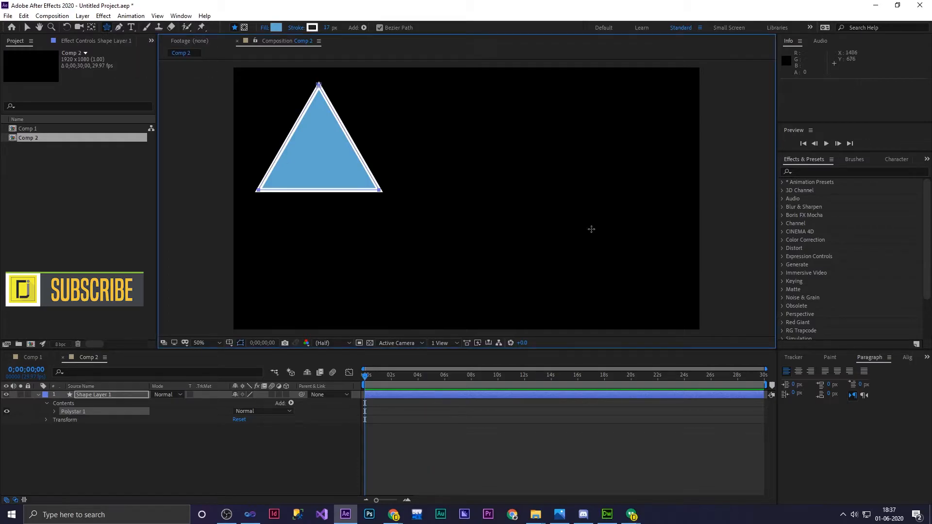
pyautogui.moveTo(566, 212); pyautogui.dragTo(609, 277)
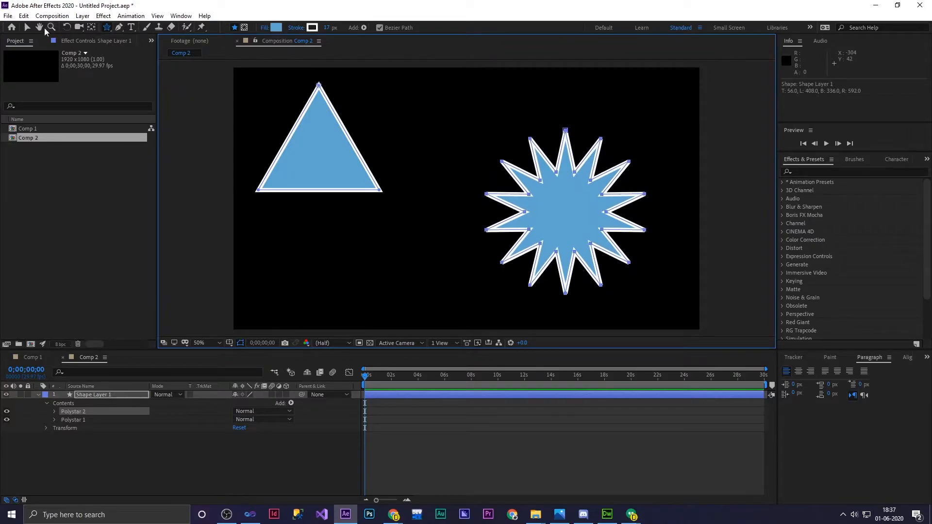
pyautogui.click(28, 27)
pyautogui.click(576, 208)
pyautogui.moveTo(575, 205); pyautogui.dragTo(597, 225)
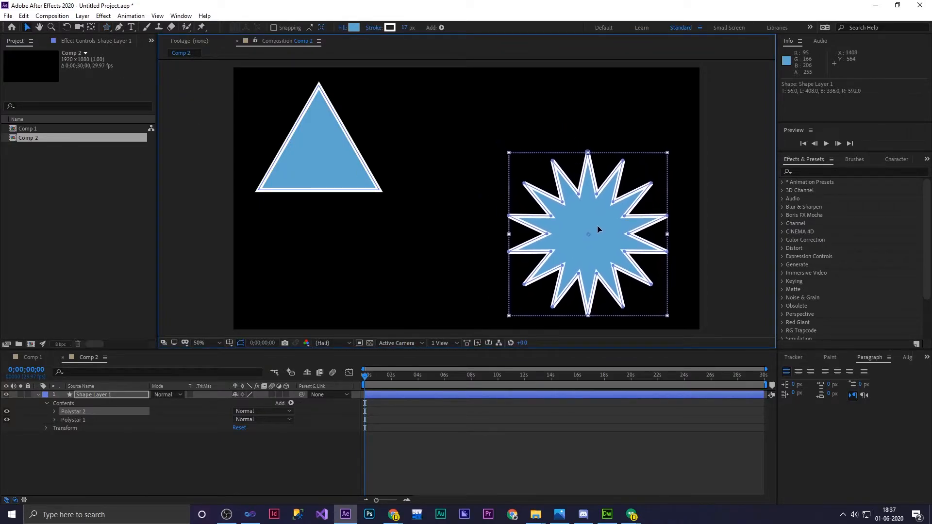
# Copy the triangle's Path property from Polystar 1 and reveal the star's Path property in Polystar 2
pyautogui.click(306, 140)
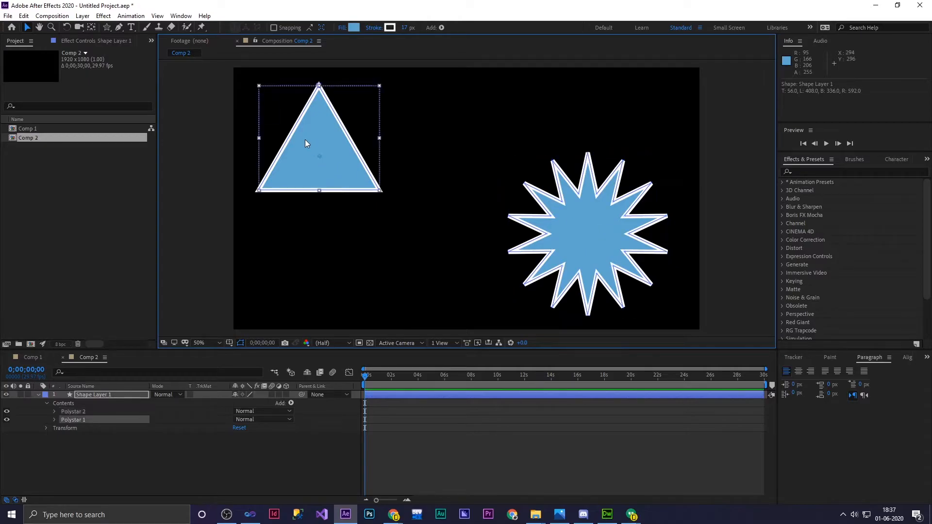
pyautogui.click(54, 420)
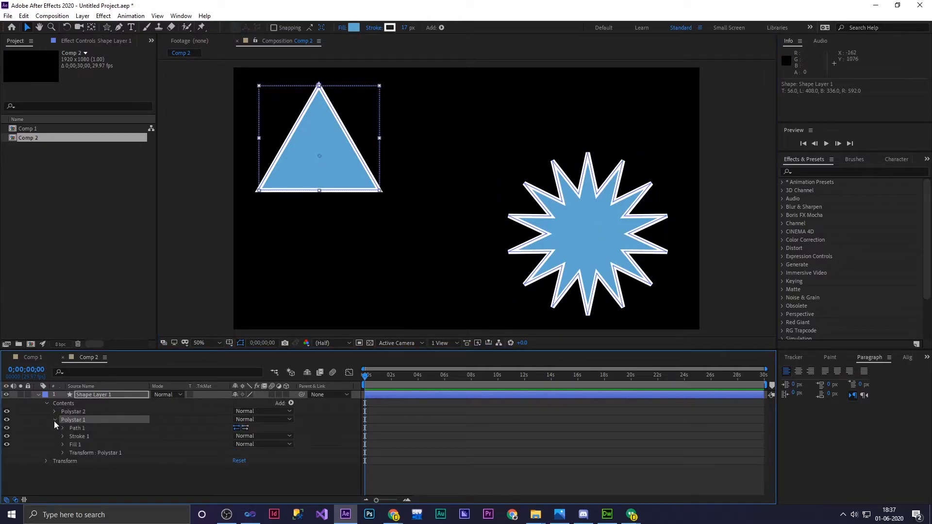
pyautogui.click(71, 429)
pyautogui.click(62, 428)
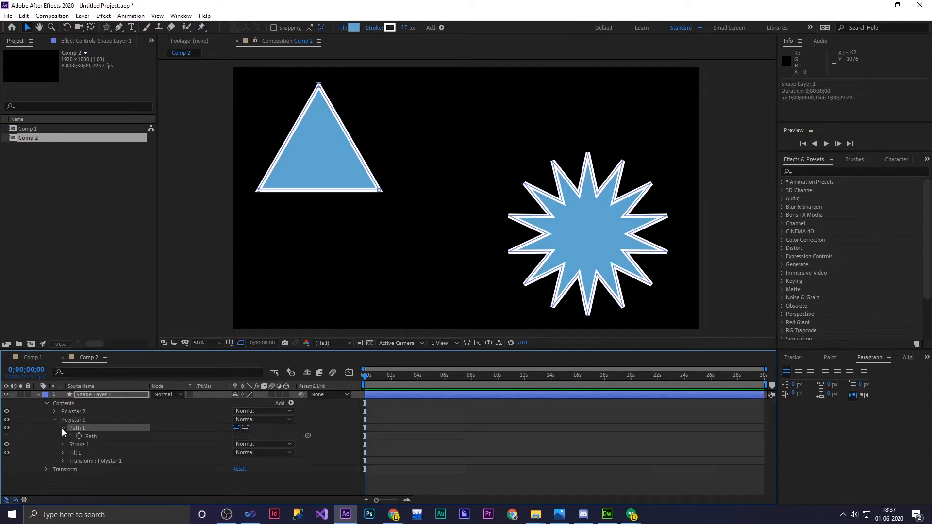
pyautogui.click(89, 436)
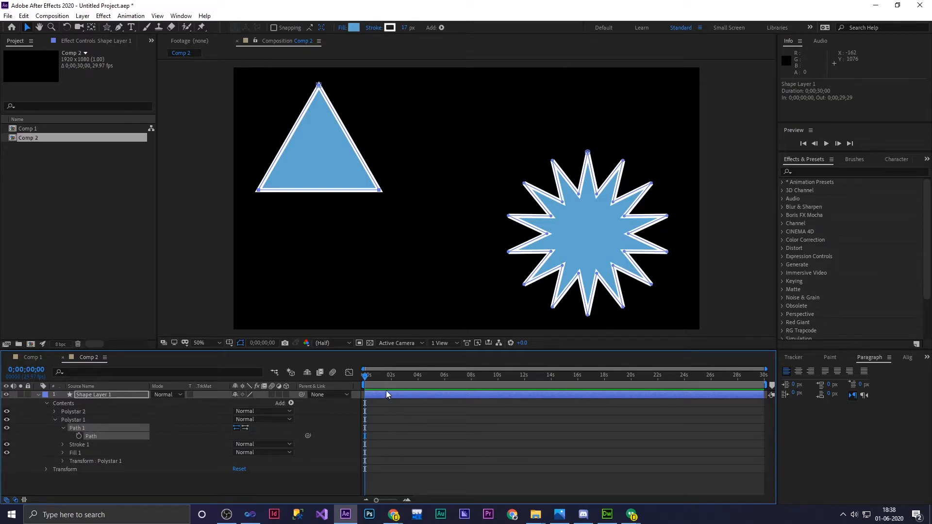
pyautogui.click(54, 411)
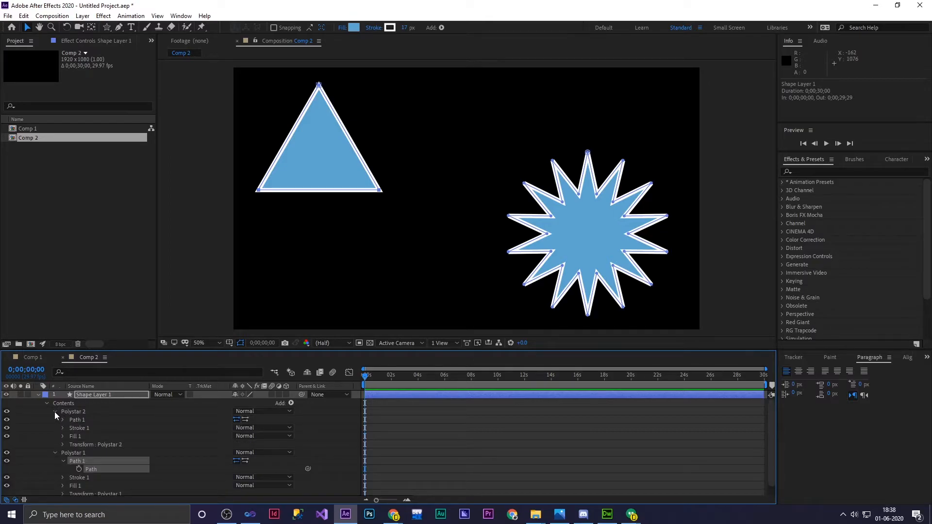
pyautogui.click(69, 410)
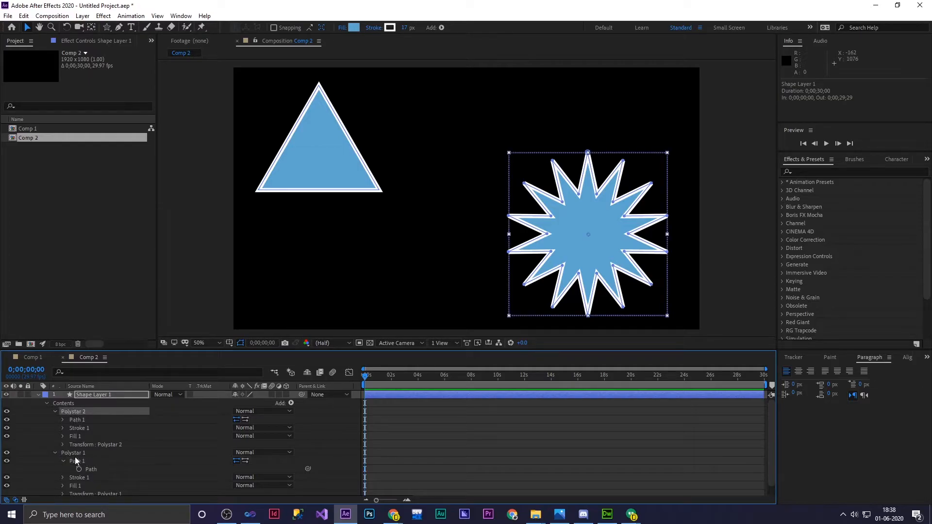
pyautogui.click(64, 419)
# Keyframe the star's Path at 0;00;01;26 and paste the triangle's path as a second keyframe at 0;00;03;14
pyautogui.moveTo(369, 376); pyautogui.dragTo(391, 378)
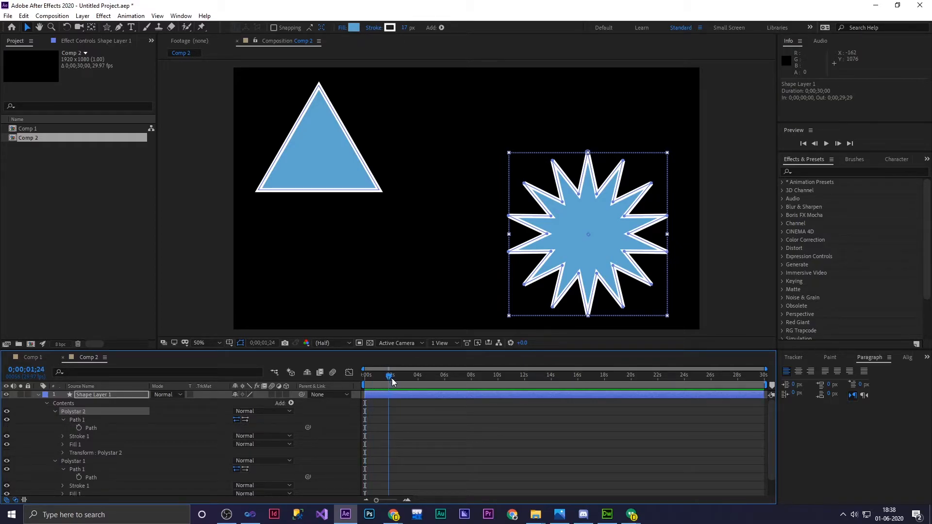
pyautogui.click(79, 427)
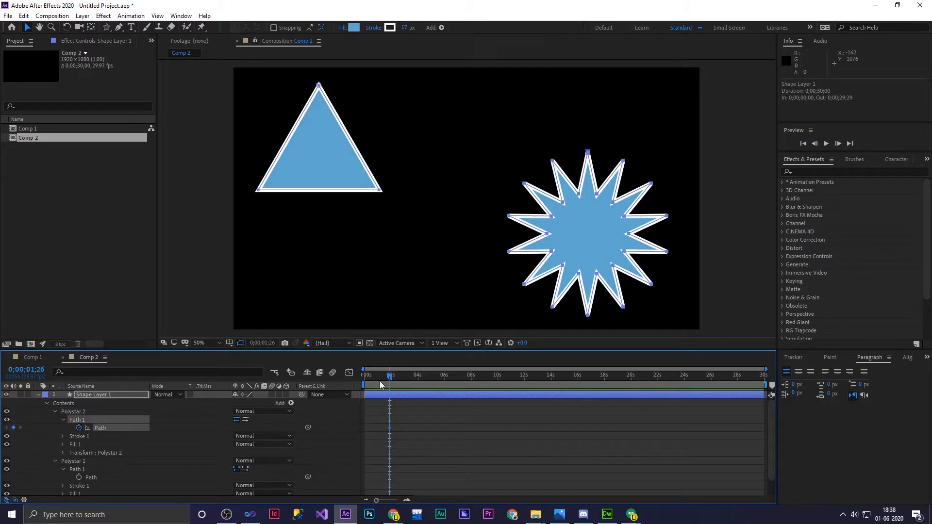
pyautogui.moveTo(394, 377)
pyautogui.mouseDown()
pyautogui.moveTo(414, 383)
pyautogui.moveTo(389, 383)
pyautogui.mouseUp()
pyautogui.hotkey('ctrl', 'v')
# Preview the star-to-triangle morph from the start of the timeline
pyautogui.press('space')
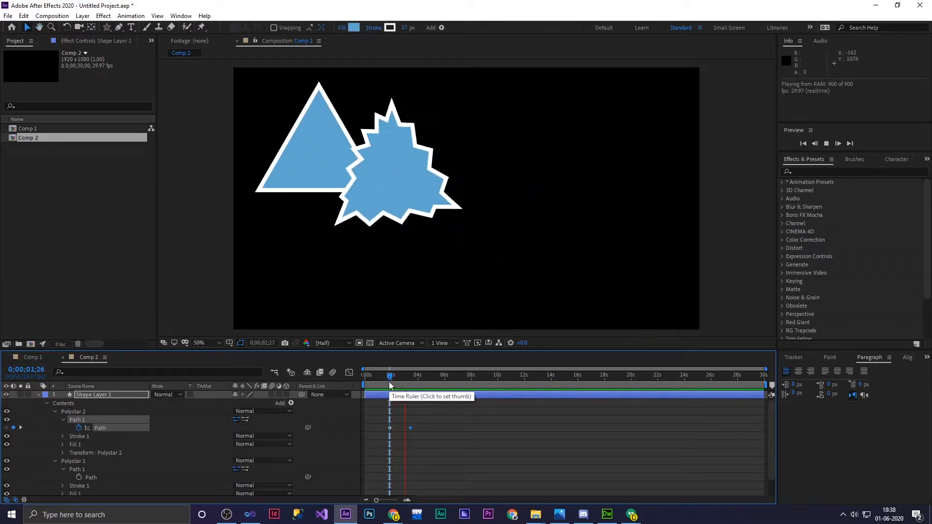
pyautogui.moveTo(389, 382); pyautogui.dragTo(354, 385)
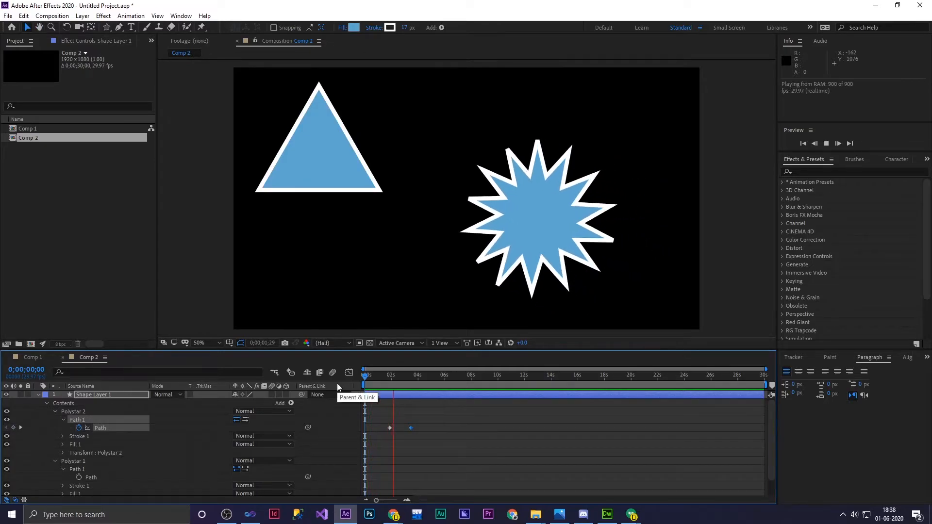
pyautogui.press('space')
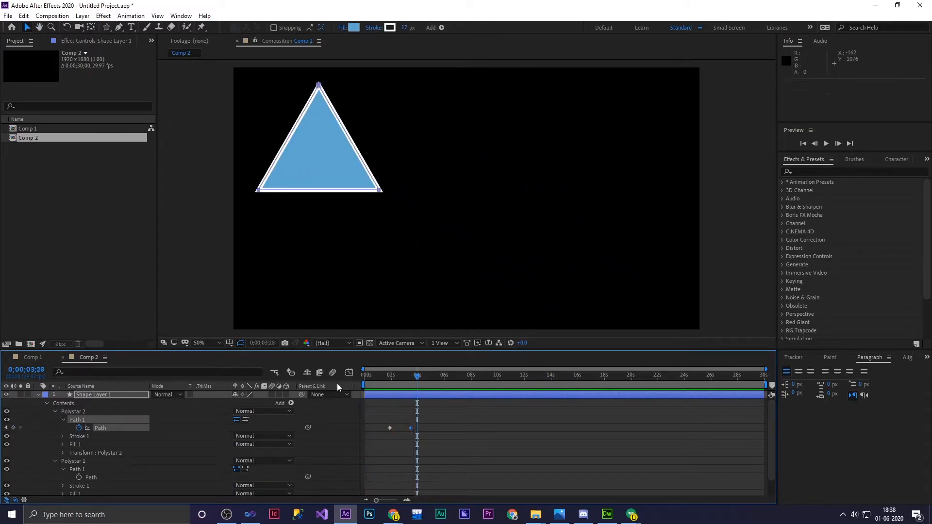
# Undo the pasted triangle path and the star's path keyframing
pyautogui.moveTo(410, 378); pyautogui.dragTo(371, 372)
pyautogui.hotkey('ctrl', 'z')
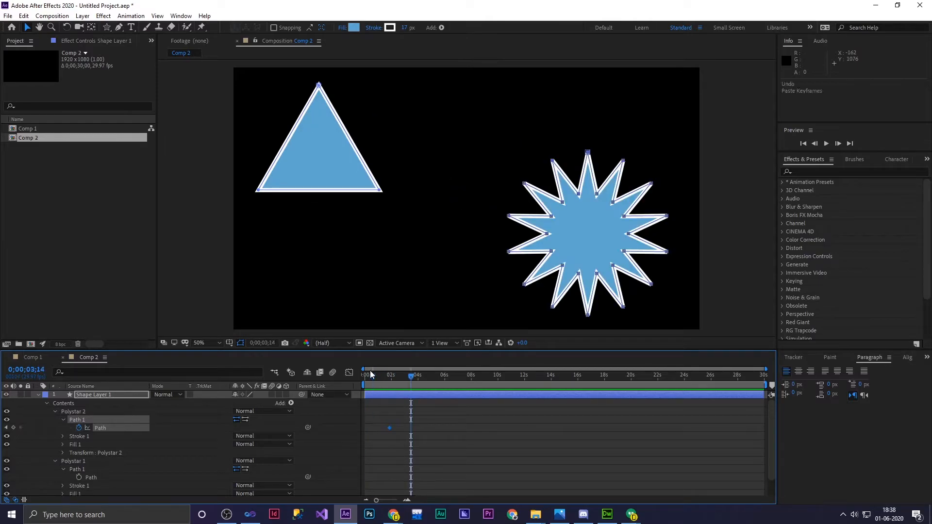
pyautogui.hotkey('ctrl', 'z')
pyautogui.hotkey('ctrl', 'z')
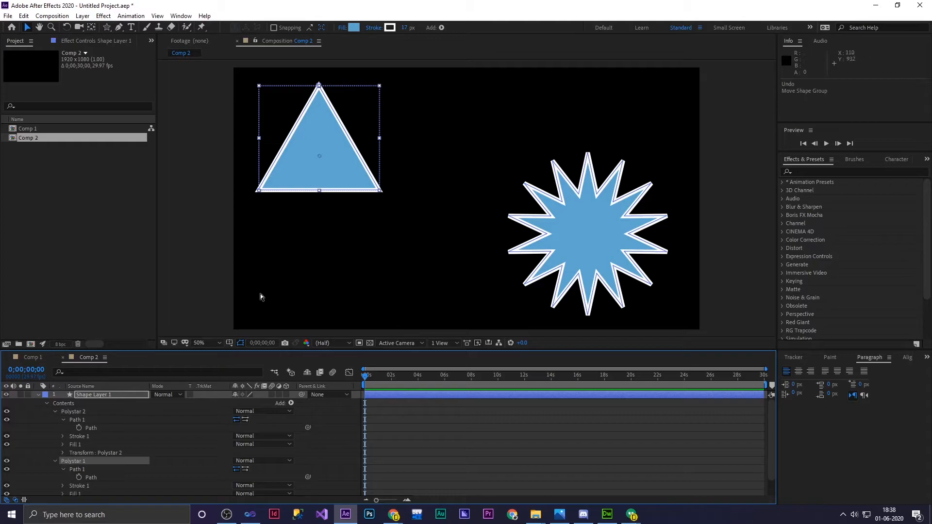
# Copy the star's Path property from Polystar 2
pyautogui.click(87, 428)
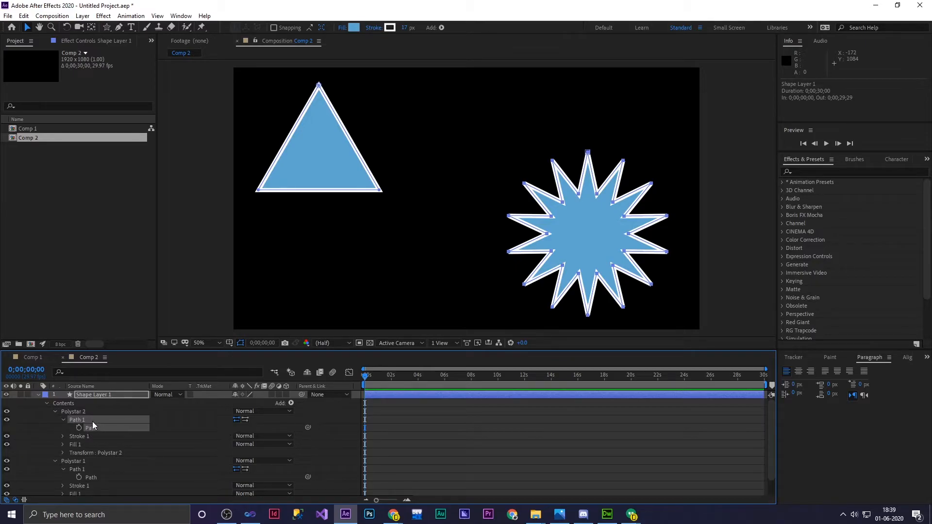
pyautogui.scroll(-2, 109, 419)
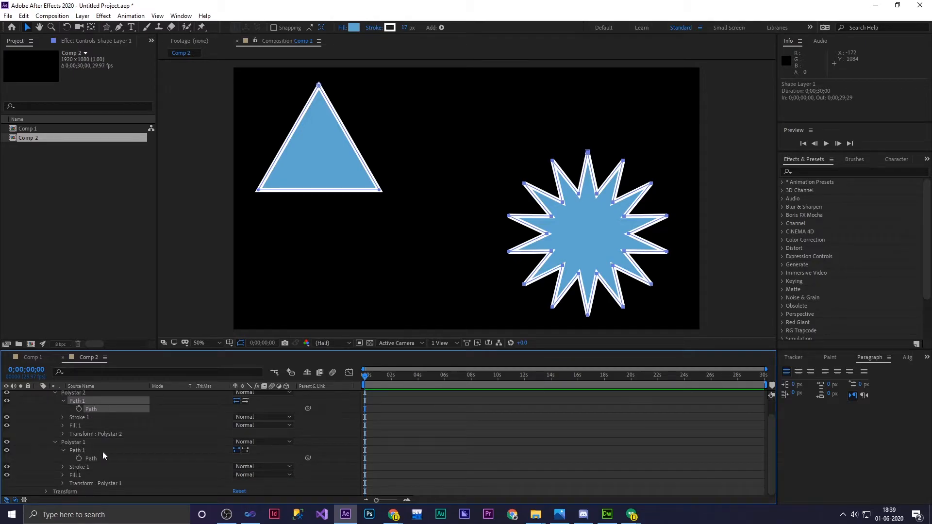
pyautogui.scroll(2, 82, 444)
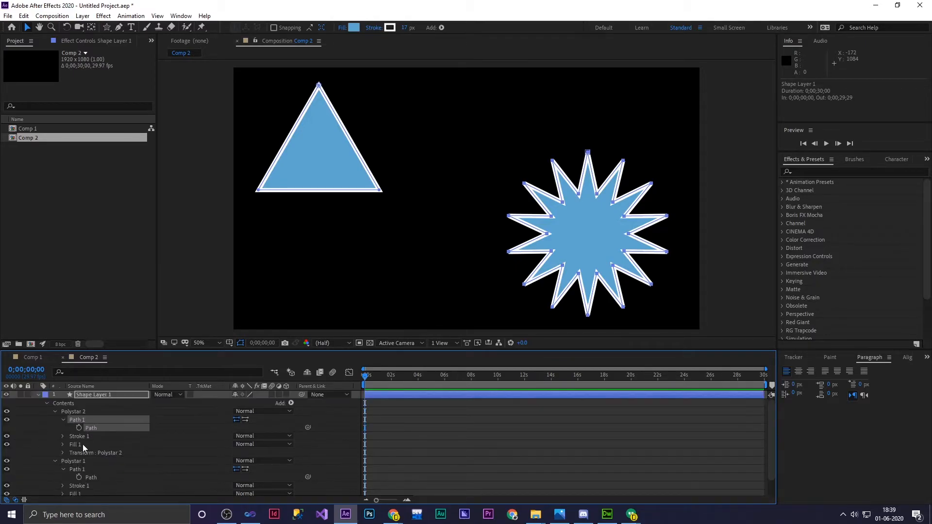
pyautogui.click(6, 420)
pyautogui.click(5, 420)
# Keyframe the triangle's Path at 0;00;02;00 and paste the star's path as a second keyframe at 0;00;03;13
pyautogui.click(87, 471)
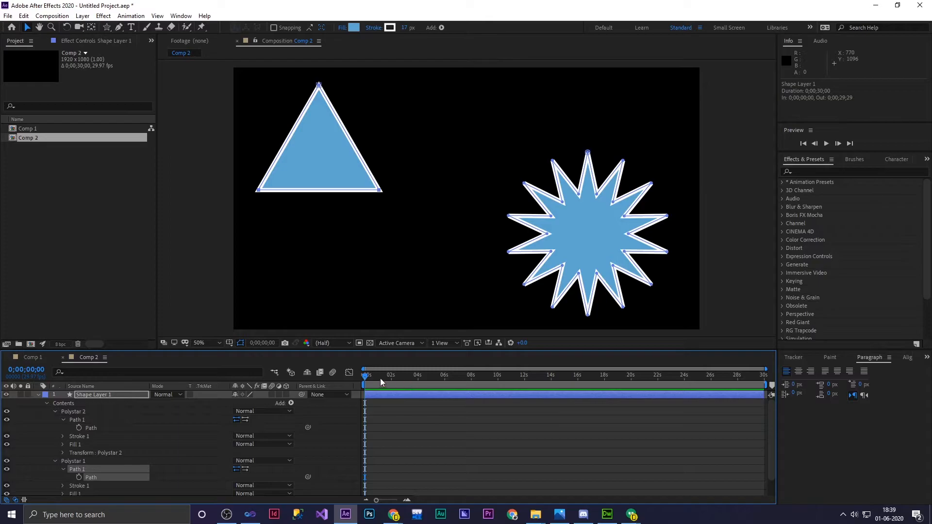
pyautogui.moveTo(370, 377); pyautogui.dragTo(392, 383)
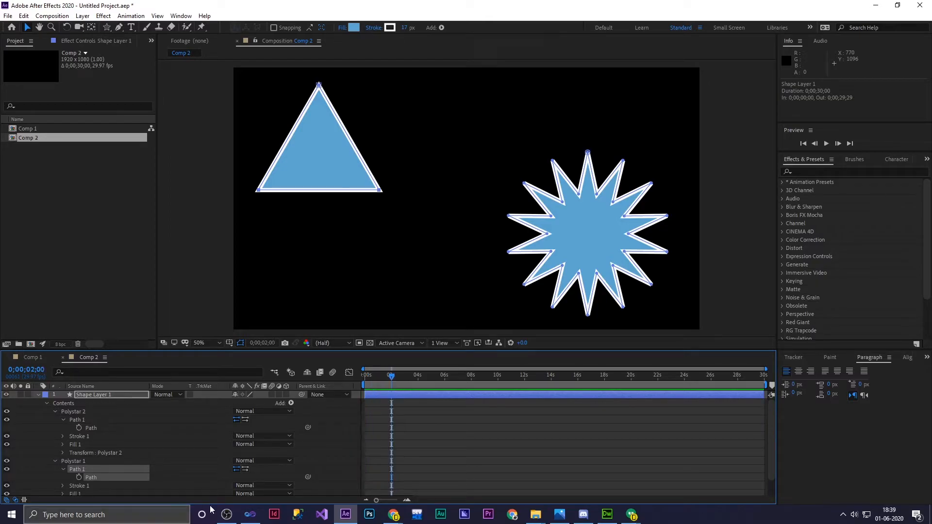
pyautogui.click(78, 478)
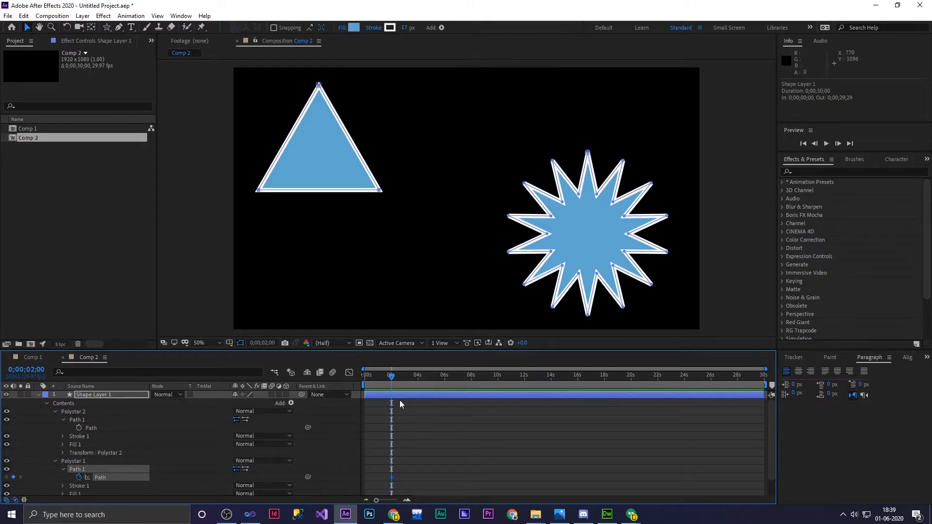
pyautogui.moveTo(395, 377); pyautogui.dragTo(410, 380)
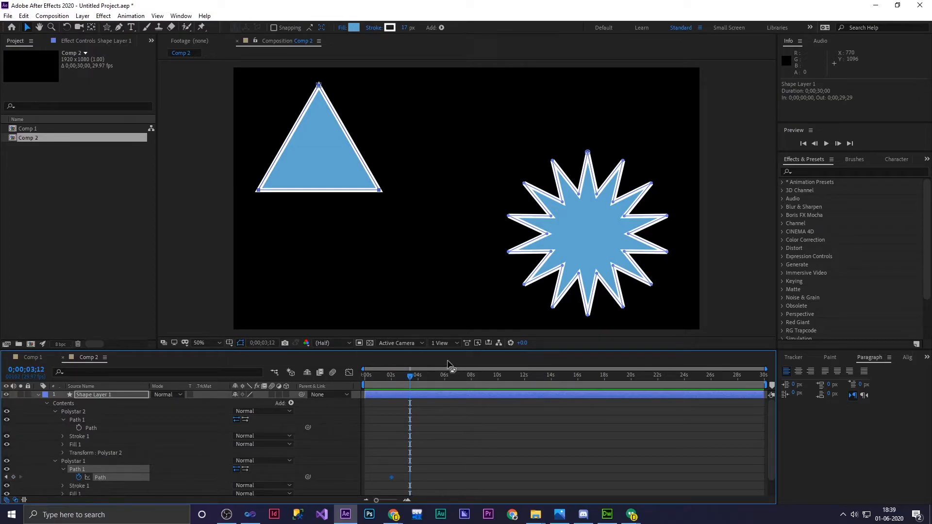
pyautogui.moveTo(409, 380)
pyautogui.mouseDown()
pyautogui.moveTo(393, 379)
pyautogui.moveTo(409, 380)
pyautogui.mouseUp()
pyautogui.hotkey('ctrl', 'v')
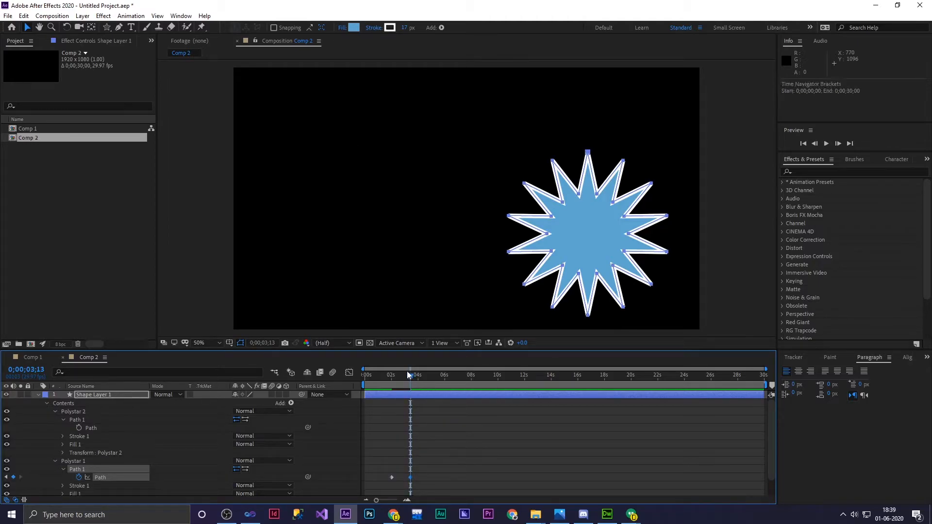
pyautogui.moveTo(396, 375)
pyautogui.mouseDown()
pyautogui.moveTo(407, 377)
pyautogui.moveTo(366, 383)
pyautogui.moveTo(414, 387)
pyautogui.moveTo(393, 389)
pyautogui.moveTo(383, 380)
pyautogui.mouseUp()
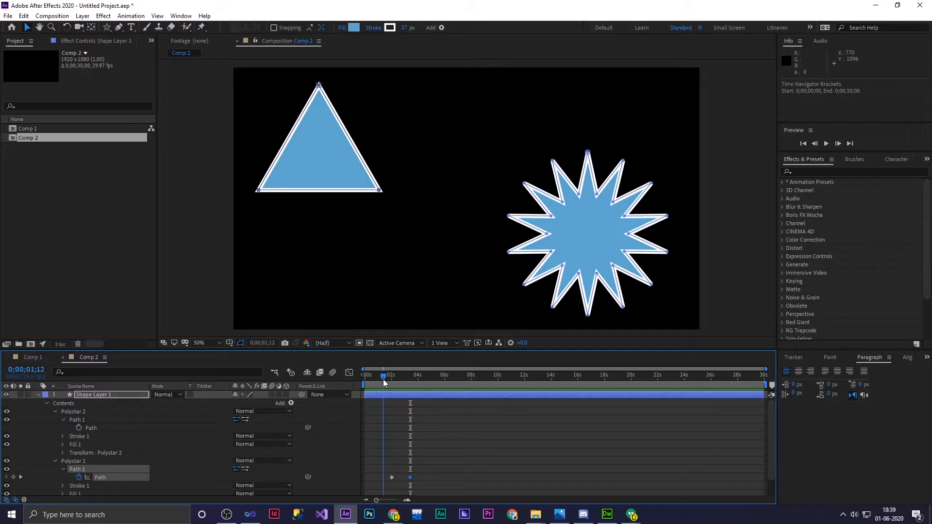
pyautogui.moveTo(383, 380)
pyautogui.mouseDown()
pyautogui.moveTo(367, 376)
pyautogui.moveTo(412, 388)
pyautogui.moveTo(367, 375)
pyautogui.mouseUp()
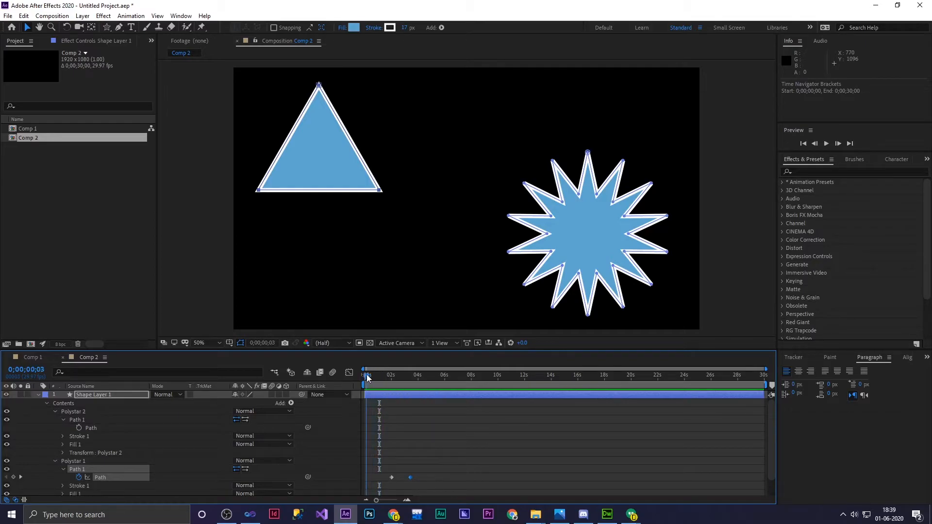
# Change the triangle's fill to purple (R 126, G 19, B 201)
pyautogui.click(322, 149)
pyautogui.click(351, 27)
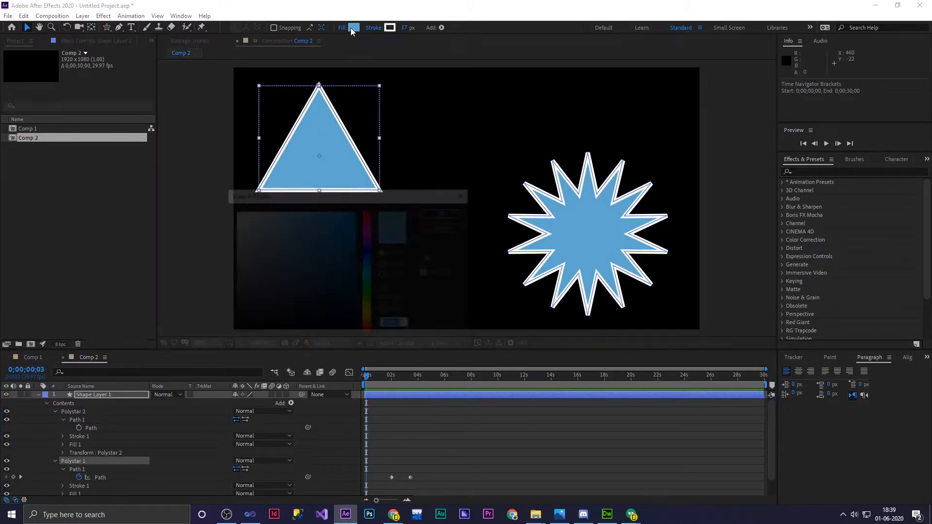
pyautogui.moveTo(341, 227); pyautogui.dragTo(366, 242)
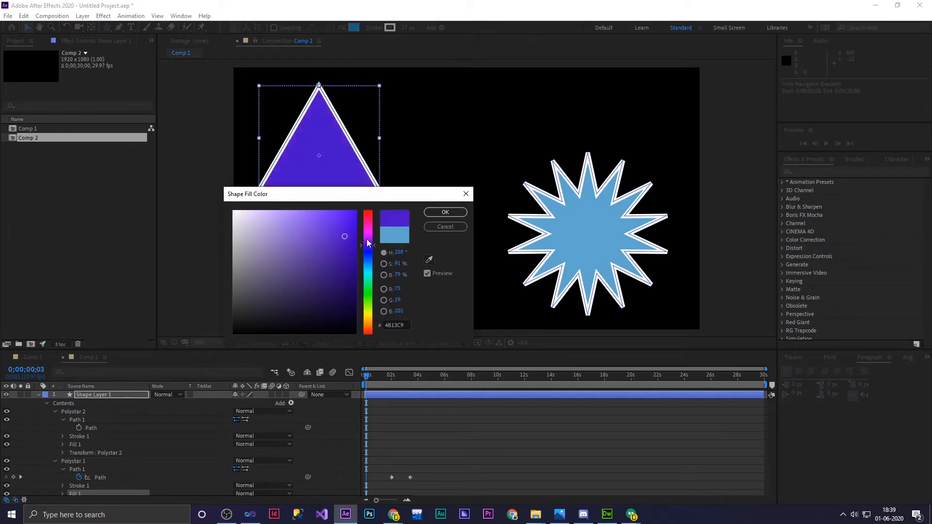
pyautogui.click(445, 212)
pyautogui.moveTo(361, 377)
pyautogui.mouseDown()
pyautogui.moveTo(417, 383)
pyautogui.moveTo(354, 386)
pyautogui.mouseUp()
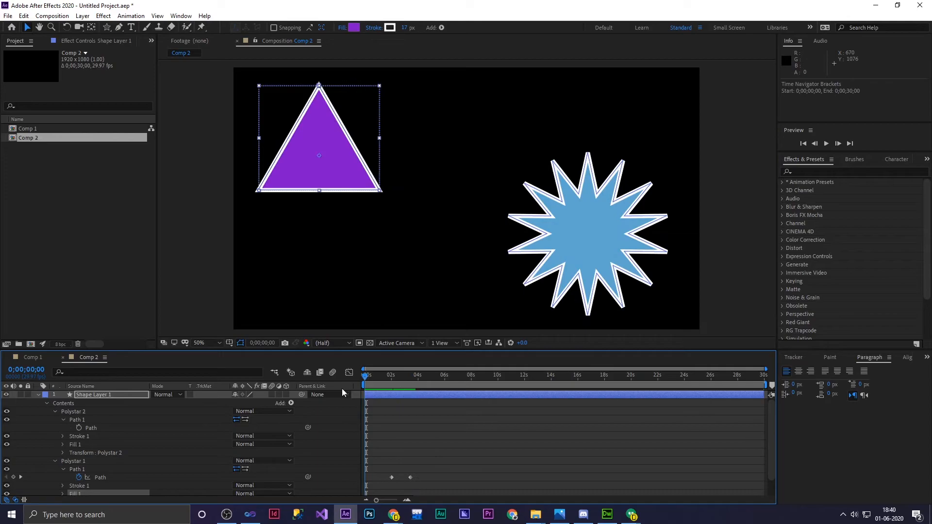
# Collapse both polystar groups and move Polystar 1 above Polystar 2 in the shape layer's contents
pyautogui.click(46, 404)
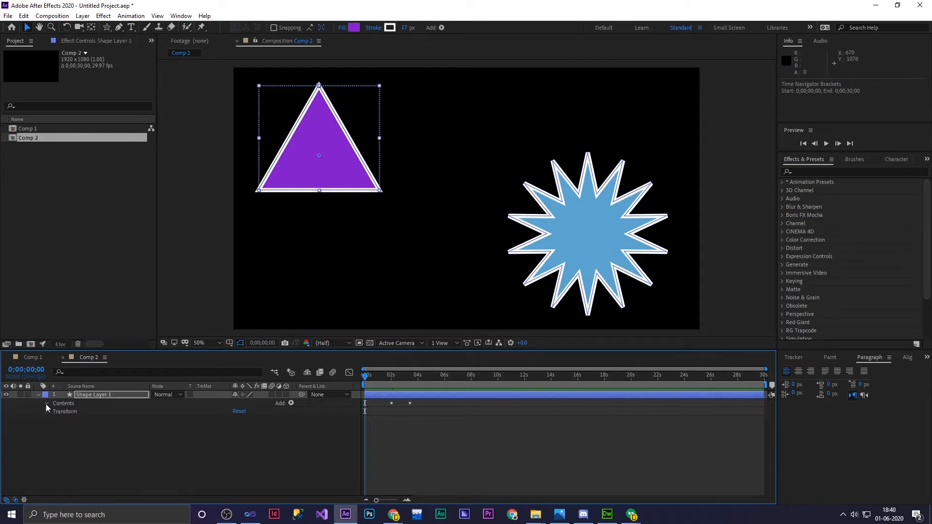
pyautogui.click(46, 403)
pyautogui.click(54, 404)
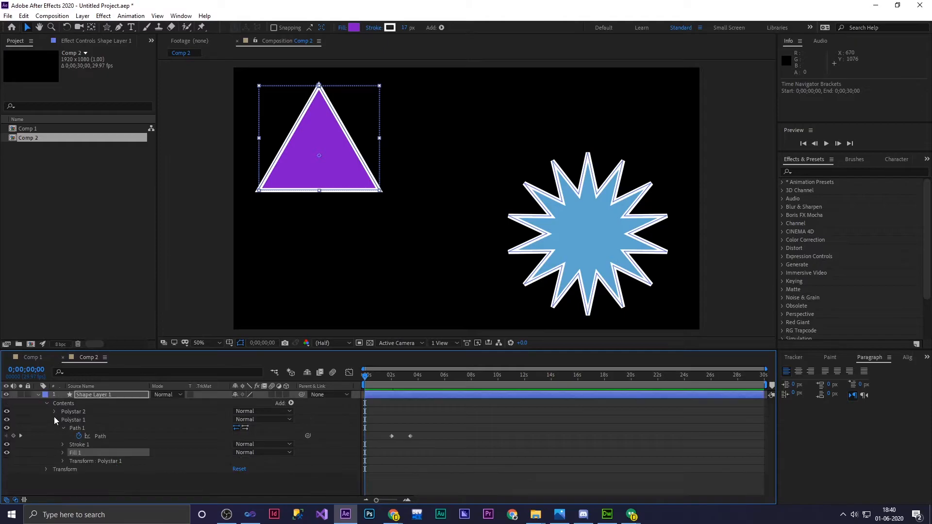
pyautogui.click(55, 420)
pyautogui.moveTo(71, 420); pyautogui.dragTo(71, 409)
pyautogui.moveTo(368, 383)
pyautogui.mouseDown()
pyautogui.moveTo(414, 383)
pyautogui.moveTo(354, 386)
pyautogui.mouseUp()
# Hide Polystar 2 to preview the triangle-to-star morph on its own, and undo the hiding
pyautogui.click(6, 420)
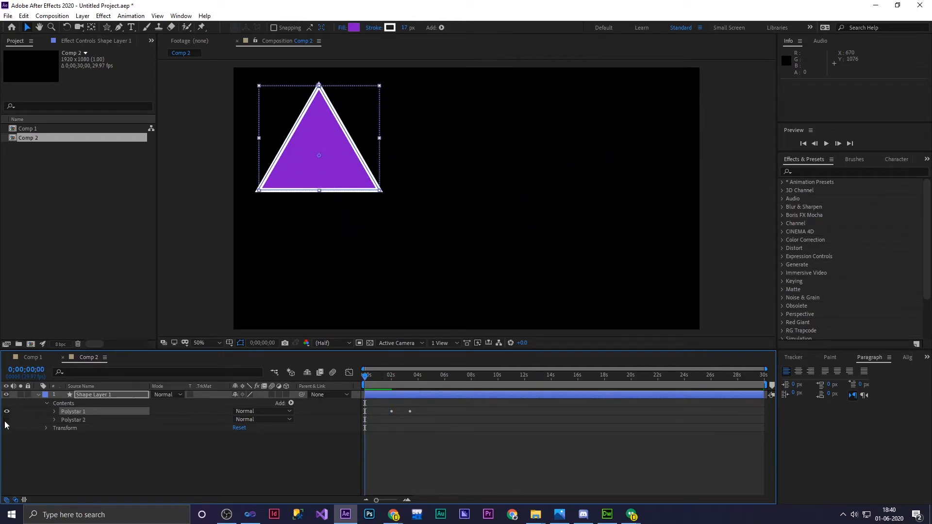
pyautogui.moveTo(367, 380); pyautogui.dragTo(402, 397)
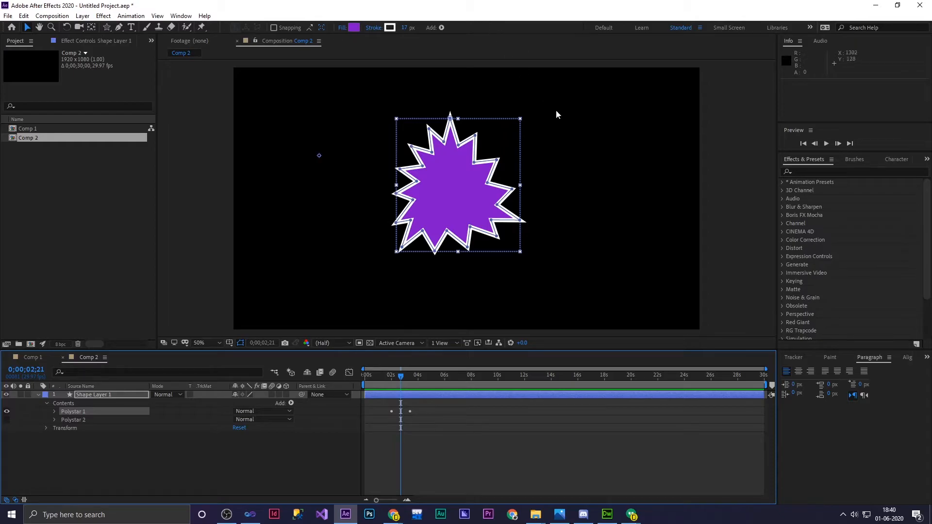
pyautogui.moveTo(389, 376); pyautogui.dragTo(409, 380)
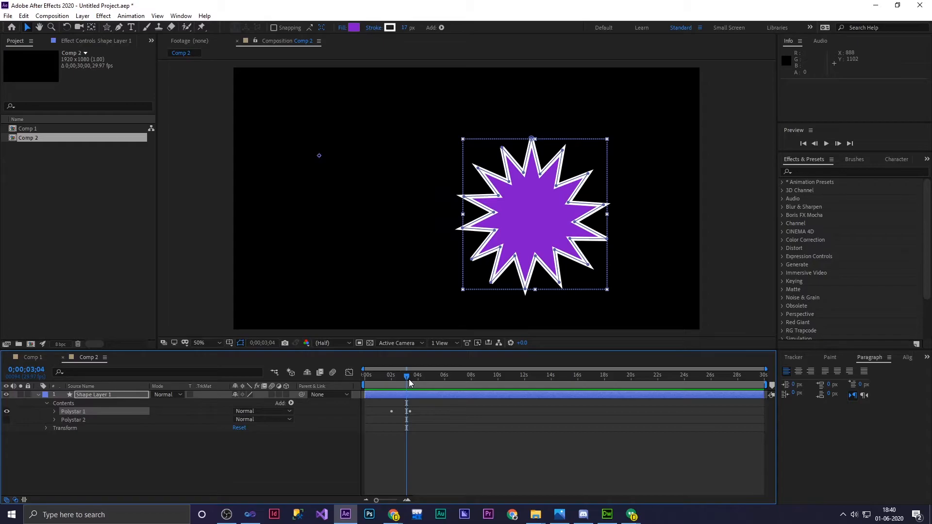
pyautogui.hotkey('ctrl', 'z')
pyautogui.press('Home')
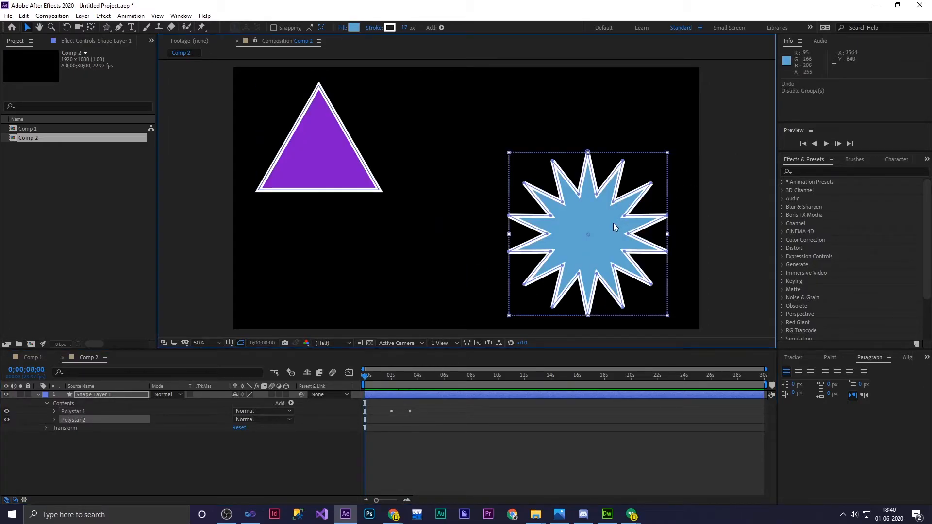
# Select the star's path and examine the first vertex at its uppermost point up close
pyautogui.click(592, 162)
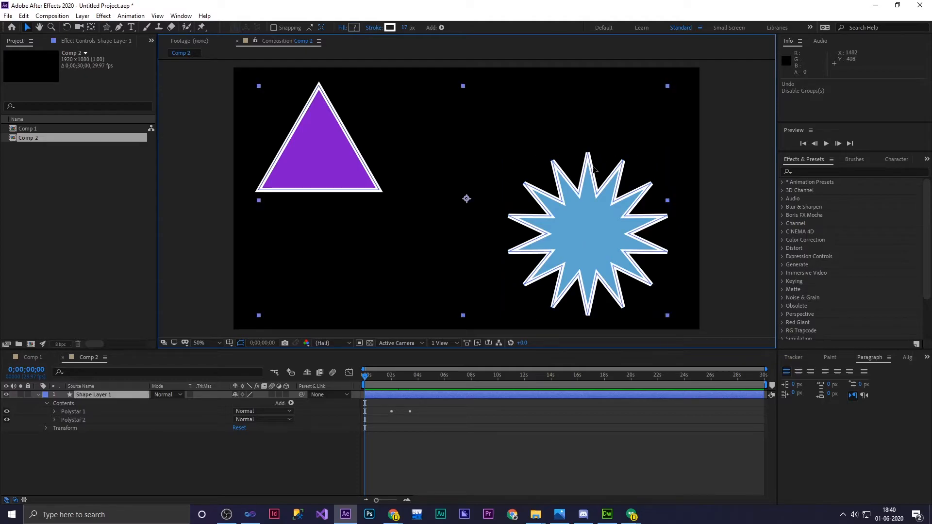
pyautogui.click(738, 202)
pyautogui.click(604, 238)
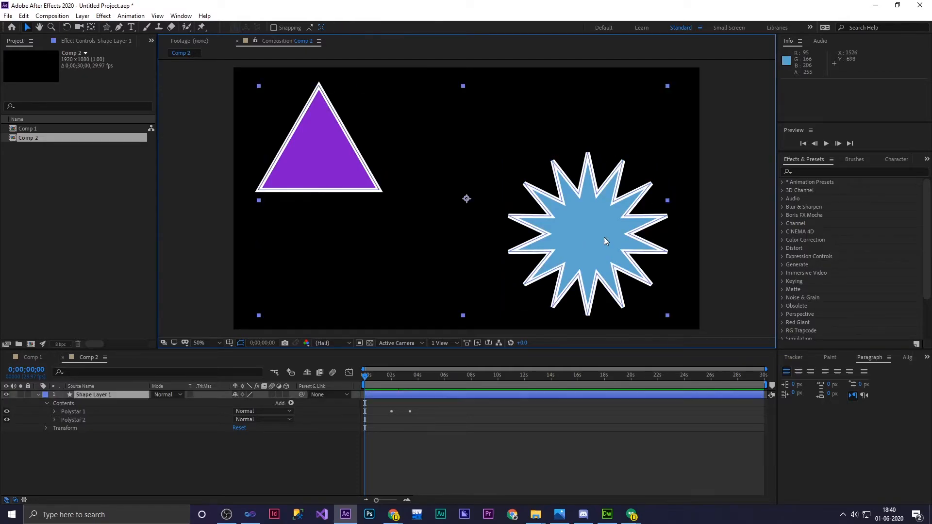
pyautogui.press('.')
pyautogui.press('.')
pyautogui.scroll(-6, 533, 257)
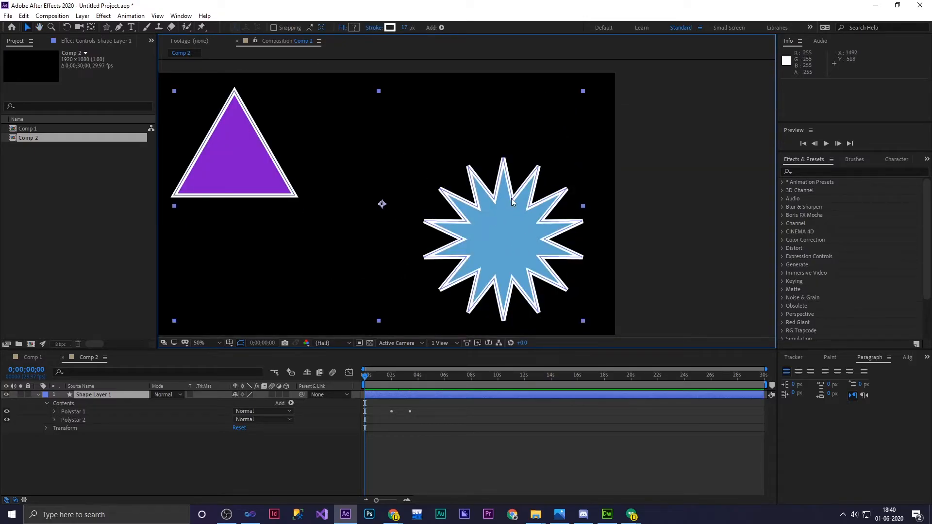
pyautogui.click(684, 206)
pyautogui.click(70, 411)
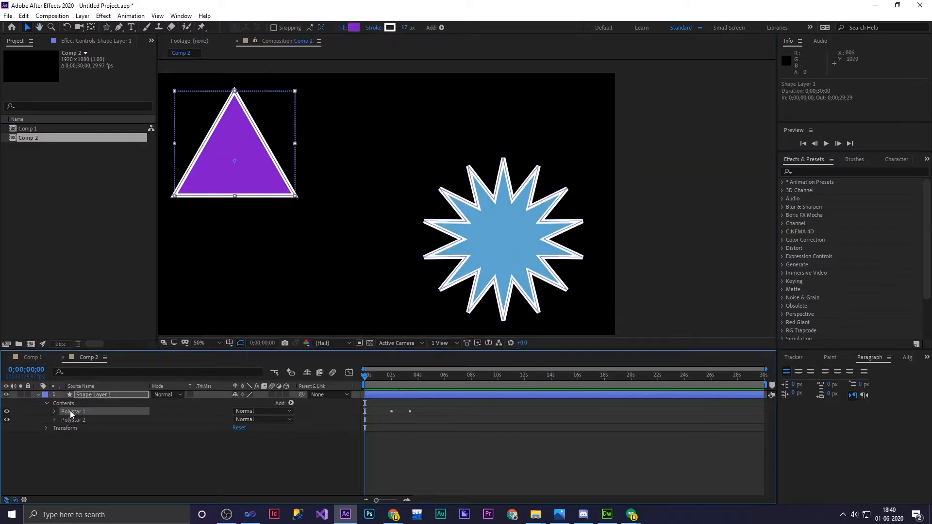
pyautogui.click(77, 421)
pyautogui.doubleClick(539, 221)
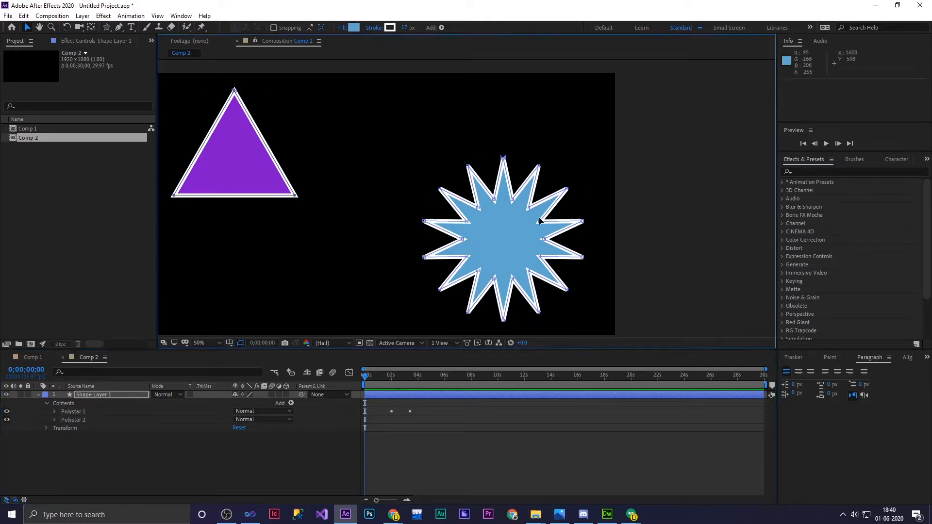
pyautogui.scroll(2, 529, 206)
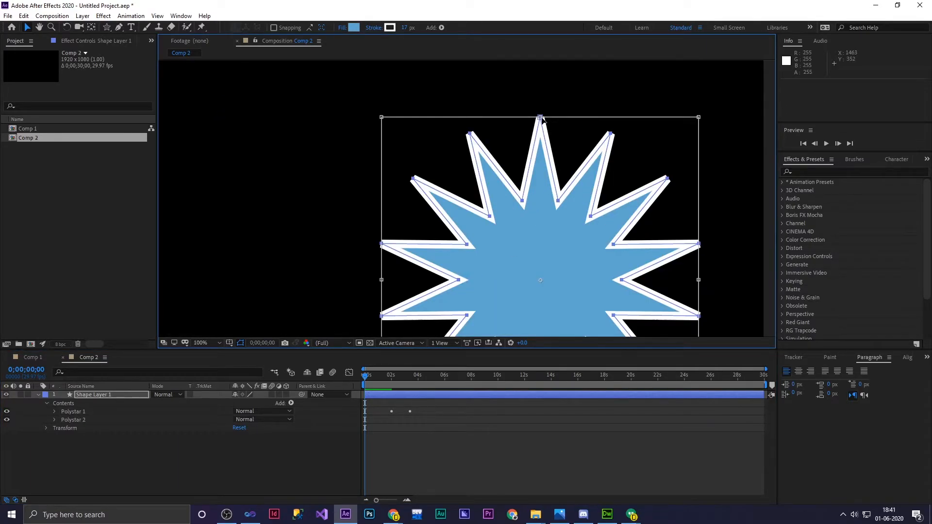
pyautogui.scroll(2, 541, 151)
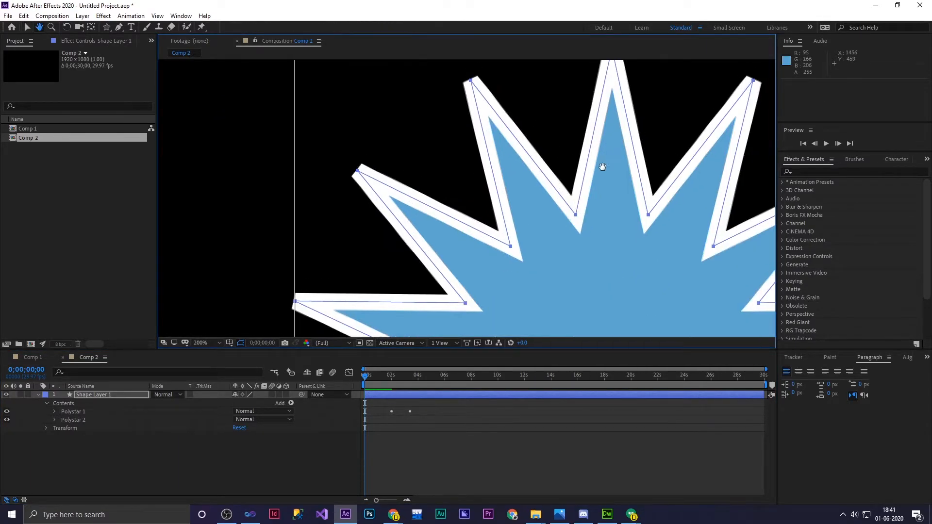
pyautogui.scroll(2, 555, 152)
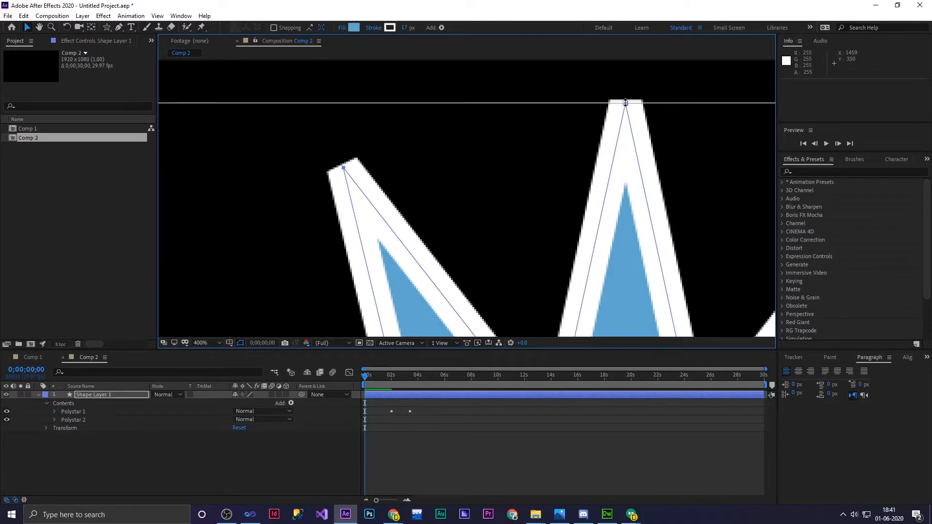
# Select the triangle and examine the first vertex at its apex up close
pyautogui.scroll(-10, 546, 161)
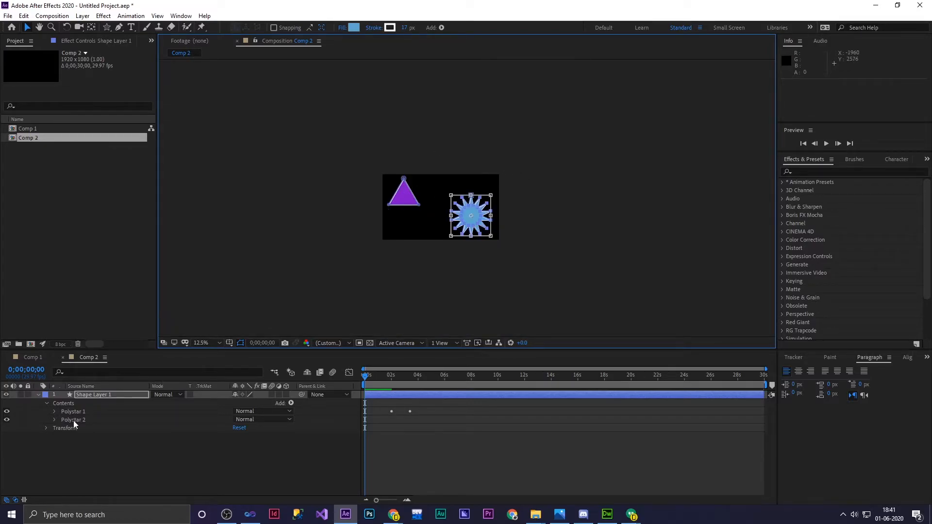
pyautogui.click(431, 241)
pyautogui.click(407, 196)
pyautogui.scroll(4, 435, 184)
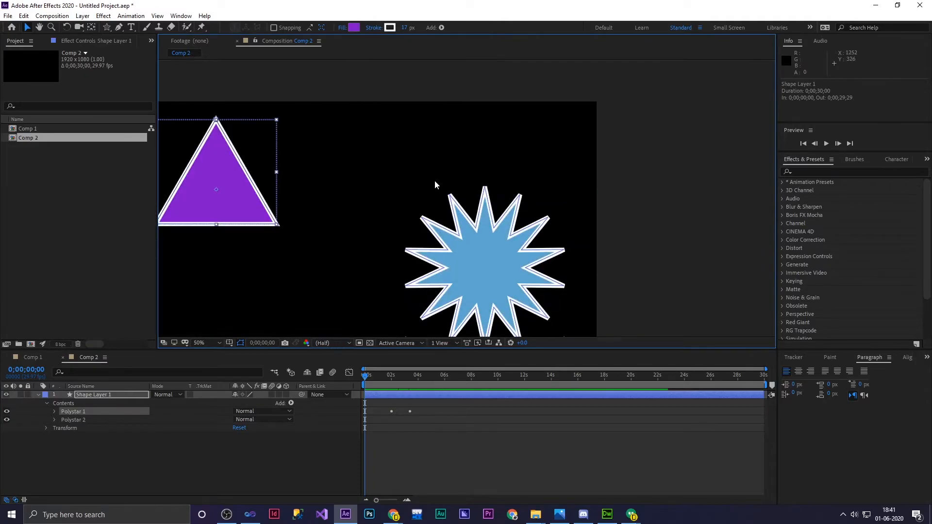
pyautogui.moveTo(398, 159); pyautogui.dragTo(502, 191)
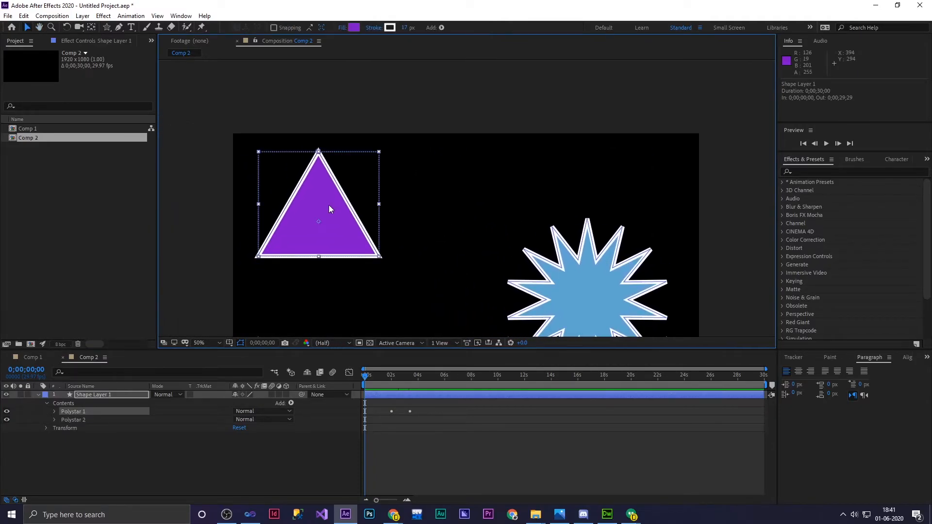
pyautogui.scroll(2, 329, 205)
pyautogui.moveTo(347, 196); pyautogui.dragTo(670, 274)
pyautogui.moveTo(419, 147); pyautogui.dragTo(669, 97)
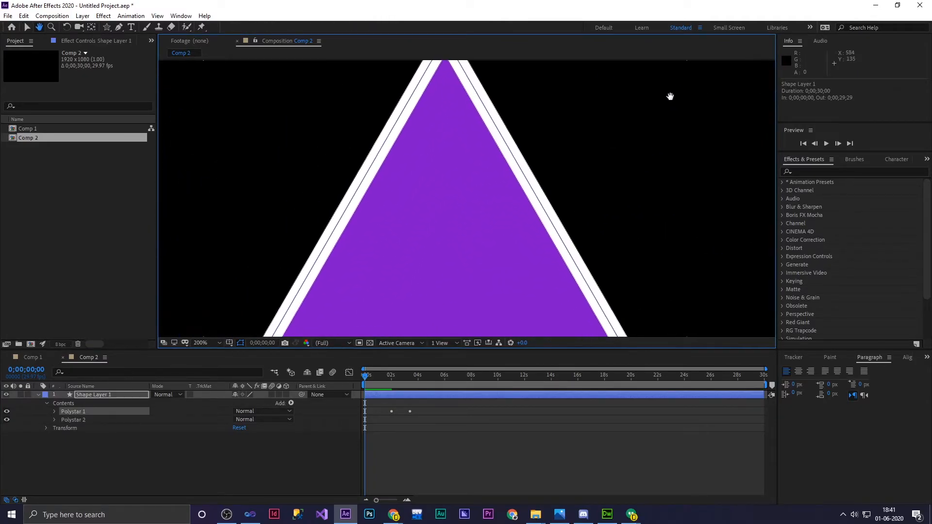
pyautogui.press(',')
pyautogui.press(',')
pyautogui.press('.')
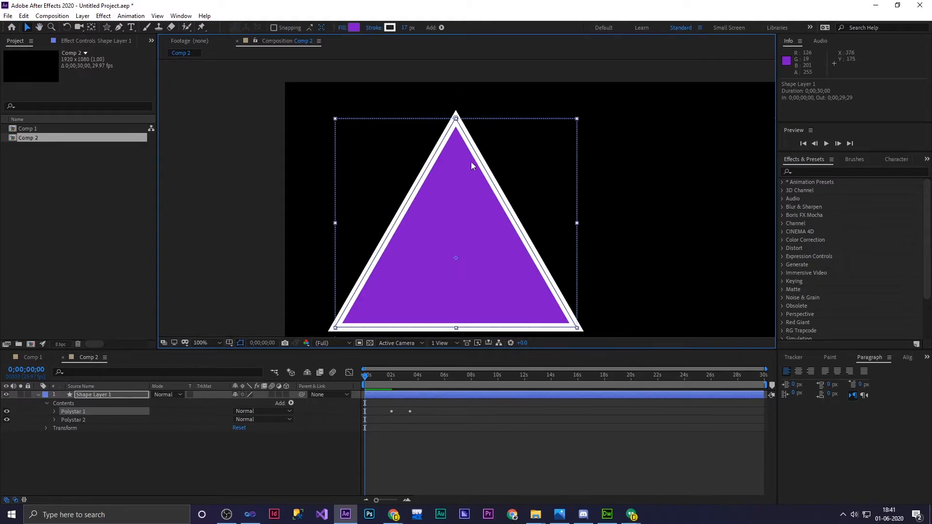
pyautogui.scroll(2, 505, 209)
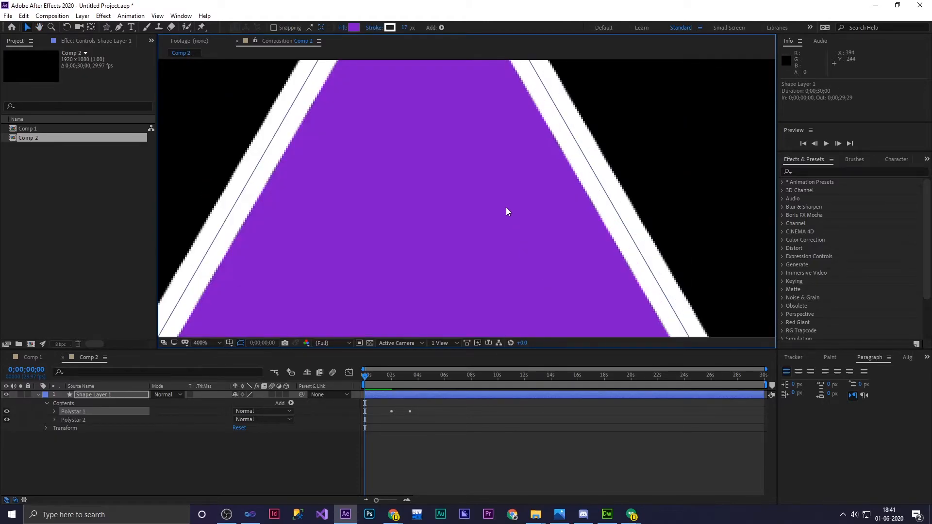
pyautogui.press('space')
pyautogui.moveTo(482, 121); pyautogui.dragTo(474, 325)
pyautogui.moveTo(488, 175); pyautogui.dragTo(477, 238)
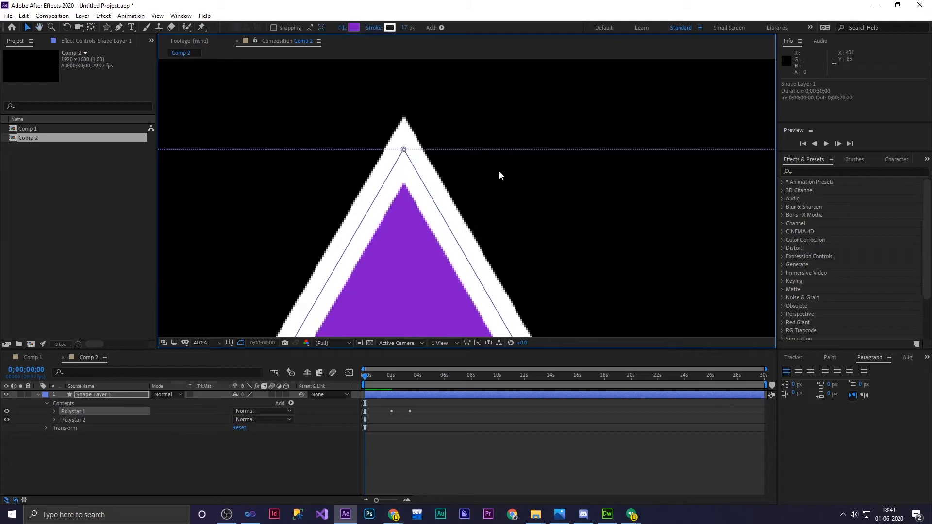
# Examine the vertices at the triangle's two base corners up close
pyautogui.press('space')
pyautogui.moveTo(543, 249); pyautogui.dragTo(465, 34)
pyautogui.moveTo(554, 334); pyautogui.dragTo(586, 238)
pyautogui.press('space')
pyautogui.moveTo(483, 254); pyautogui.dragTo(801, 228)
pyautogui.moveTo(413, 209); pyautogui.dragTo(749, 232)
pyautogui.click(250, 288)
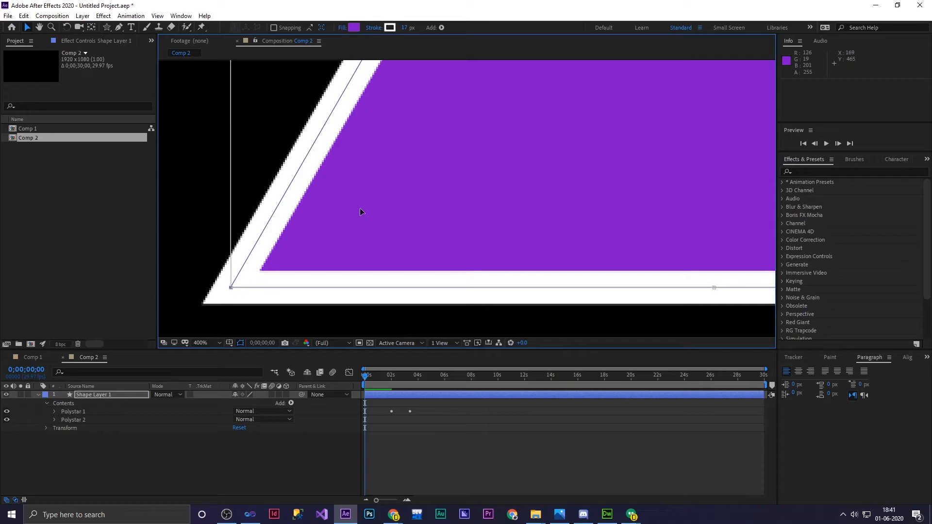
# Expand Polystar 2 in the shape layer's contents and select its Path 1
pyautogui.click(73, 411)
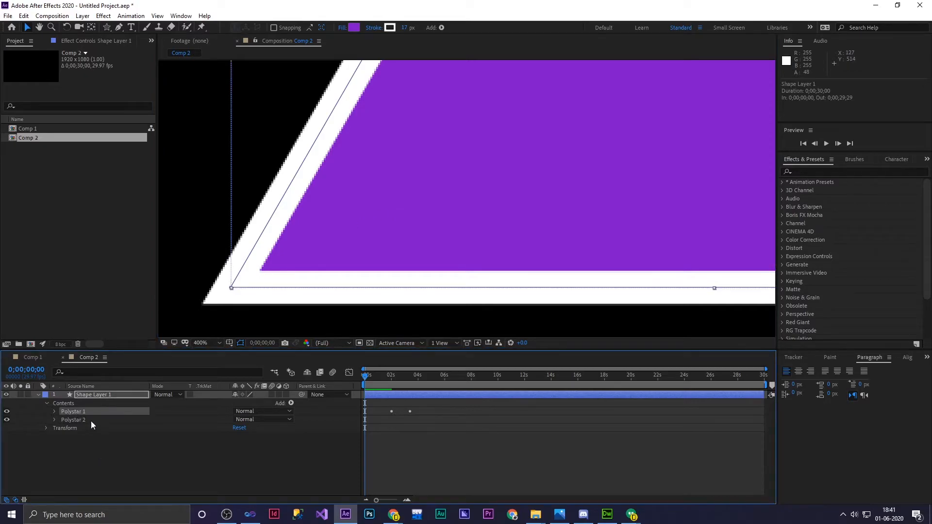
pyautogui.click(73, 420)
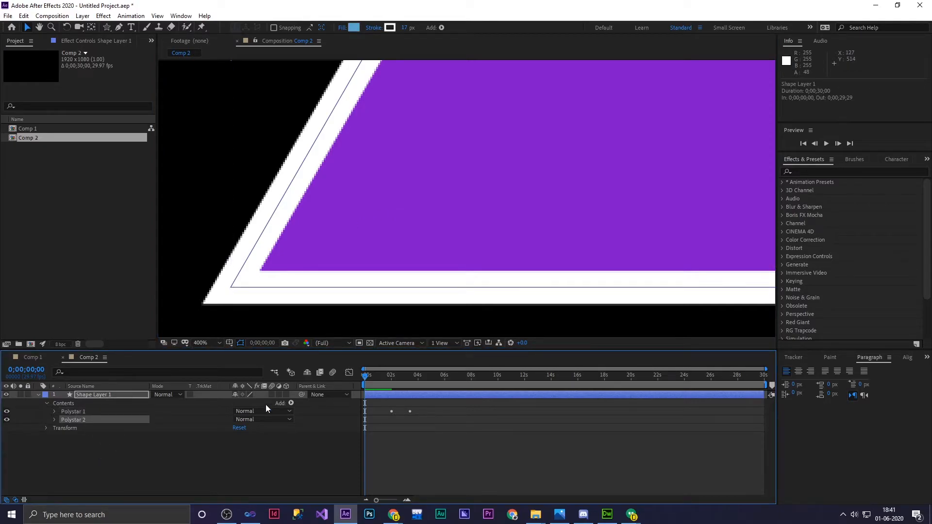
pyautogui.click(387, 297)
pyautogui.click(74, 421)
pyautogui.click(54, 420)
pyautogui.click(75, 427)
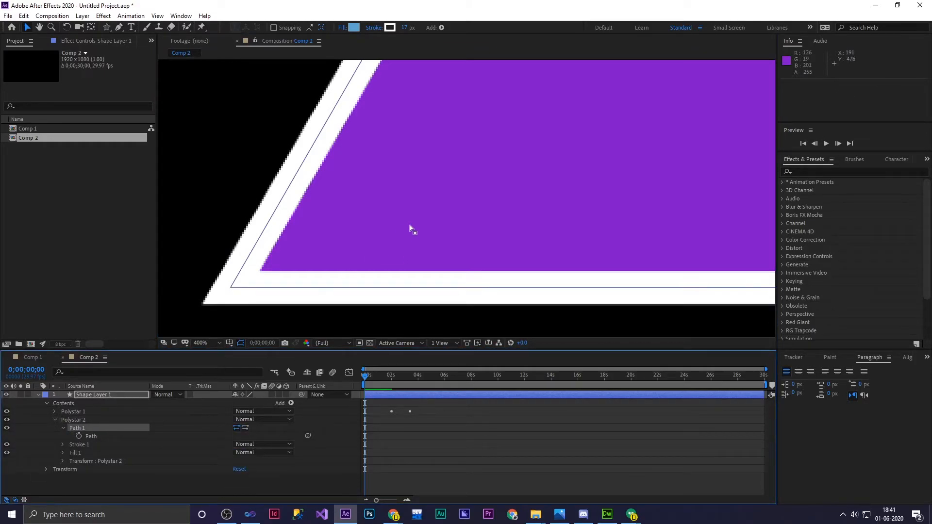
pyautogui.click(404, 280)
pyautogui.moveTo(462, 284); pyautogui.dragTo(431, 306)
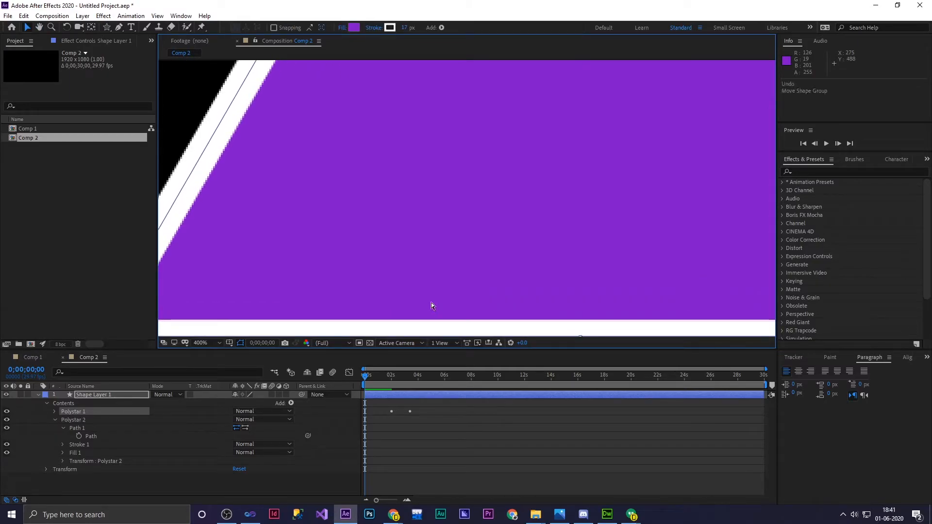
# Set the tip on the star's right side, just above its centre, as the first vertex of its path
pyautogui.scroll(-9, 431, 305)
pyautogui.scroll(4, 466, 298)
pyautogui.moveTo(573, 254); pyautogui.dragTo(347, 273)
pyautogui.click(558, 253)
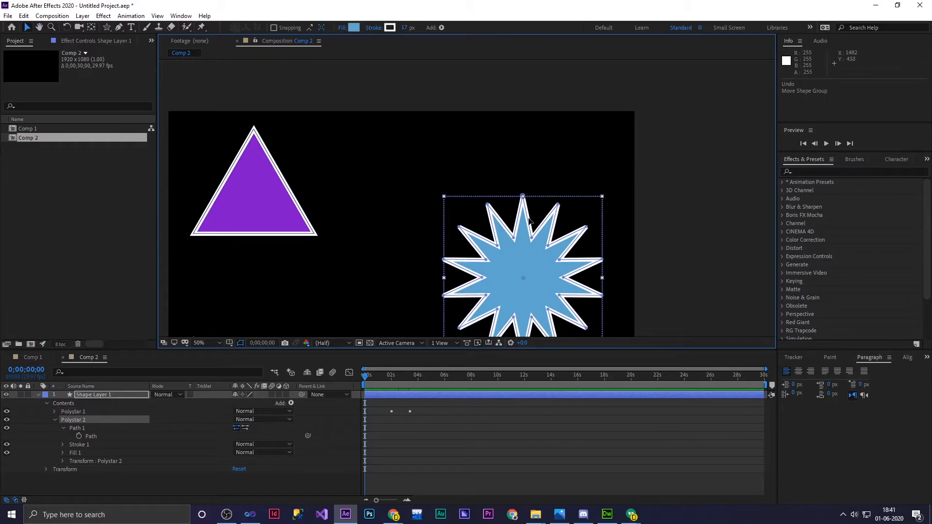
pyautogui.scroll(4, 529, 219)
pyautogui.press('h')
pyautogui.moveTo(732, 210); pyautogui.dragTo(575, 69)
pyautogui.moveTo(630, 250); pyautogui.dragTo(461, 180)
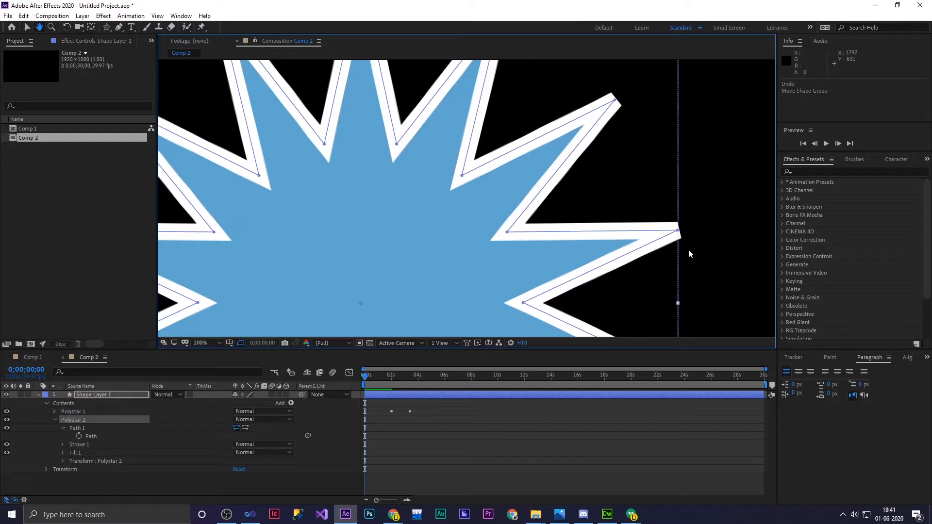
pyautogui.press('v')
pyautogui.click(678, 231)
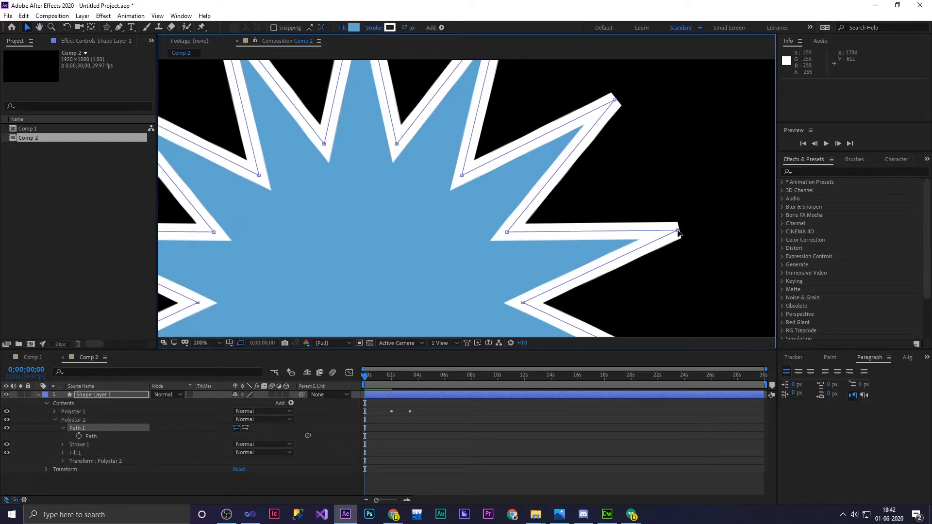
pyautogui.rightClick(679, 232)
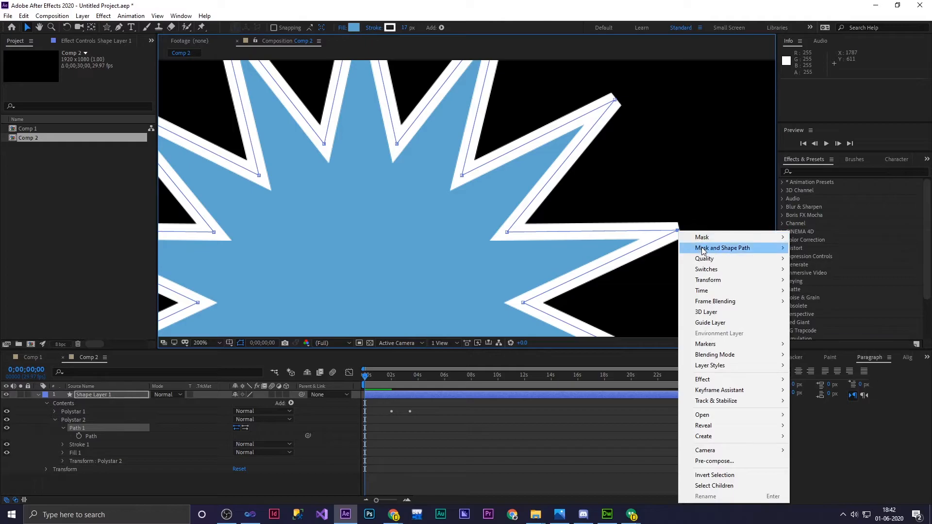
pyautogui.moveTo(702, 250)
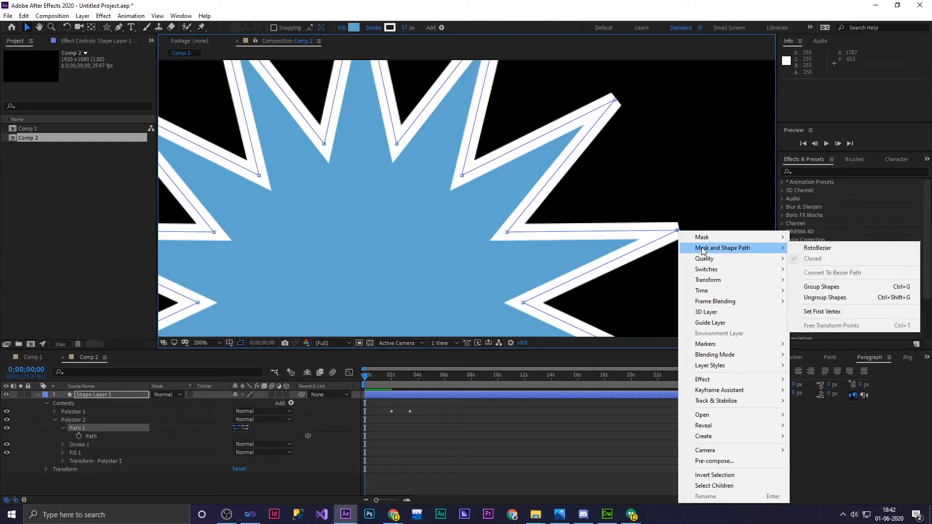
pyautogui.click(814, 316)
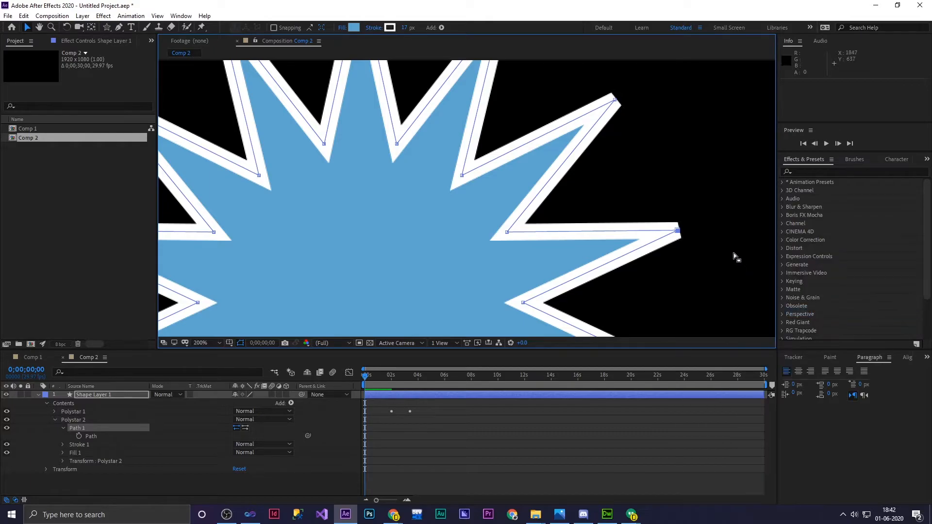
# Delete the blue star from the shape layer
pyautogui.scroll(-3, 681, 236)
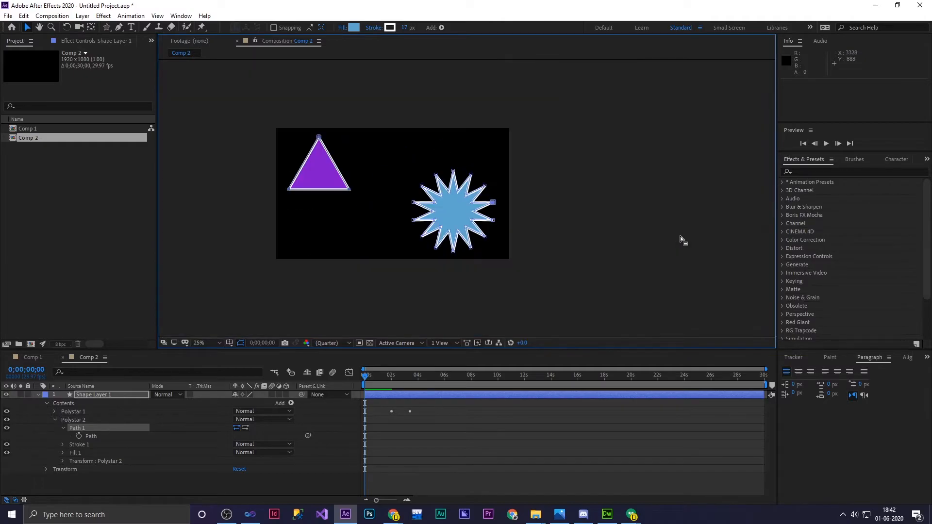
pyautogui.moveTo(365, 380)
pyautogui.mouseDown()
pyautogui.moveTo(413, 382)
pyautogui.moveTo(366, 383)
pyautogui.mouseUp()
pyautogui.click(436, 250)
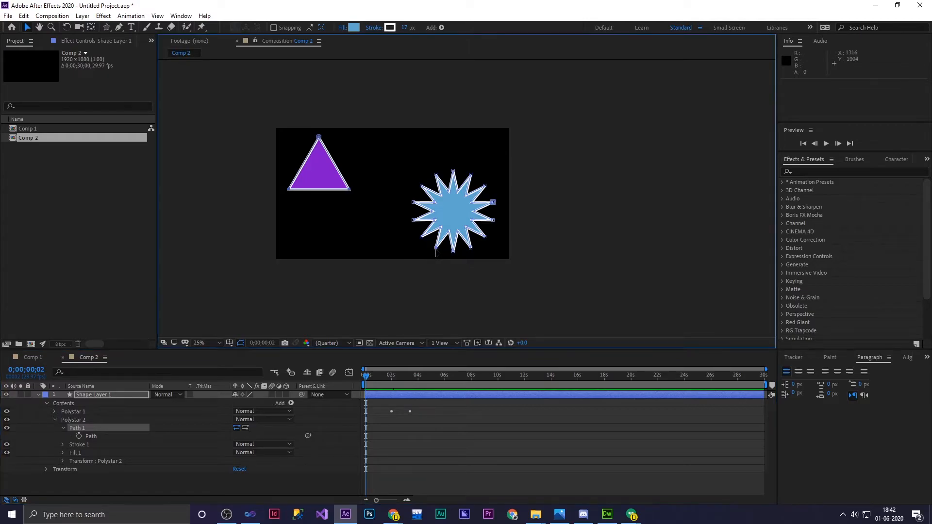
pyautogui.click(457, 207)
pyautogui.press('Delete')
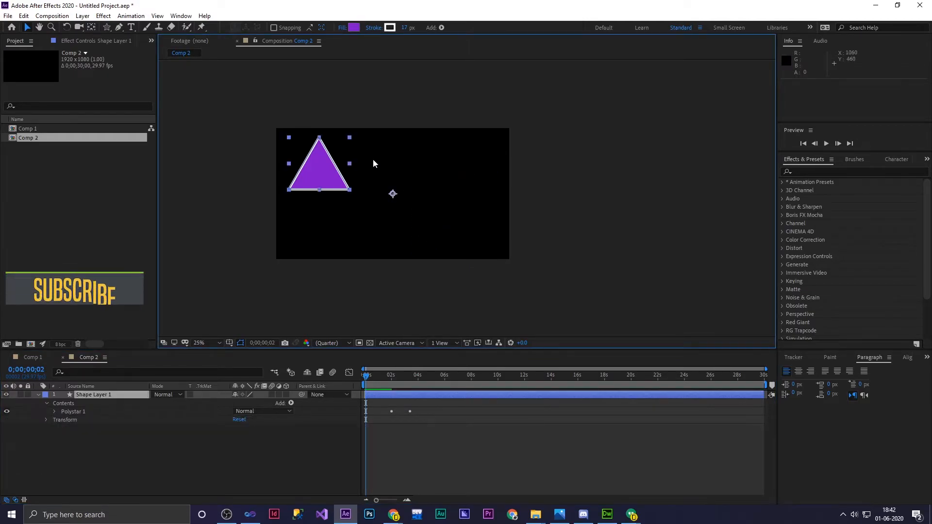
# Draw a pentagon beside the triangle with the Polygon Tool and move it to the lower right of the composition
pyautogui.click(108, 27)
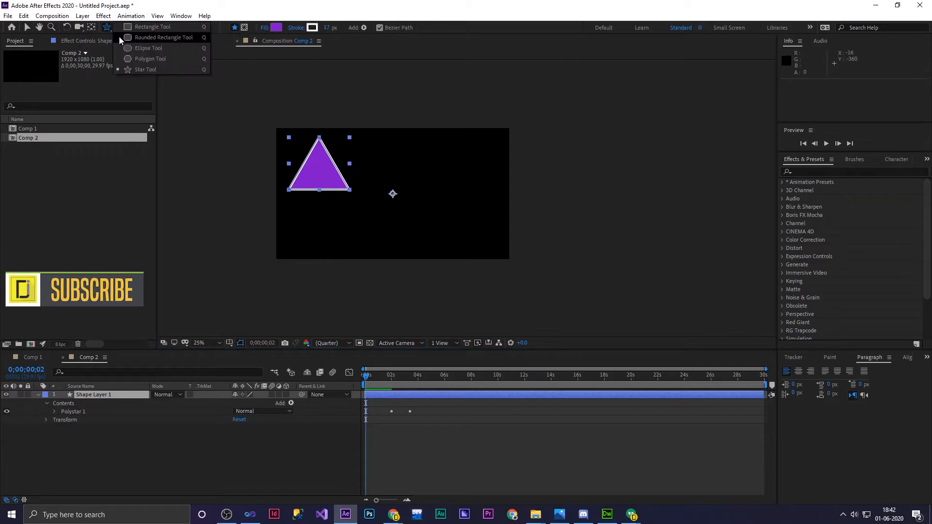
pyautogui.click(140, 57)
pyautogui.moveTo(434, 197); pyautogui.dragTo(466, 229)
pyautogui.press('Up')
pyautogui.press('Up')
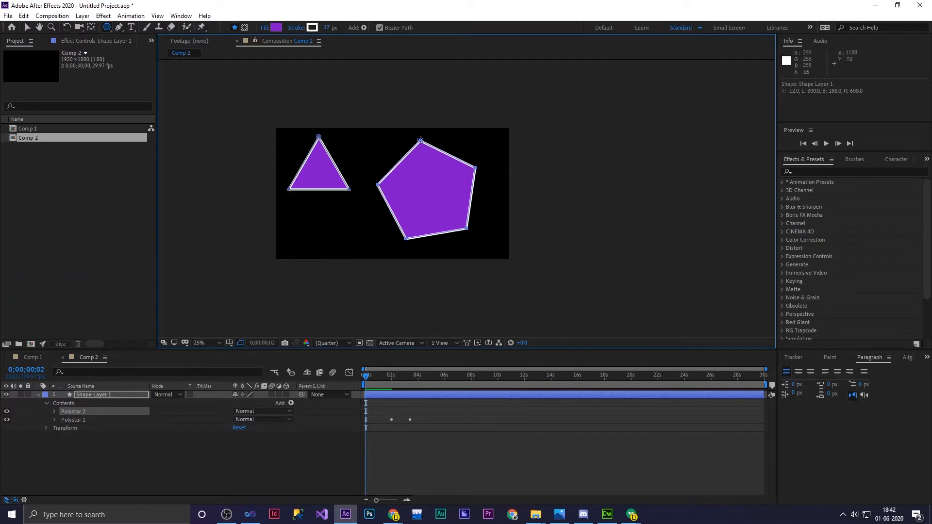
pyautogui.click(25, 28)
pyautogui.moveTo(423, 199)
pyautogui.mouseDown()
pyautogui.moveTo(441, 217)
pyautogui.moveTo(456, 199)
pyautogui.moveTo(469, 208)
pyautogui.mouseUp()
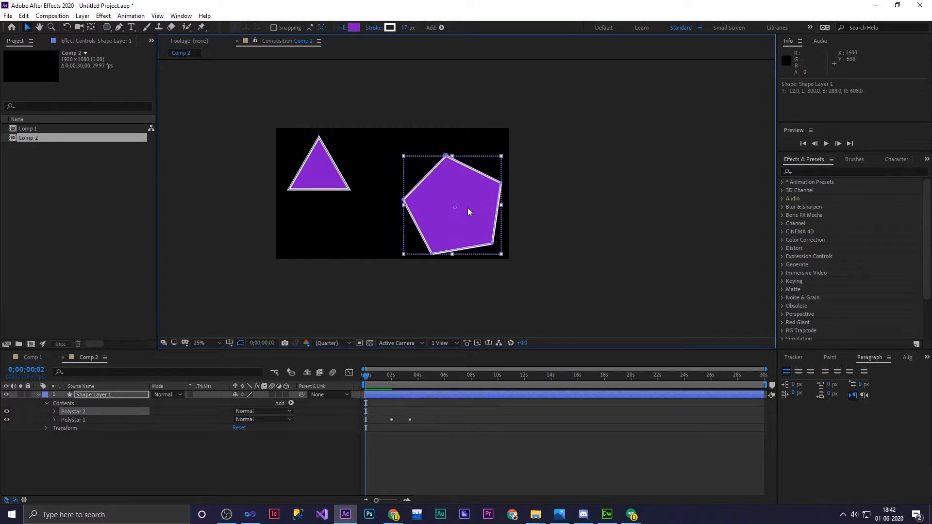
# Return to the first frame and copy the pentagon's Path from Polystar 2
pyautogui.moveTo(369, 379)
pyautogui.mouseDown()
pyautogui.moveTo(409, 379)
pyautogui.moveTo(360, 374)
pyautogui.mouseUp()
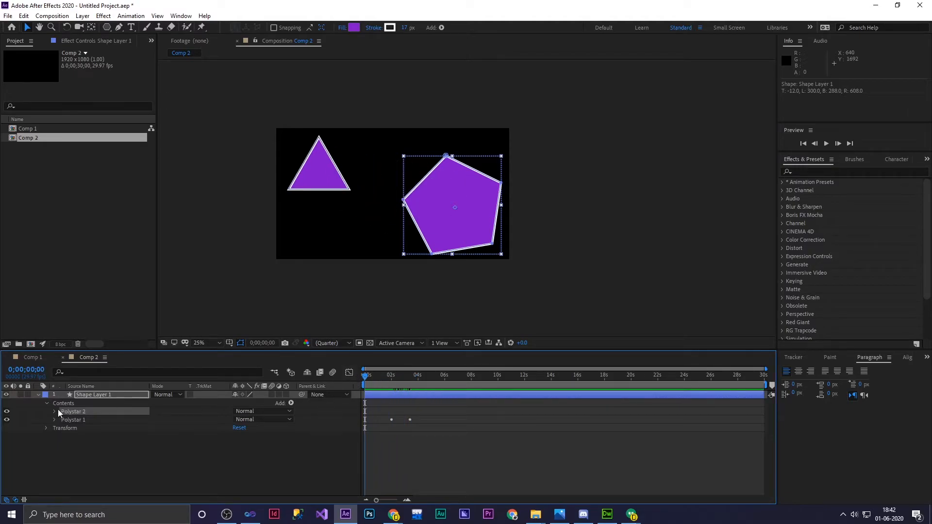
pyautogui.click(468, 200)
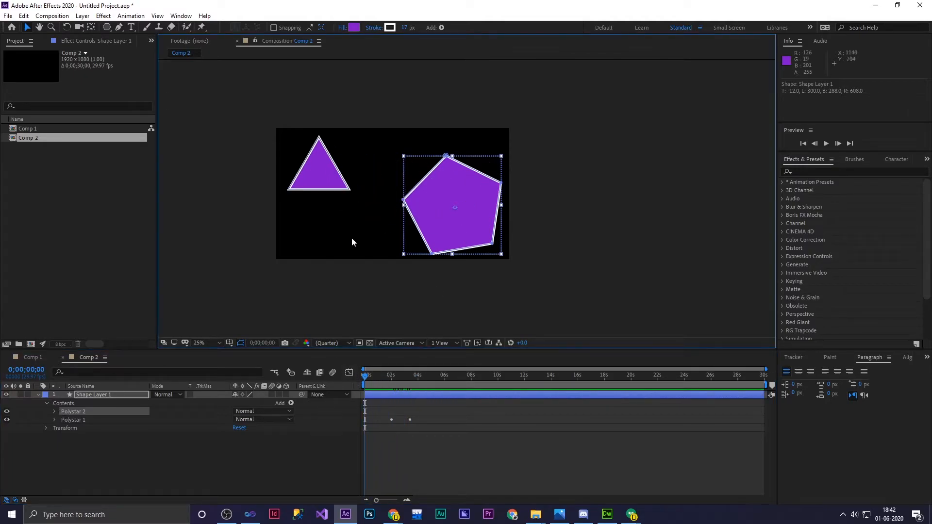
pyautogui.click(54, 412)
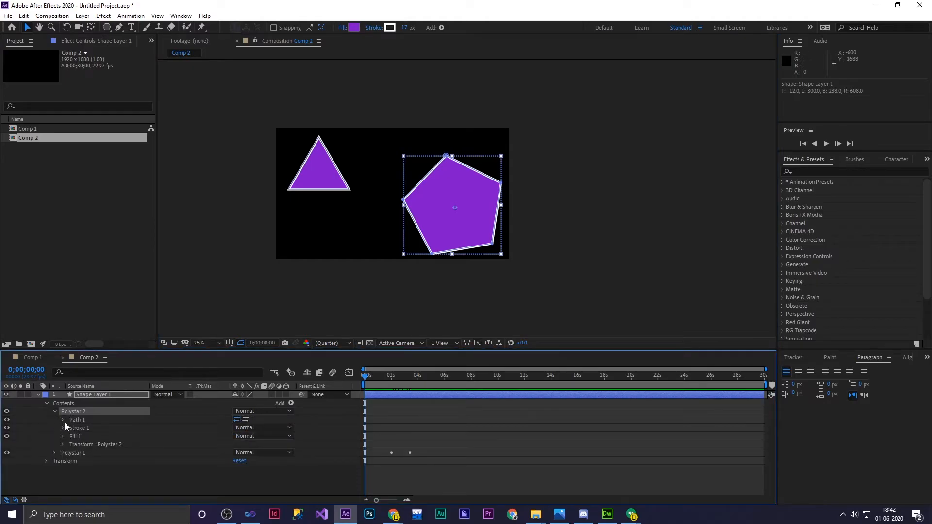
pyautogui.click(62, 420)
pyautogui.click(86, 427)
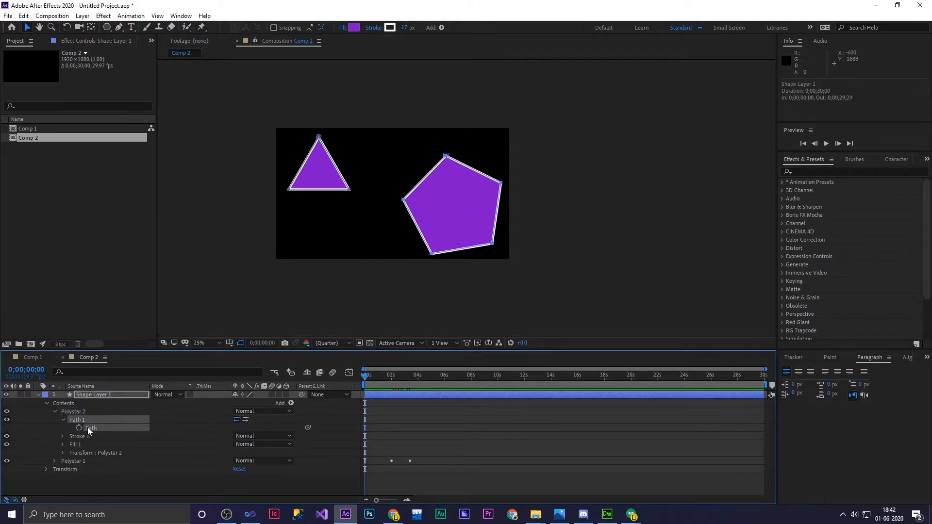
pyautogui.click(54, 410)
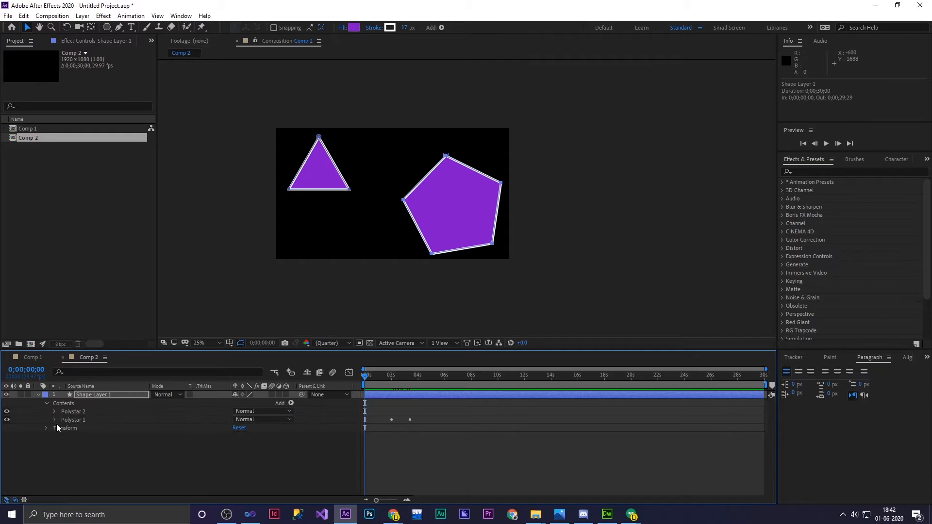
# Paste the pentagon's path into Polystar 1's Path keyframe at 0;00;03;13
pyautogui.click(54, 420)
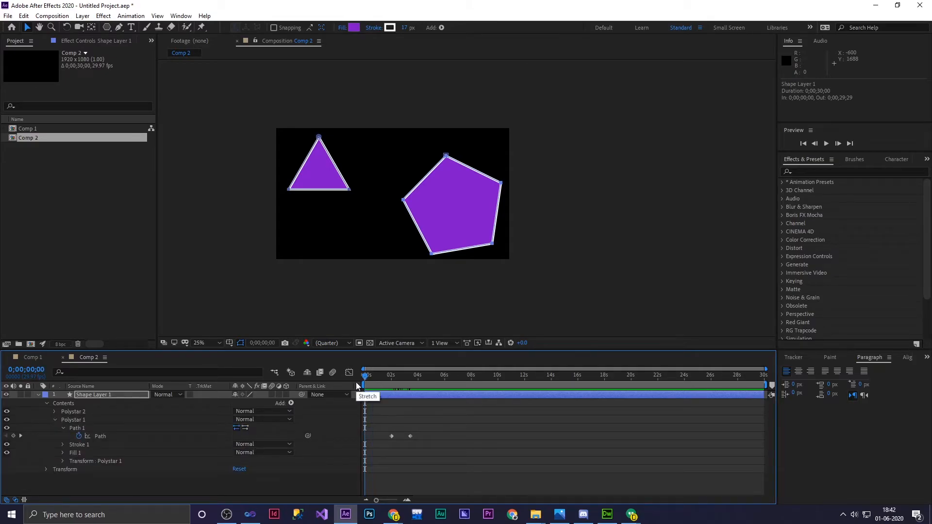
pyautogui.press('k')
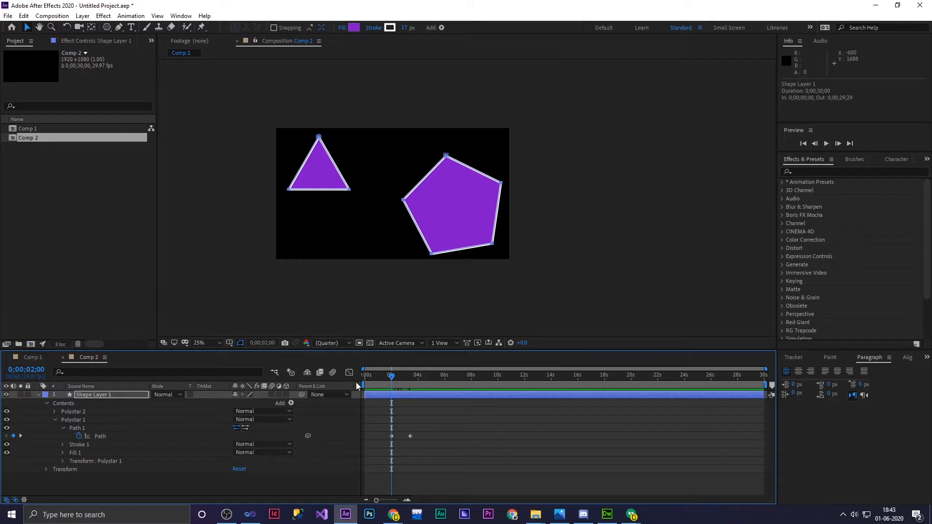
pyautogui.press('k')
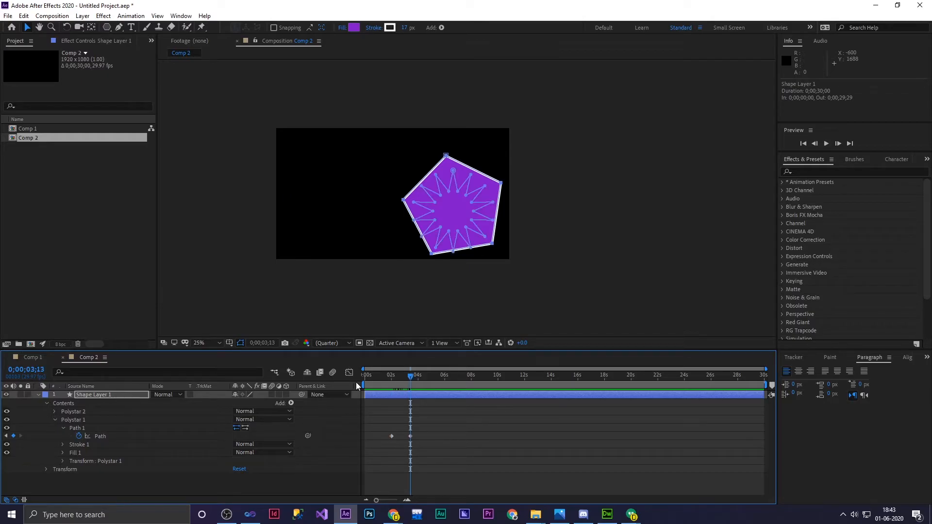
pyautogui.click(95, 437)
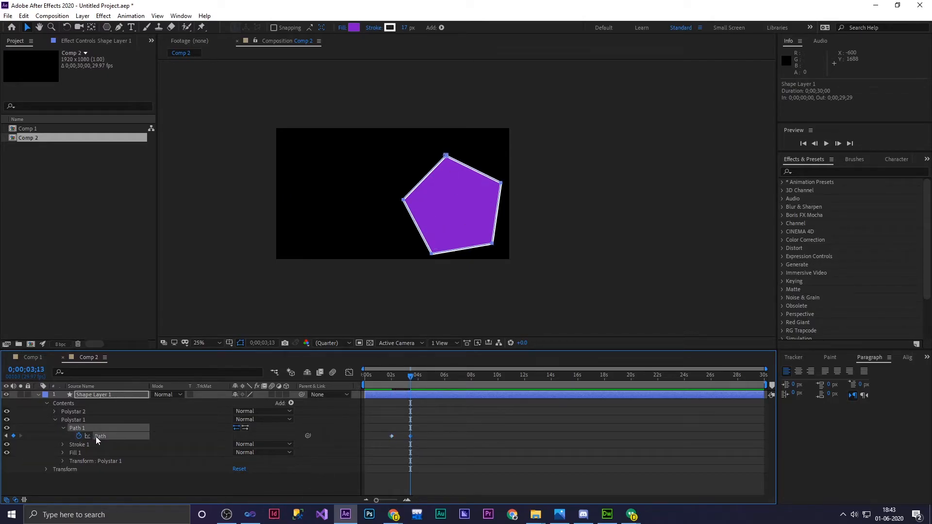
# Hide Polystar 2 to scrub through the triangle-to-pentagon morph on its own, and show it again
pyautogui.moveTo(410, 373); pyautogui.dragTo(390, 384)
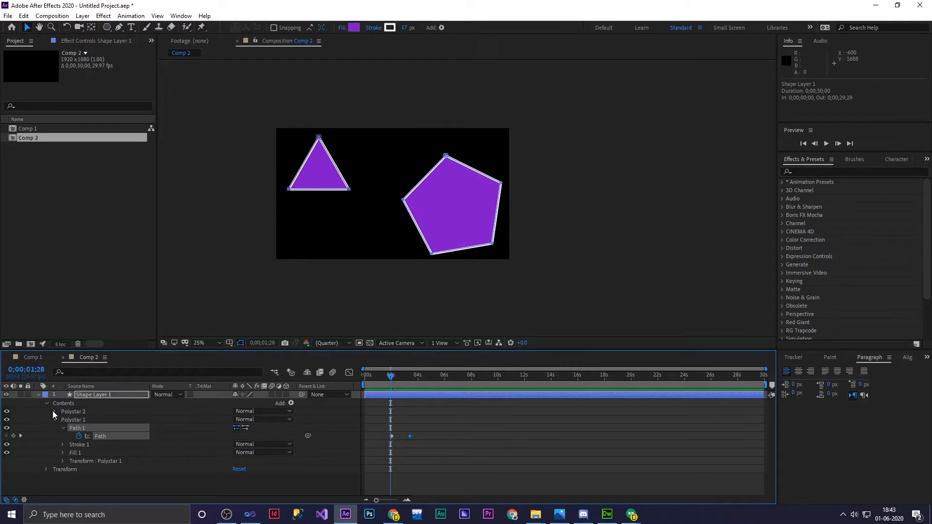
pyautogui.click(7, 411)
pyautogui.moveTo(390, 377); pyautogui.dragTo(415, 380)
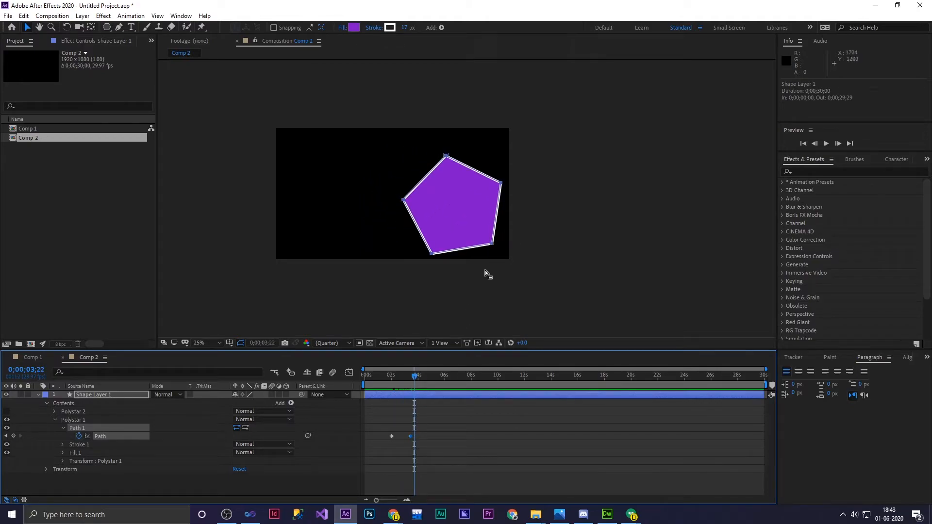
pyautogui.moveTo(414, 377); pyautogui.dragTo(390, 380)
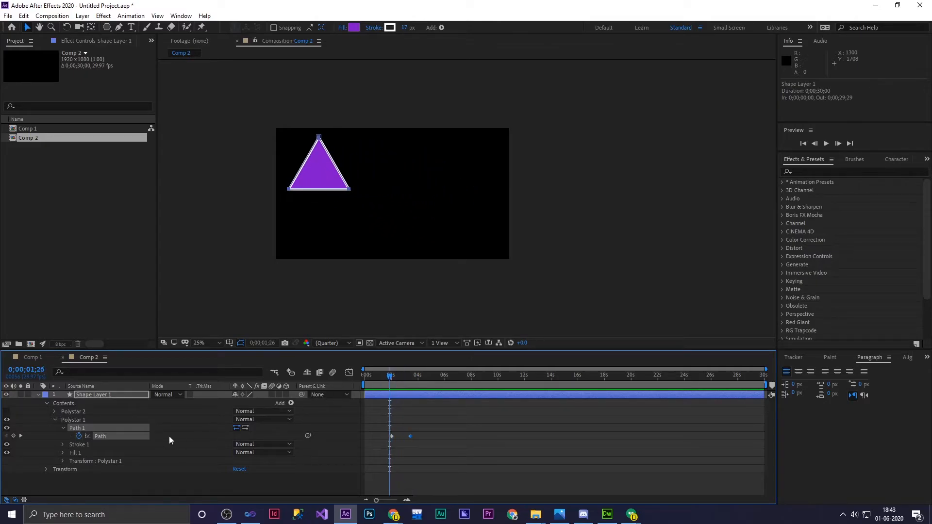
pyautogui.click(62, 412)
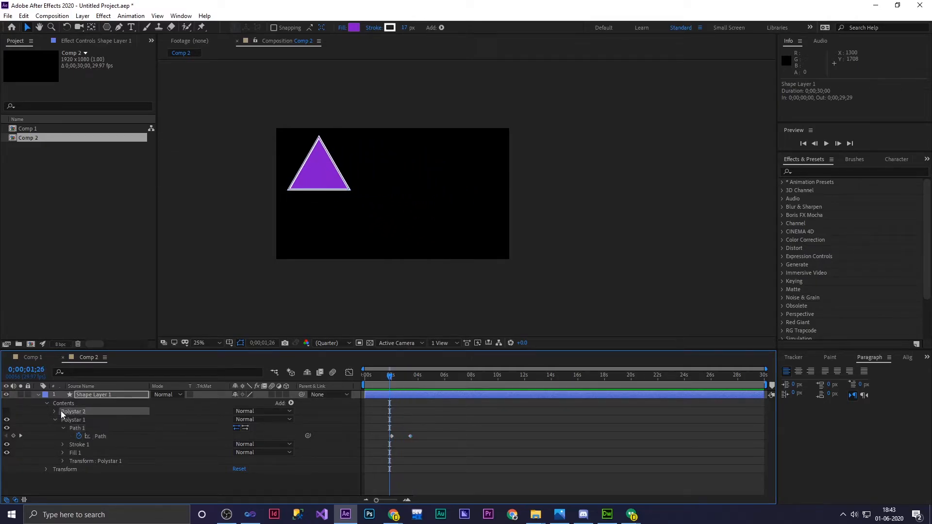
pyautogui.click(7, 411)
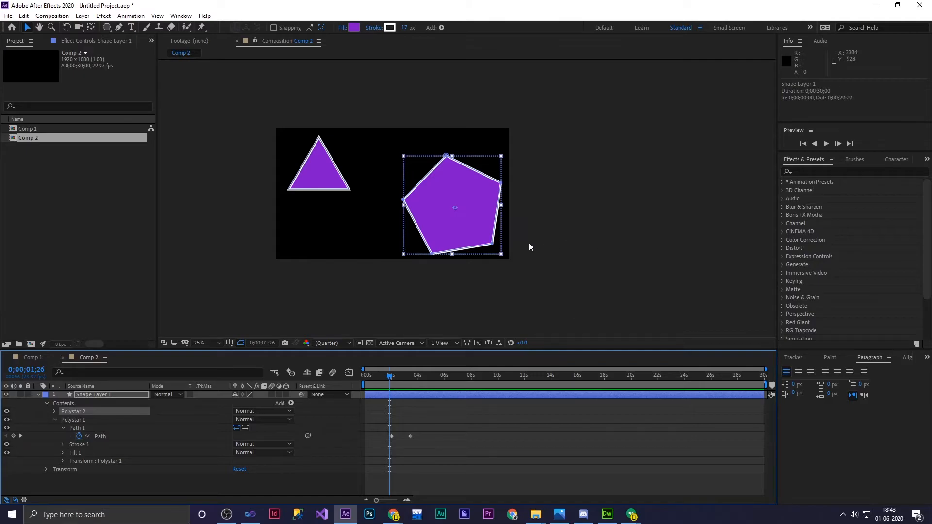
# Set the pentagon's lower-right corner as the first vertex of the Polystar 2 path
pyautogui.press('.')
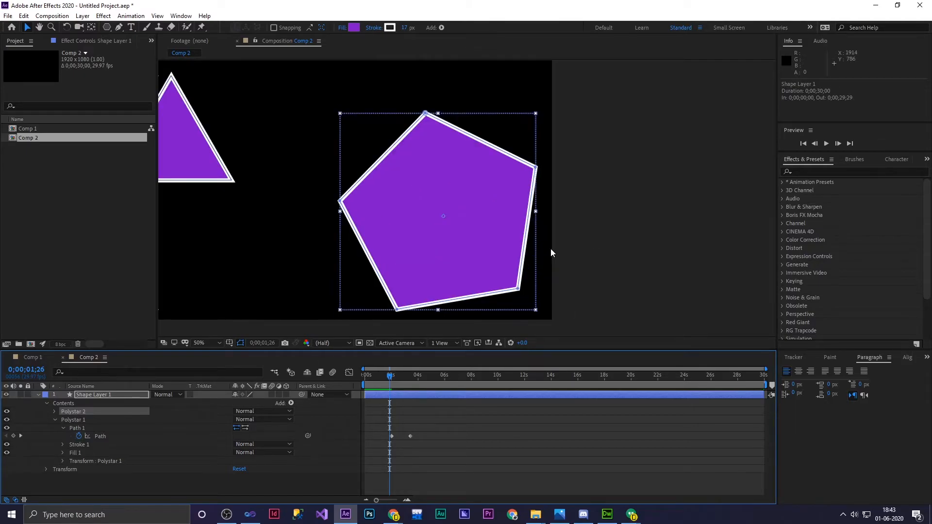
pyautogui.click(518, 289)
pyautogui.rightClick(518, 290)
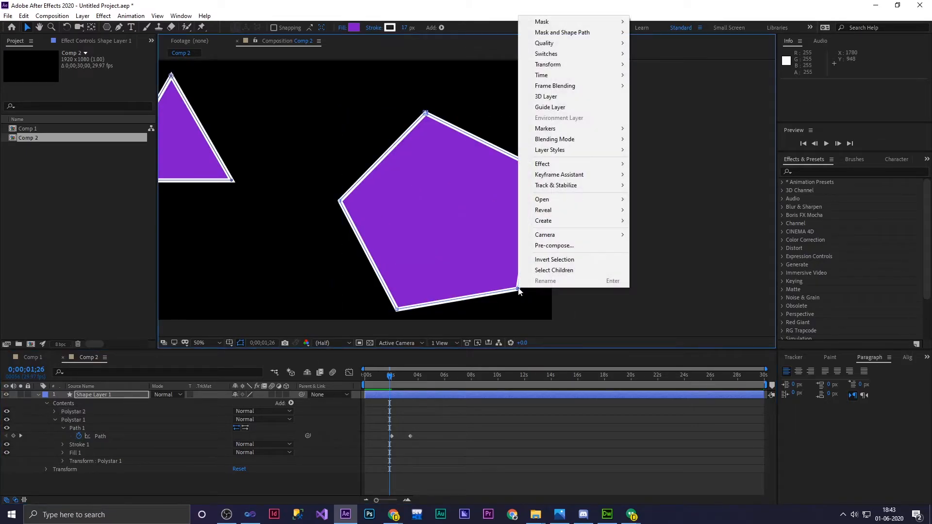
pyautogui.moveTo(572, 32)
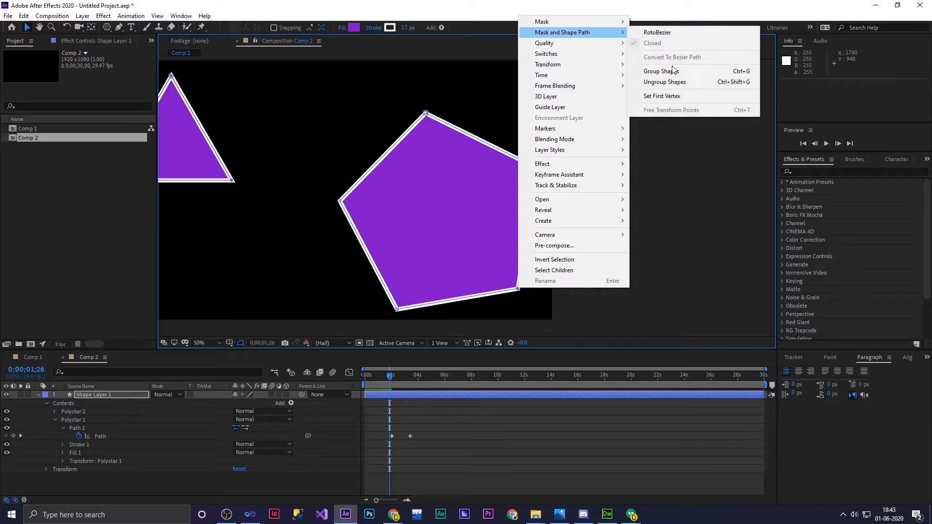
pyautogui.click(668, 96)
# Play the triangle-to-pentagon morph from the first frame
pyautogui.moveTo(392, 376); pyautogui.dragTo(354, 385)
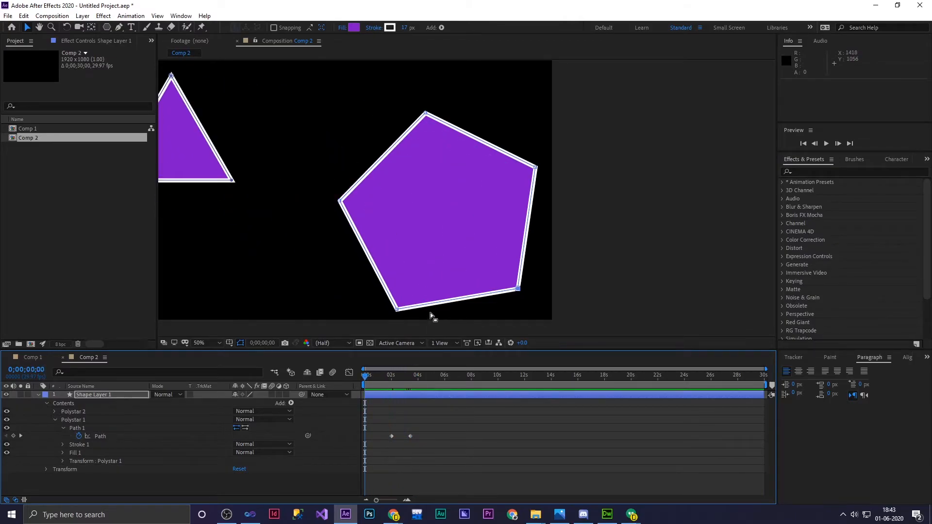
pyautogui.press(',')
pyautogui.click(430, 266)
pyautogui.press('space')
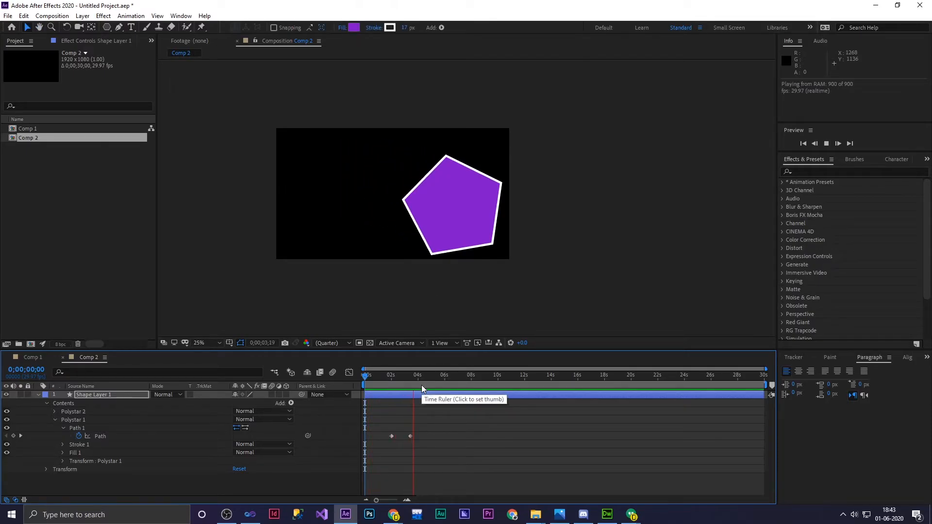
# Scrub back and forth through the triangle-to-pentagon morph to examine how its corners travel, ending at the first frame
pyautogui.moveTo(421, 385); pyautogui.dragTo(396, 385)
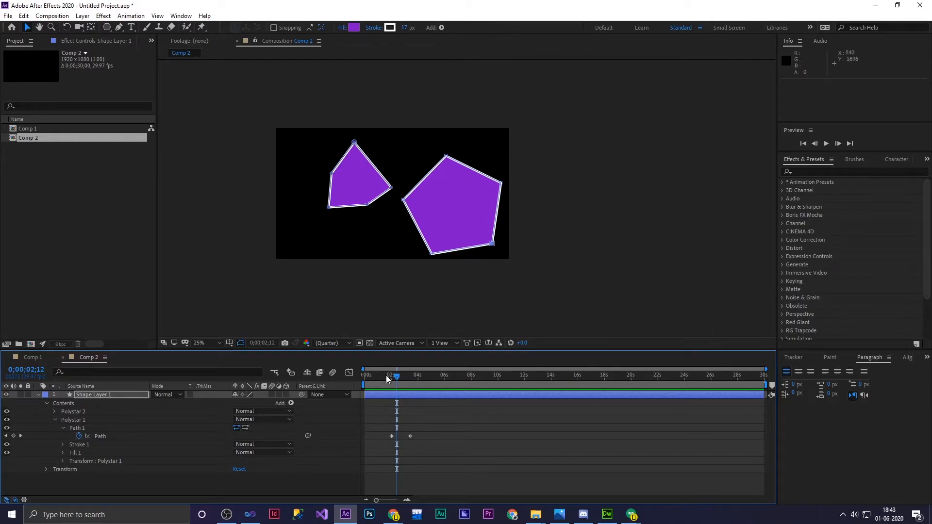
pyautogui.click(371, 377)
pyautogui.moveTo(367, 381); pyautogui.dragTo(403, 386)
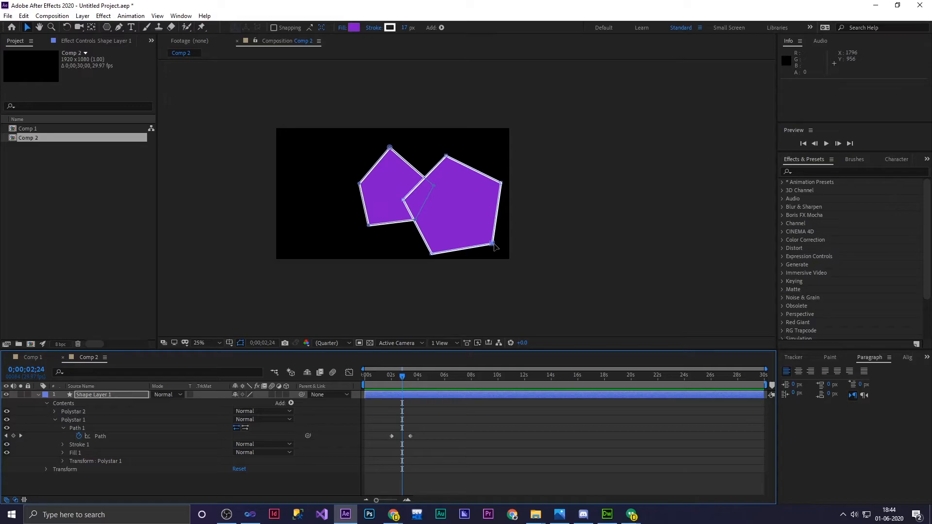
pyautogui.moveTo(403, 379); pyautogui.dragTo(356, 381)
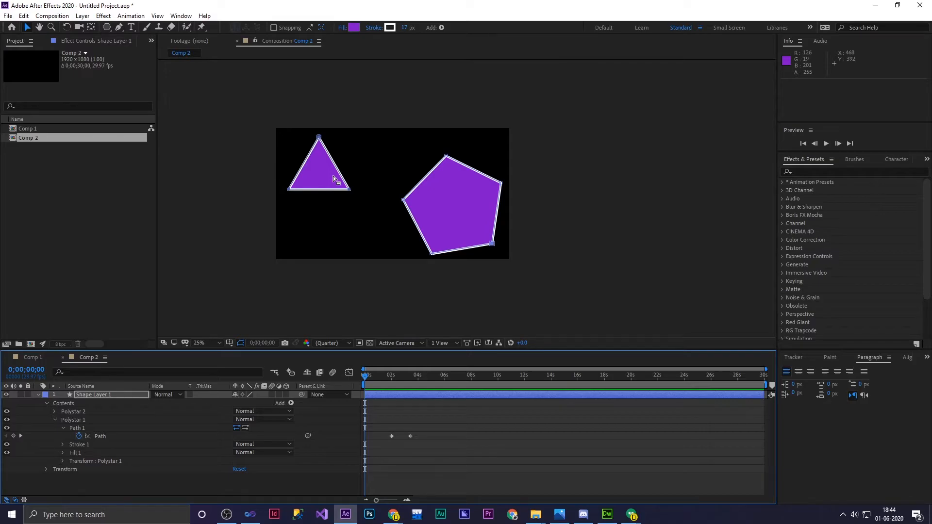
# Set the pentagon's leftmost corner and the triangle's lower-right corner as the first vertices of their paths
pyautogui.rightClick(403, 200)
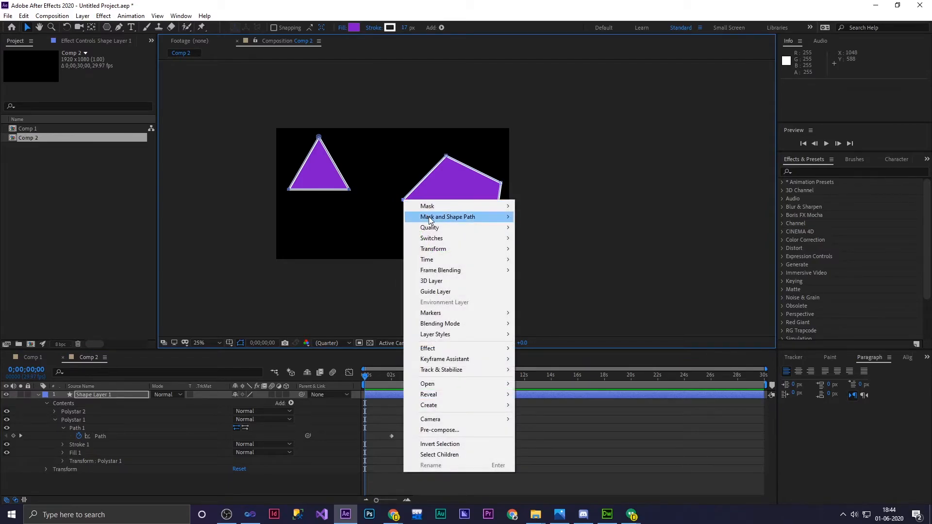
pyautogui.moveTo(429, 216)
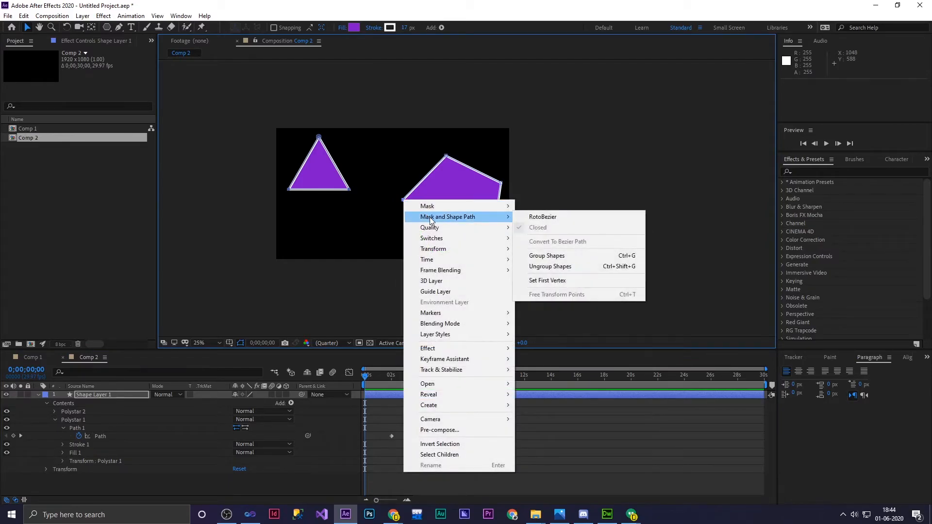
pyautogui.click(563, 281)
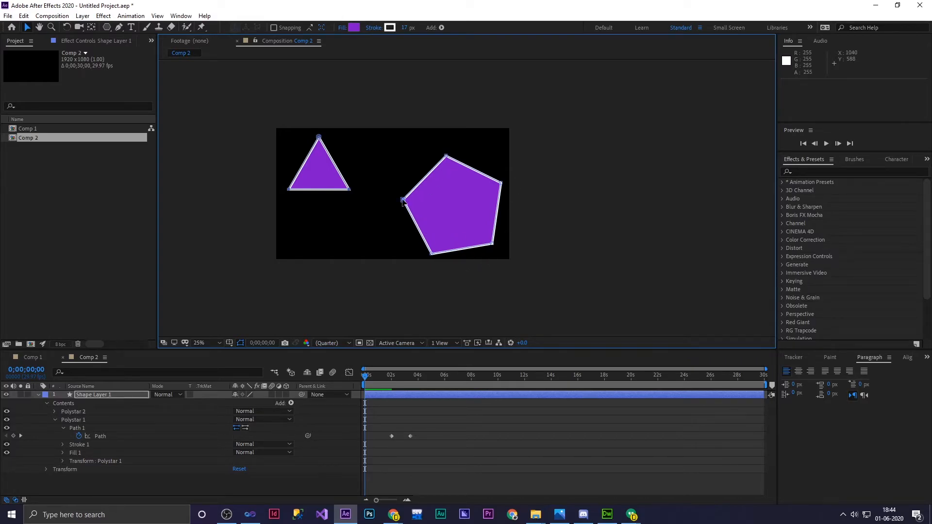
pyautogui.click(349, 190)
pyautogui.rightClick(349, 190)
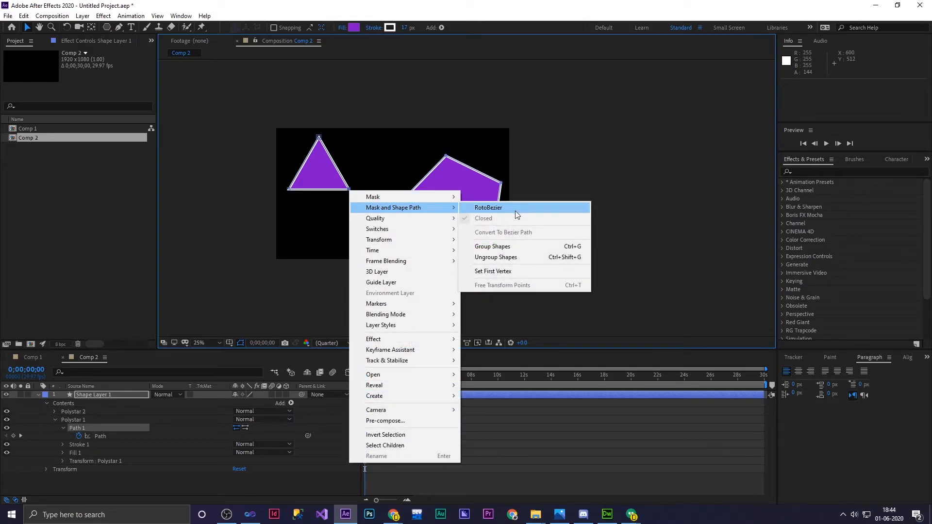
pyautogui.click(507, 271)
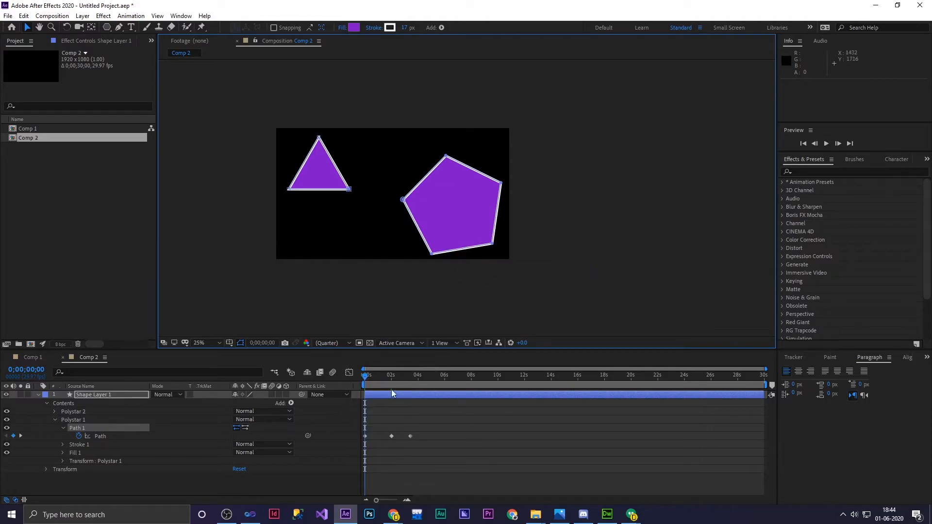
pyautogui.moveTo(367, 380)
pyautogui.mouseDown()
pyautogui.moveTo(420, 385)
pyautogui.moveTo(356, 383)
pyautogui.mouseUp()
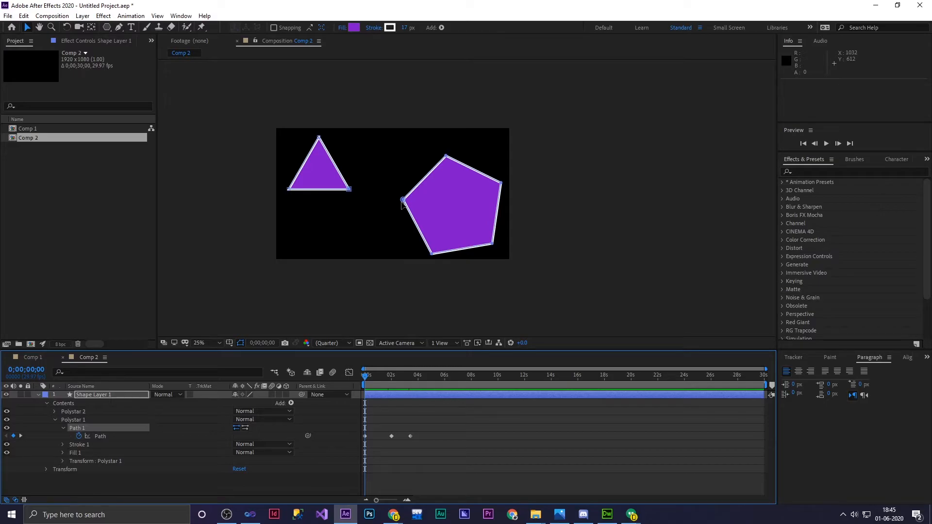
# Delete both polystars and the emptied Shape Layer 1 to clear Comp 2
pyautogui.click(80, 412)
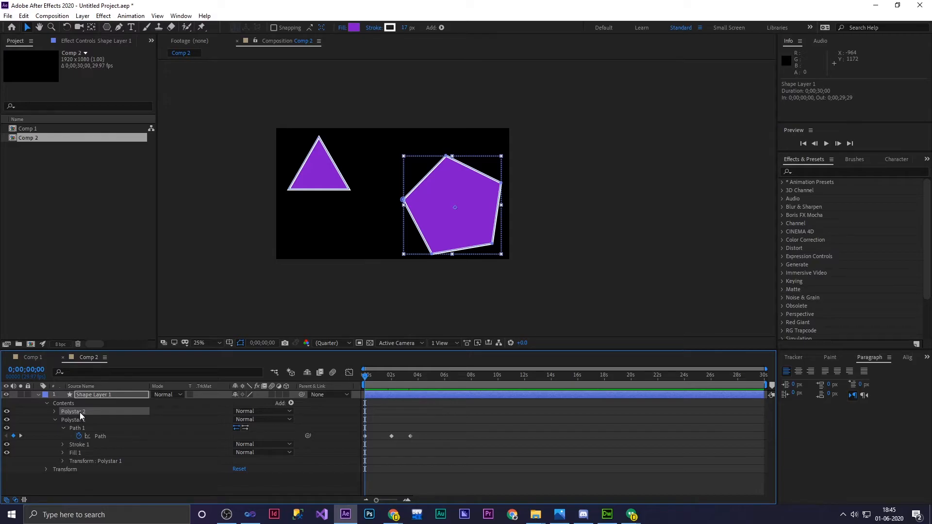
pyautogui.press('Delete')
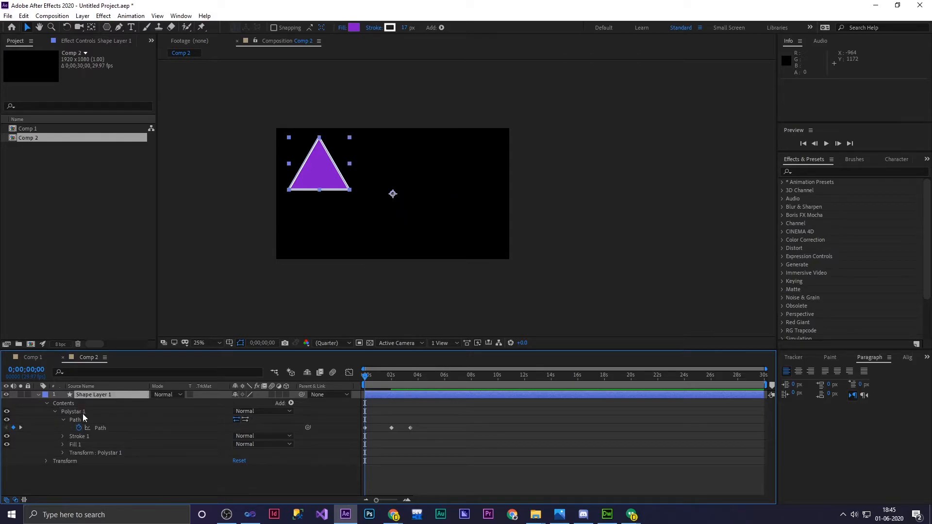
pyautogui.click(83, 420)
pyautogui.press('Delete')
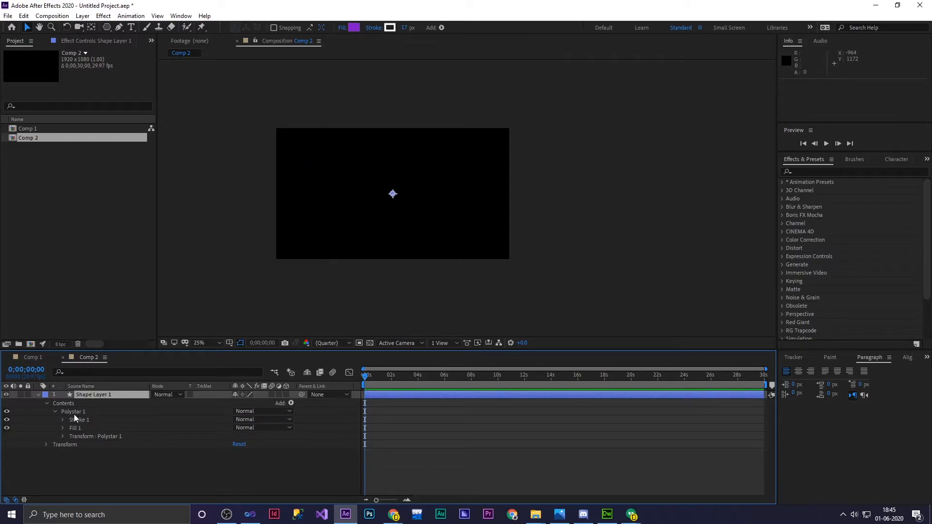
pyautogui.click(74, 412)
pyautogui.press('Delete')
pyautogui.click(73, 403)
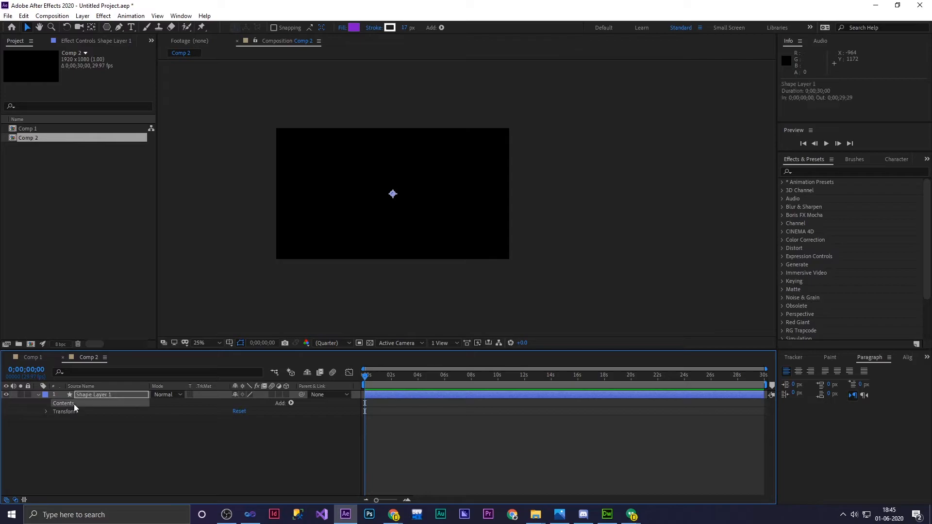
pyautogui.press('Delete')
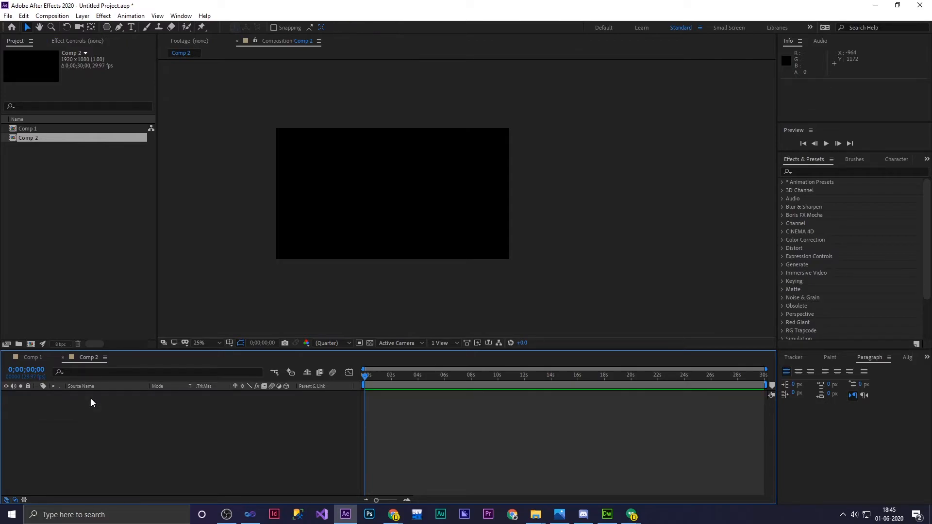
# Draw a small circle just above the composition's centre with the Ellipse tool and set its stroke to None
pyautogui.moveTo(108, 29); pyautogui.dragTo(142, 46)
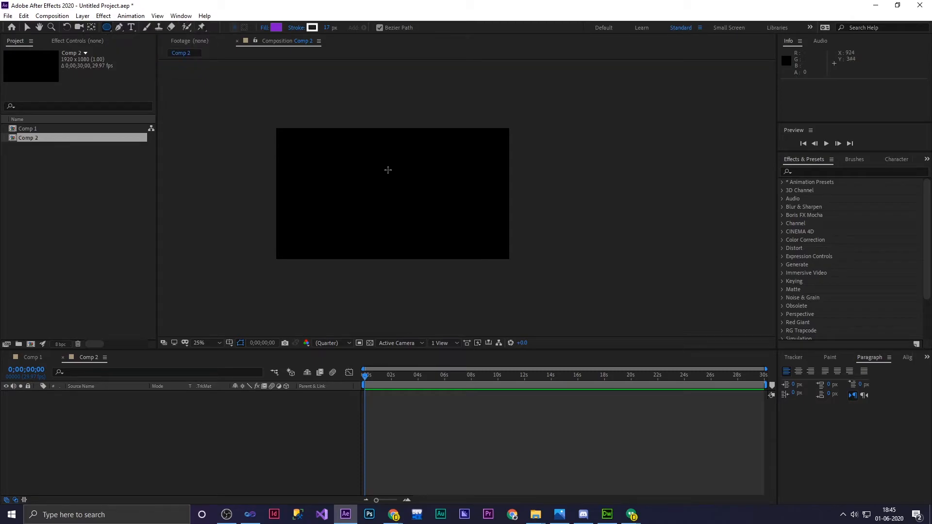
pyautogui.moveTo(377, 162)
pyautogui.mouseDown()
pyautogui.moveTo(395, 192)
pyautogui.moveTo(401, 187)
pyautogui.mouseUp()
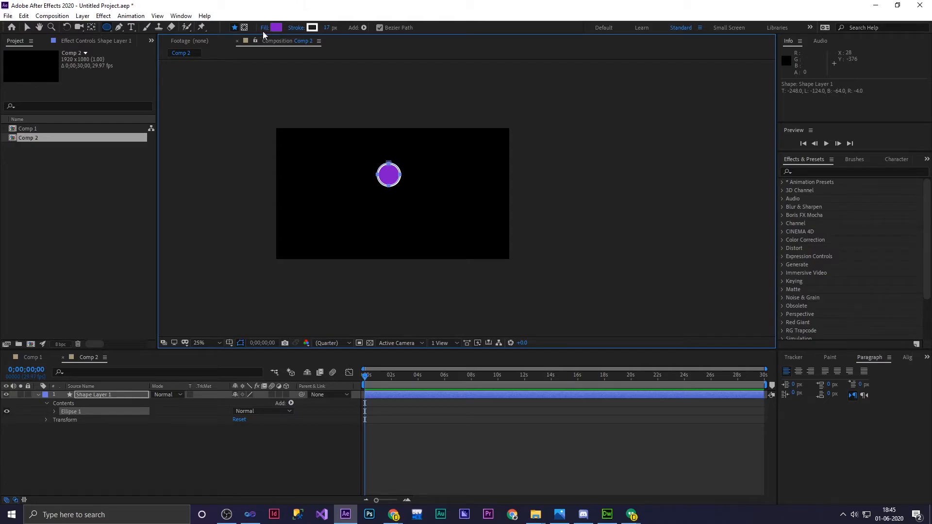
pyautogui.click(297, 29)
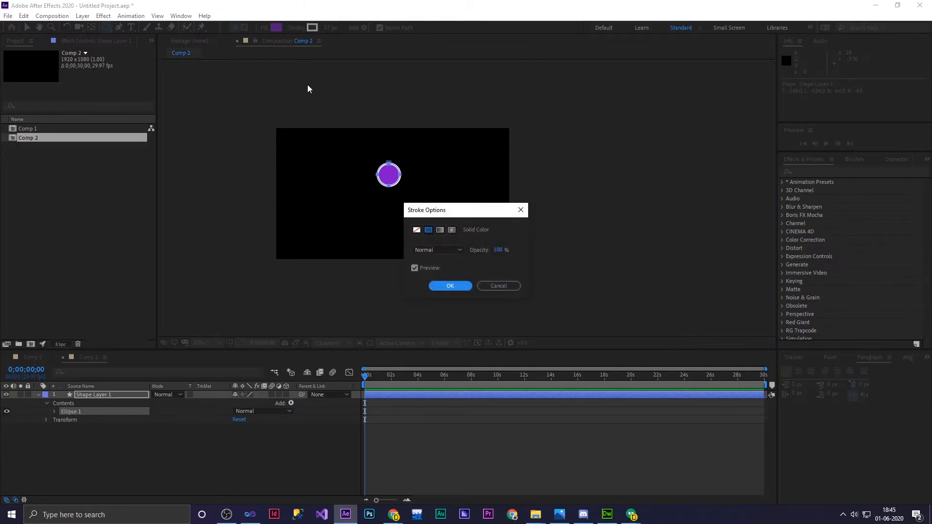
pyautogui.click(416, 230)
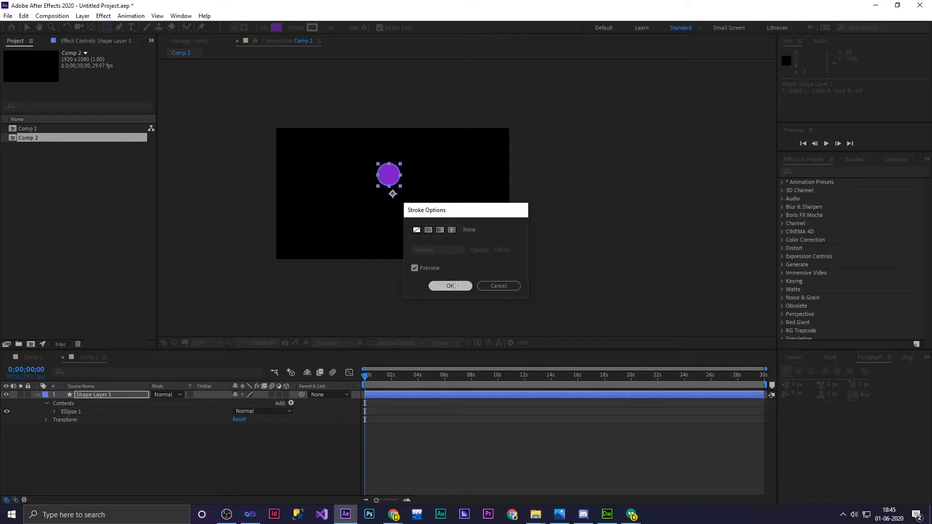
pyautogui.click(449, 285)
# Change the circle's fill colour to lime green A8FF00
pyautogui.click(276, 28)
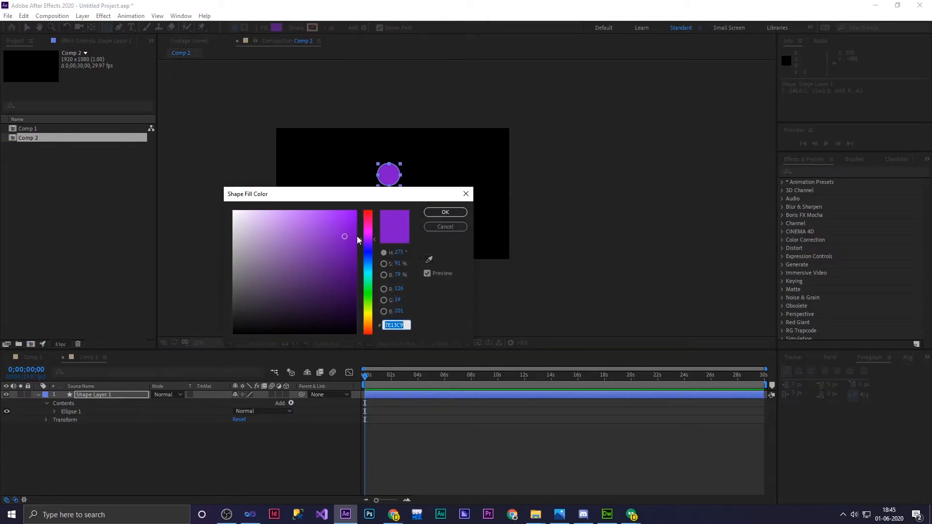
pyautogui.moveTo(366, 239)
pyautogui.mouseDown()
pyautogui.moveTo(251, 221)
pyautogui.moveTo(295, 256)
pyautogui.mouseUp()
pyautogui.moveTo(368, 318)
pyautogui.mouseDown()
pyautogui.moveTo(369, 335)
pyautogui.moveTo(369, 319)
pyautogui.mouseUp()
pyautogui.moveTo(339, 229)
pyautogui.mouseDown()
pyautogui.moveTo(355, 198)
pyautogui.moveTo(357, 210)
pyautogui.mouseUp()
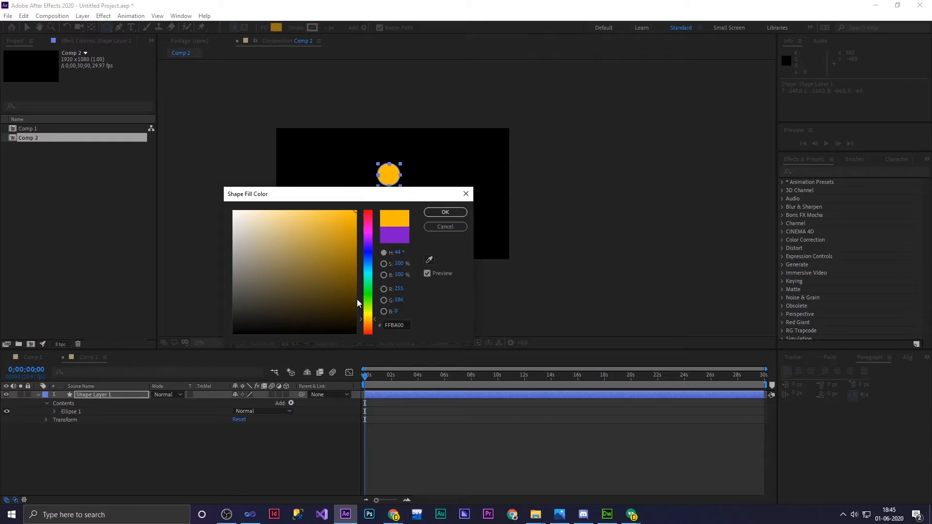
pyautogui.moveTo(372, 318); pyautogui.dragTo(379, 292)
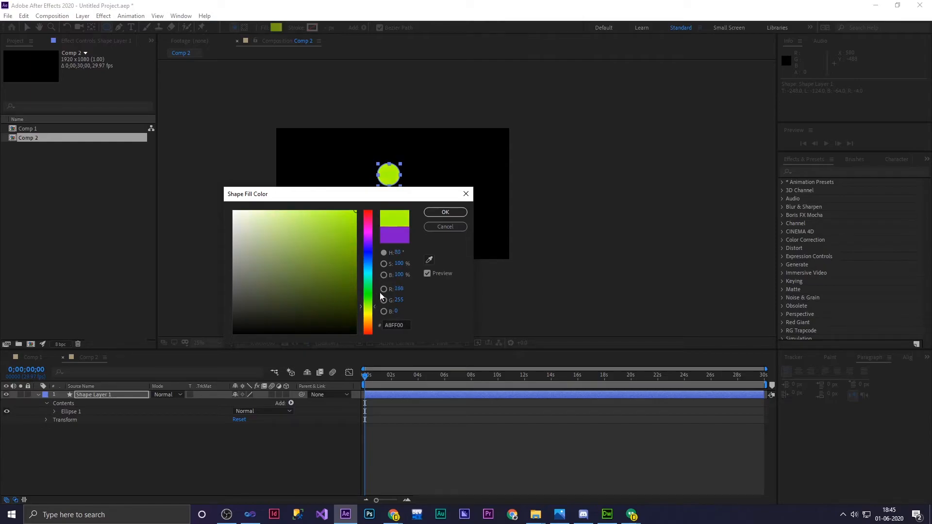
pyautogui.click(445, 213)
# Centre the layer's anchor point on the circle and move the circle down to the middle of the composition
pyautogui.scroll(1, 459, 200)
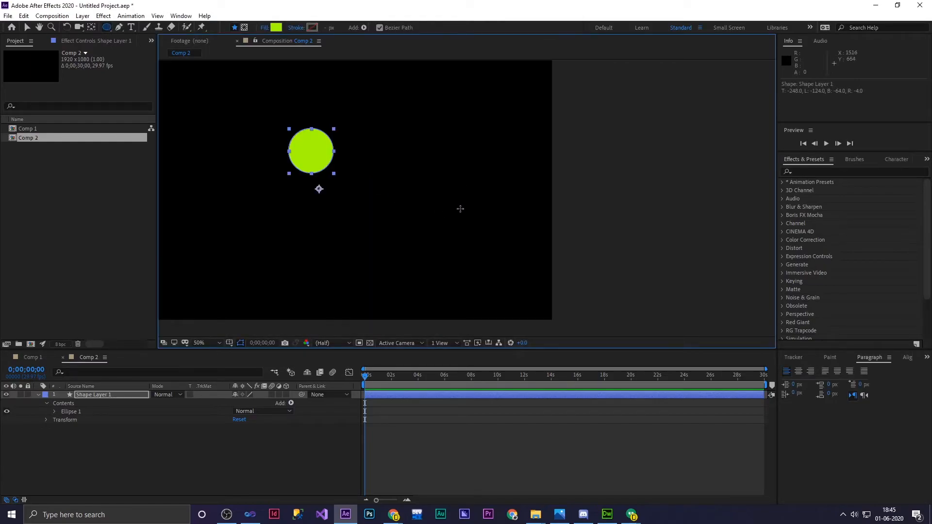
pyautogui.click(207, 342)
pyautogui.click(223, 175)
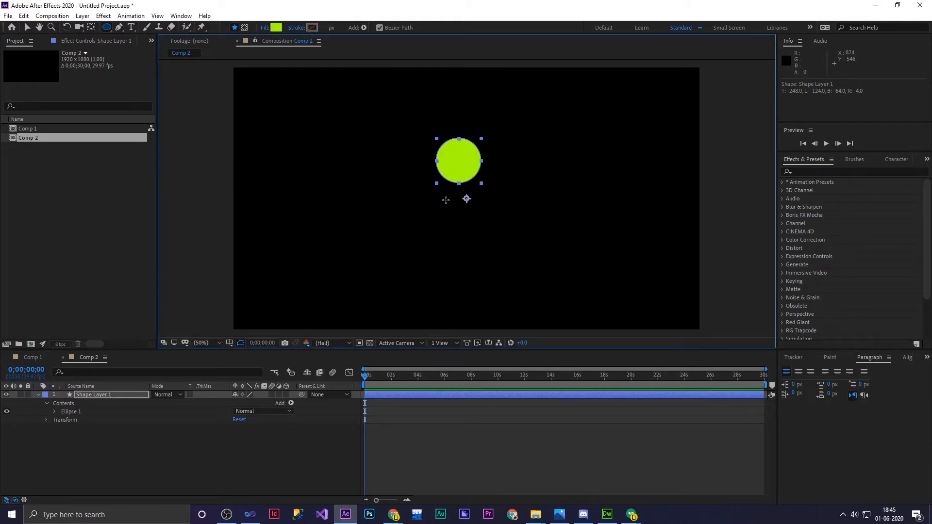
pyautogui.hotkey('ctrl', 'alt', 'Home')
pyautogui.click(27, 27)
pyautogui.moveTo(469, 164); pyautogui.dragTo(467, 196)
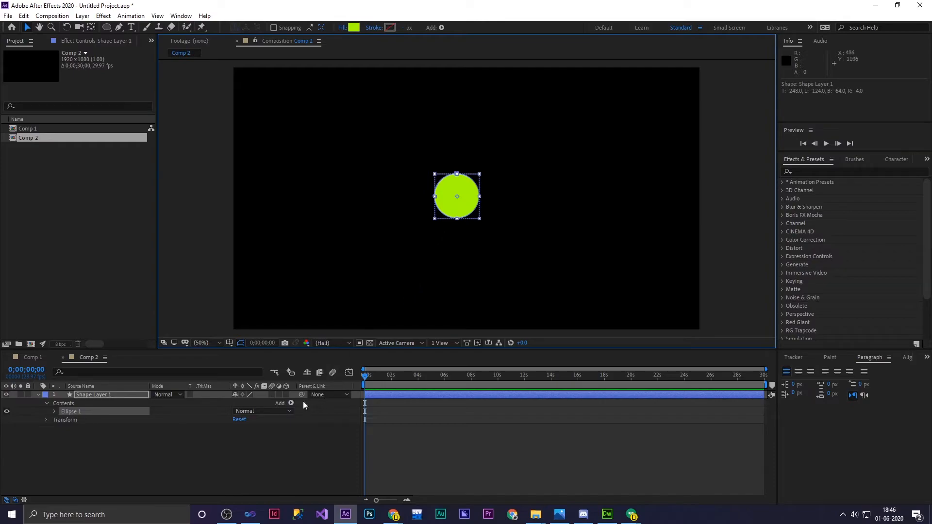
# Try a Repeater with 10 copies on Ellipse 1, and undo it
pyautogui.click(291, 403)
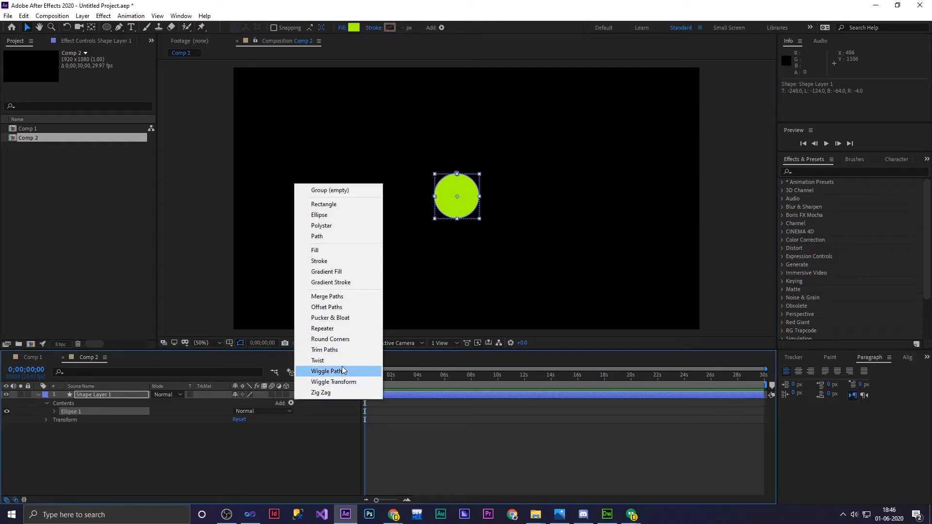
pyautogui.click(340, 328)
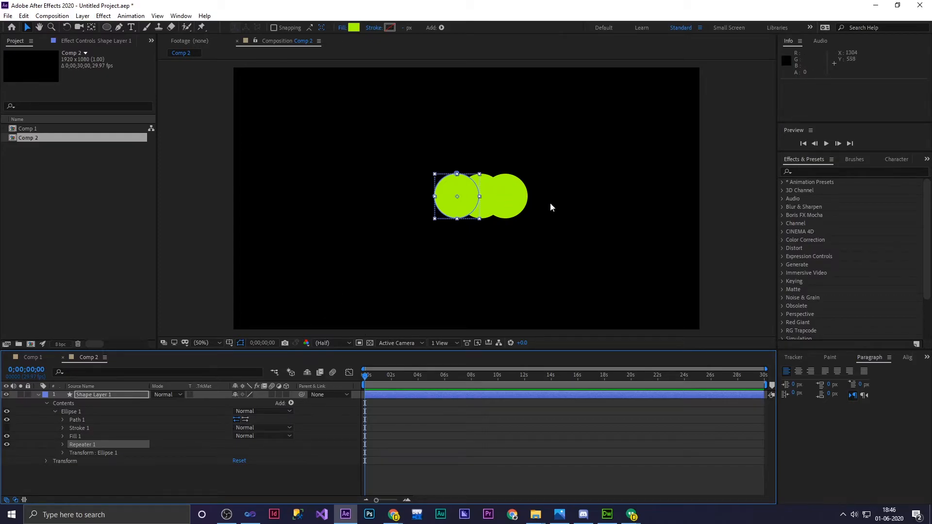
pyautogui.click(63, 445)
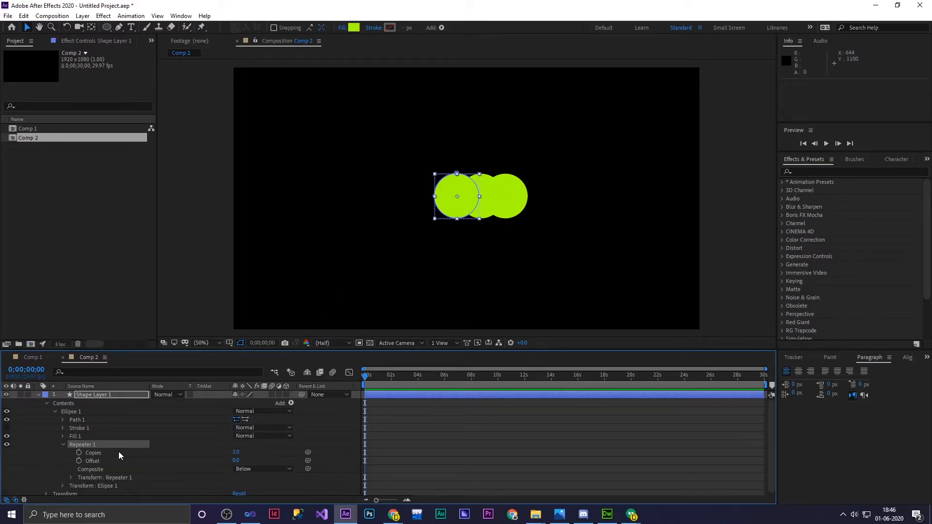
pyautogui.moveTo(238, 453)
pyautogui.mouseDown()
pyautogui.moveTo(252, 460)
pyautogui.moveTo(240, 461)
pyautogui.mouseUp()
pyautogui.hotkey('ctrl', 'z')
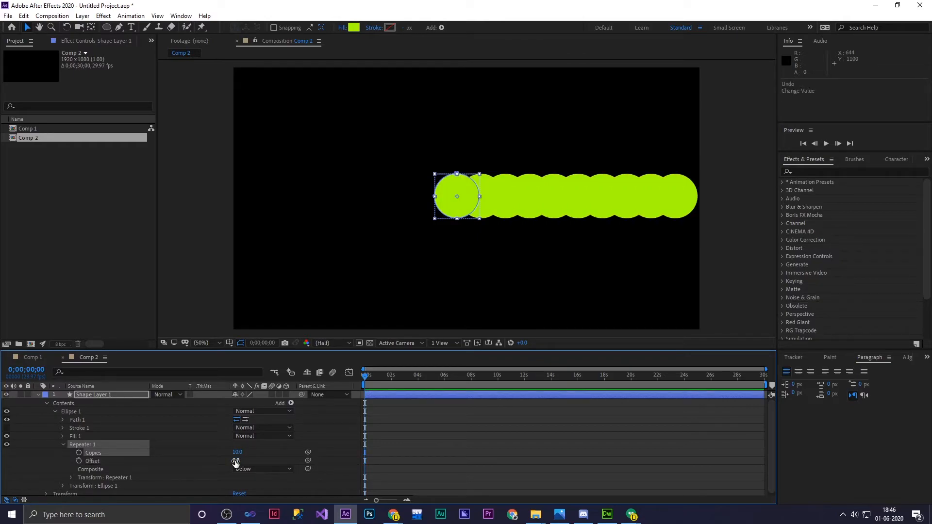
pyautogui.hotkey('ctrl', 'z')
pyautogui.hotkey('ctrl', 'z')
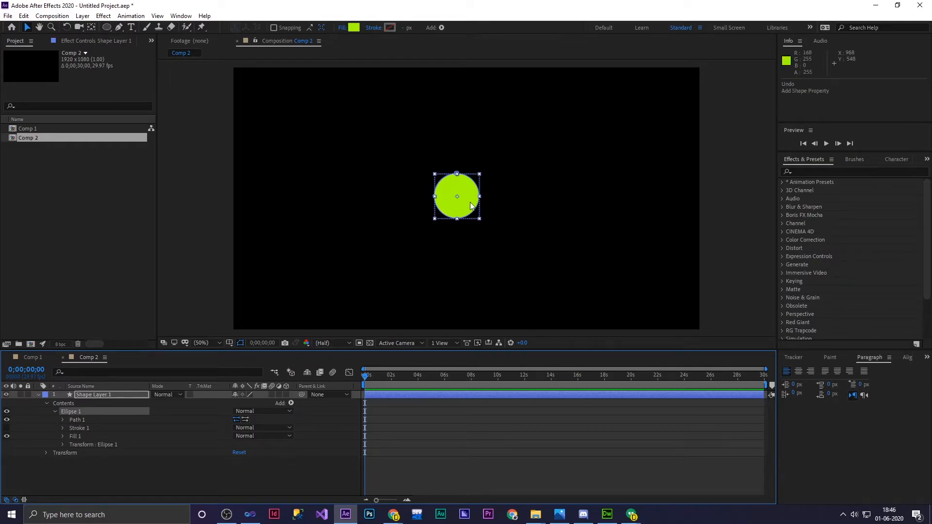
# Replace Ellipse 1 with a circle about 156 px across drawn without a Bezier path, and move it to the composition's centre
pyautogui.press('Delete')
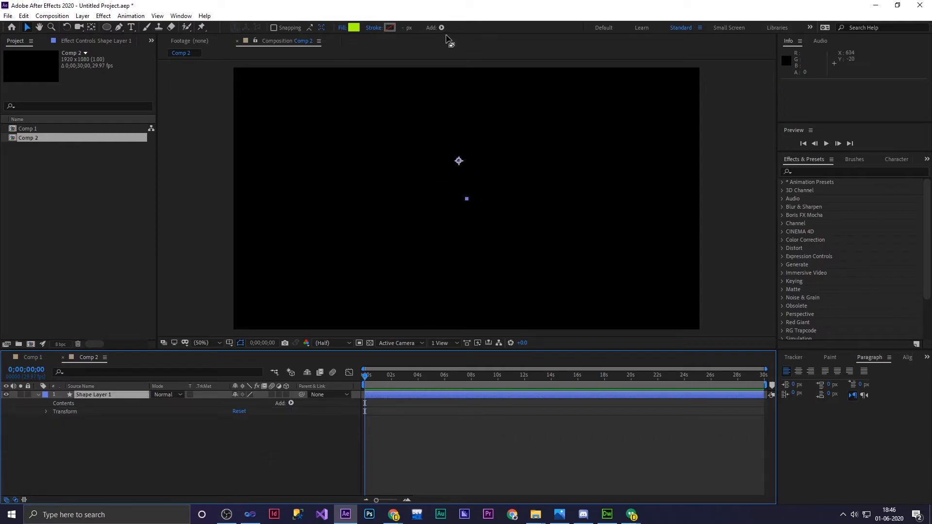
pyautogui.click(107, 27)
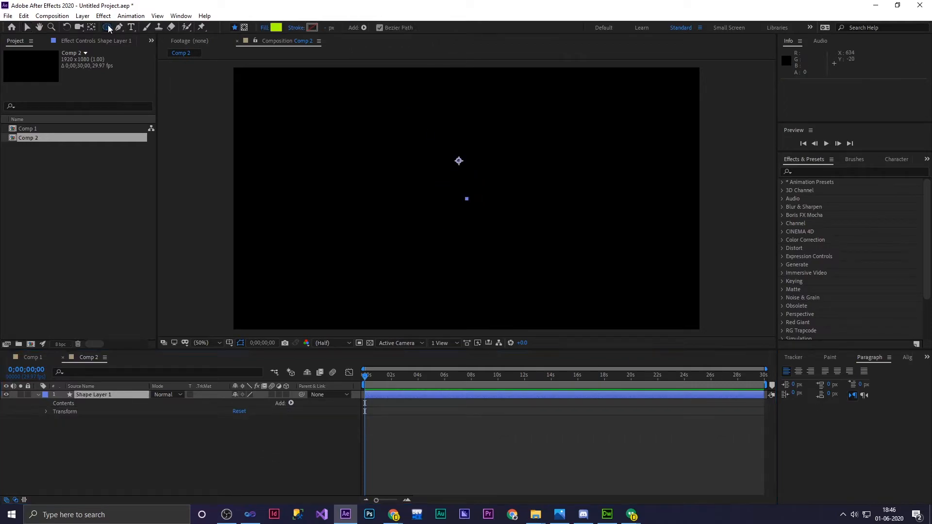
pyautogui.moveTo(447, 182)
pyautogui.mouseDown()
pyautogui.moveTo(434, 170)
pyautogui.moveTo(467, 202)
pyautogui.moveTo(456, 193)
pyautogui.mouseUp()
pyautogui.hotkey('ctrl', 'z')
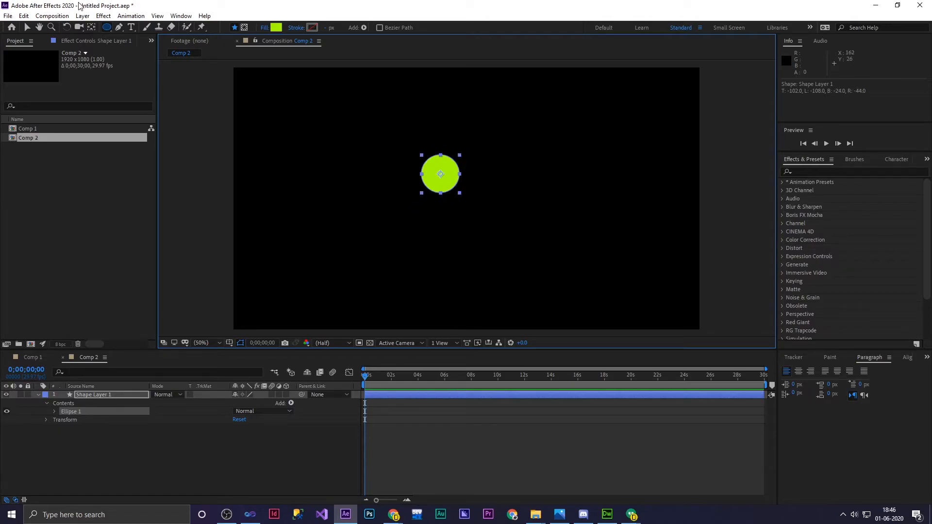
pyautogui.click(27, 27)
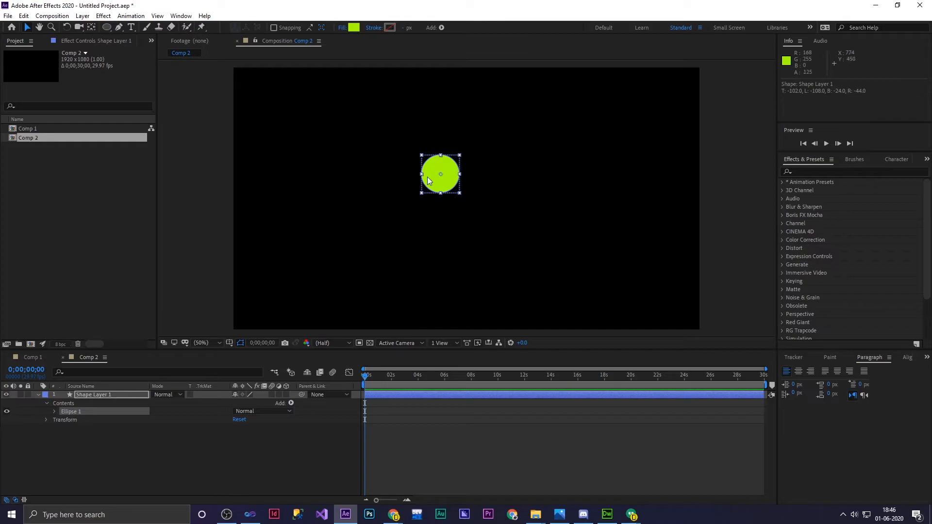
pyautogui.moveTo(446, 174); pyautogui.dragTo(465, 200)
# Enable keyframing for the Position of Ellipse Path 1 at 0;00;00;00
pyautogui.click(55, 411)
pyautogui.click(62, 420)
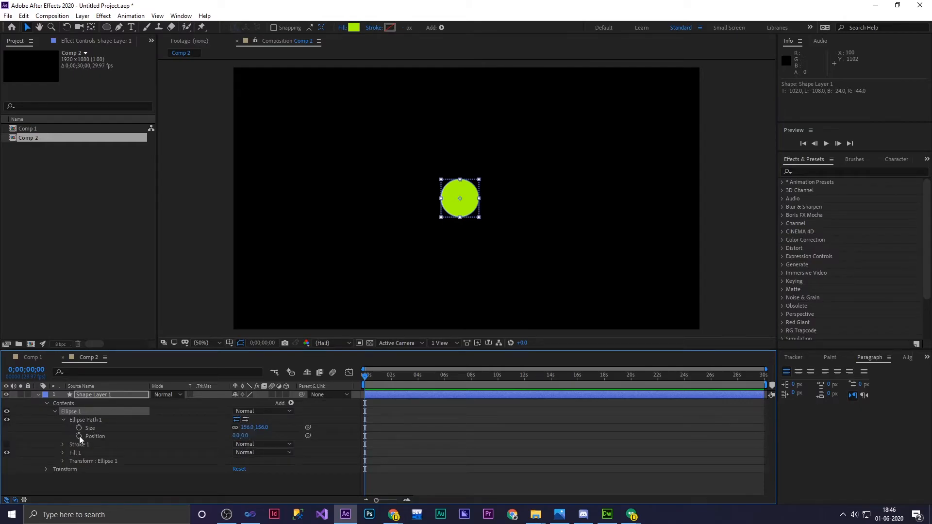
pyautogui.click(77, 435)
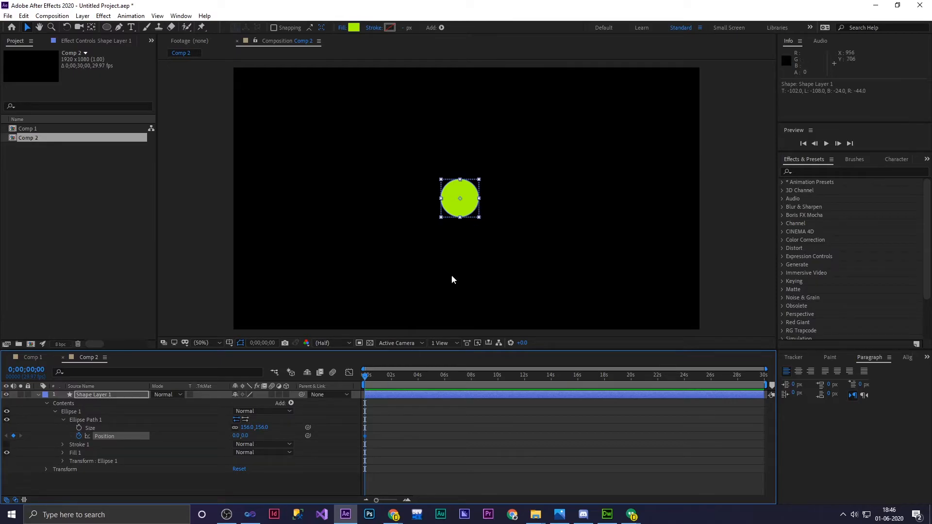
# Set the Position of Ellipse Path 1 to 0, -433 at 0;00;01;00 and preview the upward movement
pyautogui.moveTo(365, 377); pyautogui.dragTo(377, 380)
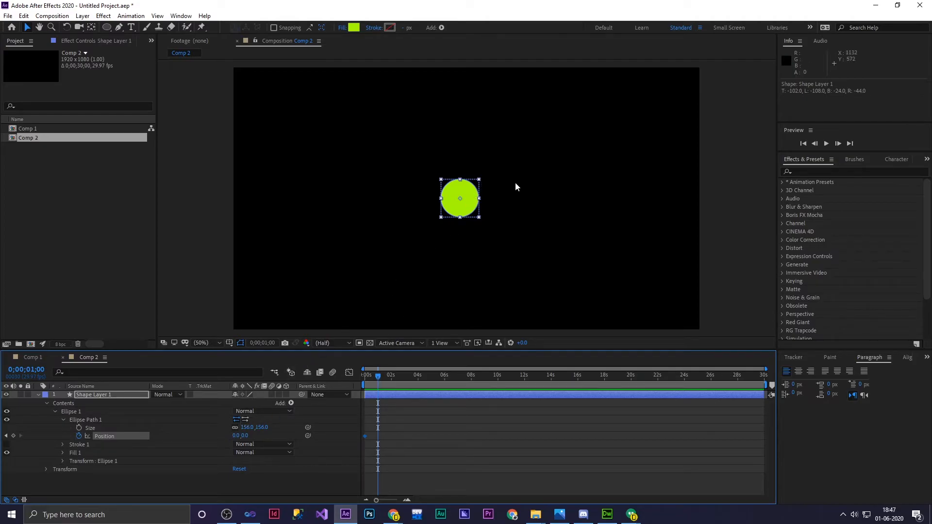
pyautogui.moveTo(471, 192); pyautogui.dragTo(476, 163)
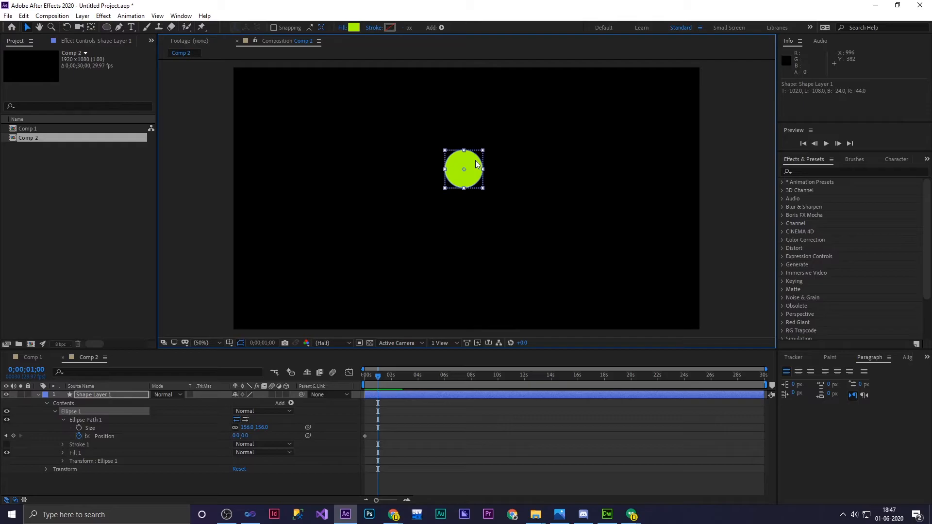
pyautogui.hotkey('ctrl', 'z')
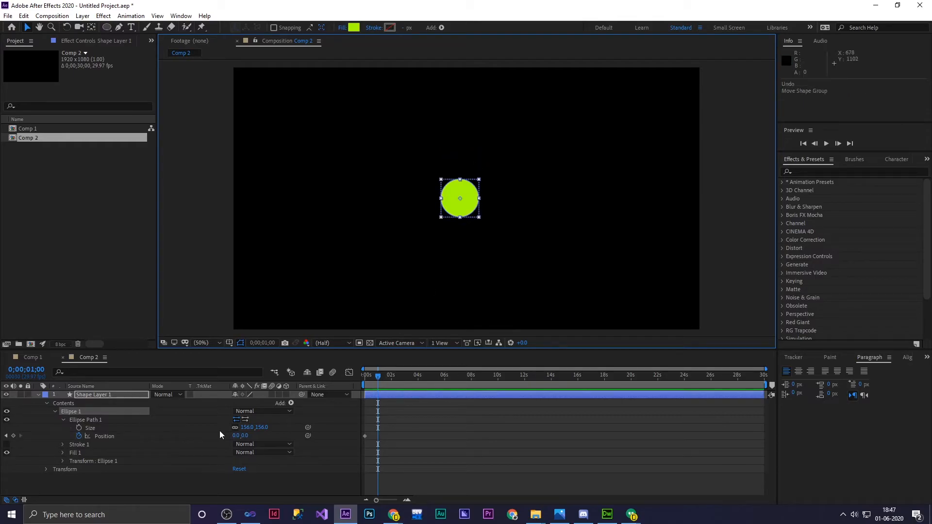
pyautogui.moveTo(236, 437); pyautogui.dragTo(16, 460)
pyautogui.hotkey('ctrl', 'z')
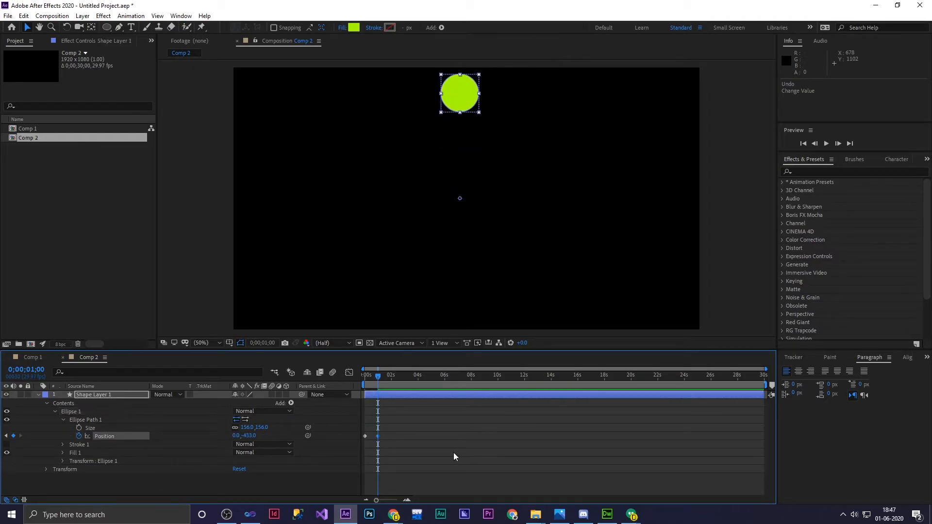
pyautogui.press('space')
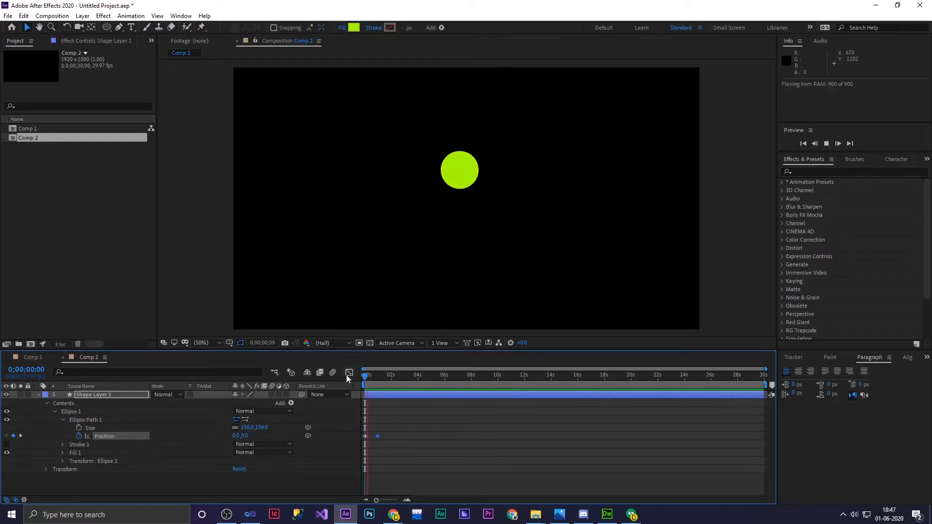
pyautogui.press('space')
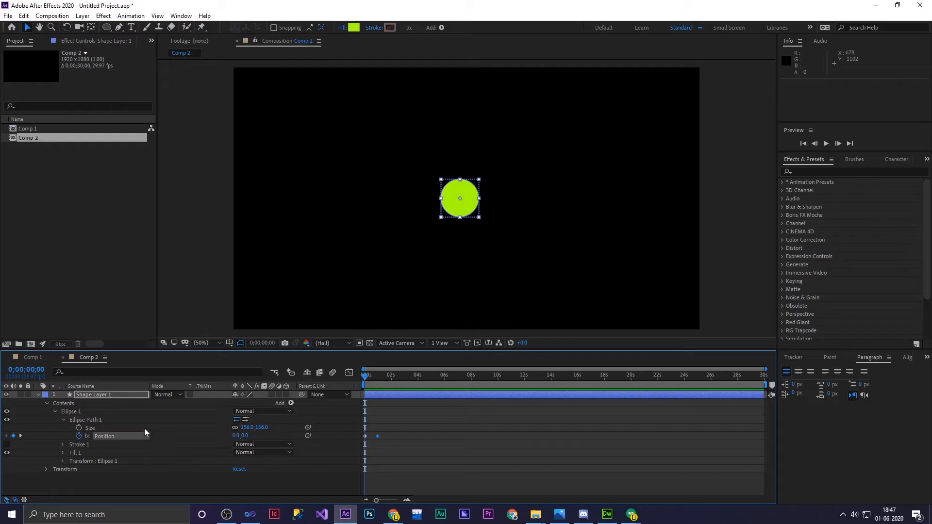
# Add a Repeater to Ellipse 1 and preview the repeated circles from the start of the timeline
pyautogui.click(290, 402)
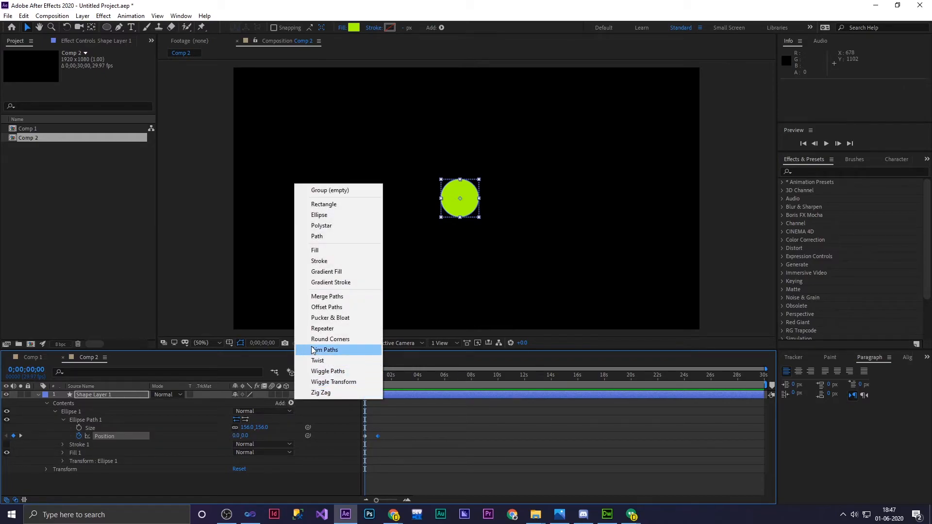
pyautogui.click(320, 329)
pyautogui.press('space')
pyautogui.press('space')
pyautogui.press('space')
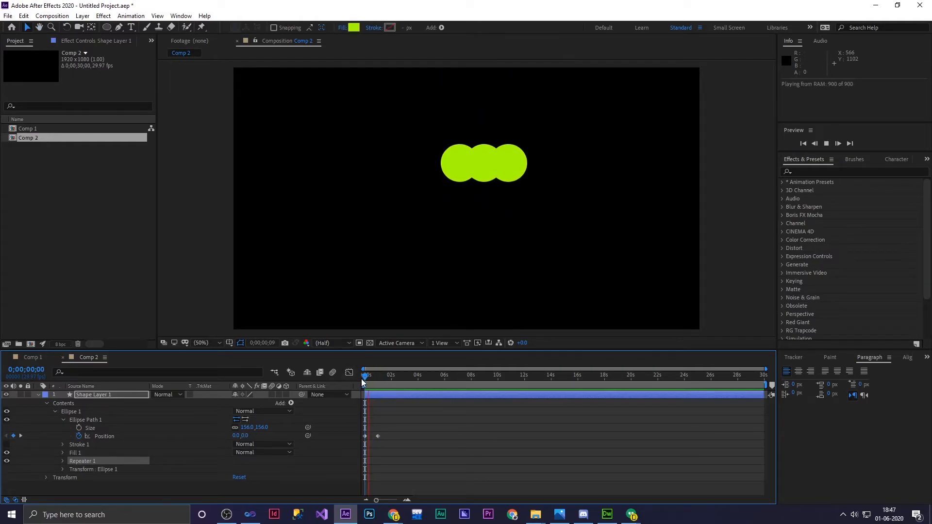
pyautogui.moveTo(382, 378); pyautogui.dragTo(364, 382)
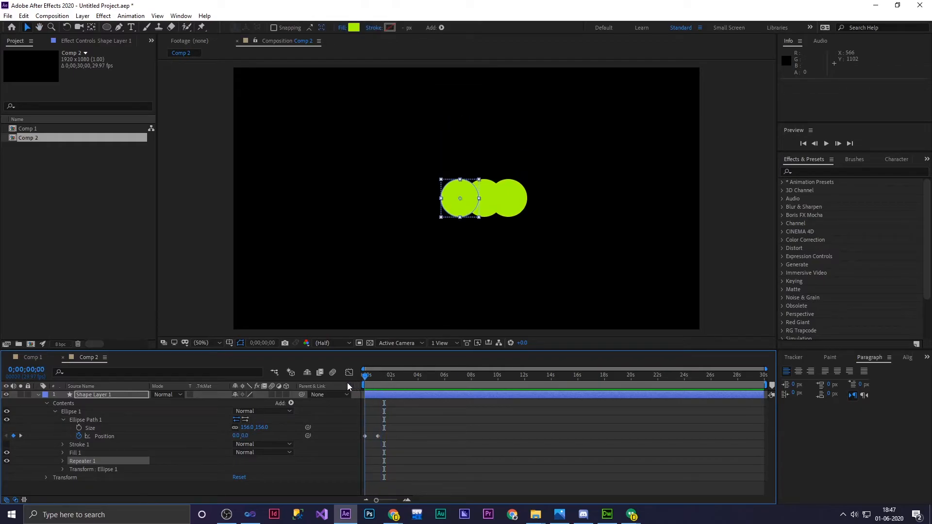
# Animate the Size of Ellipse Path 1 from 156 at 0;00;00;00 to 55 at 0;00;01;00, and preview it
pyautogui.click(79, 428)
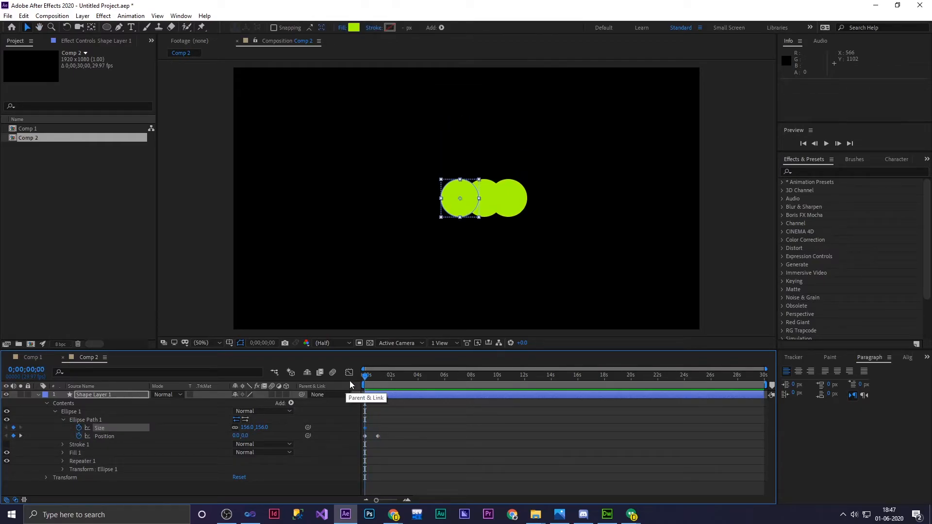
pyautogui.press('k')
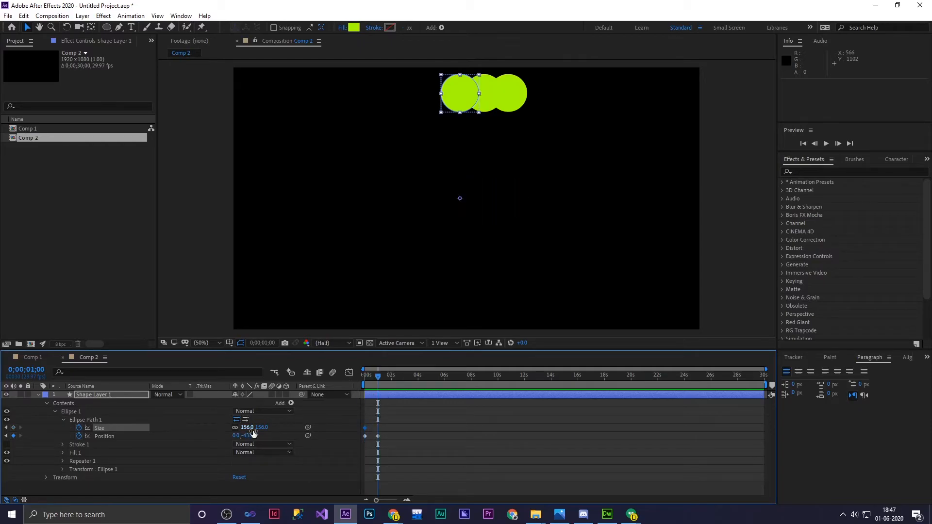
pyautogui.moveTo(247, 429); pyautogui.dragTo(202, 413)
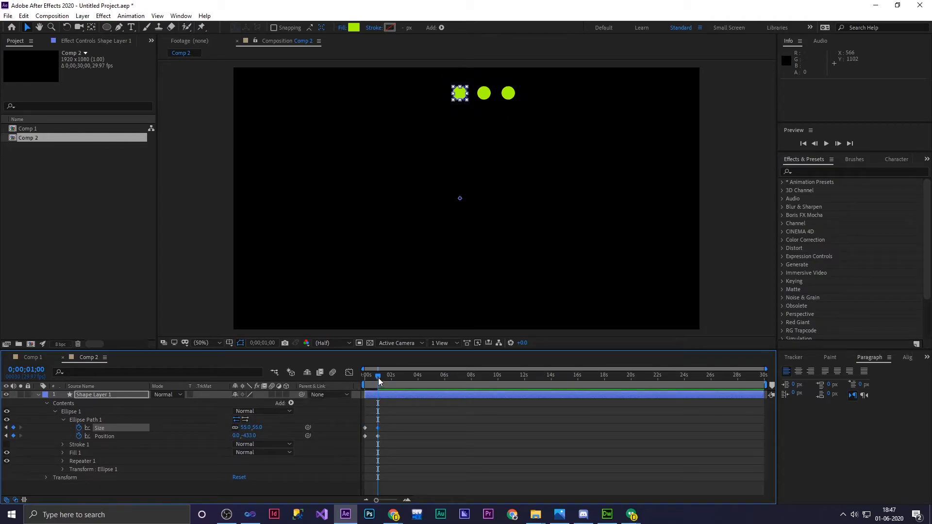
pyautogui.moveTo(379, 377); pyautogui.dragTo(355, 379)
pyautogui.press('space')
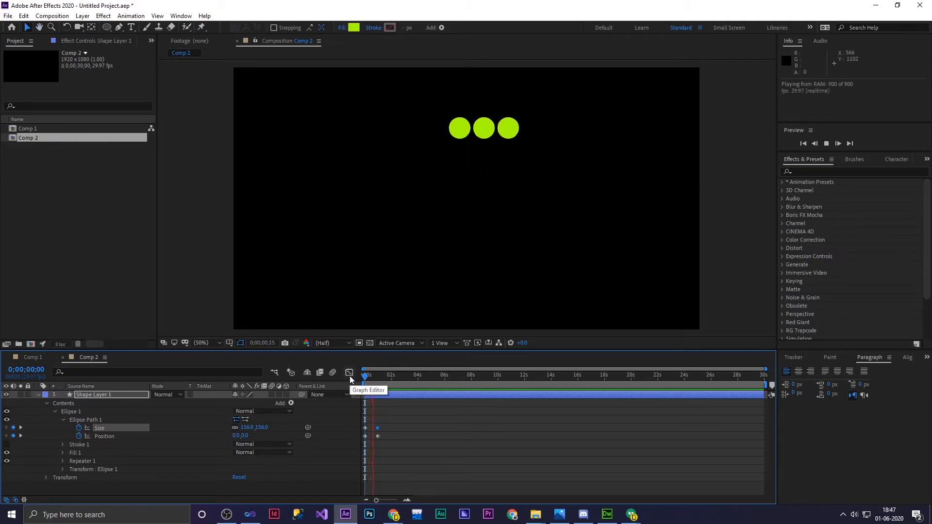
pyautogui.press('space')
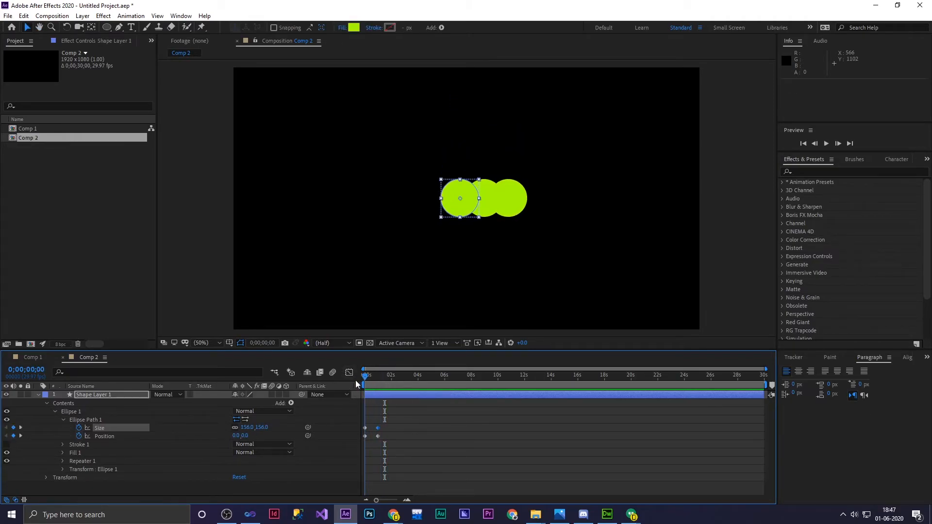
pyautogui.press('space')
pyautogui.press('space')
pyautogui.moveTo(383, 385); pyautogui.dragTo(345, 379)
# Set the number of copies in Repeater 1 to 8
pyautogui.click(62, 461)
pyautogui.scroll(-1, 251, 462)
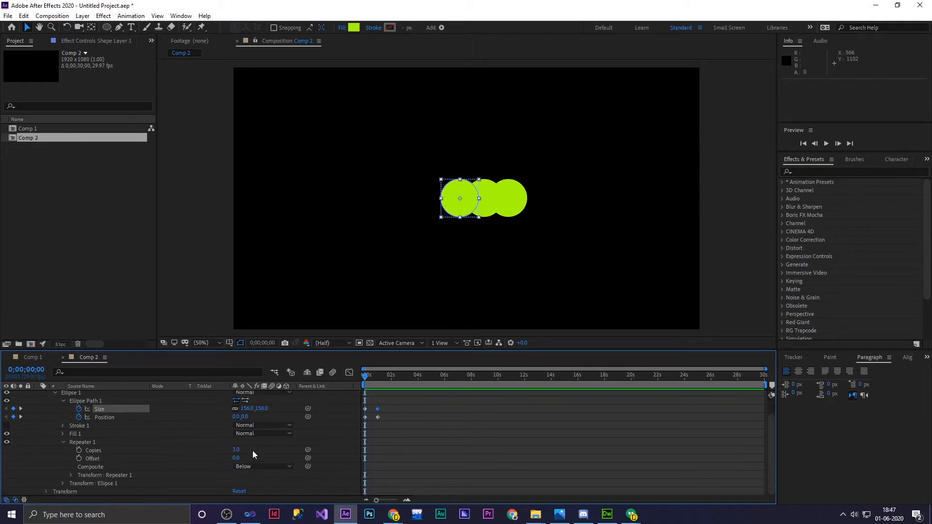
pyautogui.moveTo(236, 449)
pyautogui.mouseDown()
pyautogui.moveTo(245, 450)
pyautogui.moveTo(236, 451)
pyautogui.mouseUp()
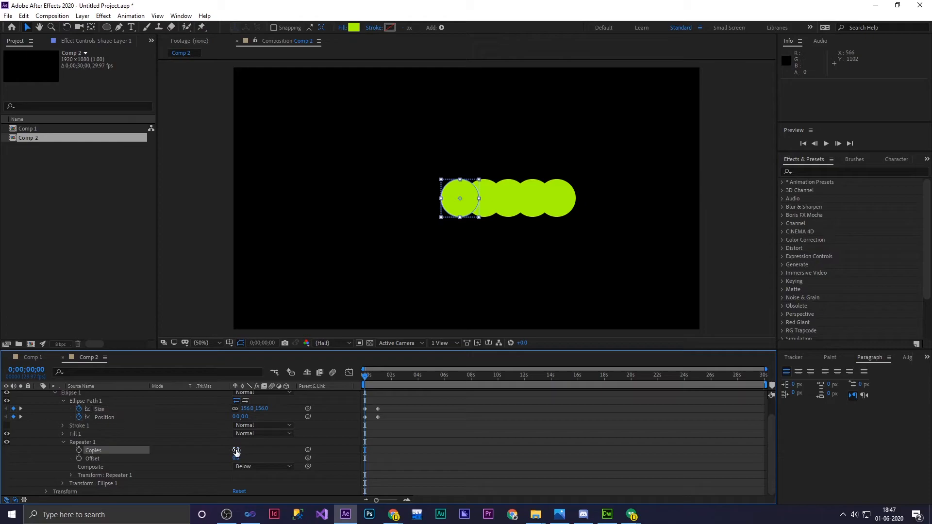
pyautogui.hotkey('ctrl', 'z')
pyautogui.click(236, 450)
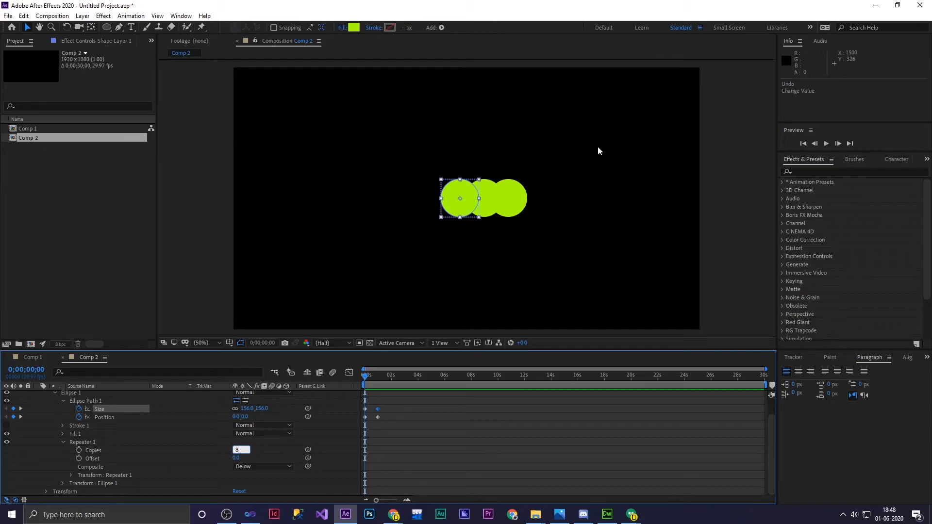
pyautogui.press('Return')
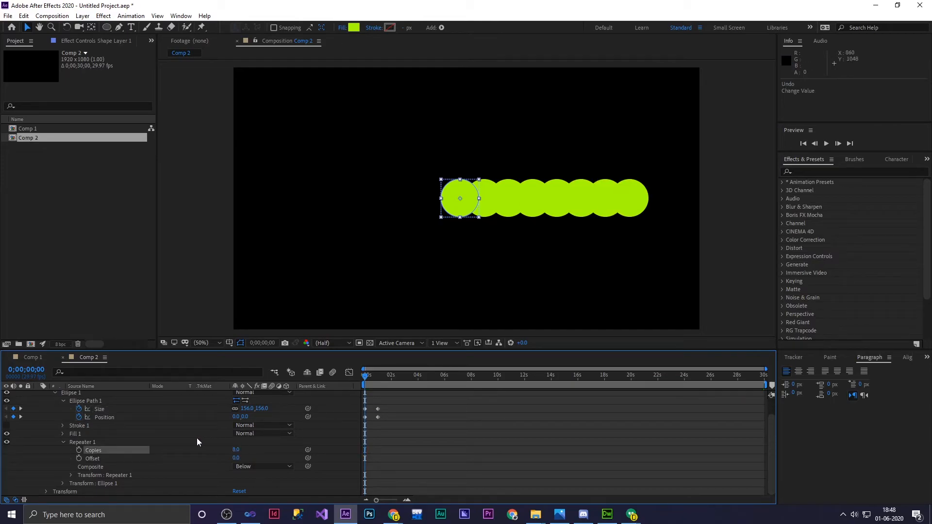
# Set the horizontal Position in the transform of Repeater 1 to 0 so the copies overlap
pyautogui.click(70, 475)
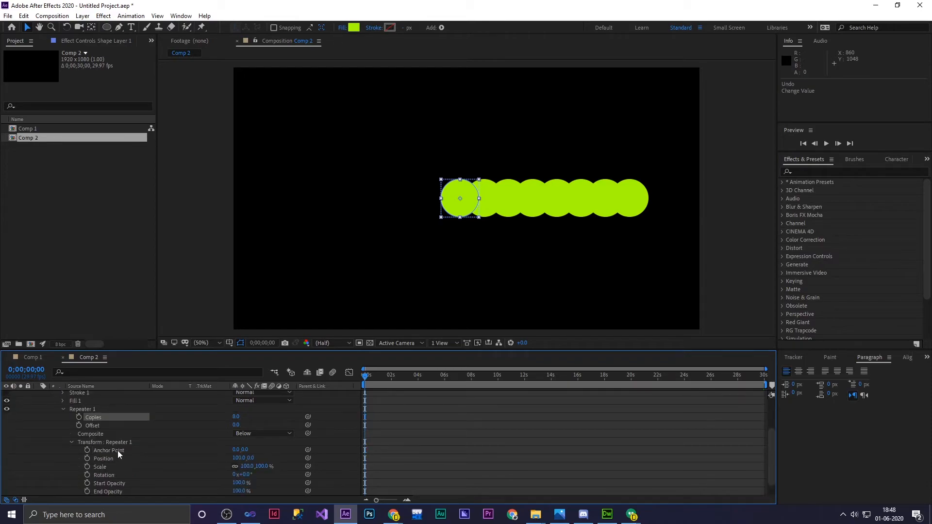
pyautogui.click(240, 457)
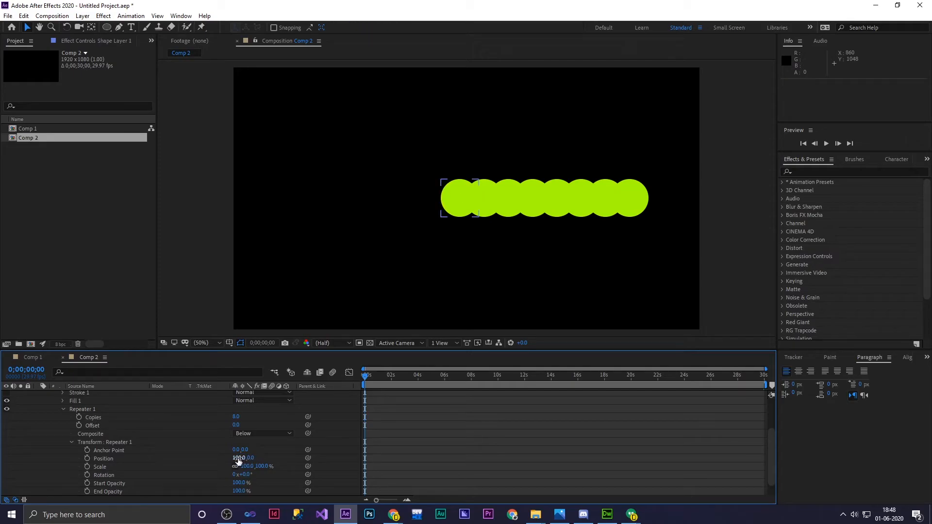
pyautogui.write('0')
pyautogui.press('Return')
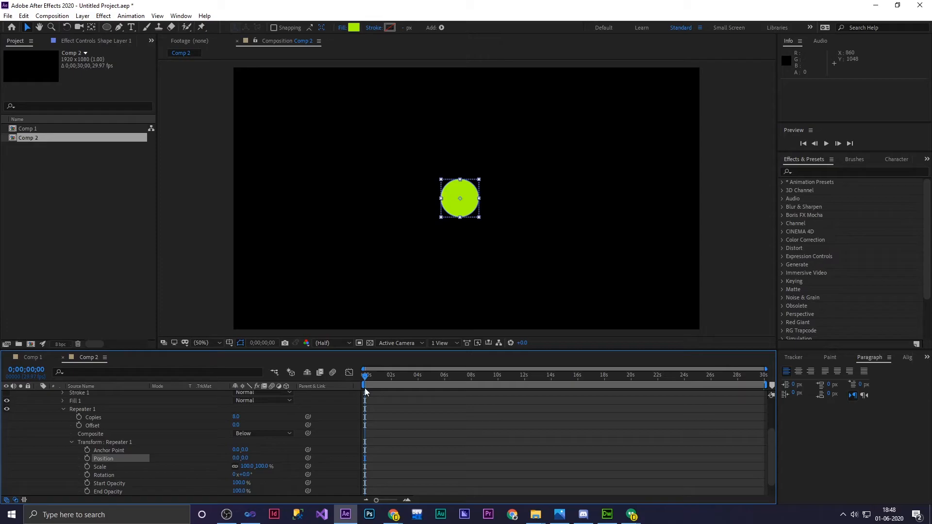
pyautogui.moveTo(368, 377)
pyautogui.mouseDown()
pyautogui.moveTo(386, 377)
pyautogui.moveTo(352, 380)
pyautogui.mouseUp()
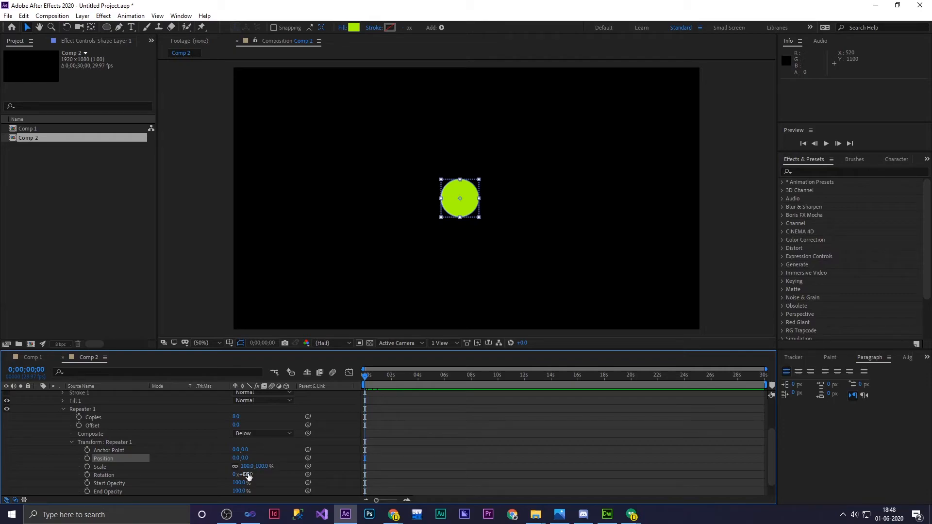
# Set the Rotation in the transform of Repeater 1 to 360/8 degrees and preview the animation
pyautogui.moveTo(246, 476); pyautogui.dragTo(251, 476)
pyautogui.click(249, 476)
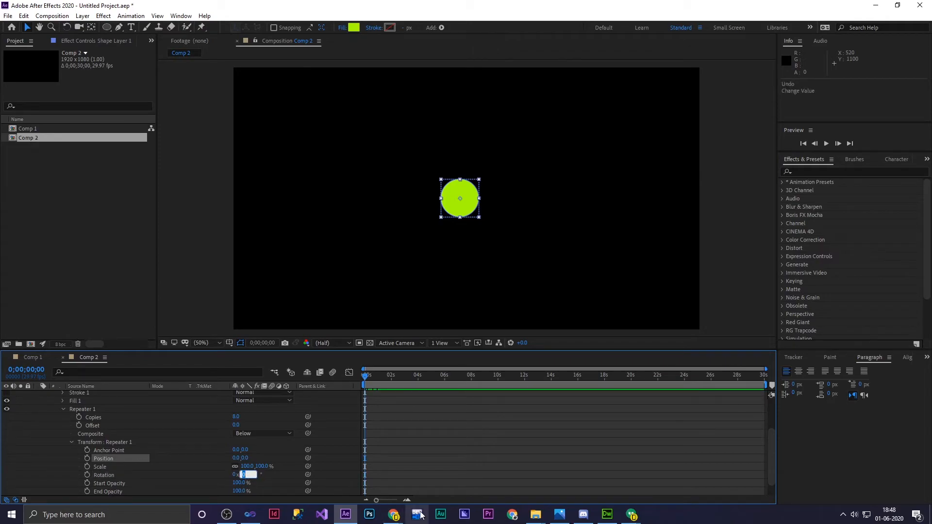
pyautogui.write('360/8')
pyautogui.press('Return')
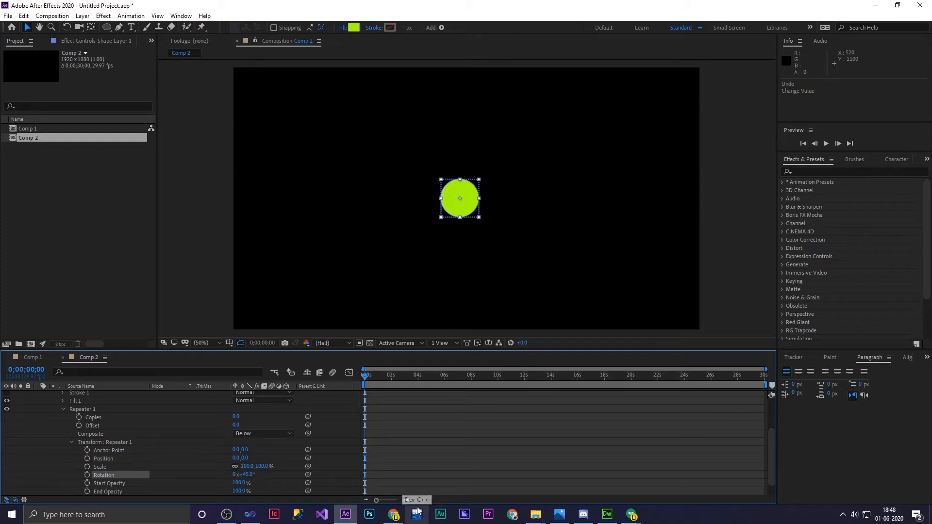
pyautogui.moveTo(368, 376); pyautogui.dragTo(345, 383)
pyautogui.press('space')
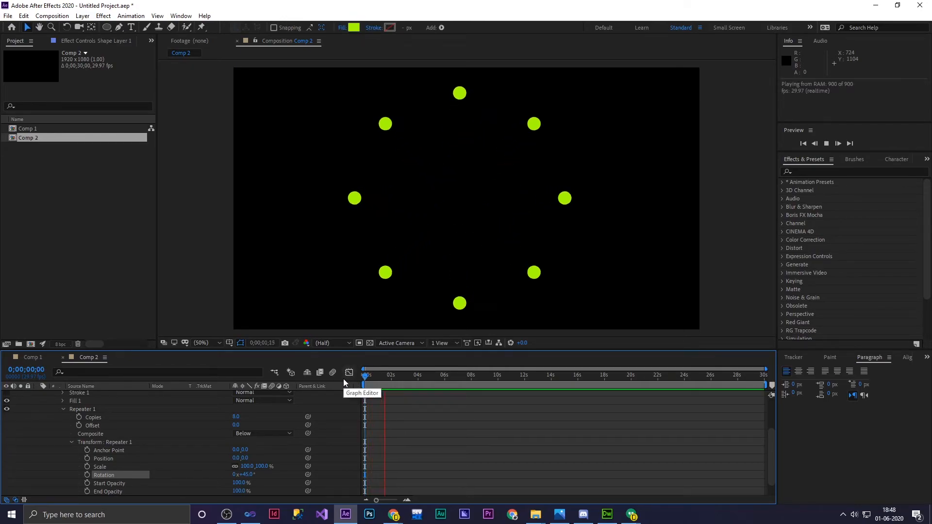
pyautogui.press('space')
# Undo and redo the rotation change of Repeater 1, and replay the animation from the start
pyautogui.hotkey('ctrl', 'z')
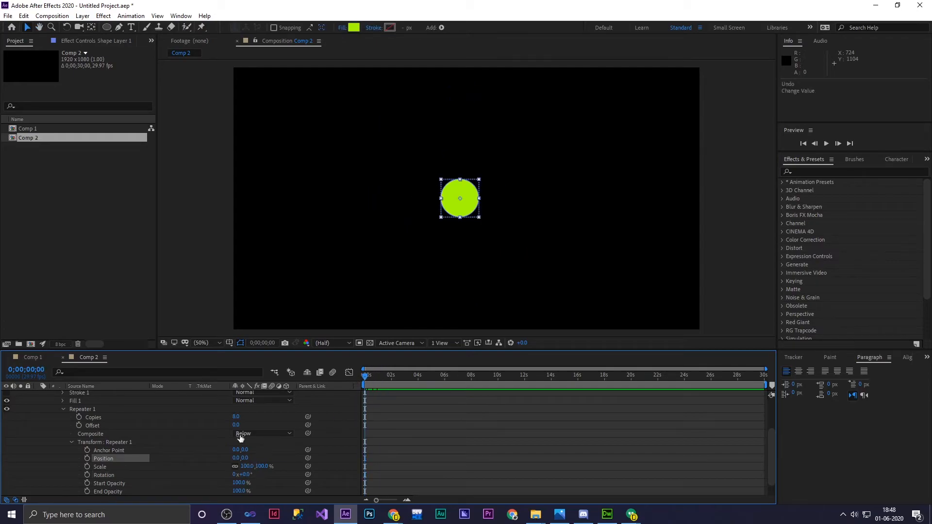
pyautogui.scroll(-1, 254, 476)
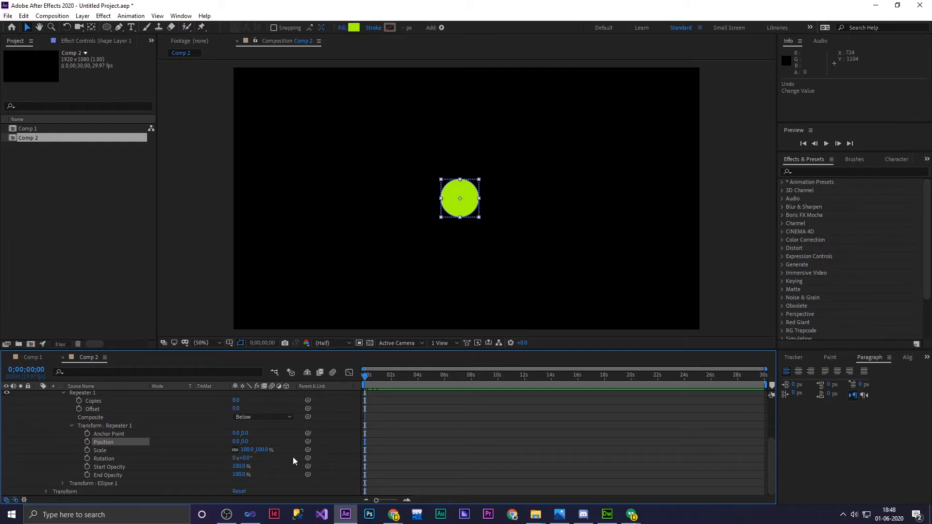
pyautogui.hotkey('ctrl', 'shift', 'z')
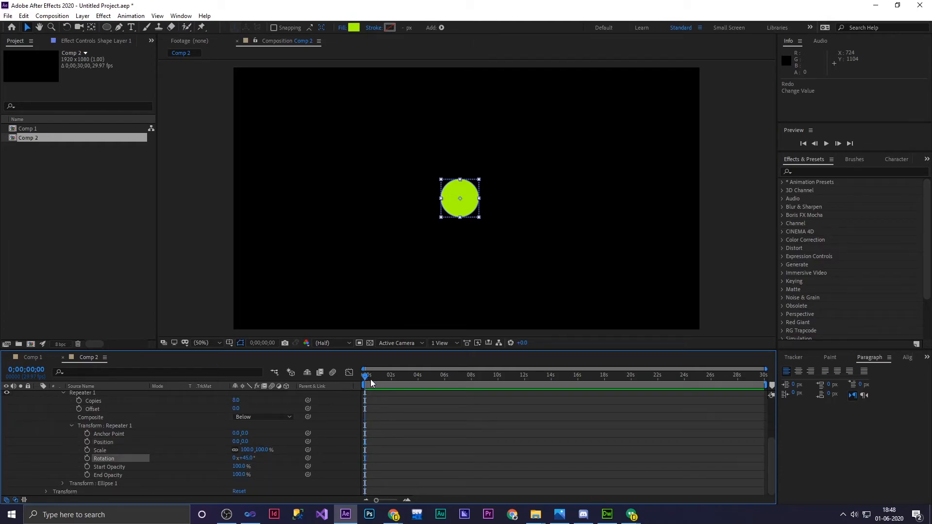
pyautogui.moveTo(370, 378); pyautogui.dragTo(359, 378)
pyautogui.press('space')
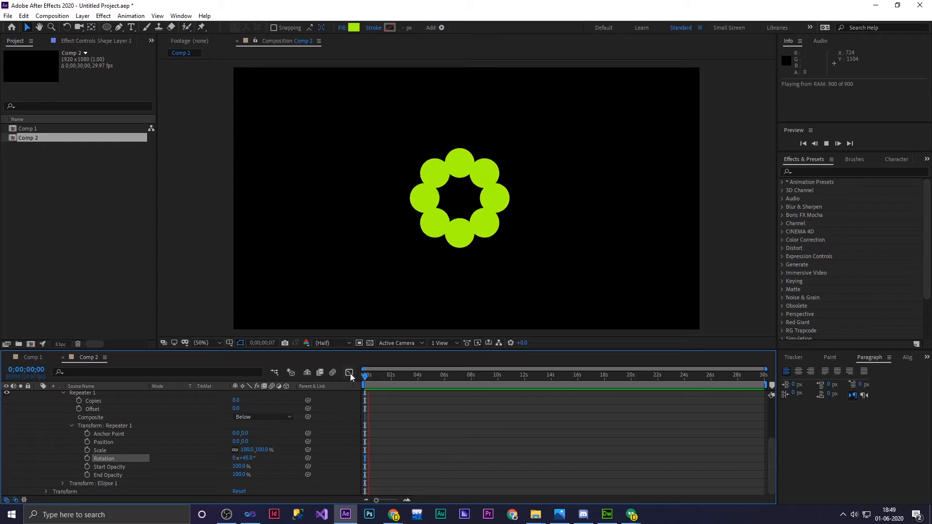
pyautogui.press('space')
pyautogui.moveTo(382, 378); pyautogui.dragTo(347, 383)
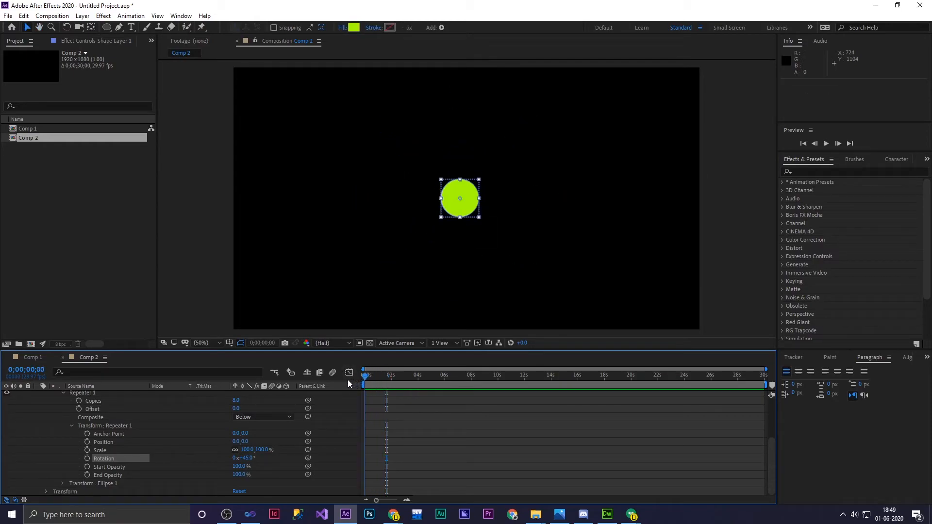
# Enable keyframing for Start Opacity and End Opacity in the transform of Repeater 1 at 0;00;00;19
pyautogui.click(71, 426)
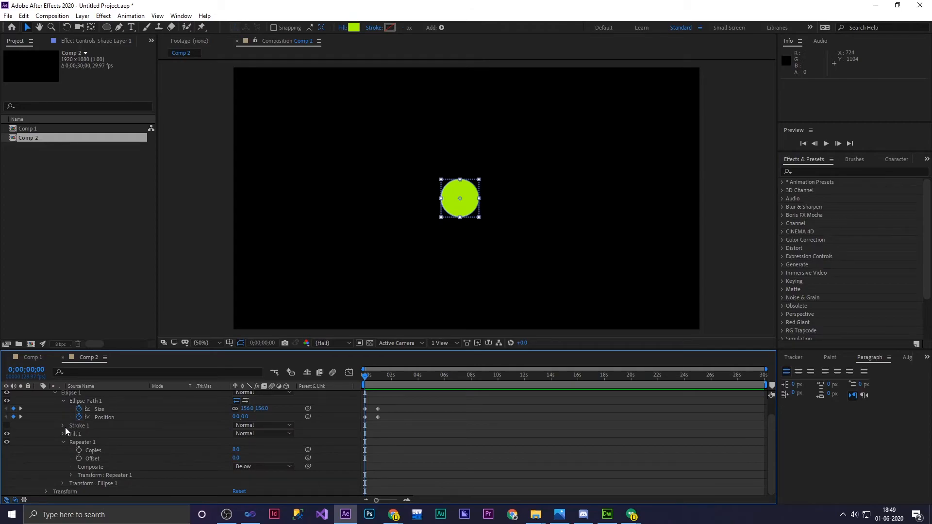
pyautogui.click(63, 402)
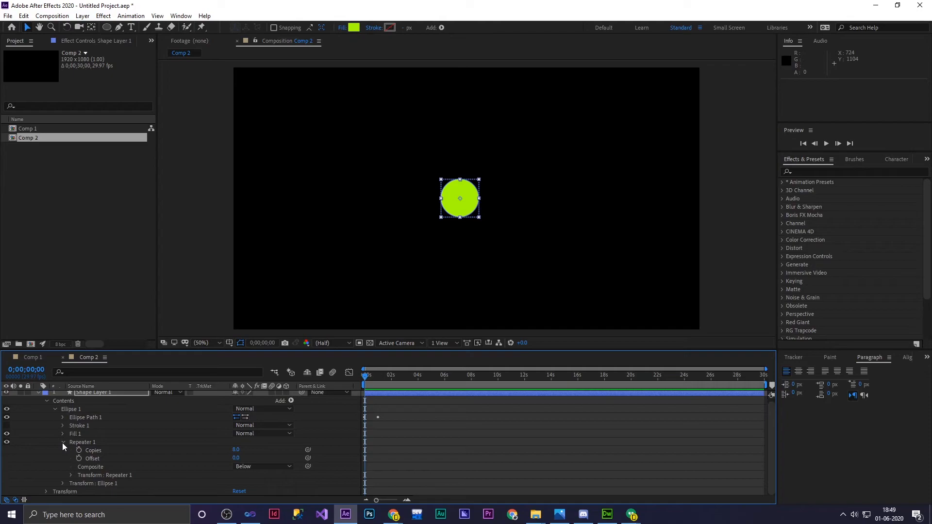
pyautogui.click(71, 475)
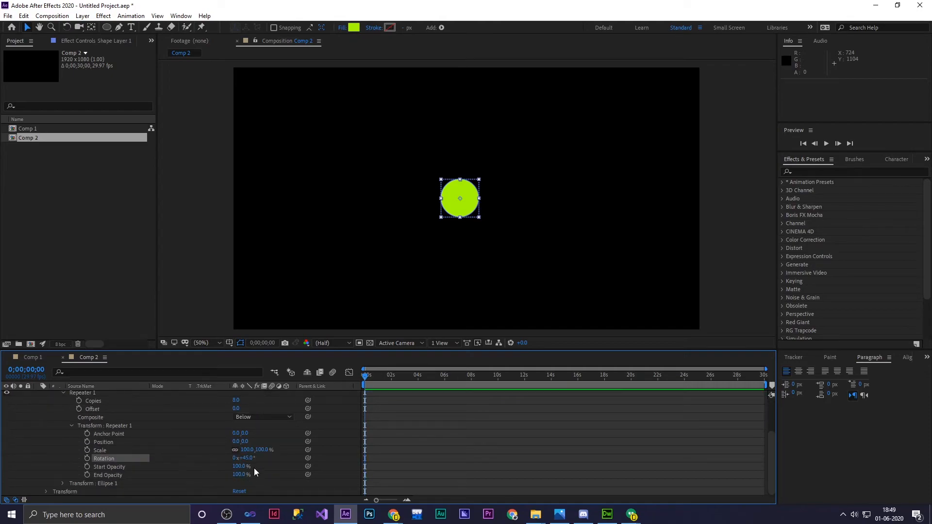
pyautogui.moveTo(365, 375)
pyautogui.mouseDown()
pyautogui.moveTo(383, 381)
pyautogui.moveTo(372, 380)
pyautogui.mouseUp()
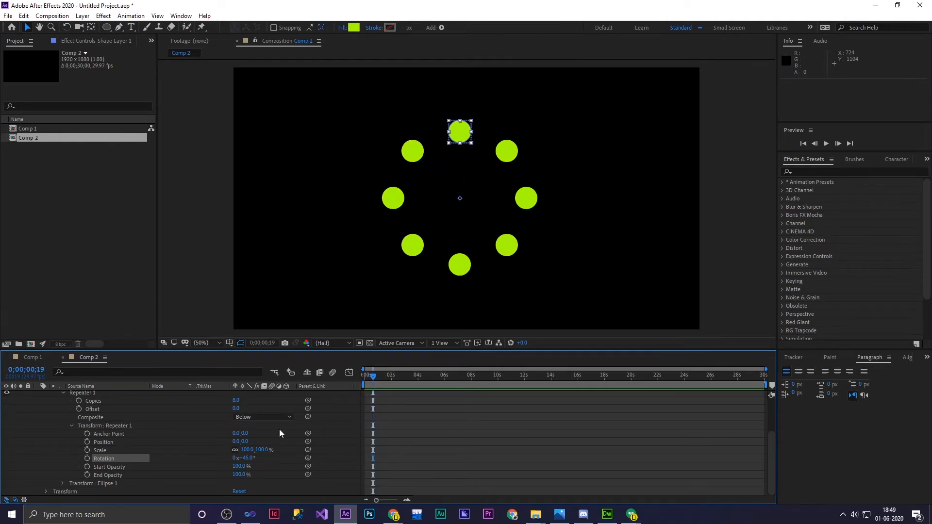
pyautogui.click(86, 466)
pyautogui.click(87, 475)
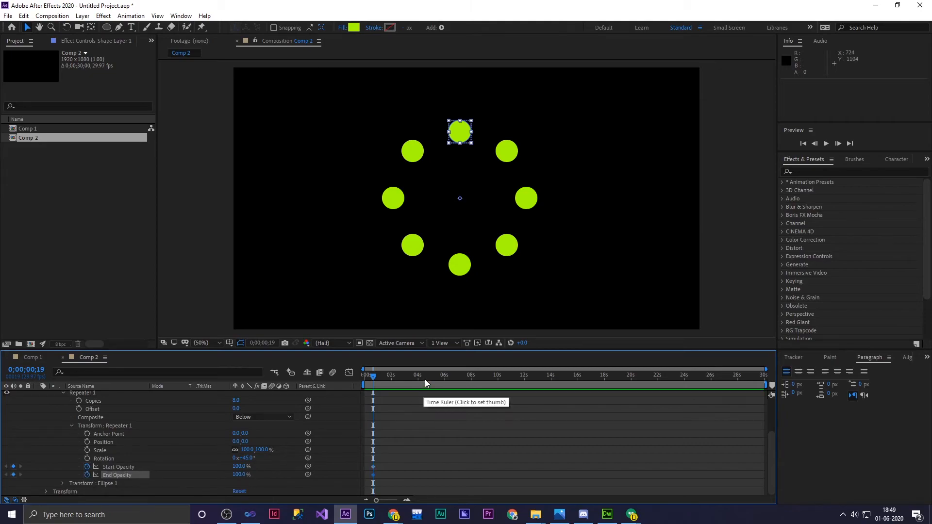
# Set Start Opacity and End Opacity of Repeater 1 to 0% at 0;00;01;07 and preview the fade-out from the start
pyautogui.moveTo(377, 377); pyautogui.dragTo(381, 381)
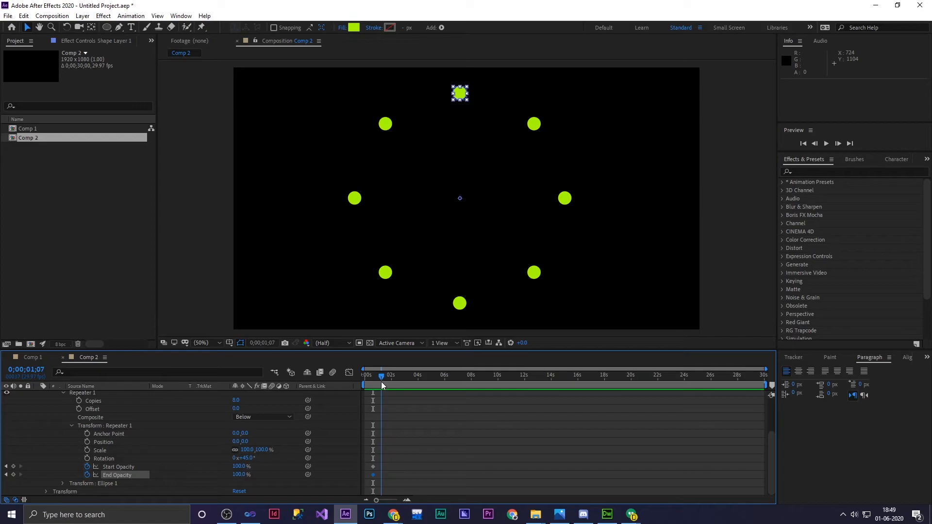
pyautogui.moveTo(237, 466); pyautogui.dragTo(180, 466)
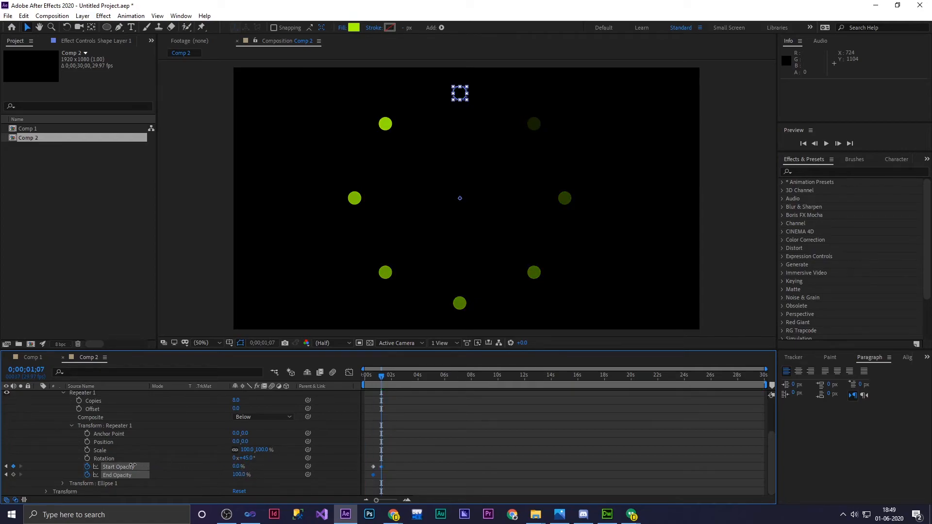
pyautogui.moveTo(238, 474); pyautogui.dragTo(183, 473)
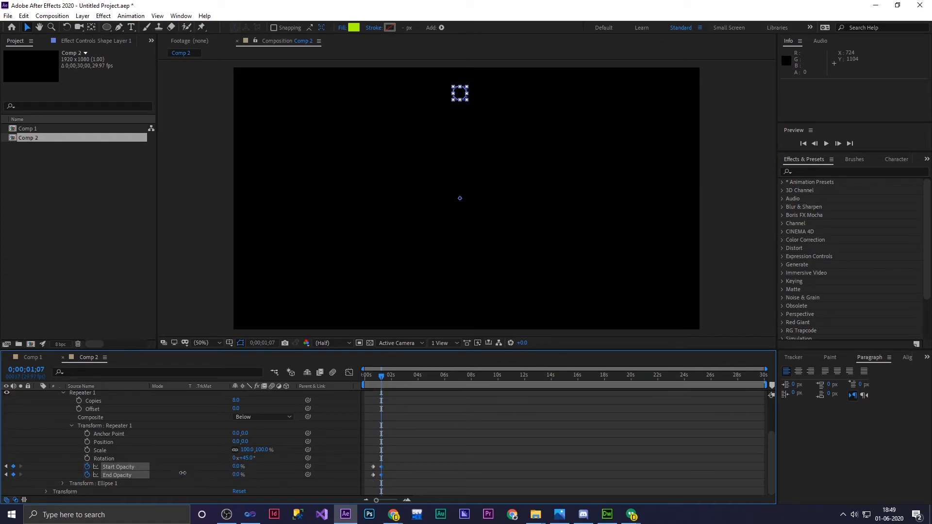
pyautogui.press('space')
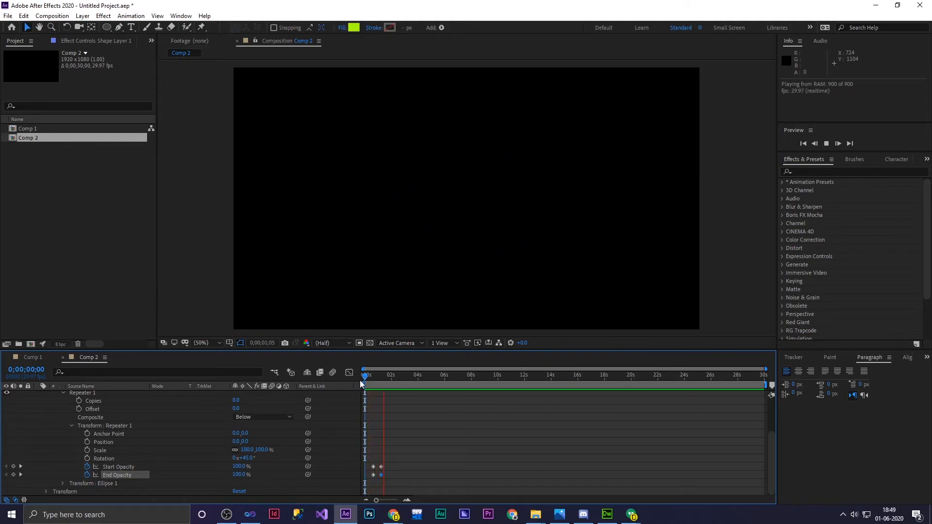
pyautogui.press('space')
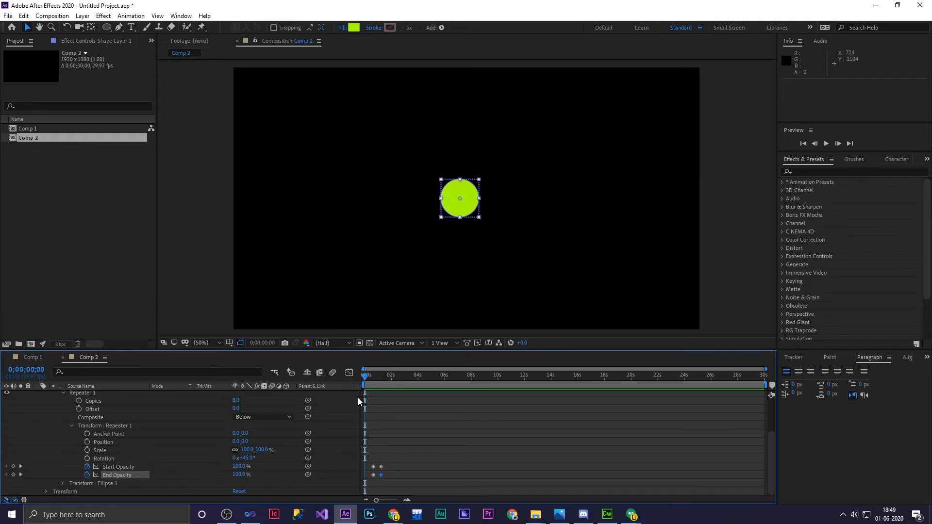
# Collapse the contents of Shape Layer 1 and center the layer's anchor point in its circle
pyautogui.click(72, 426)
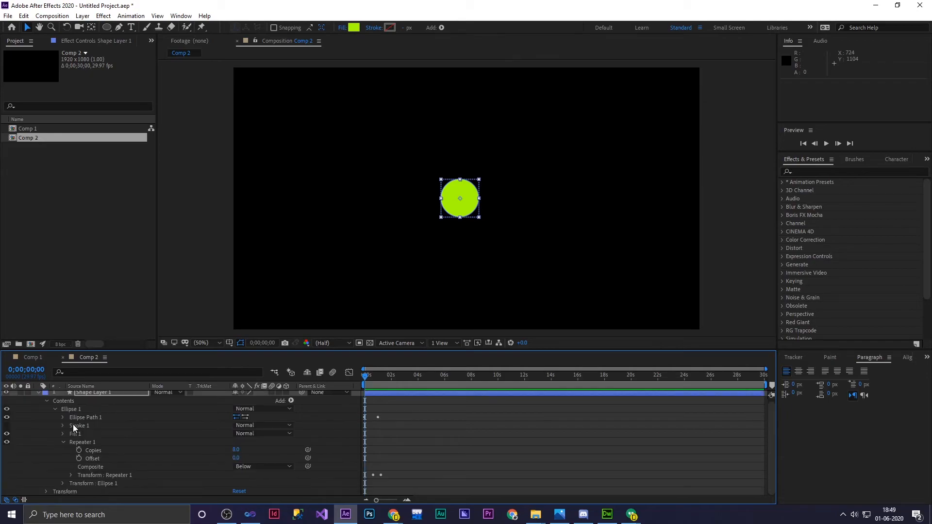
pyautogui.click(54, 409)
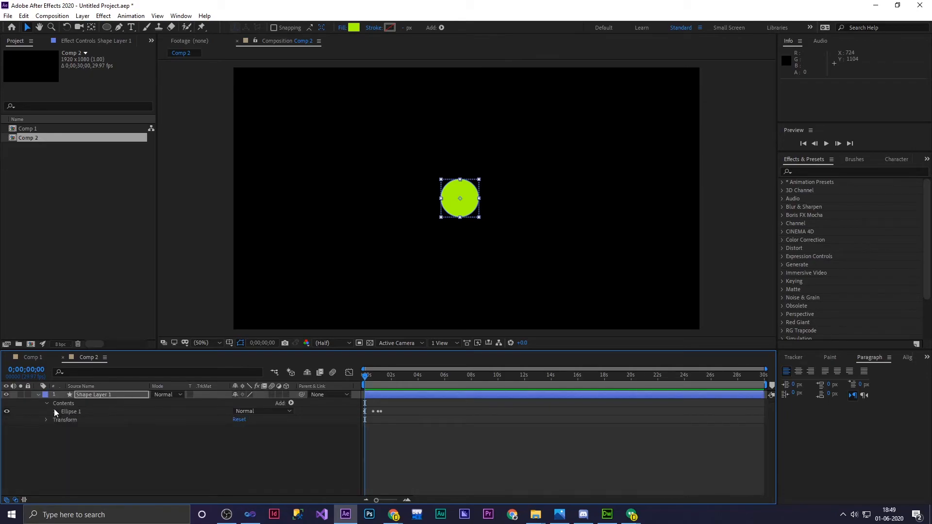
pyautogui.click(92, 396)
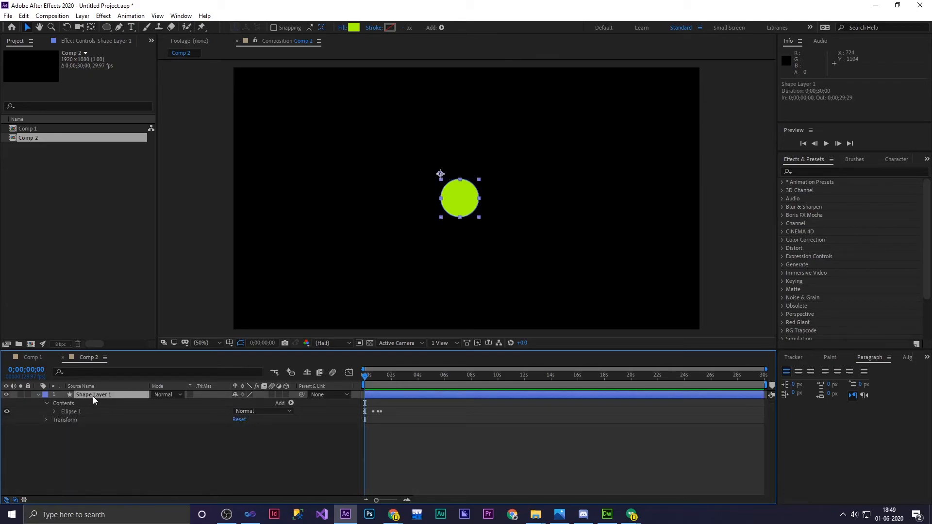
pyautogui.click(47, 403)
pyautogui.hotkey('ctrl', 'alt', 'Home')
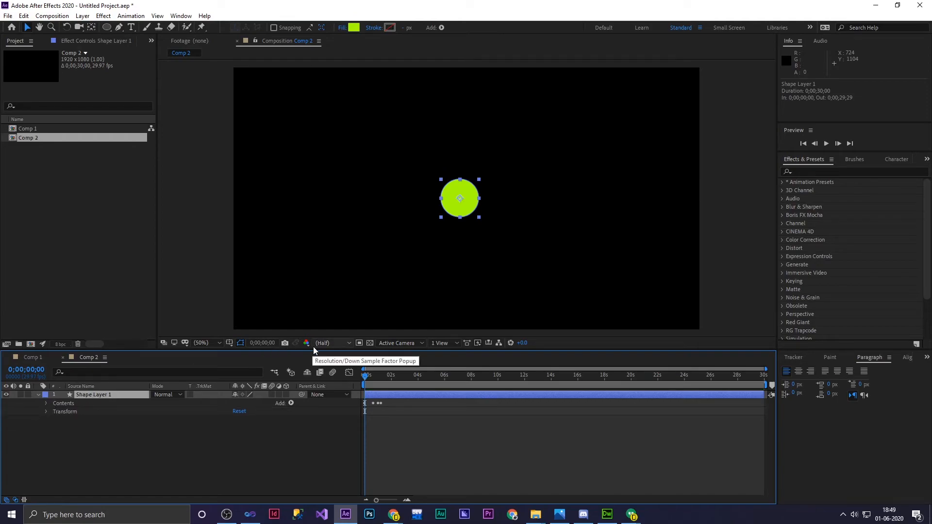
# Duplicate Shape Layer 1 twice, staggering the copies to start at 0;00;00;26 and 0;00;02;03
pyautogui.hotkey('ctrl', 'd')
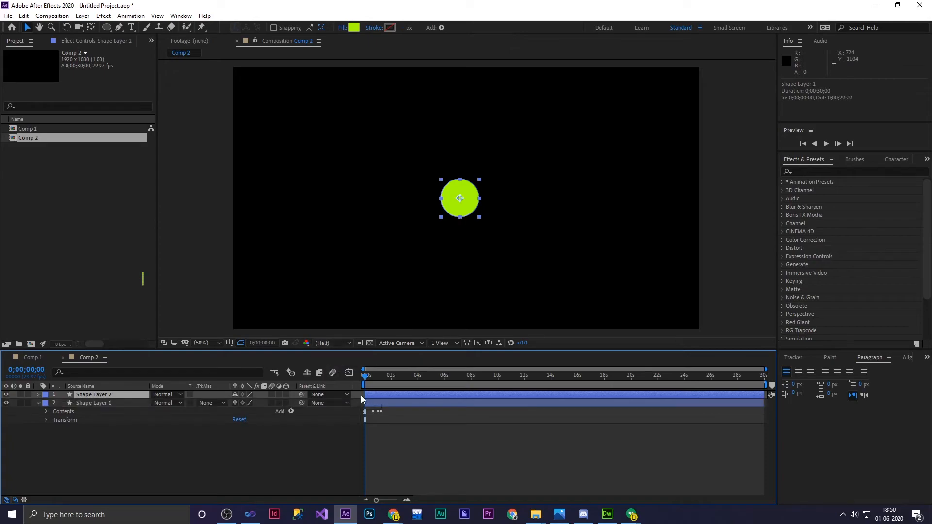
pyautogui.moveTo(374, 393)
pyautogui.mouseDown()
pyautogui.moveTo(388, 397)
pyautogui.moveTo(376, 377)
pyautogui.moveTo(390, 381)
pyautogui.moveTo(359, 389)
pyautogui.mouseUp()
pyautogui.press('space')
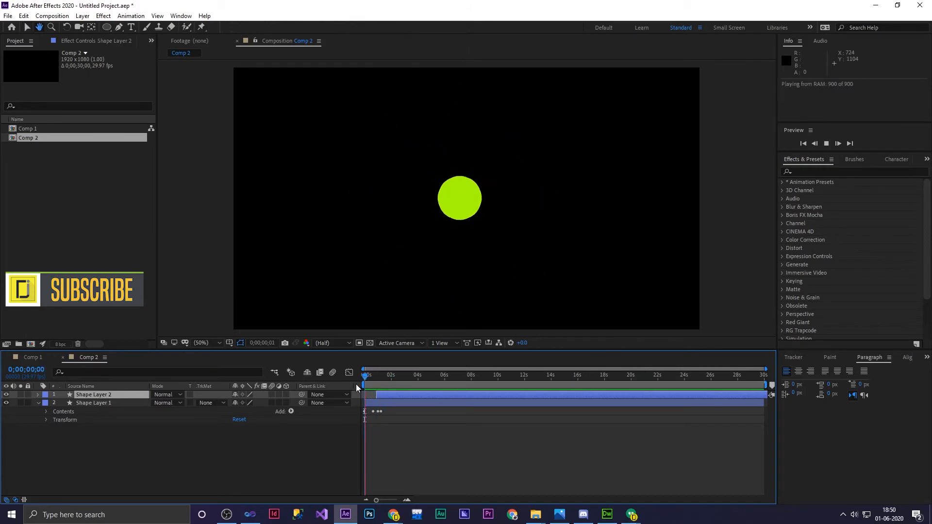
pyautogui.moveTo(392, 394); pyautogui.dragTo(421, 395)
pyautogui.hotkey('ctrl', 'd')
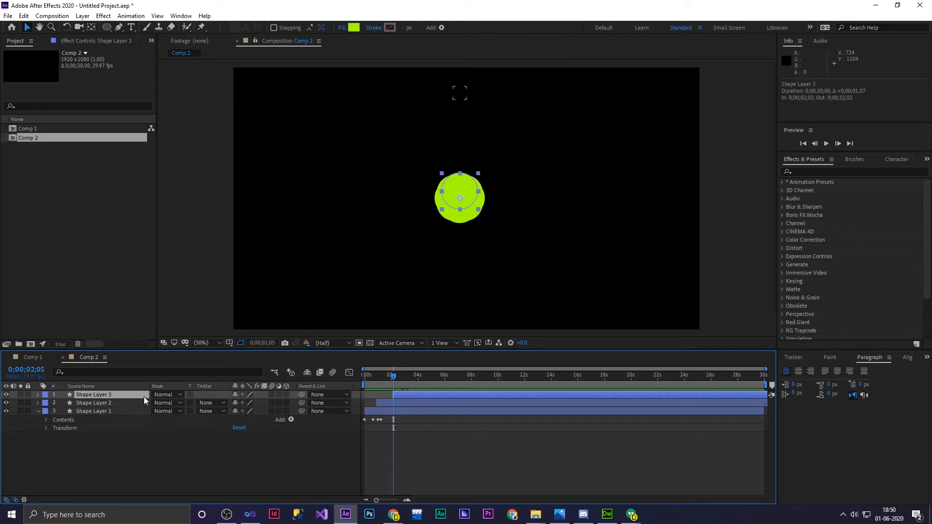
# Change the fill color of Shape Layer 3 to magenta
pyautogui.click(354, 27)
pyautogui.moveTo(327, 217)
pyautogui.mouseDown()
pyautogui.moveTo(345, 237)
pyautogui.moveTo(371, 229)
pyautogui.mouseUp()
pyautogui.click(371, 238)
pyautogui.click(445, 212)
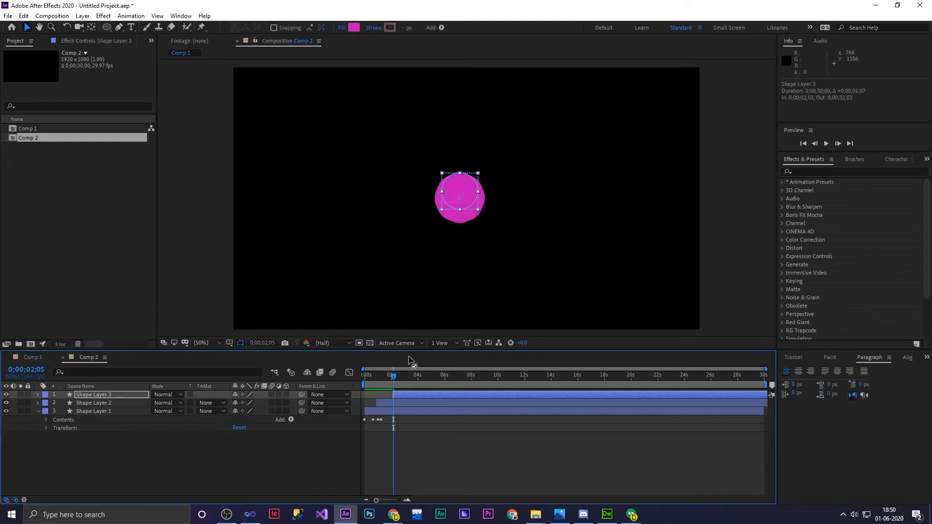
# Play the staggered bursts twice from the start, and park the current time at 0;00;01;07
pyautogui.moveTo(393, 376); pyautogui.dragTo(360, 379)
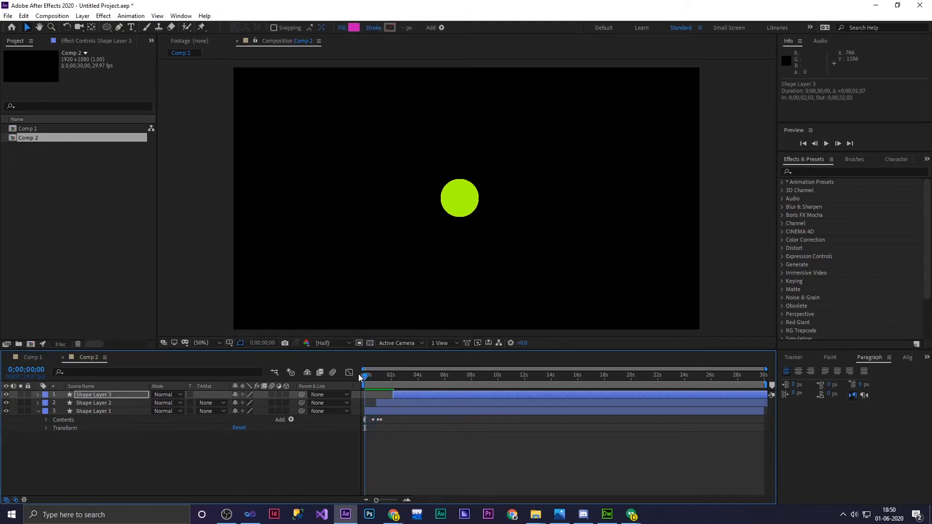
pyautogui.press('space')
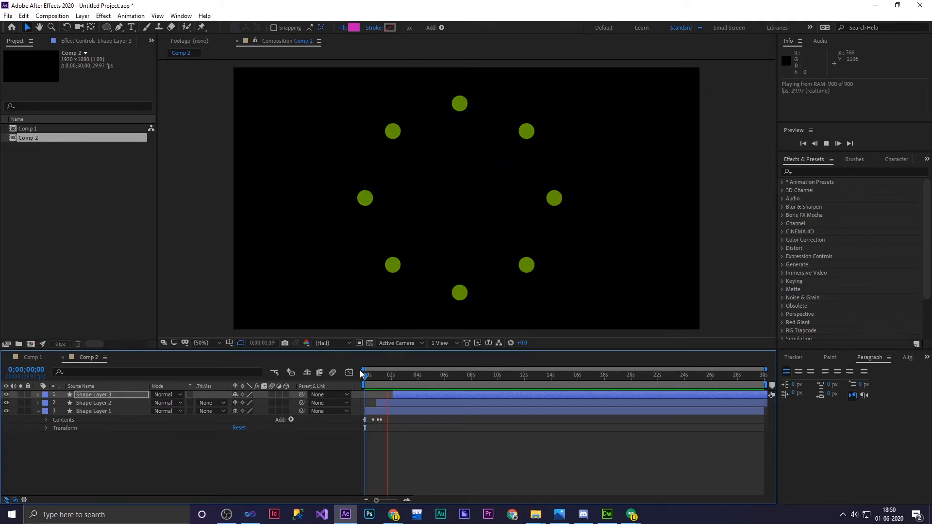
pyautogui.press('space')
pyautogui.moveTo(410, 380); pyautogui.dragTo(356, 386)
pyautogui.press('space')
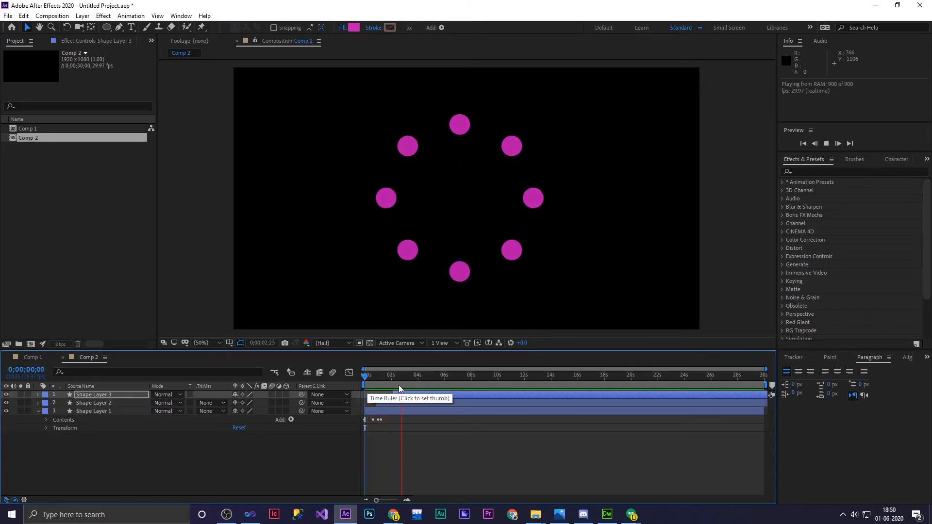
pyautogui.click(382, 385)
pyautogui.moveTo(377, 385)
pyautogui.mouseDown()
pyautogui.moveTo(363, 387)
pyautogui.moveTo(381, 388)
pyautogui.mouseUp()
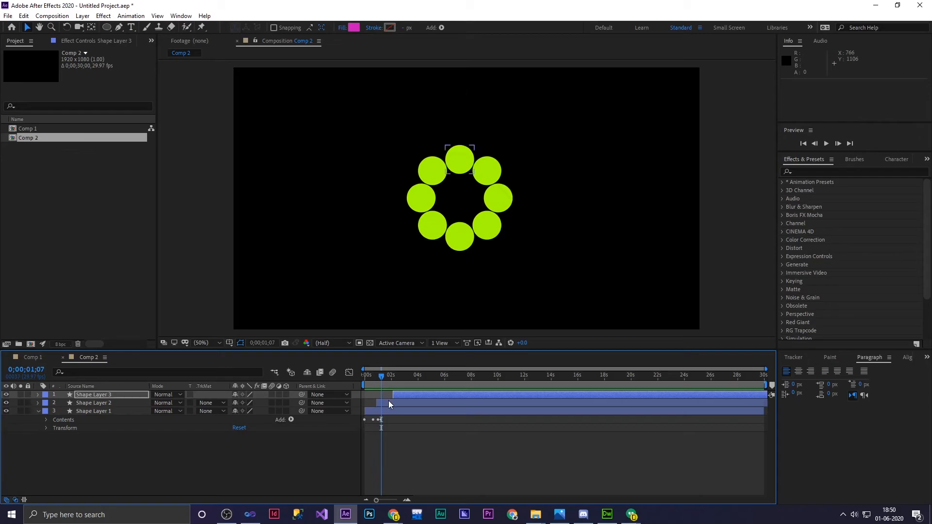
# Try stretching Shape Layer 2 vertically to about 121%, and undo the scaling
pyautogui.click(389, 404)
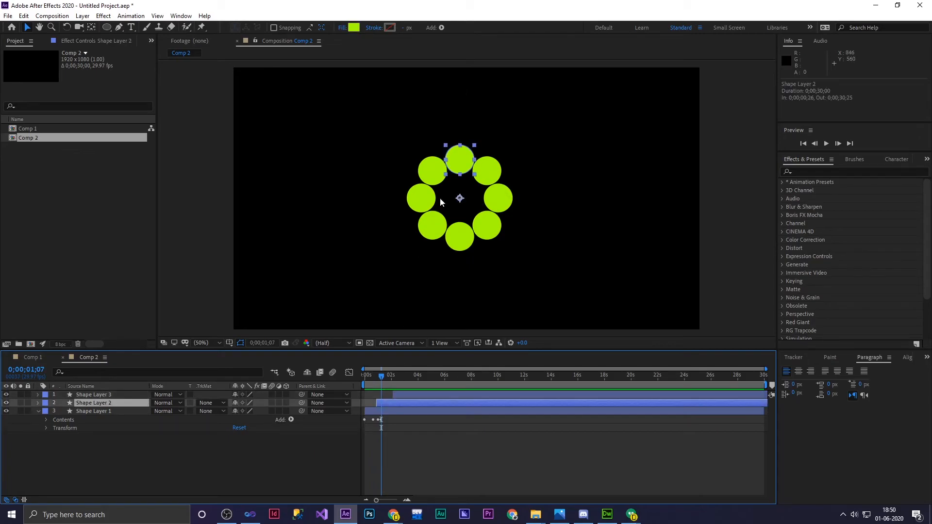
pyautogui.moveTo(460, 145); pyautogui.dragTo(458, 134)
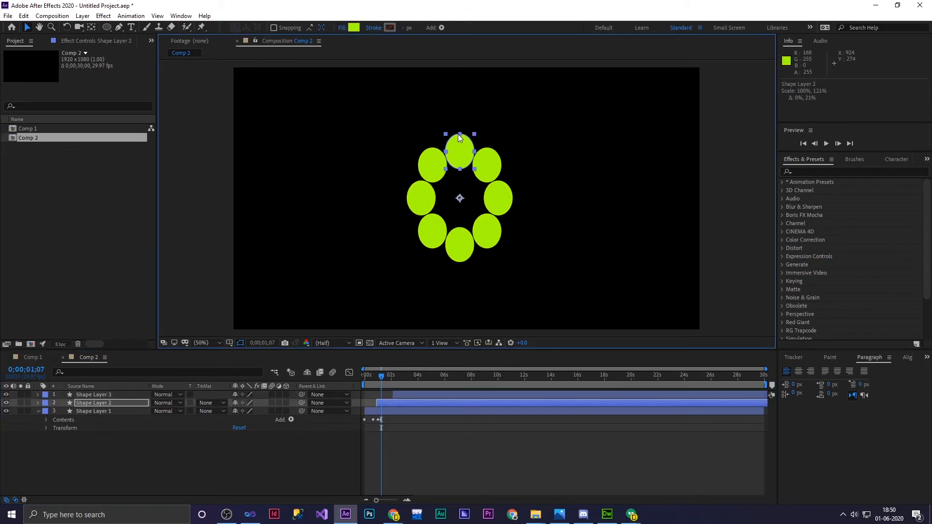
pyautogui.hotkey('ctrl', 'z')
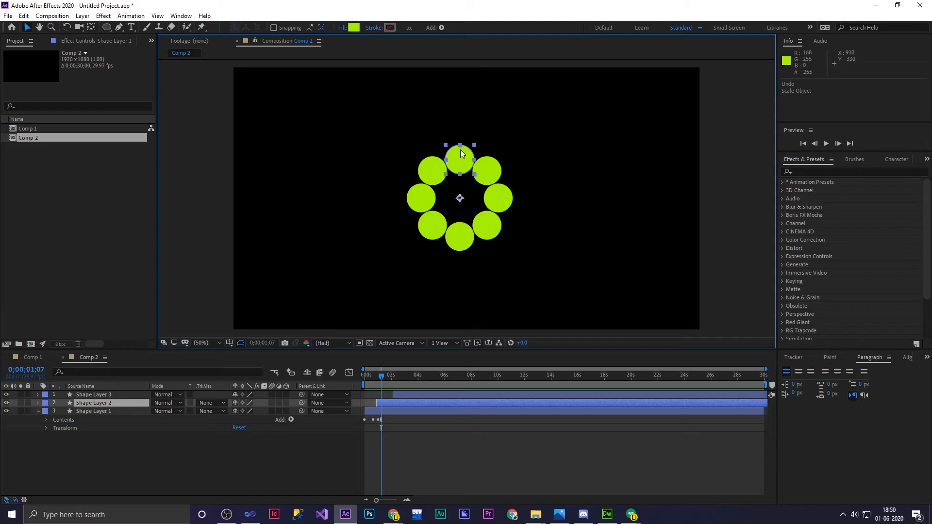
# Give the ellipse in Shape Layer 2 a white stroke about 29 px wide through Stroke 1
pyautogui.press('/')
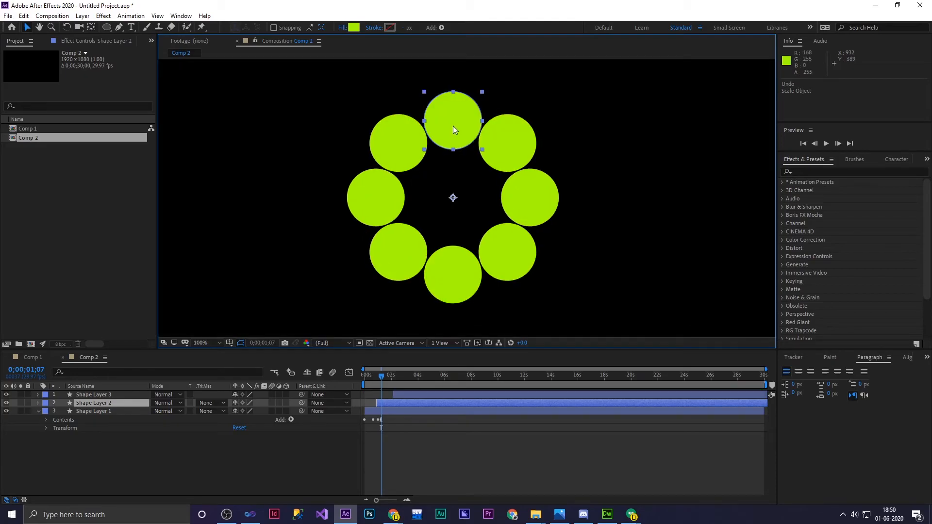
pyautogui.click(38, 403)
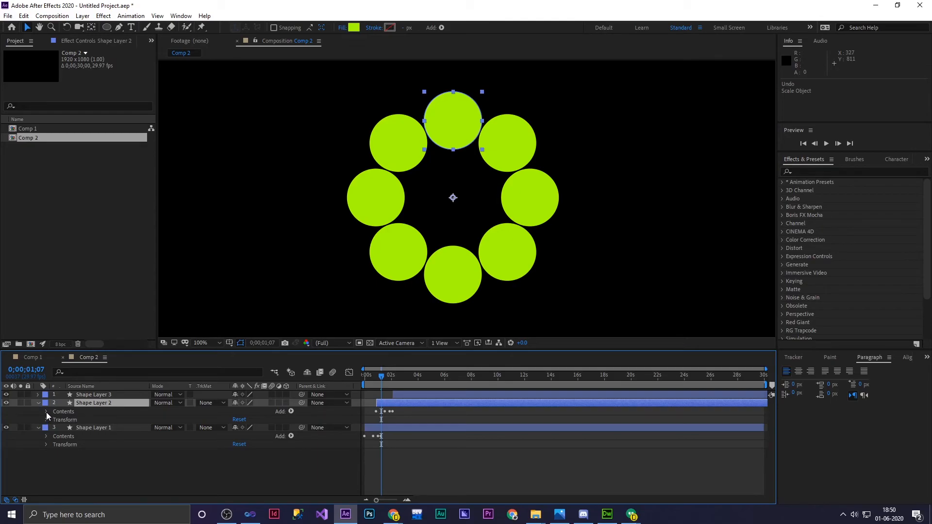
pyautogui.click(99, 412)
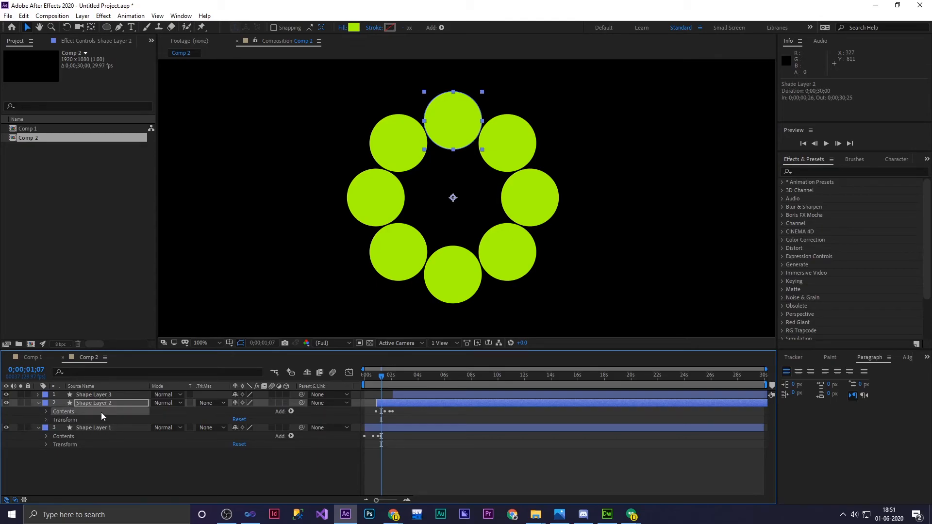
pyautogui.click(45, 411)
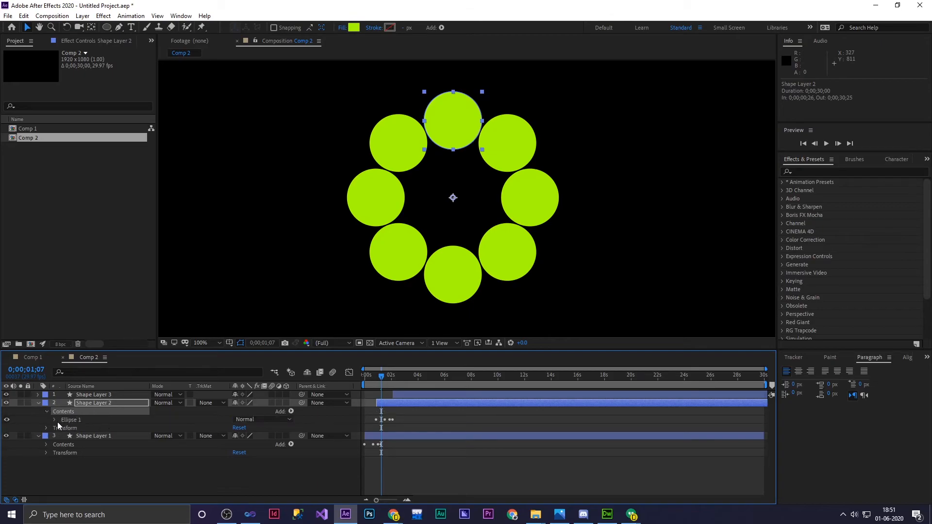
pyautogui.click(54, 420)
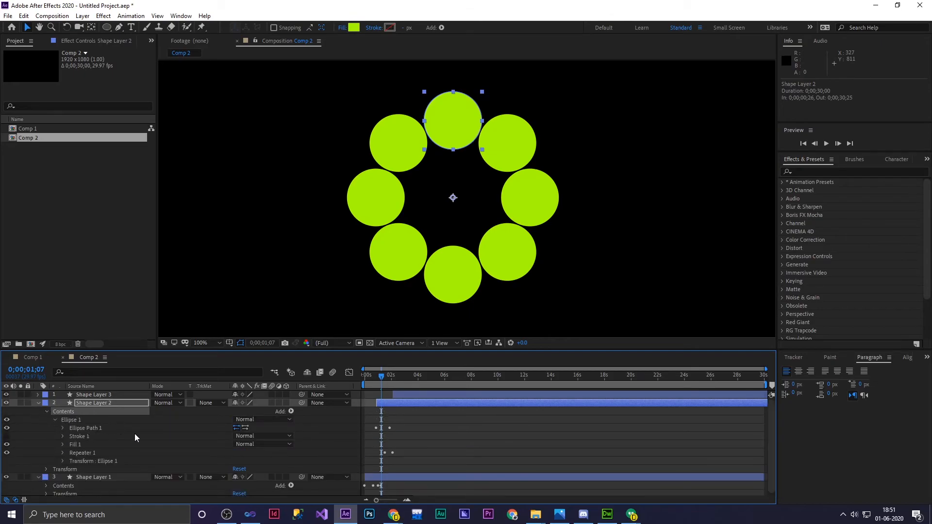
pyautogui.click(63, 427)
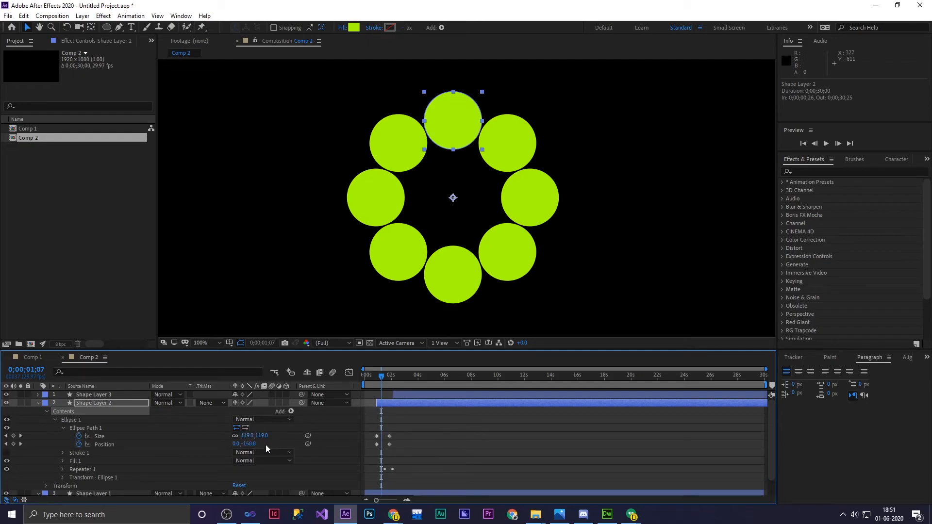
pyautogui.scroll(-1, 218, 459)
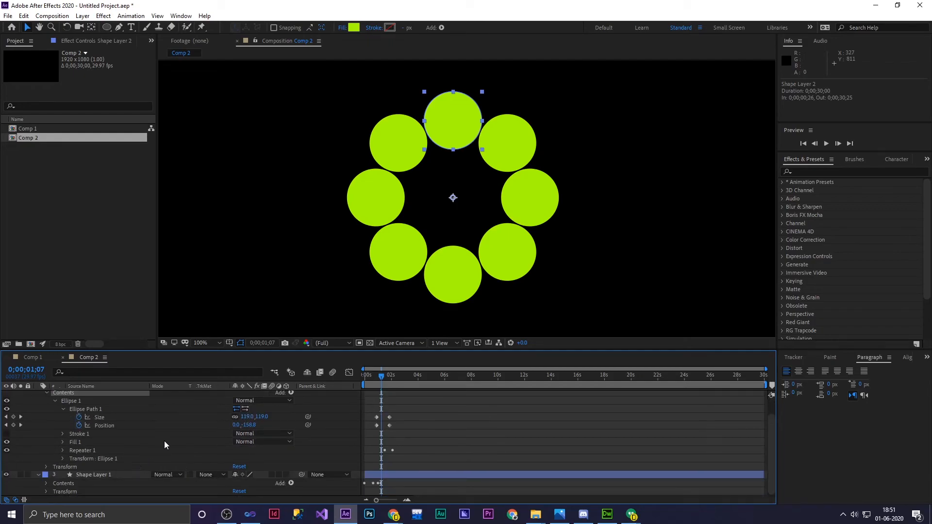
pyautogui.click(73, 434)
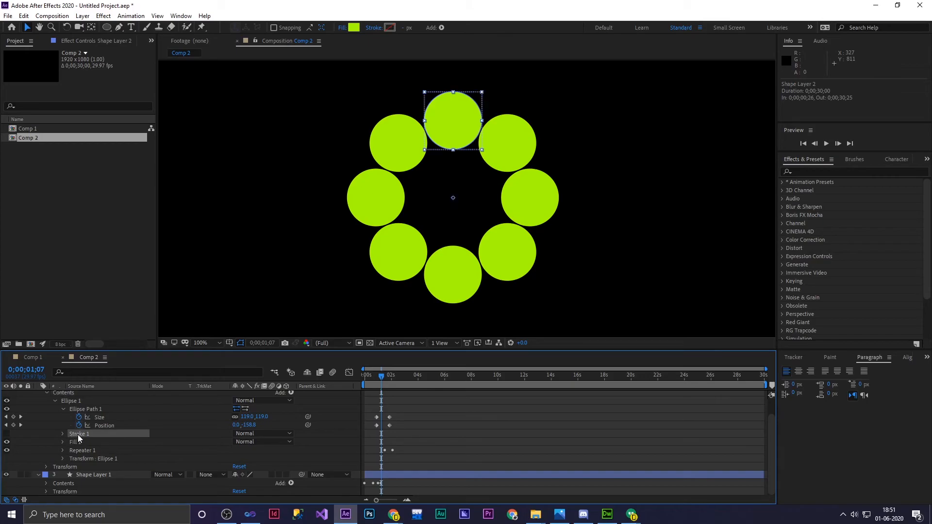
pyautogui.moveTo(405, 28)
pyautogui.mouseDown()
pyautogui.moveTo(424, 28)
pyautogui.moveTo(414, 29)
pyautogui.mouseUp()
# Set the fill of the ellipse in Shape Layer 2 to None
pyautogui.click(343, 28)
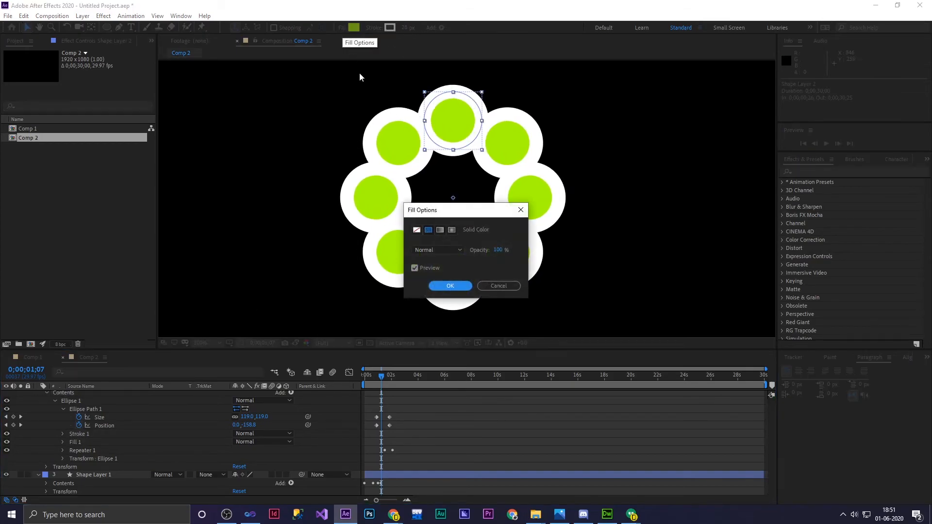
pyautogui.click(416, 230)
pyautogui.click(439, 286)
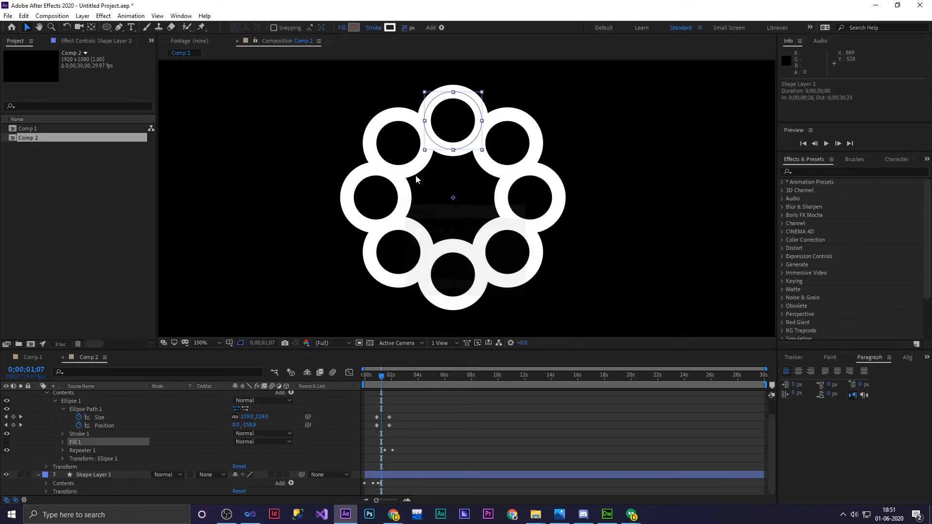
# Reduce the stroke width of Shape Layer 2 to 7 px and preview the animation from the start
pyautogui.moveTo(405, 28); pyautogui.dragTo(393, 30)
pyautogui.moveTo(381, 377); pyautogui.dragTo(369, 377)
pyautogui.press('space')
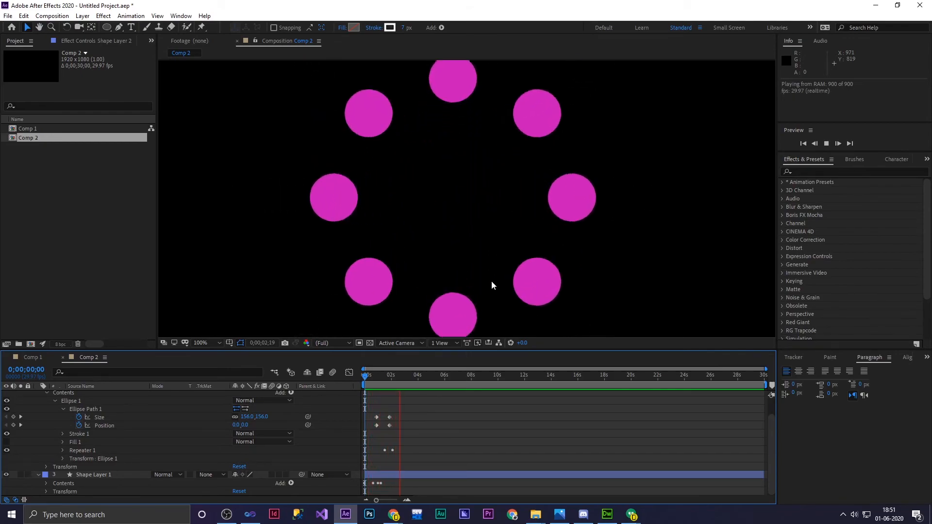
pyautogui.press('space')
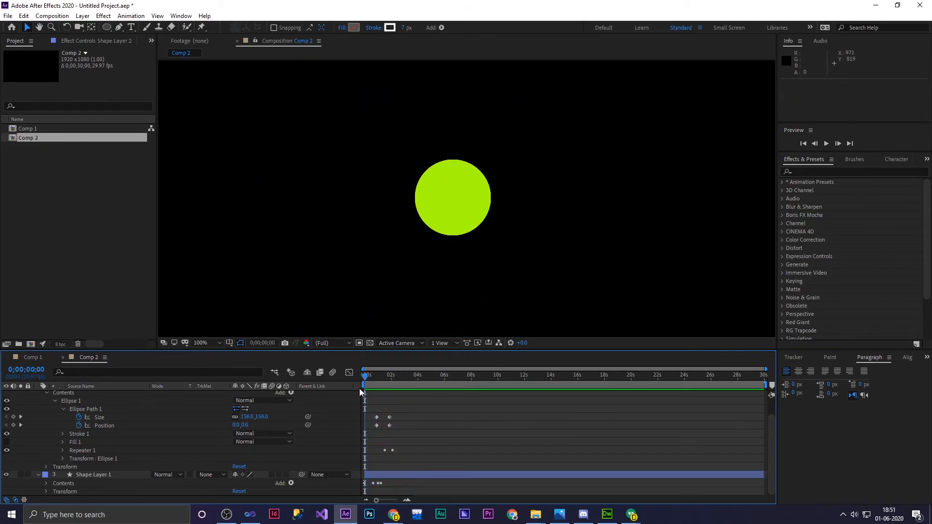
# Collapse the properties of Shape Layer 2 and replay the animation of all three bursts
pyautogui.click(63, 409)
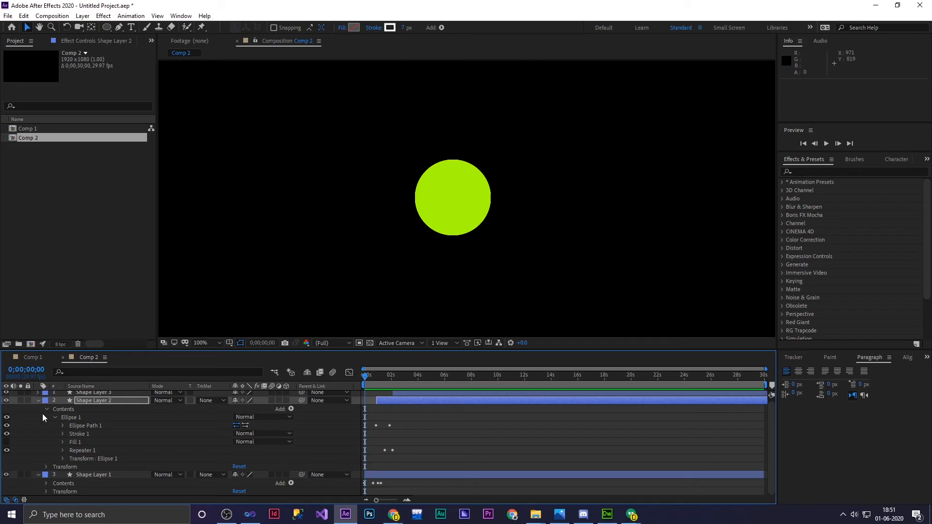
pyautogui.click(38, 400)
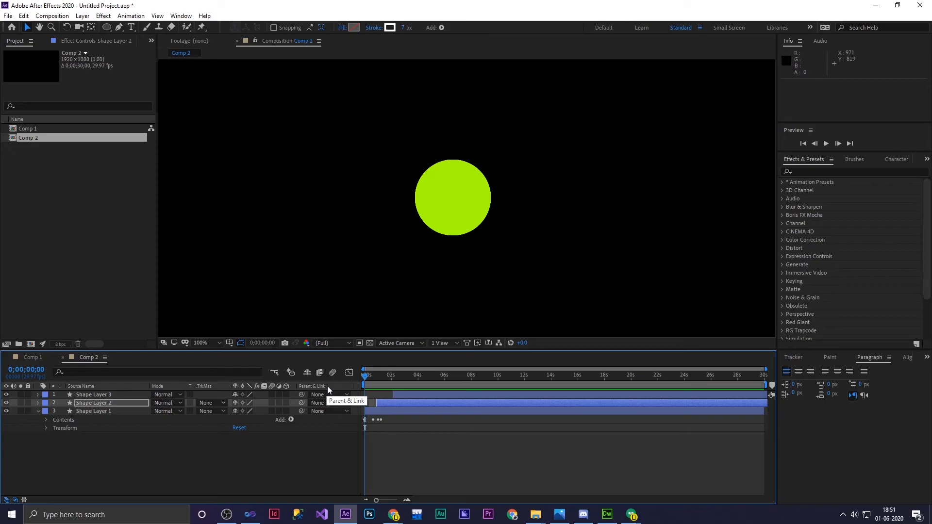
pyautogui.press('space')
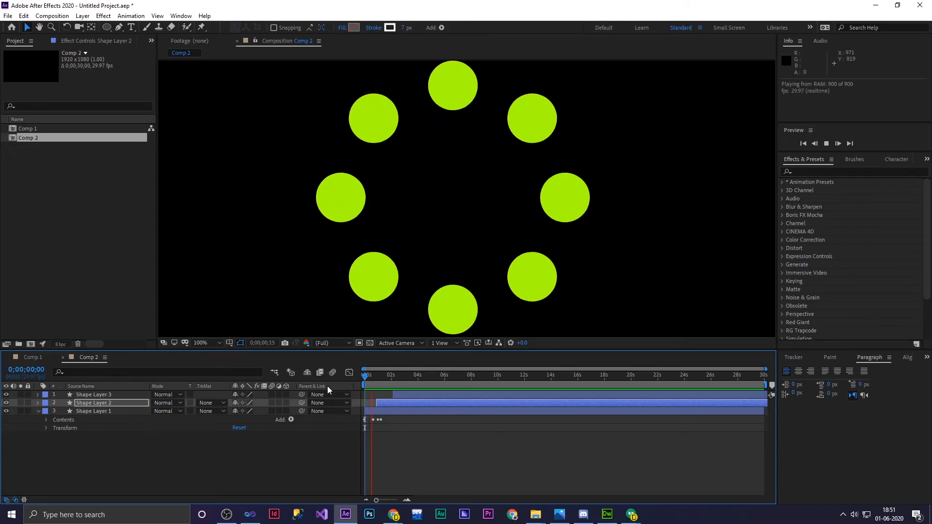
# Stop the preview and undo the burst edits back to the single green circle in Shape Layer 1
pyautogui.press('space')
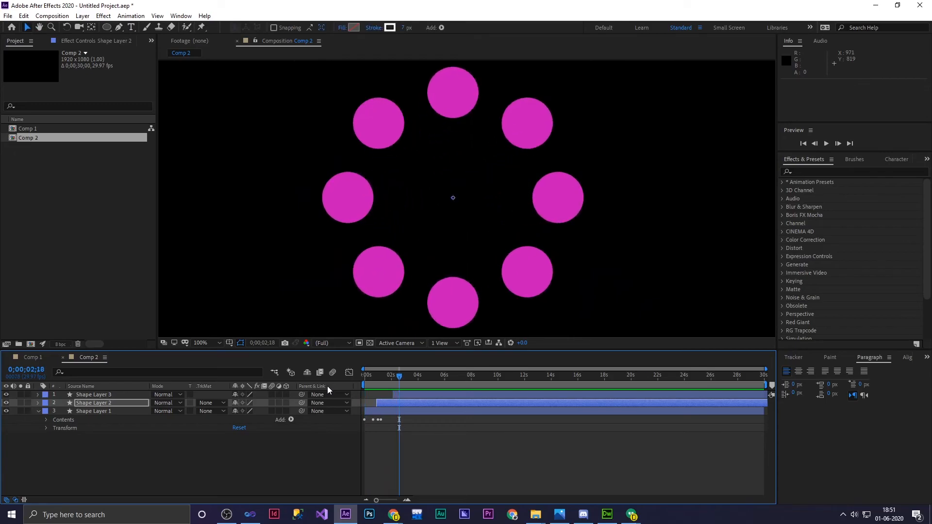
pyautogui.hotkey('ctrl', 'z')
pyautogui.hotkey('ctrl', 'z')
pyautogui.hotkey('ctrl', 'z')
pyautogui.hotkey('ctrl', 'z')
pyautogui.hotkey('ctrl', 'z')
pyautogui.hotkey('ctrl', 'z')
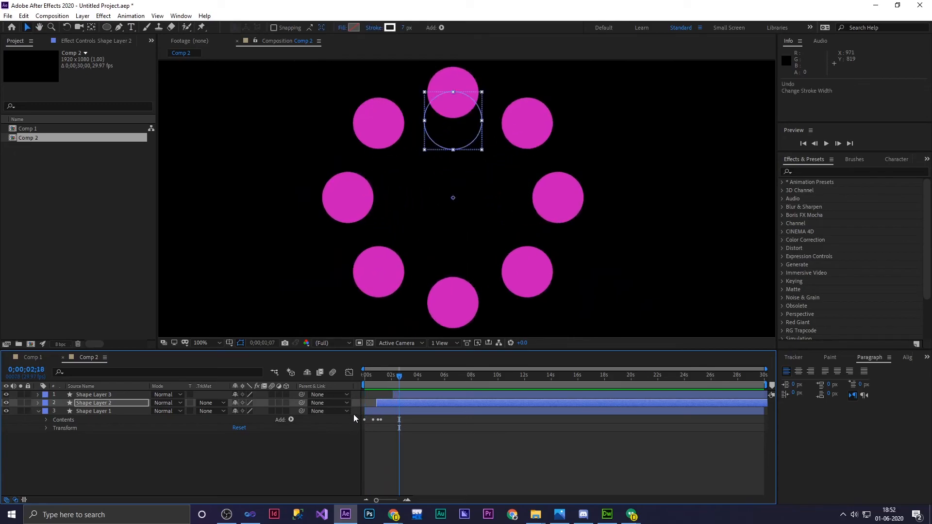
pyautogui.hotkey('ctrl', 'z')
pyautogui.hotkey('ctrl', 'z')
pyautogui.hotkey('ctrl', 'z')
pyautogui.hotkey('ctrl', 'z')
pyautogui.hotkey('ctrl', 'z')
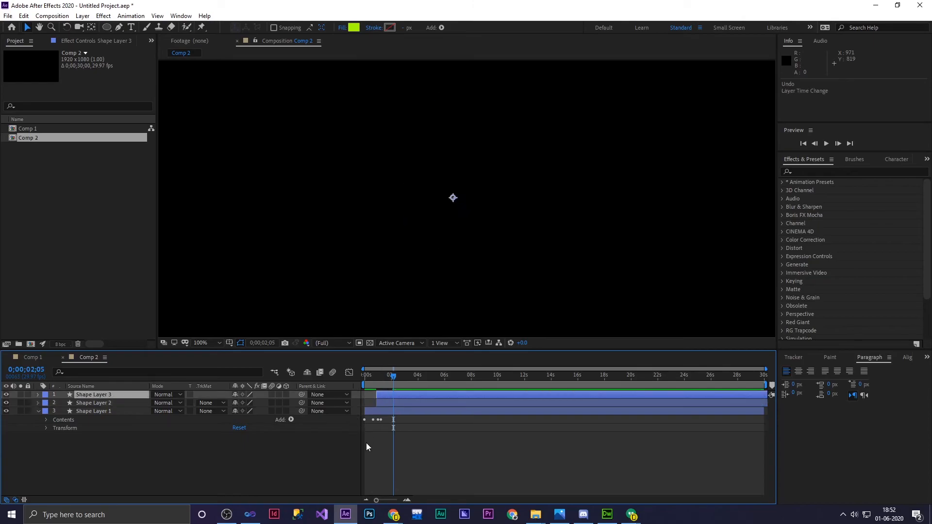
pyautogui.hotkey('ctrl', 'z')
pyautogui.hotkey('ctrl', 'z')
pyautogui.hotkey('ctrl', 'z')
pyautogui.hotkey('ctrl', 'z')
pyautogui.hotkey('ctrl', 'z')
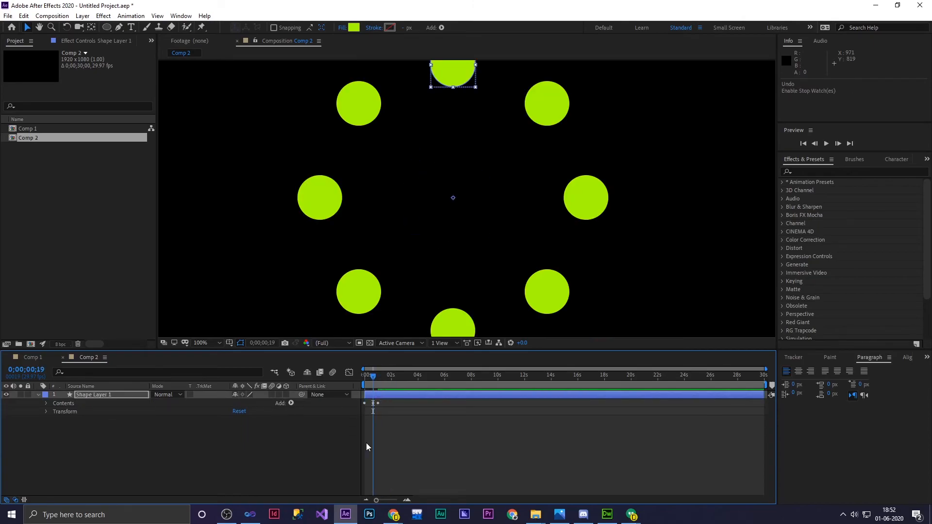
pyautogui.hotkey('ctrl', 'z')
pyautogui.hotkey('ctrl', 'z')
pyautogui.hotkey('ctrl', 'z')
pyautogui.hotkey('ctrl', 'z')
pyautogui.hotkey('ctrl', 'z')
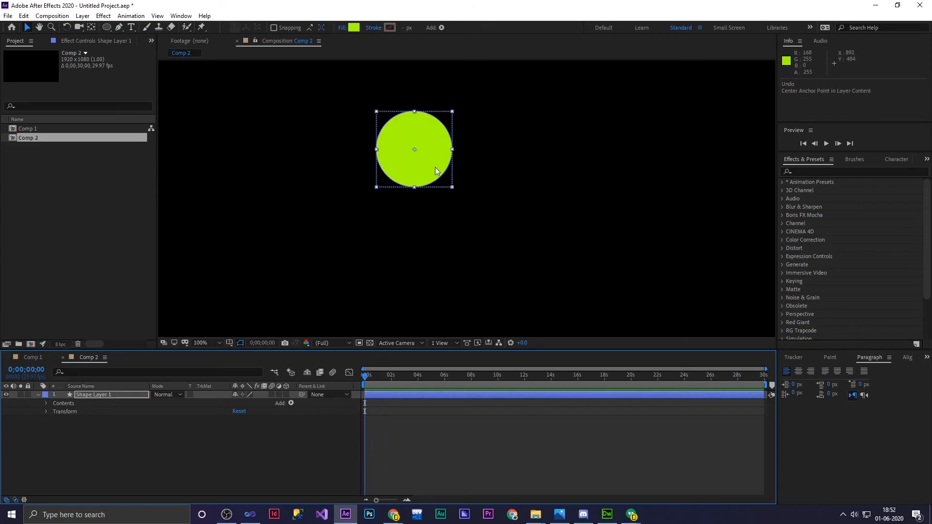
# Expand Ellipse 1 in Shape Layer 1 and move the layer to about 952, 470, near the composition's centre
pyautogui.click(99, 395)
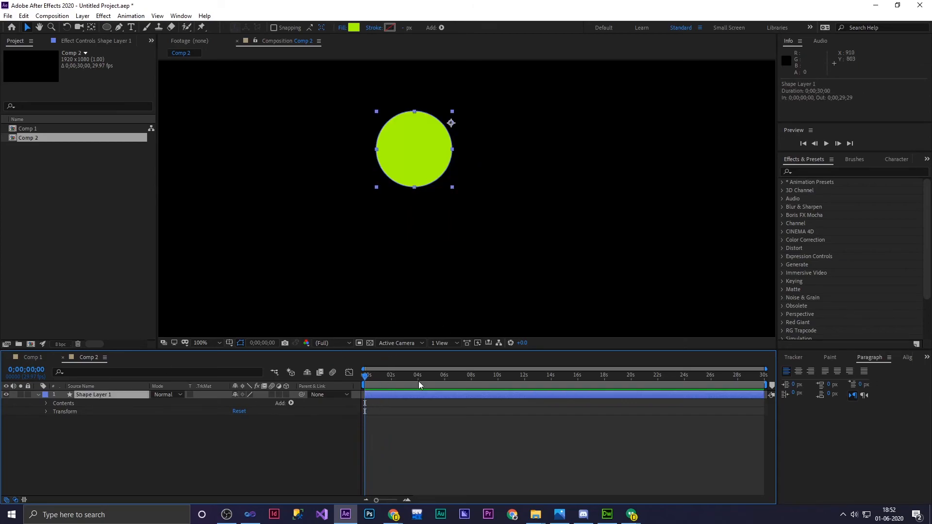
pyautogui.scroll(-4, 438, 194)
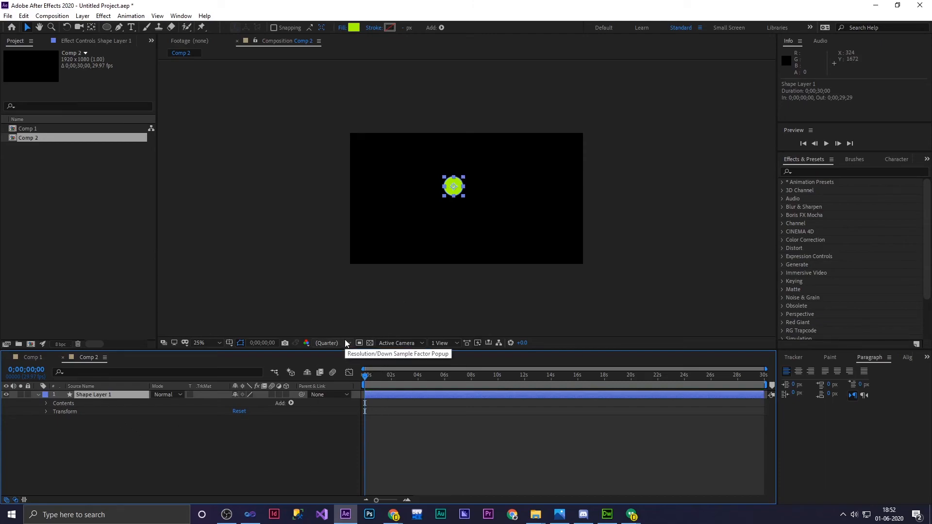
pyautogui.click(47, 404)
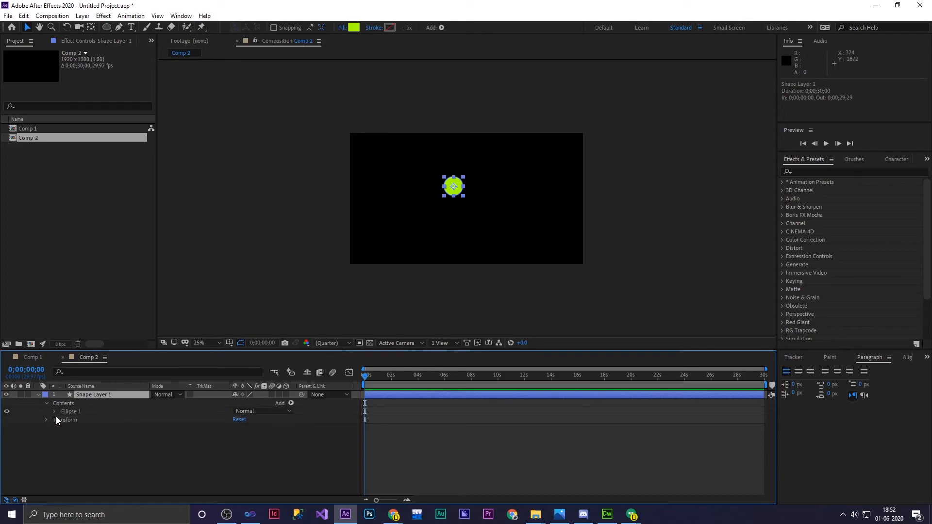
pyautogui.click(54, 411)
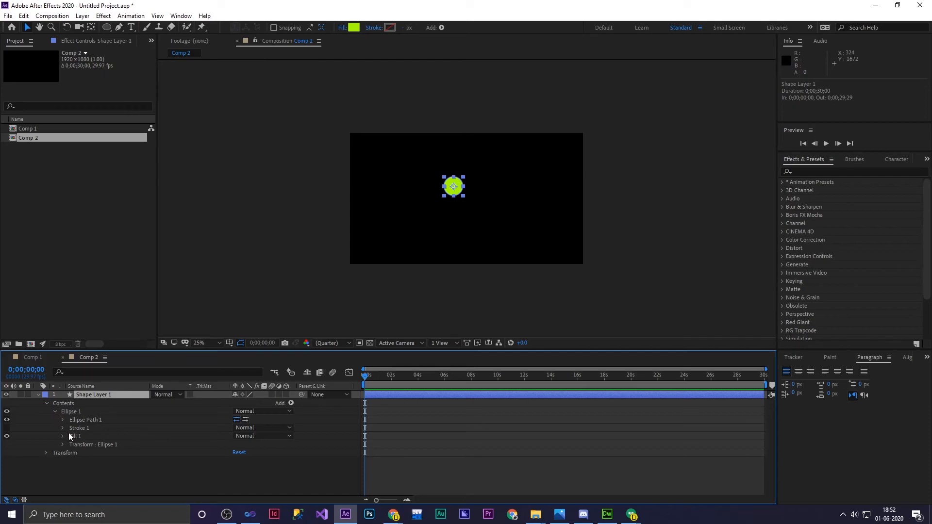
pyautogui.moveTo(462, 185)
pyautogui.mouseDown()
pyautogui.moveTo(477, 166)
pyautogui.moveTo(473, 188)
pyautogui.mouseUp()
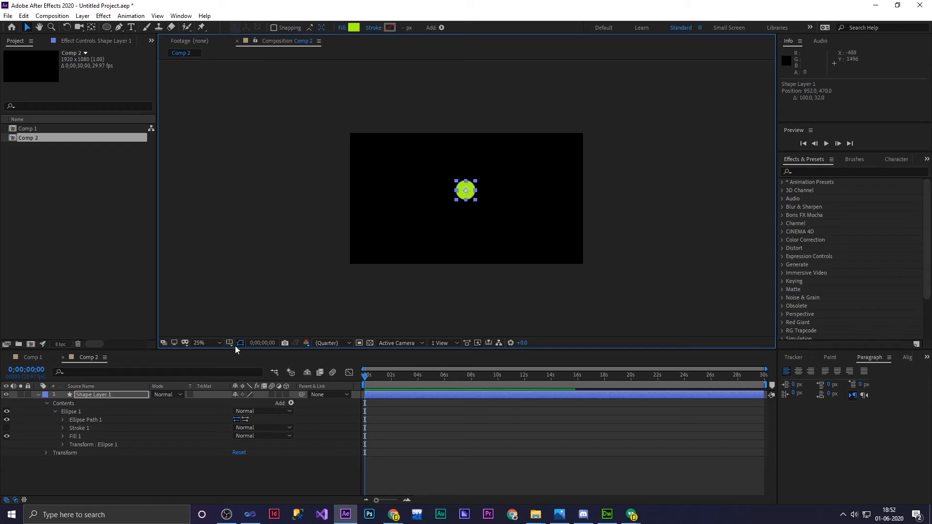
# Add a Repeater to Shape Layer 1 and set its transform Position to 0, 0
pyautogui.click(291, 403)
pyautogui.click(316, 327)
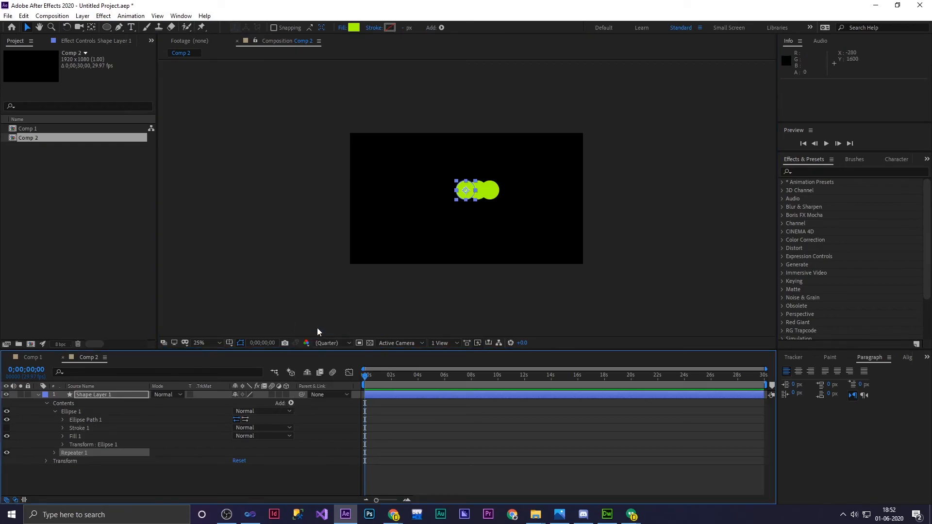
pyautogui.click(54, 452)
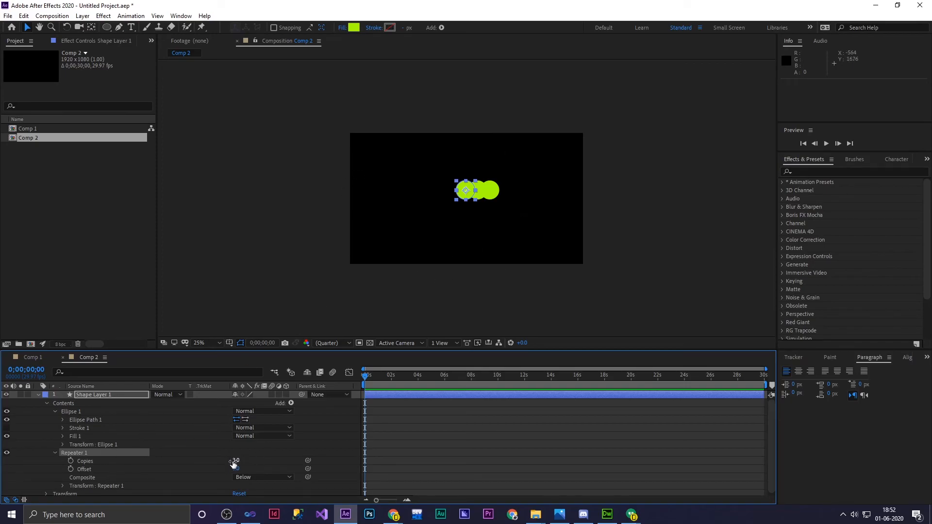
pyautogui.click(63, 486)
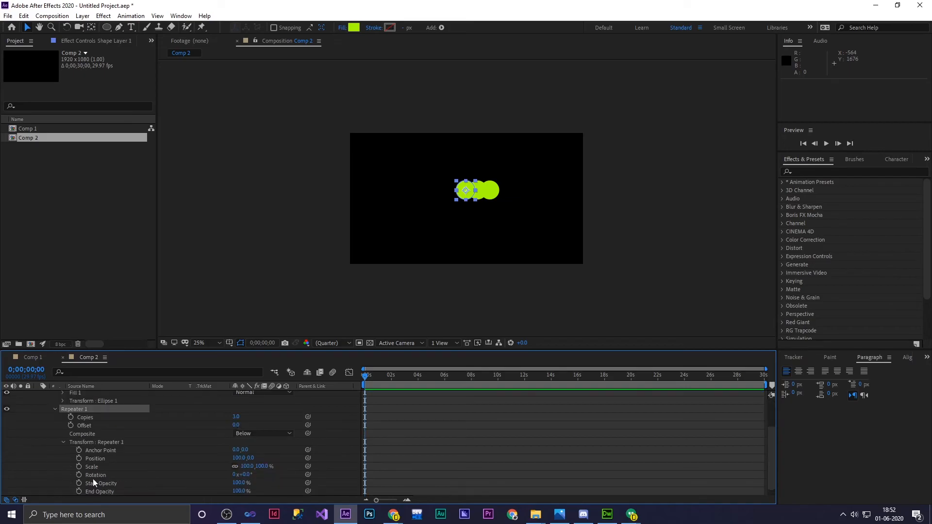
pyautogui.click(247, 457)
pyautogui.write('0')
pyautogui.press('Return')
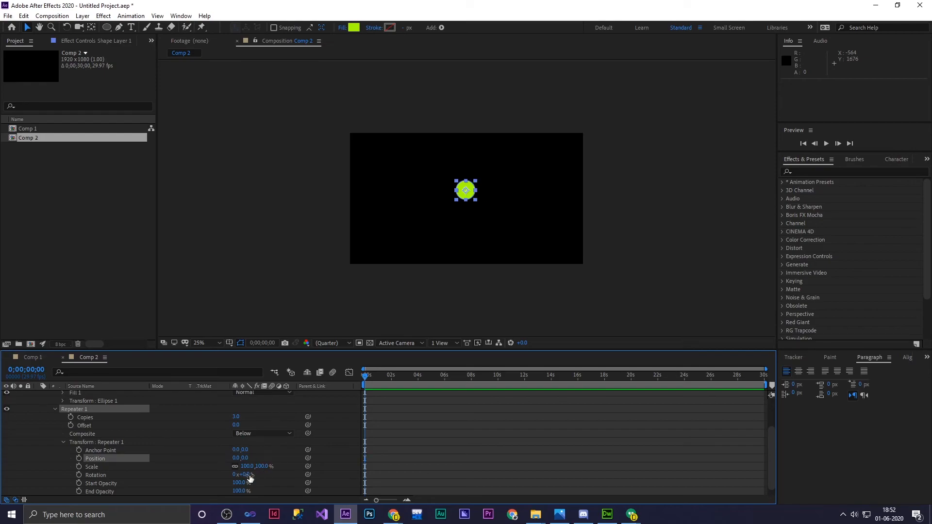
# Undo a trial repeater rotation and offset the circle upward by setting the Ellipse Path 1 Position to 0, -319
pyautogui.moveTo(250, 478); pyautogui.dragTo(369, 475)
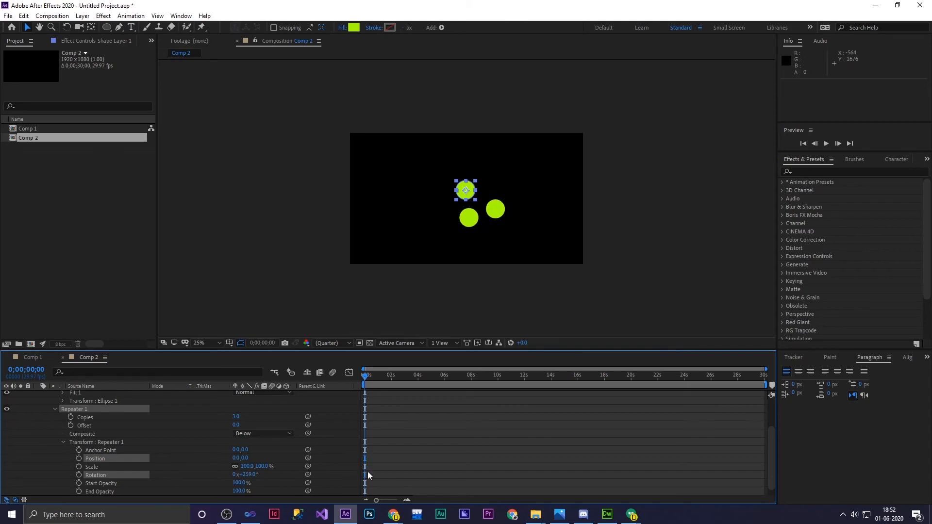
pyautogui.hotkey('ctrl', 'z')
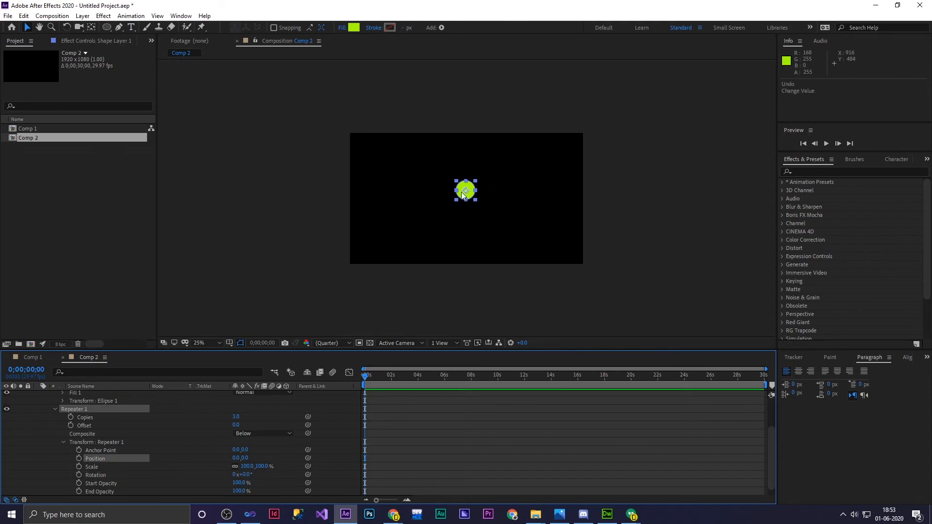
pyautogui.scroll(3, 81, 397)
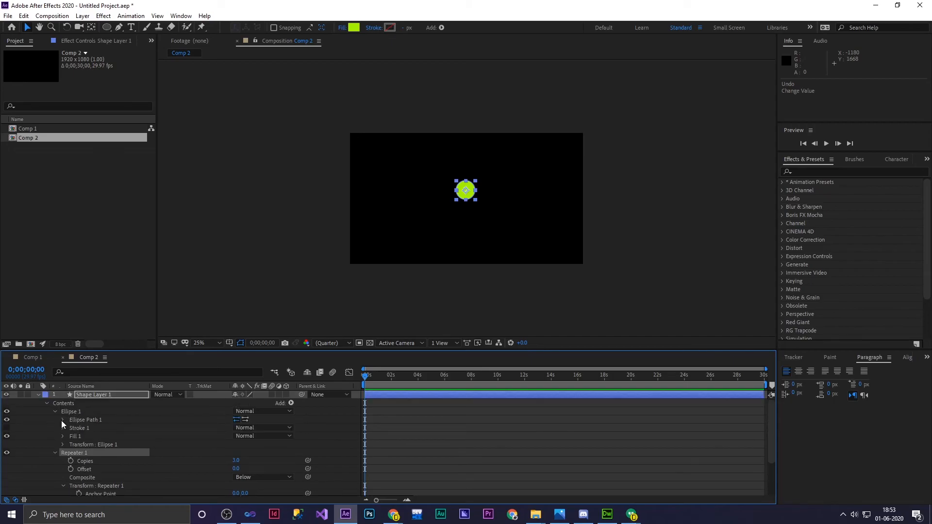
pyautogui.click(62, 419)
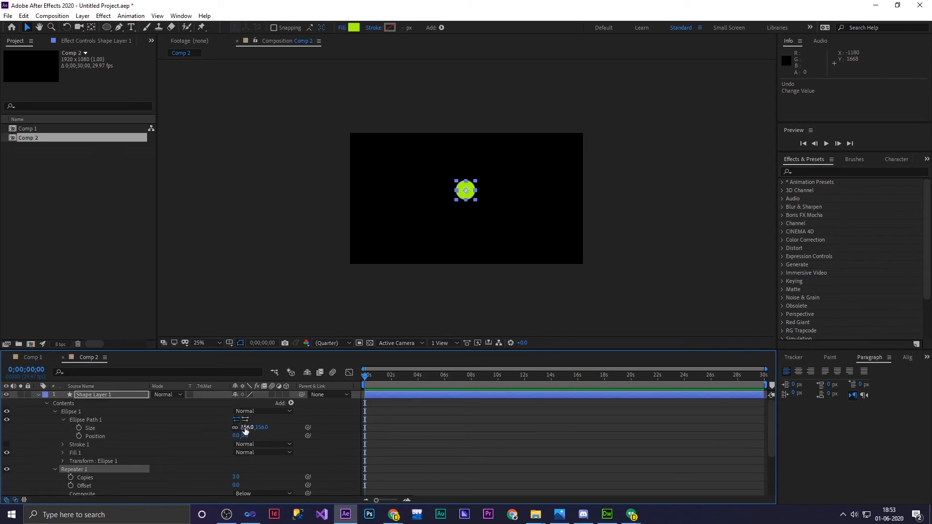
pyautogui.moveTo(246, 436); pyautogui.dragTo(87, 438)
pyautogui.scroll(-2, 251, 453)
pyautogui.scroll(-1, 251, 454)
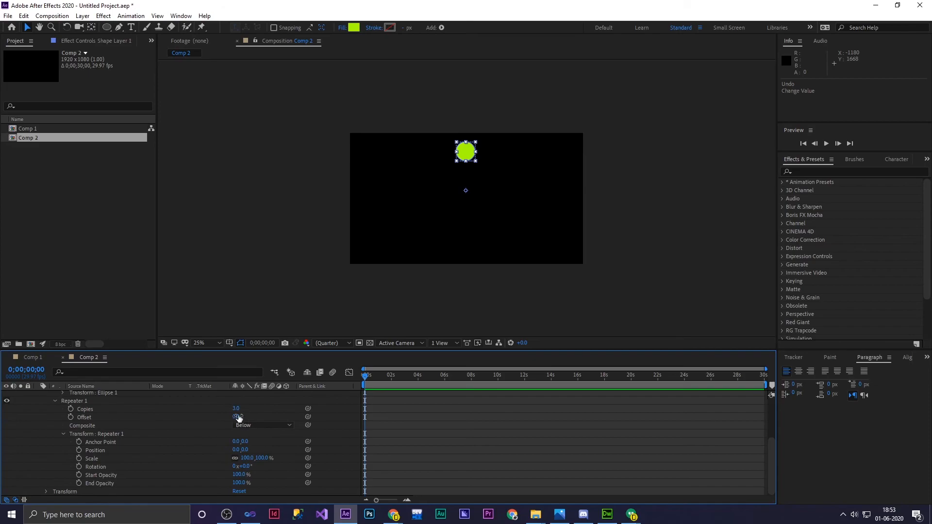
# Set the number of Copies in Repeater 1 to 24
pyautogui.moveTo(237, 412); pyautogui.dragTo(243, 409)
pyautogui.click(241, 409)
pyautogui.write('24')
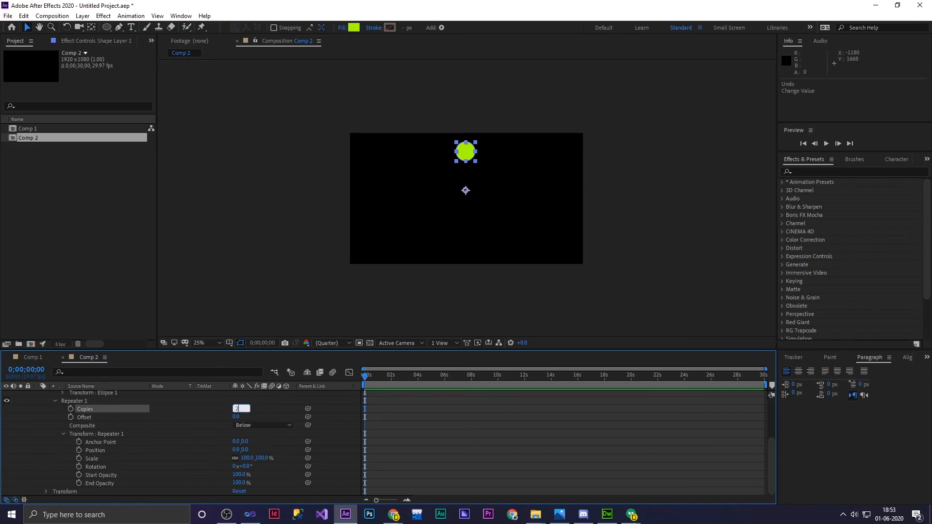
pyautogui.click(323, 463)
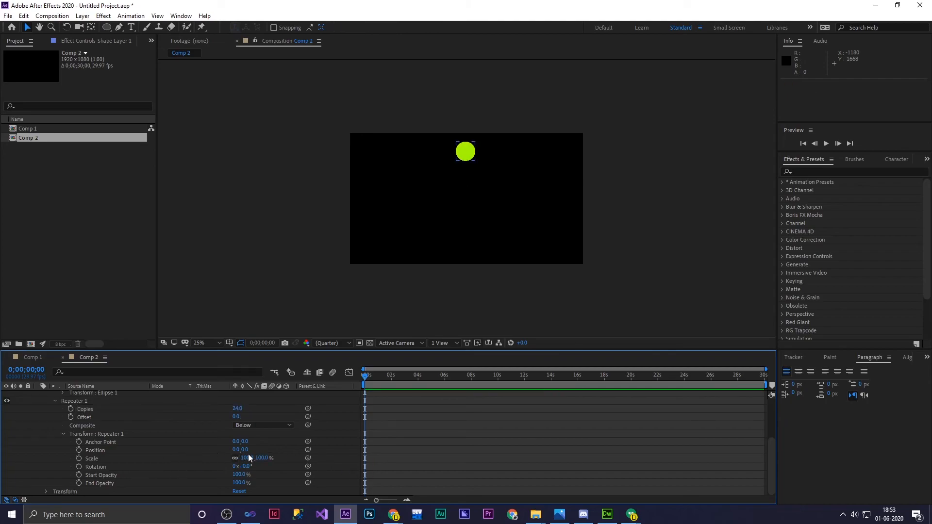
# Try a Repeater 1 rotation of 35° and one of 360/24, undoing each
pyautogui.moveTo(247, 466); pyautogui.dragTo(263, 466)
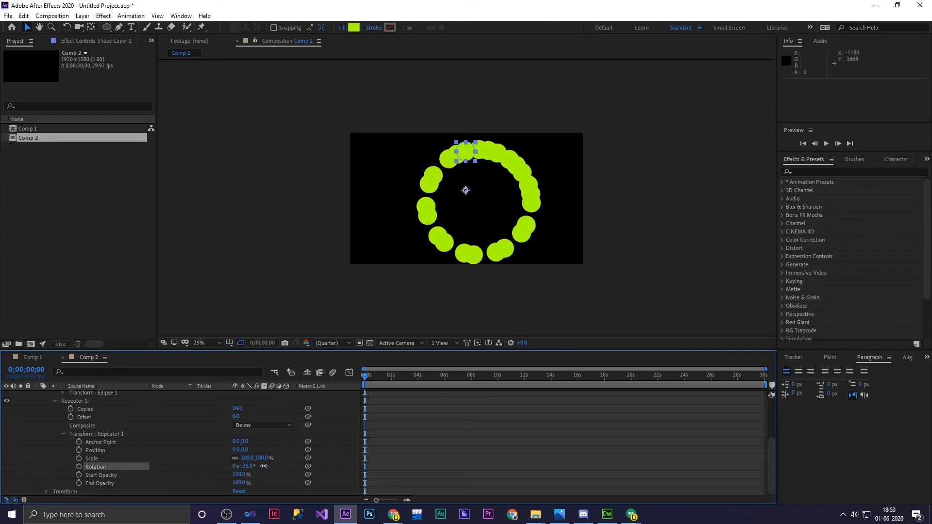
pyautogui.hotkey('ctrl', 'z')
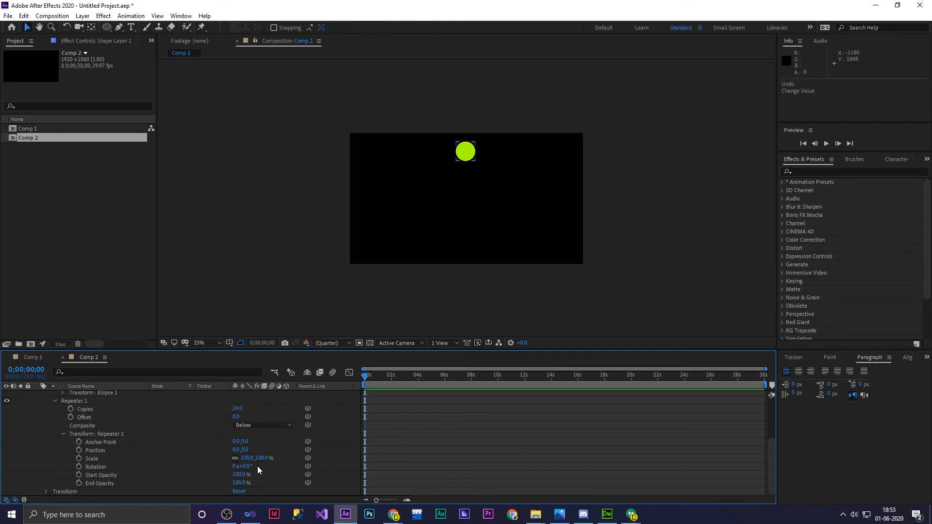
pyautogui.click(246, 465)
pyautogui.write('360/')
pyautogui.write('24')
pyautogui.click(293, 467)
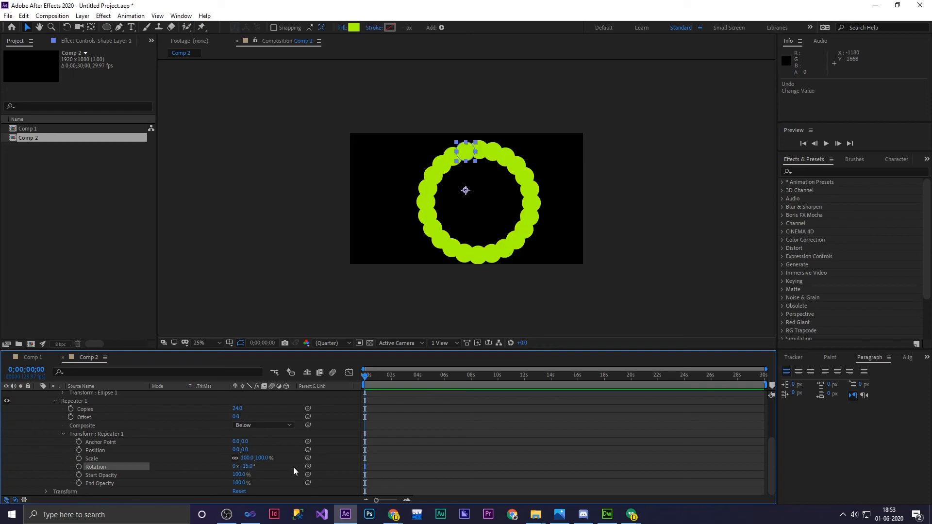
pyautogui.hotkey('ctrl', 'z')
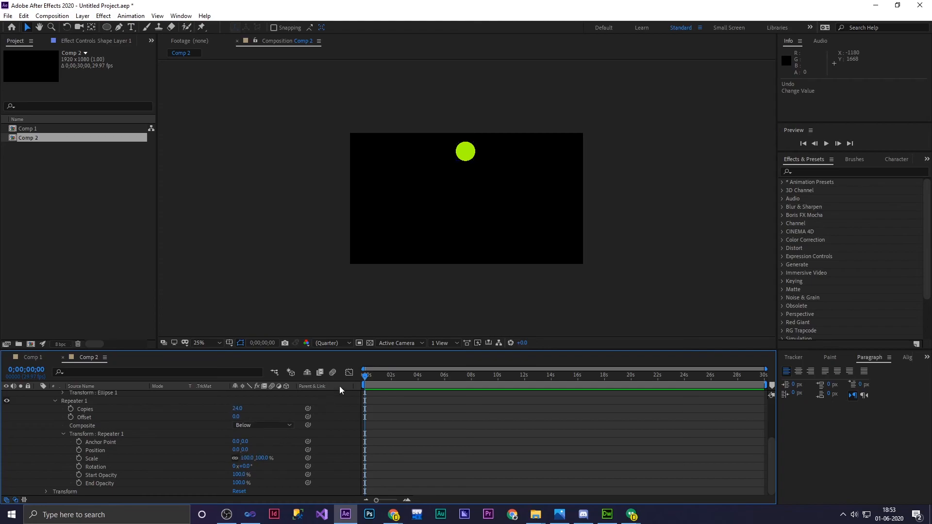
# Keyframe the Repeater 1 Rotation from 0° at 0;00;01;00 to 18° at 0;00;01;27
pyautogui.moveTo(365, 376); pyautogui.dragTo(377, 378)
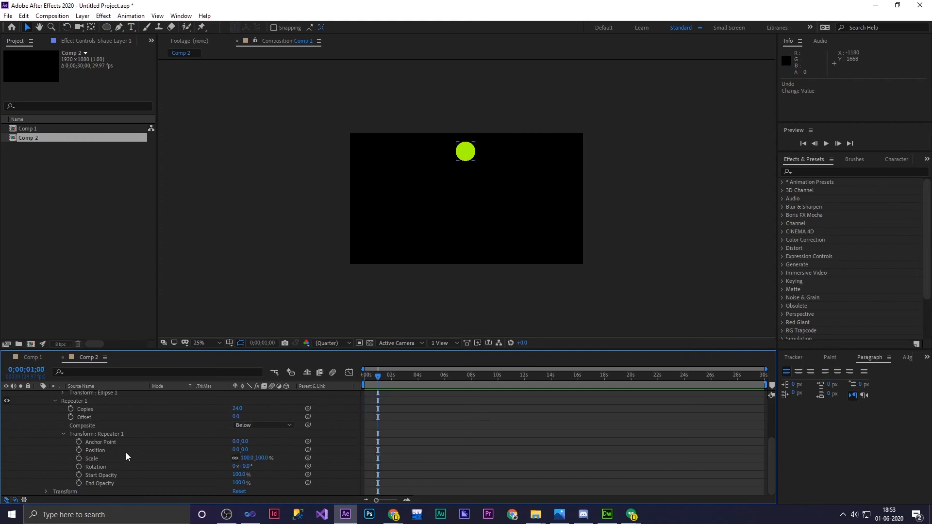
pyautogui.click(79, 467)
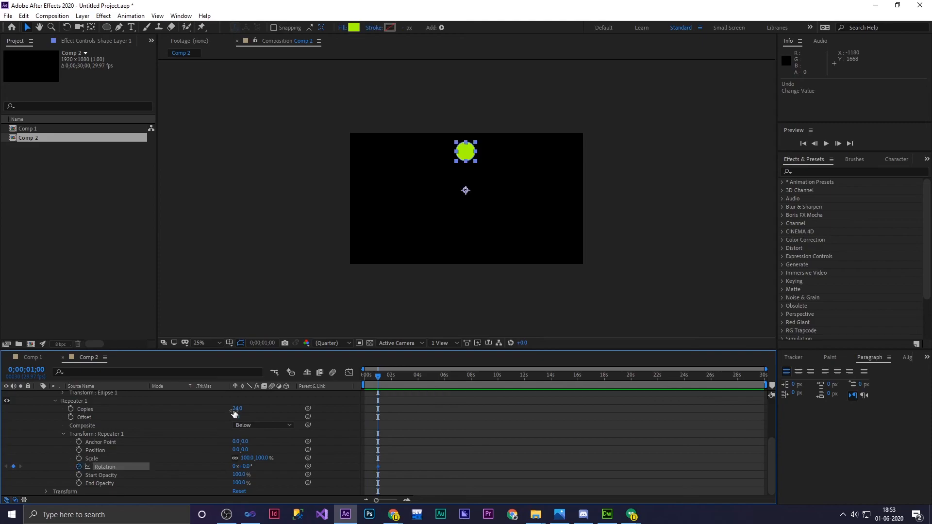
pyautogui.moveTo(379, 377); pyautogui.dragTo(390, 377)
pyautogui.moveTo(246, 467); pyautogui.dragTo(252, 465)
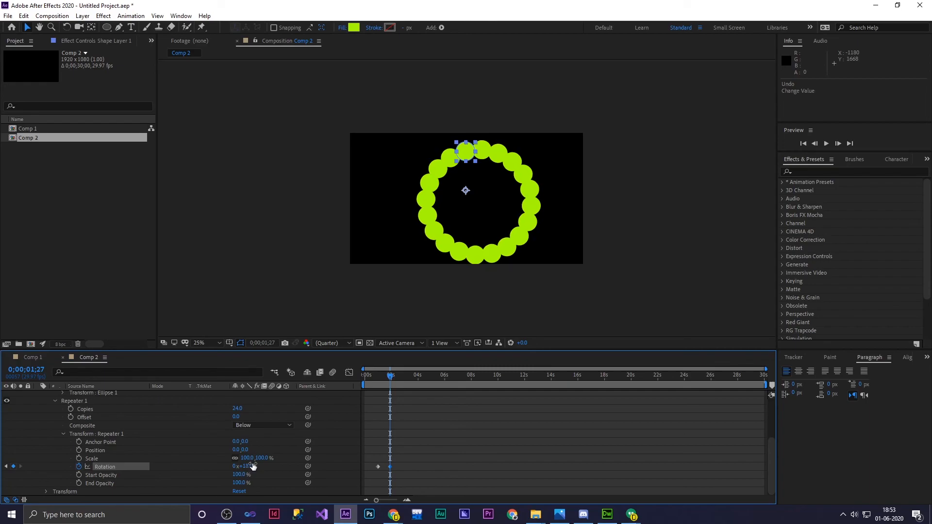
# Preview the repeater rotation animation from the start of the composition
pyautogui.moveTo(390, 375); pyautogui.dragTo(354, 375)
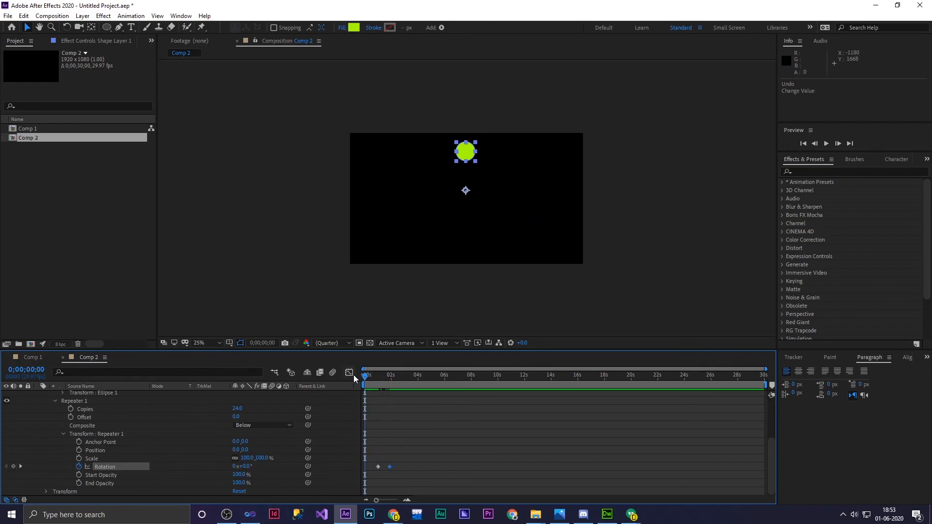
pyautogui.press('space')
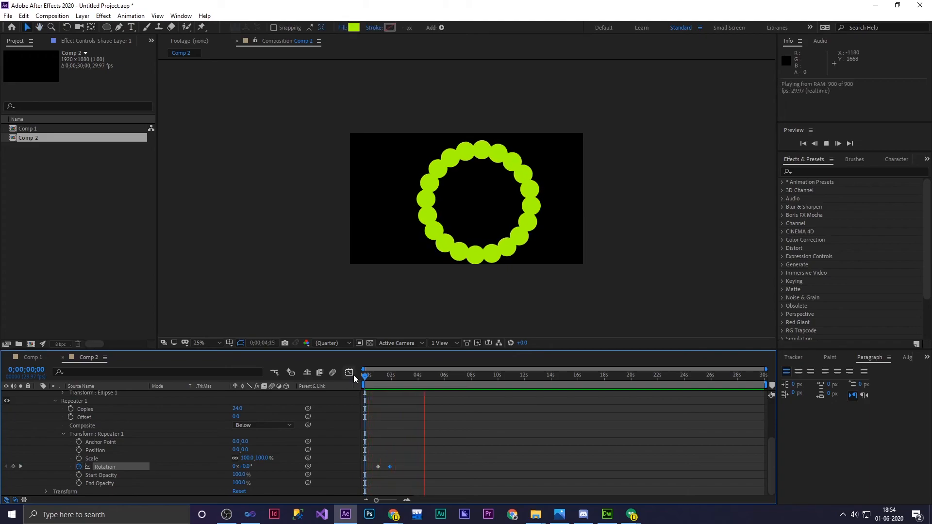
pyautogui.press('space')
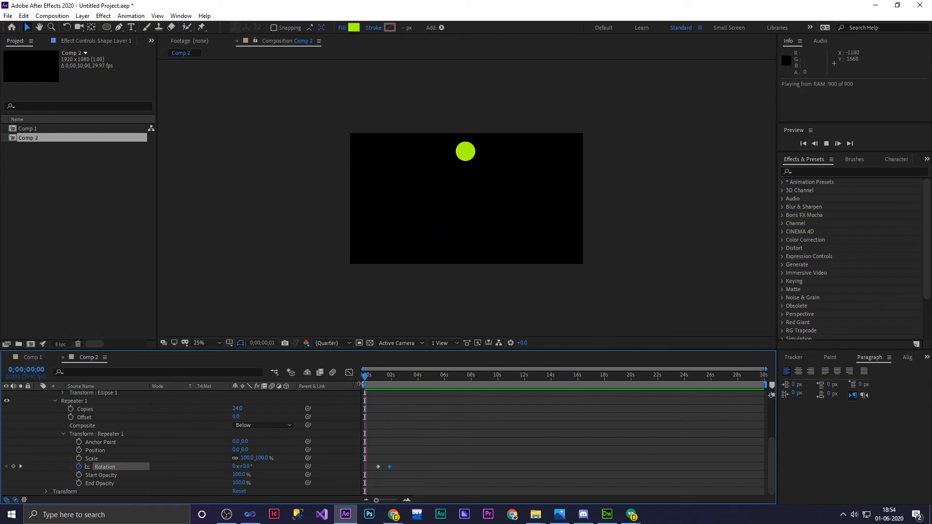
pyautogui.press('space')
pyautogui.press('space')
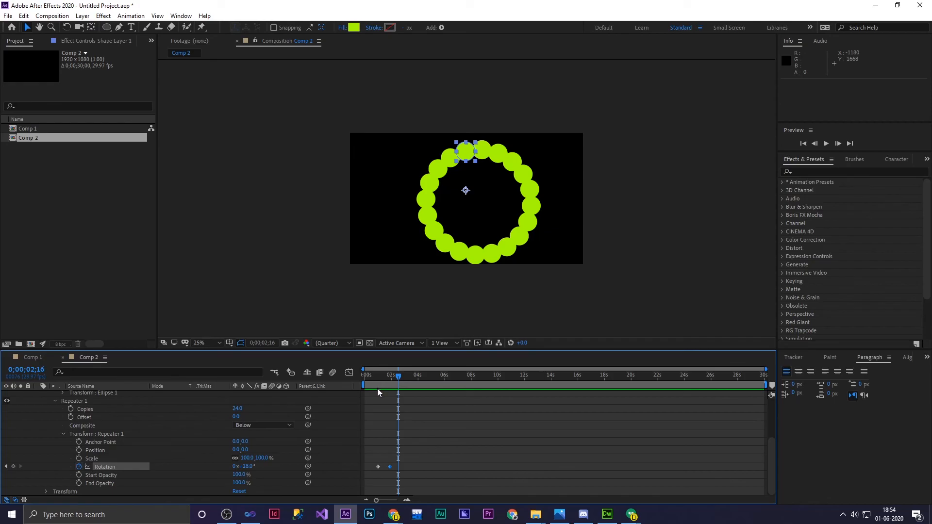
# Move the current time to 0;00;03;15 and collapse the Repeater 1 properties
pyautogui.moveTo(398, 375)
pyautogui.mouseDown()
pyautogui.moveTo(374, 379)
pyautogui.moveTo(412, 380)
pyautogui.mouseUp()
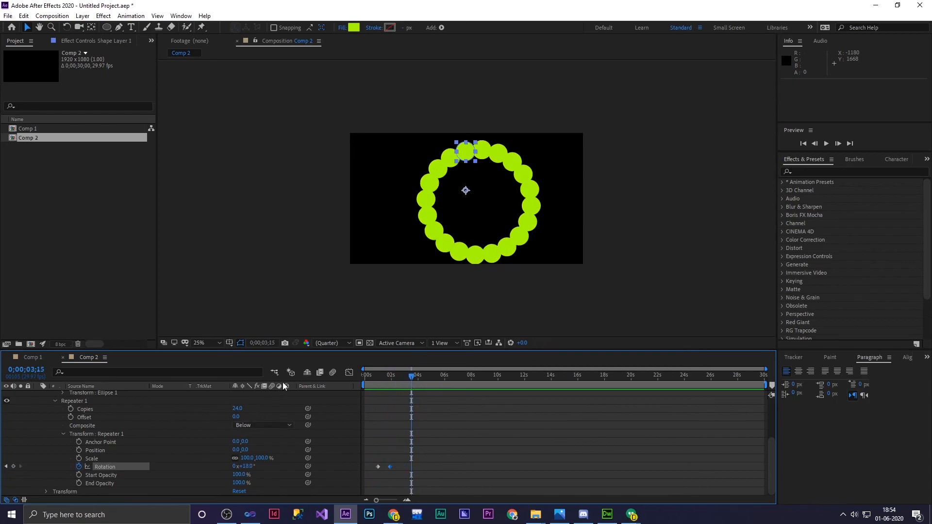
pyautogui.click(62, 434)
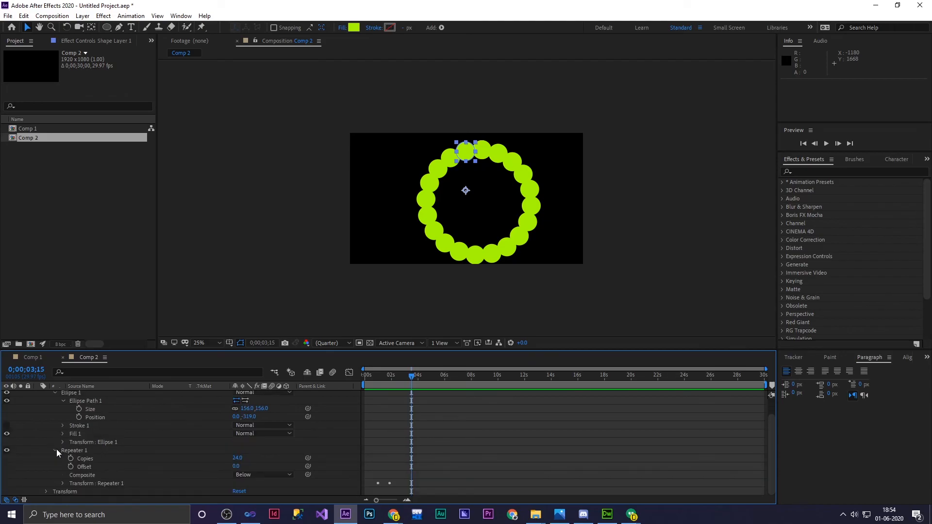
pyautogui.click(63, 483)
pyautogui.scroll(-2, 116, 476)
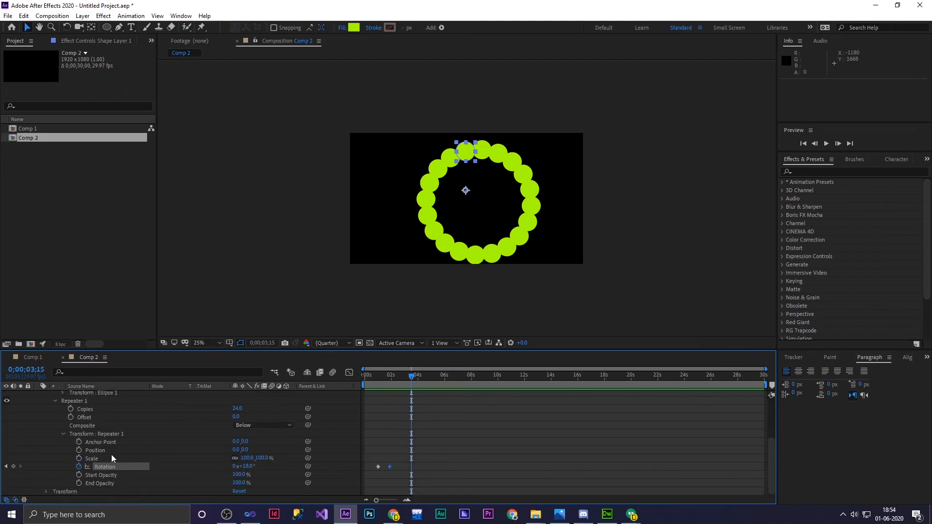
pyautogui.click(63, 434)
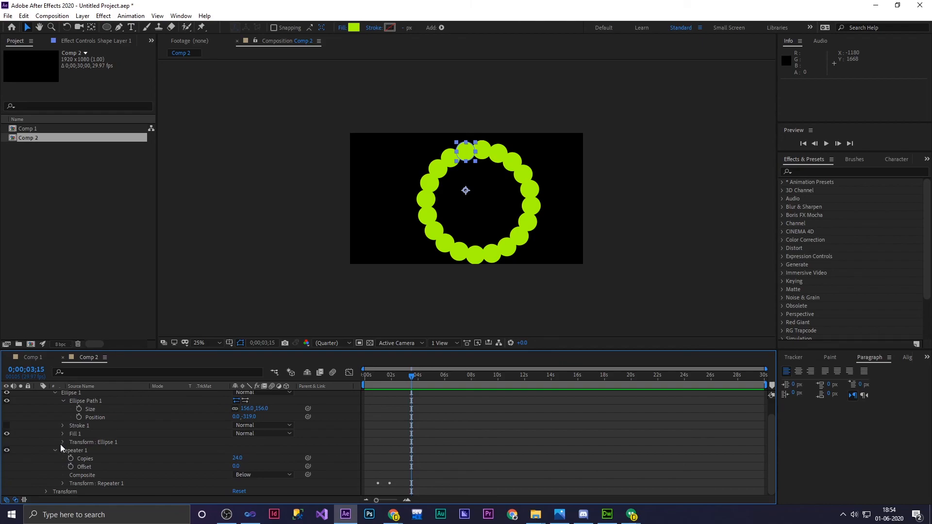
pyautogui.click(55, 449)
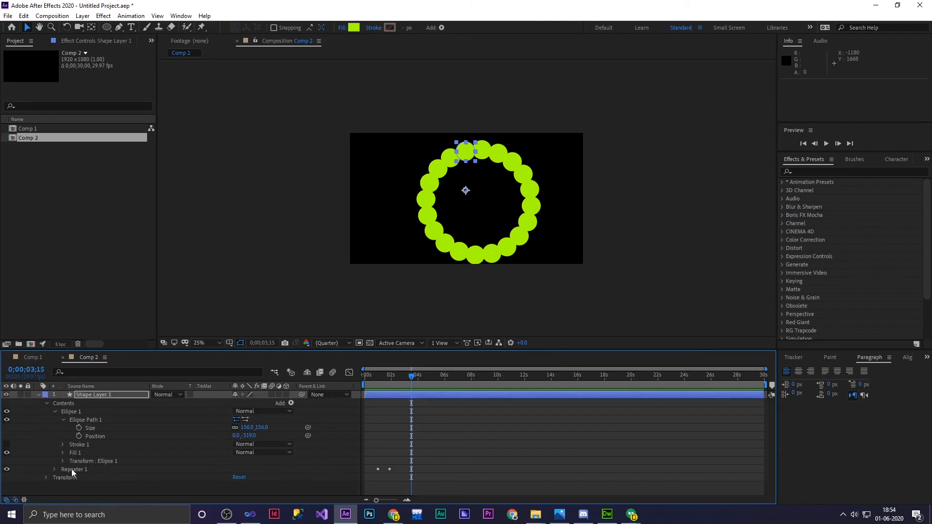
# Add a second Repeater inside the Ellipse 1 group
pyautogui.click(71, 469)
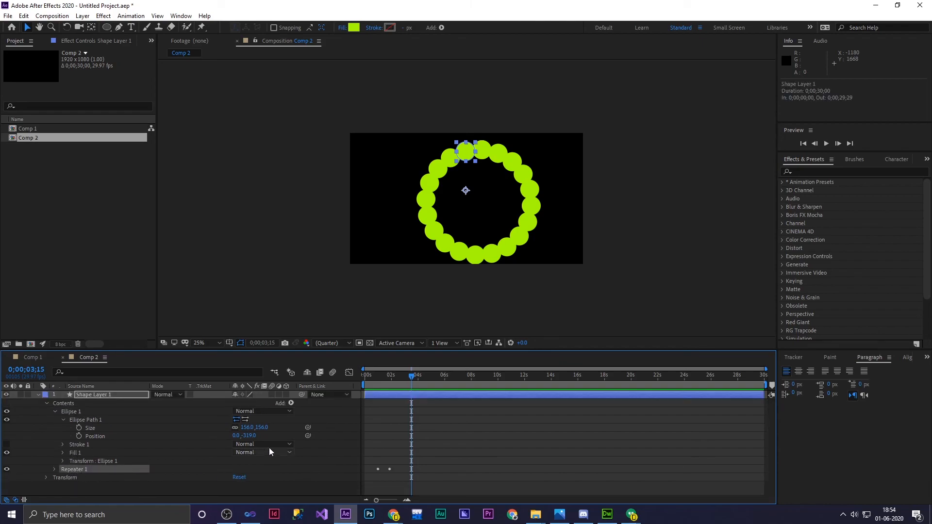
pyautogui.click(78, 414)
pyautogui.click(291, 403)
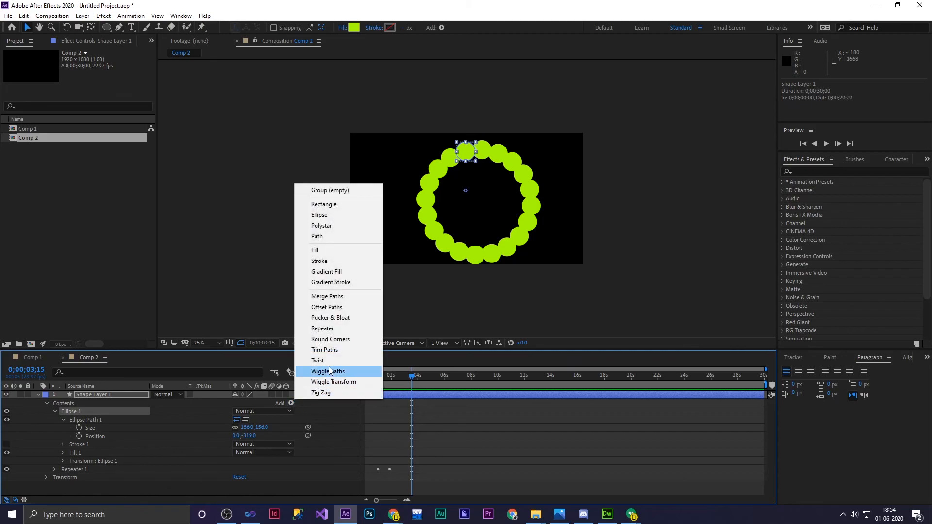
pyautogui.click(333, 328)
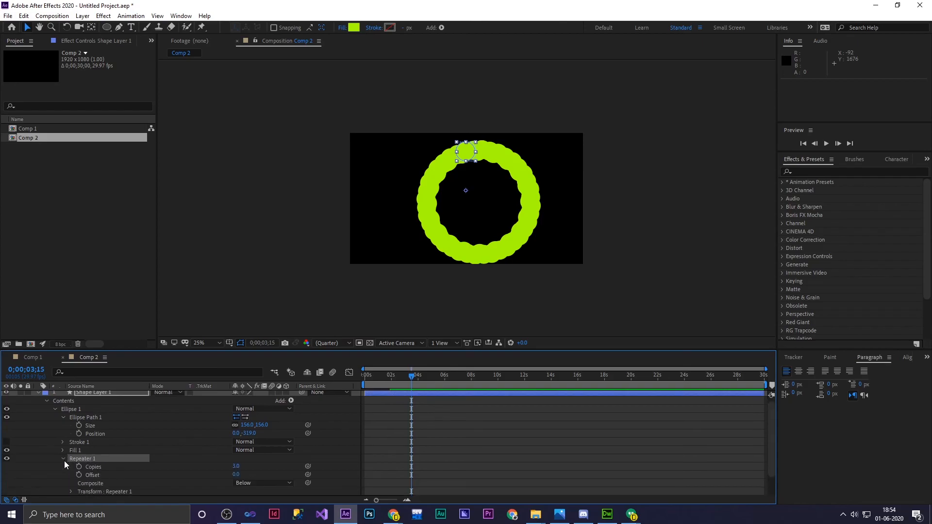
# Try 4 Copies on the outer Repeater 1 and undo the change
pyautogui.click(81, 478)
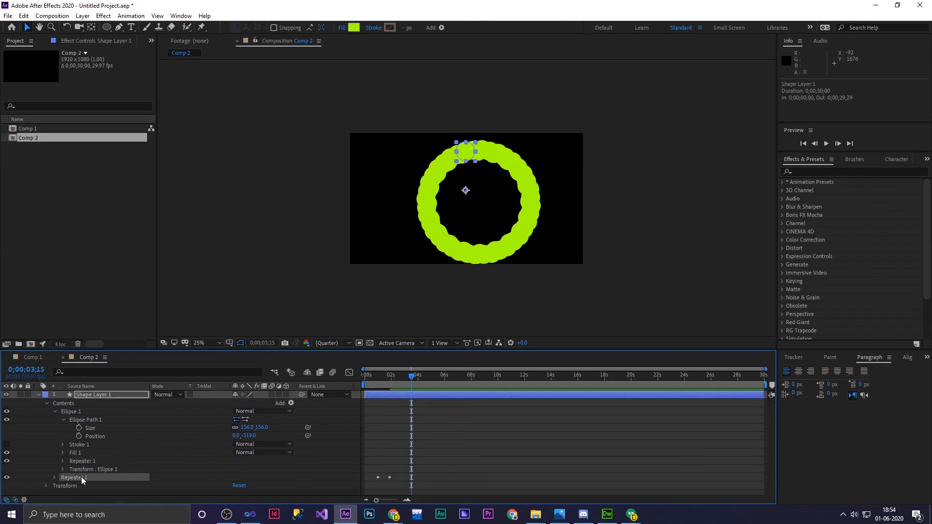
pyautogui.click(55, 477)
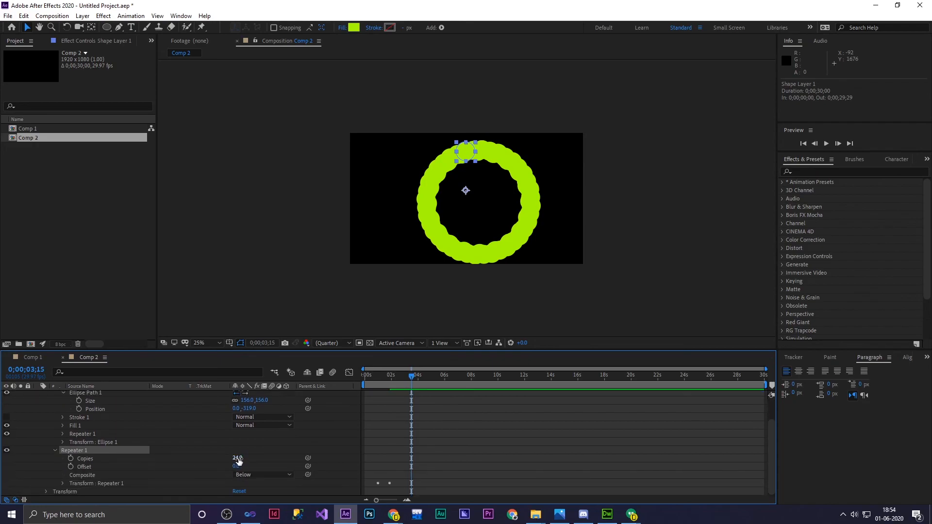
pyautogui.moveTo(238, 460); pyautogui.dragTo(226, 457)
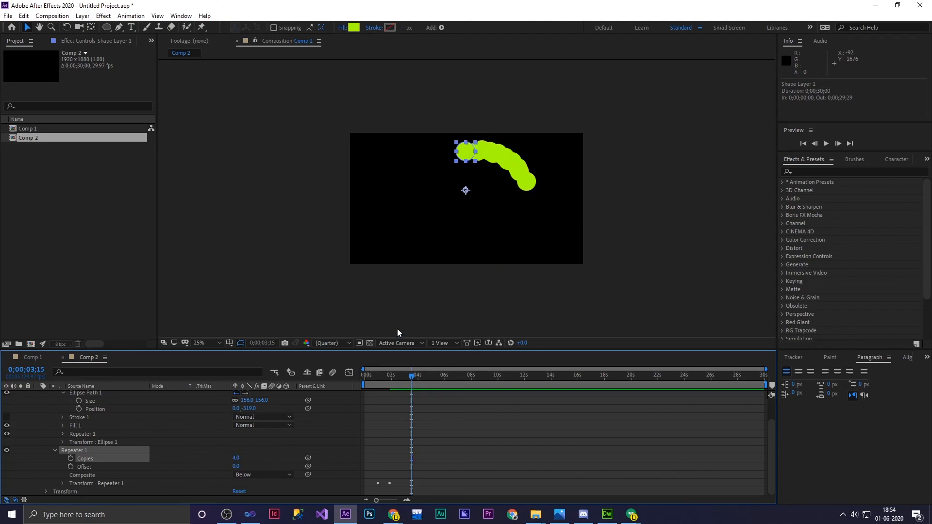
pyautogui.hotkey('ctrl', 'z')
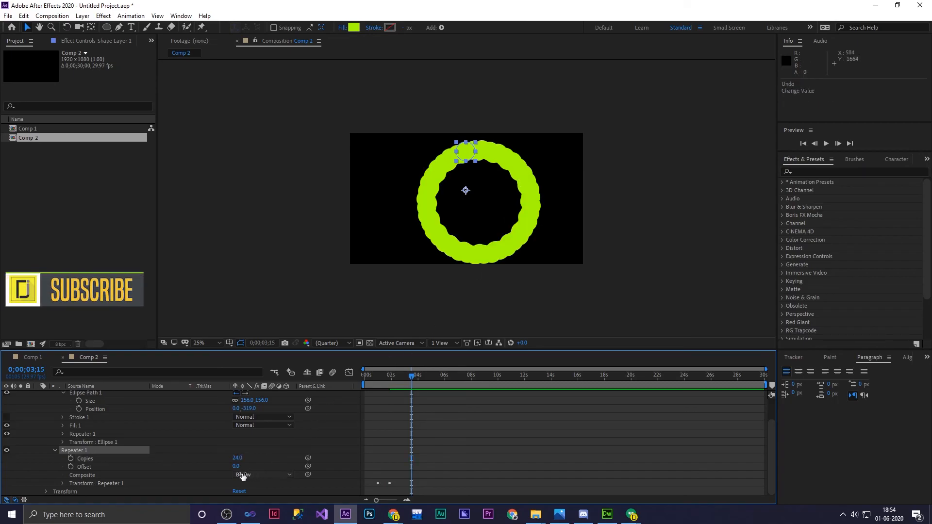
# Try an Offset of 53 and 34 Copies on the outer Repeater 1, undoing everything back to before the inner Repeater was added
pyautogui.moveTo(237, 466)
pyautogui.mouseDown()
pyautogui.moveTo(260, 467)
pyautogui.moveTo(225, 457)
pyautogui.moveTo(244, 455)
pyautogui.mouseUp()
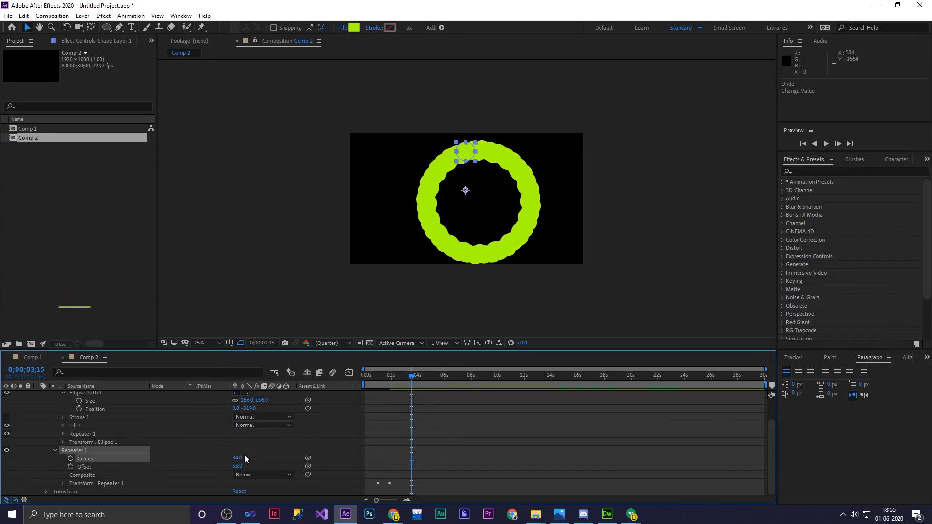
pyautogui.hotkey('ctrl', 'z')
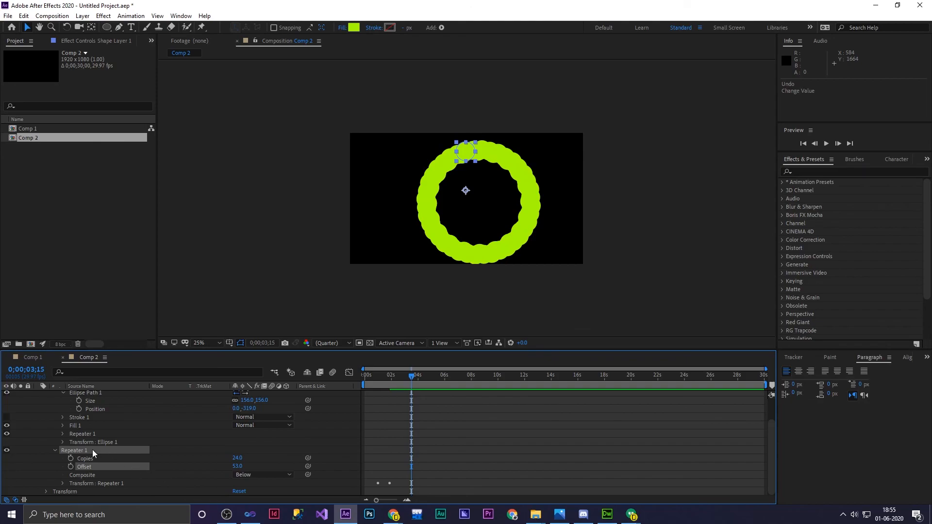
pyautogui.scroll(2, 209, 436)
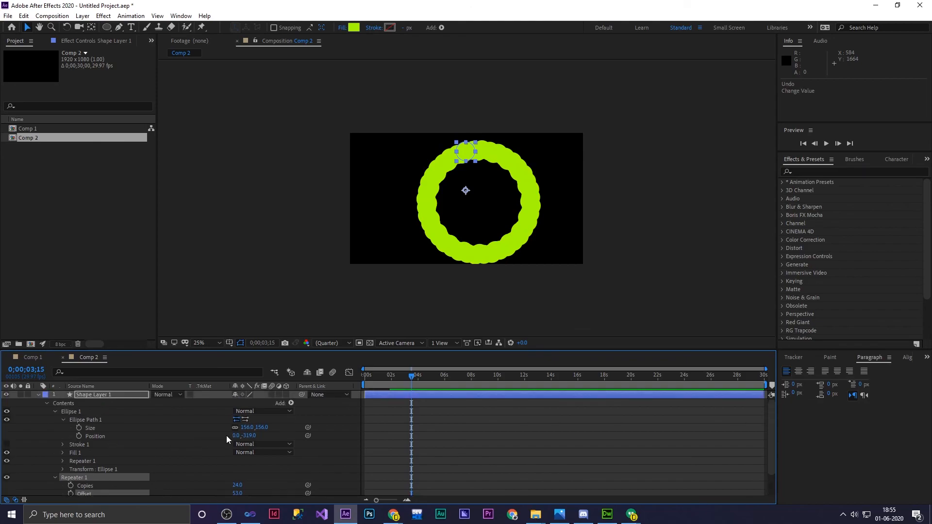
pyautogui.hotkey('ctrl', 'z')
pyautogui.hotkey('ctrl', 'z')
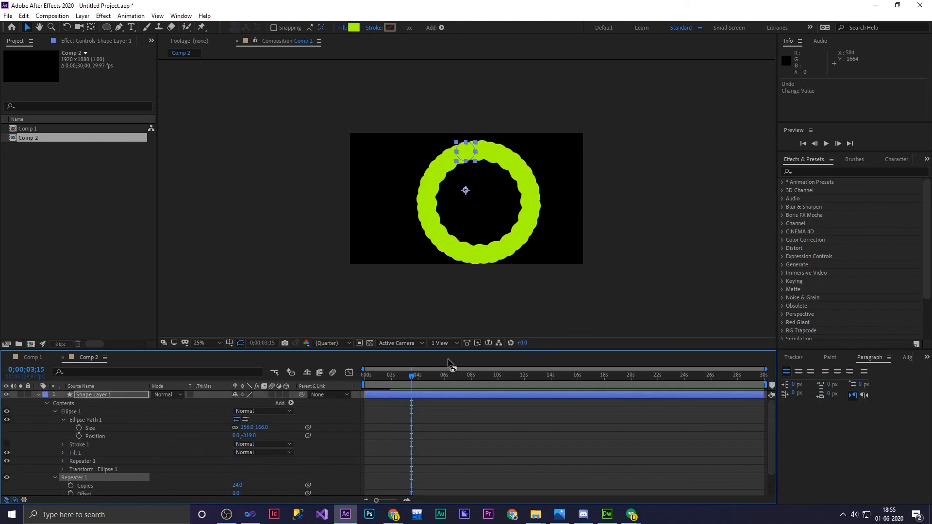
pyautogui.scroll(-2, 419, 389)
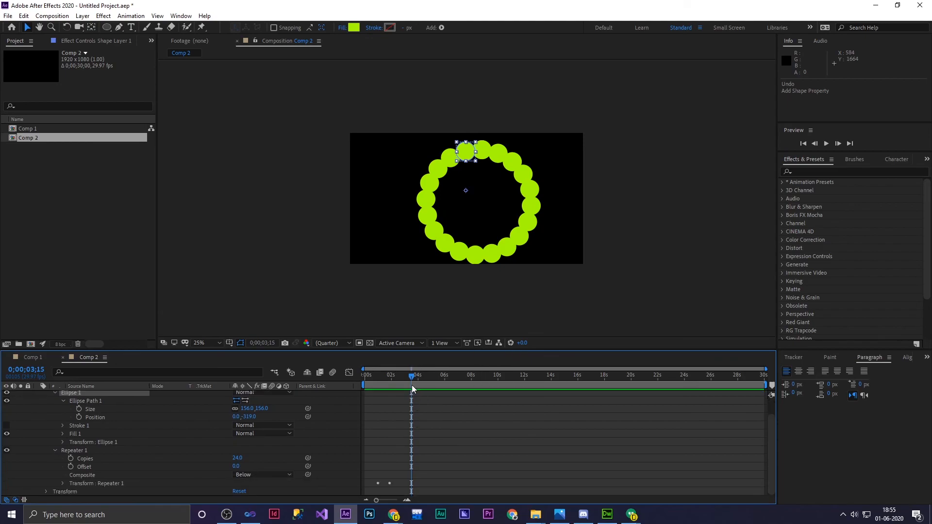
# Move the current time to 0;00;01;22 and collapse the Ellipse 1 and Repeater 1 groups
pyautogui.moveTo(411, 376); pyautogui.dragTo(388, 381)
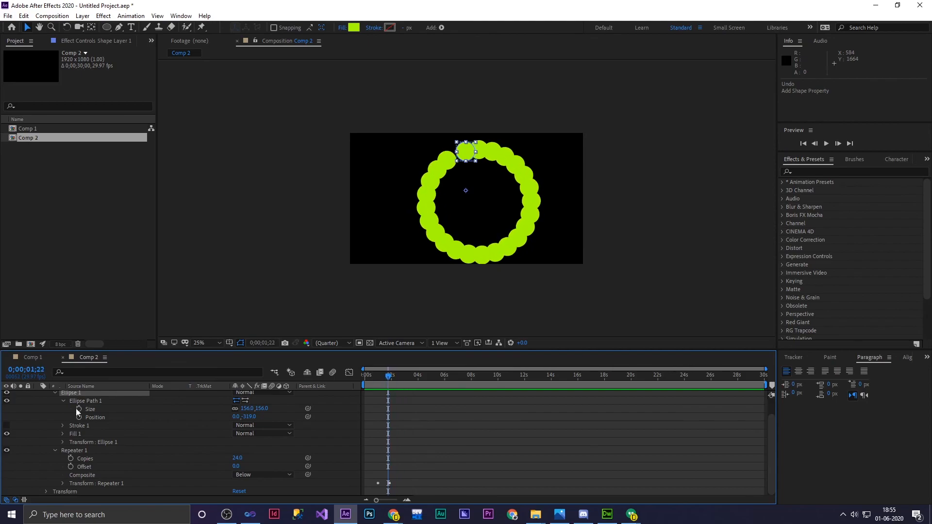
pyautogui.click(63, 401)
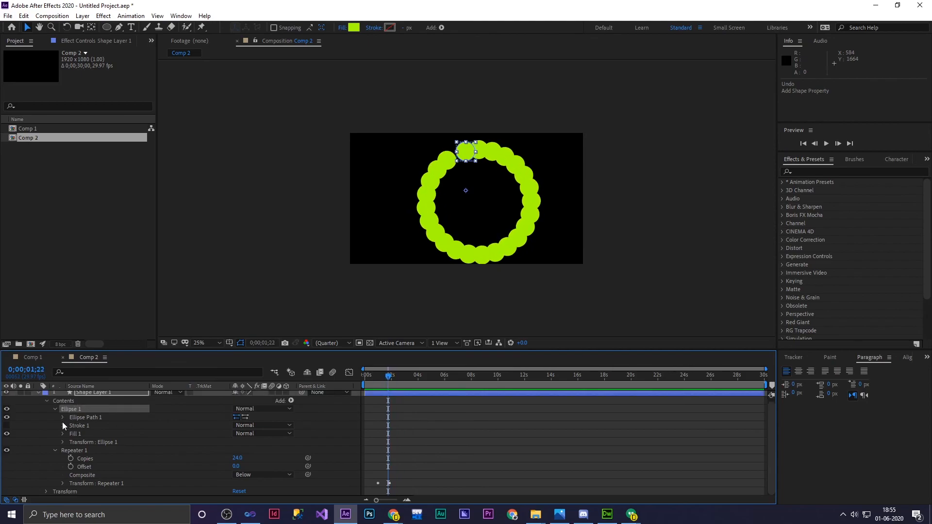
pyautogui.click(55, 452)
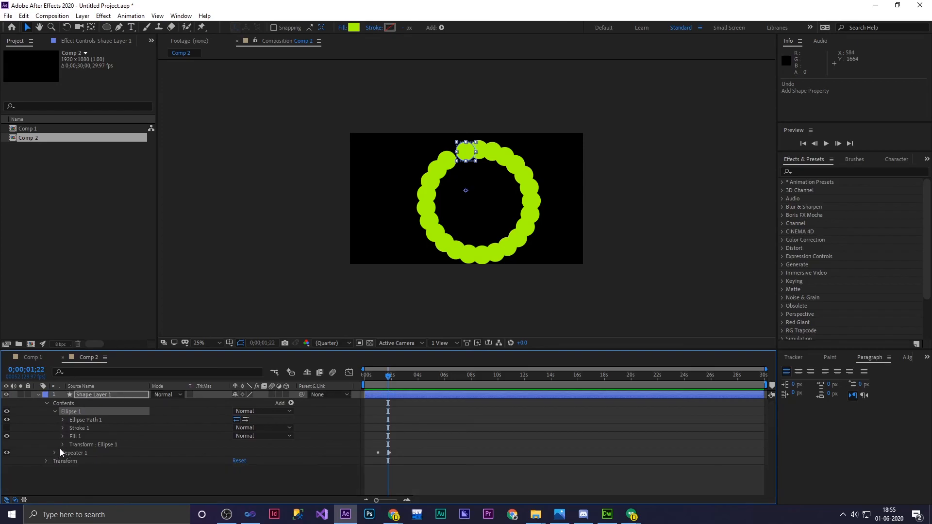
pyautogui.click(55, 412)
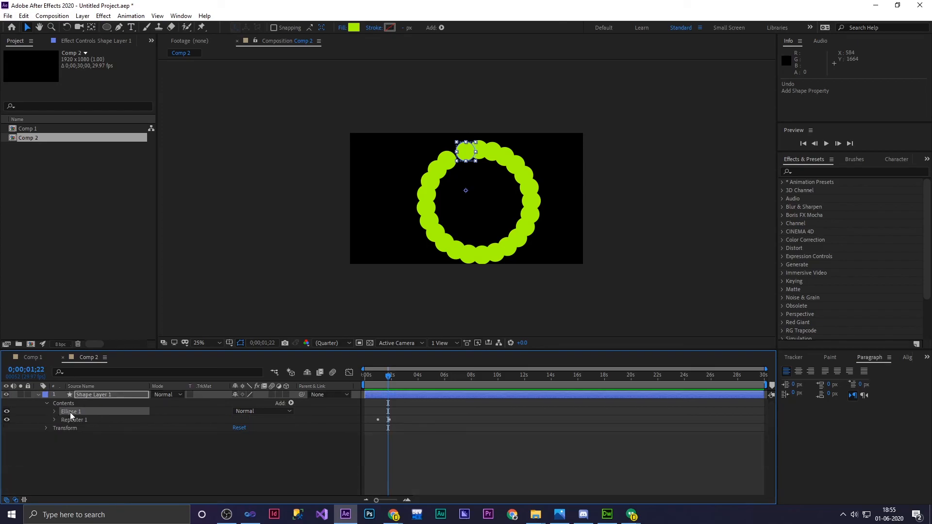
# Delete the outer Repeater 1 and add a Repeater inside the Ellipse 1 group in its place
pyautogui.click(73, 420)
pyautogui.press('Delete')
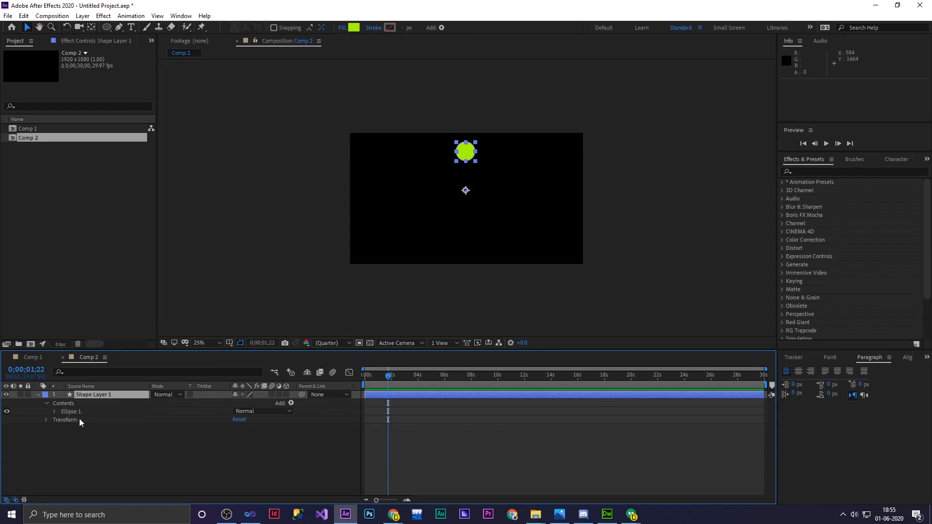
pyautogui.click(57, 415)
pyautogui.click(55, 411)
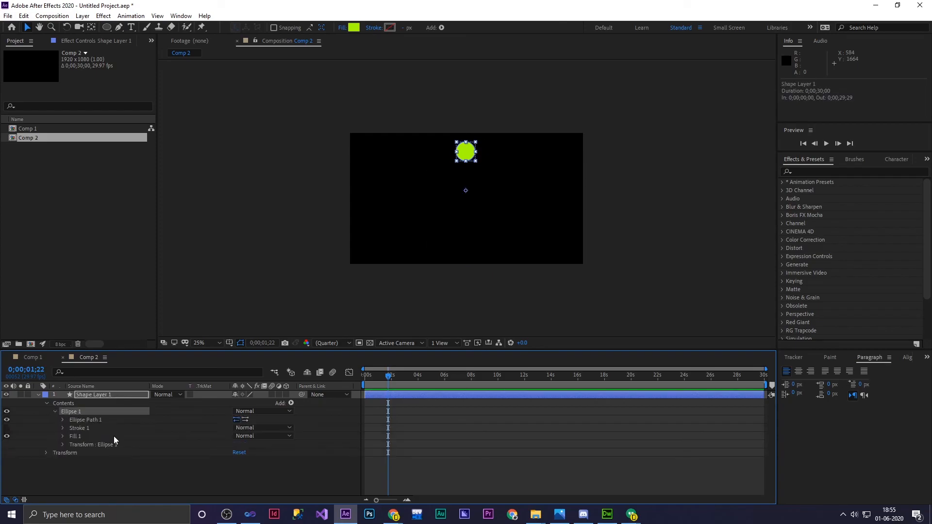
pyautogui.click(290, 402)
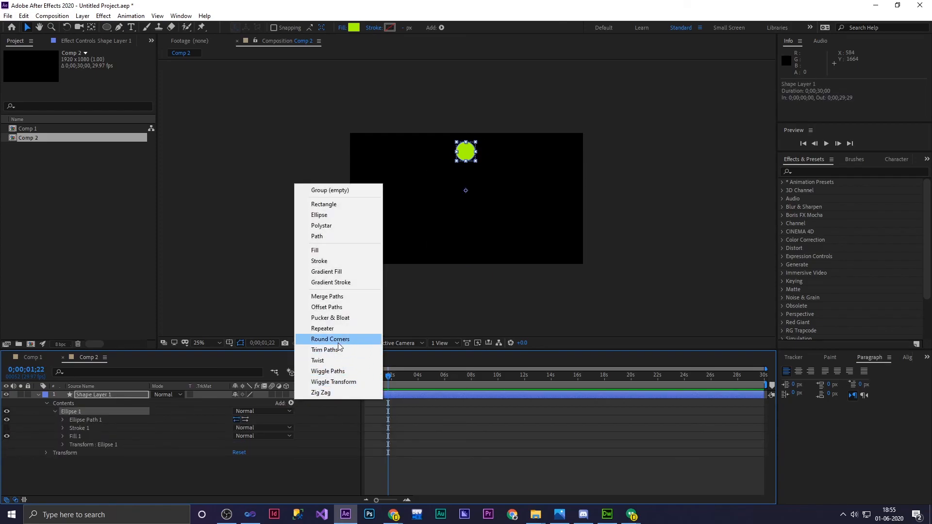
pyautogui.click(332, 329)
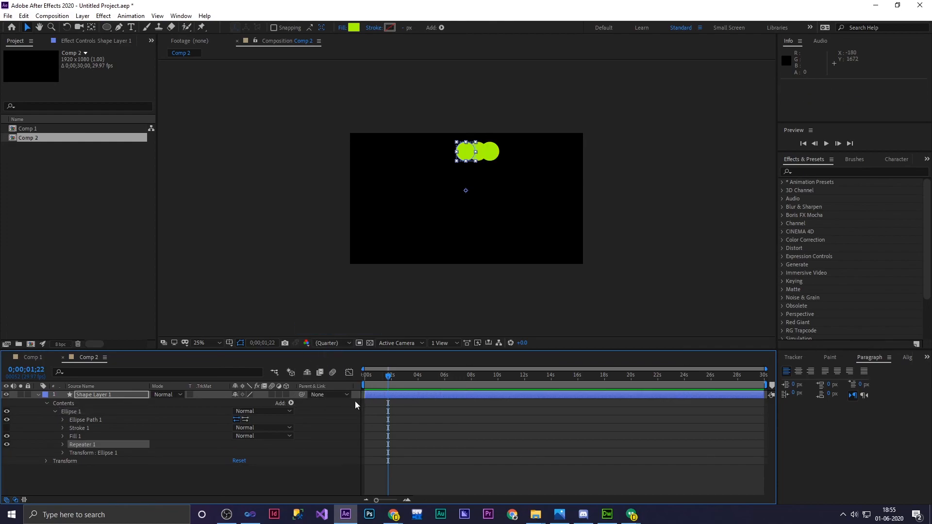
# Try adjusting the inner Repeater's Copies, and undo back to before the outer Repeater 1 was deleted
pyautogui.click(63, 445)
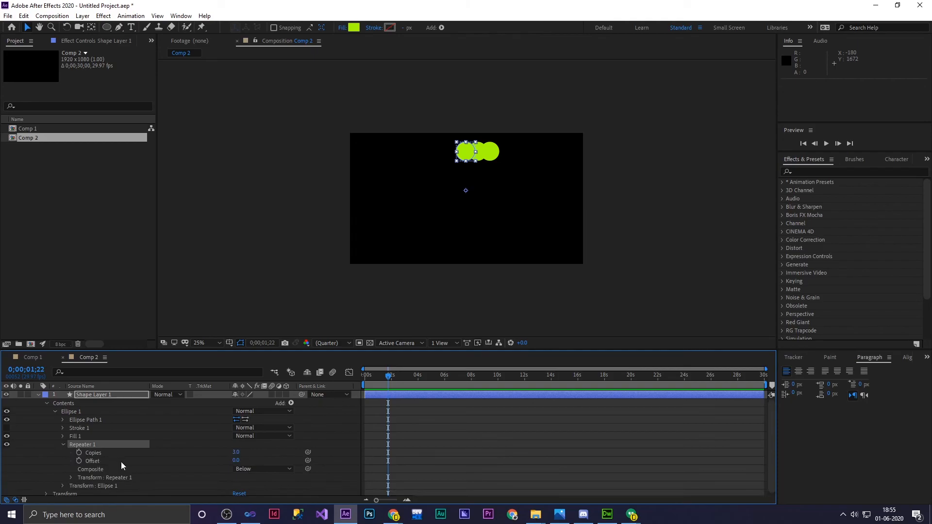
pyautogui.moveTo(237, 452); pyautogui.dragTo(236, 452)
pyautogui.moveTo(374, 381); pyautogui.dragTo(391, 381)
pyautogui.hotkey('ctrl', 'z')
pyautogui.hotkey('ctrl', 'z')
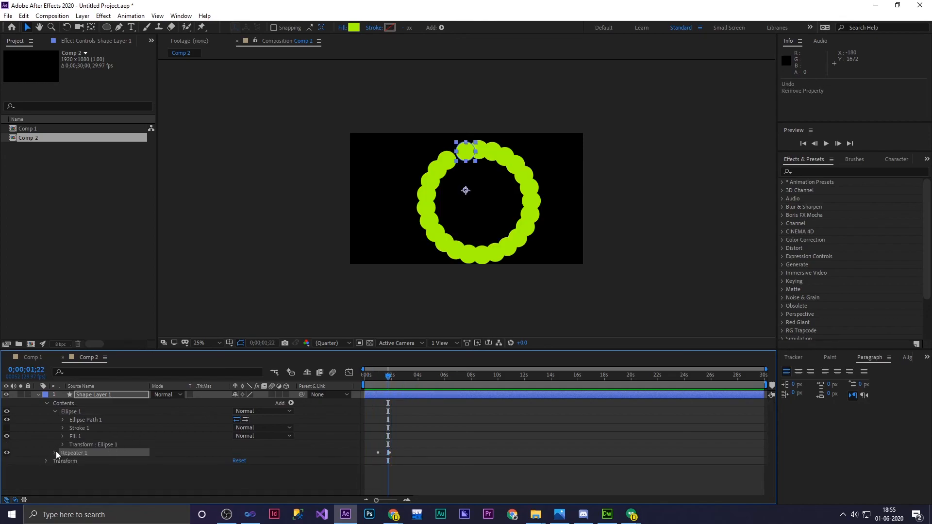
pyautogui.click(86, 430)
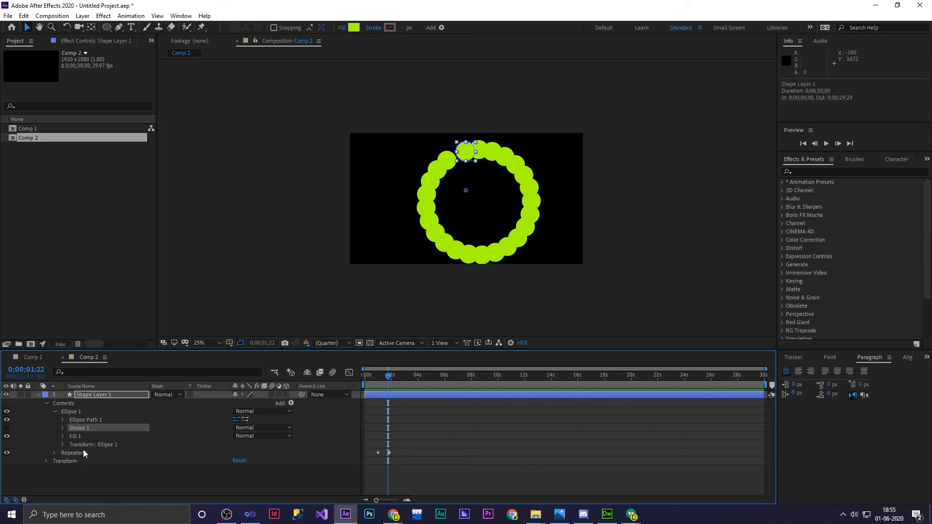